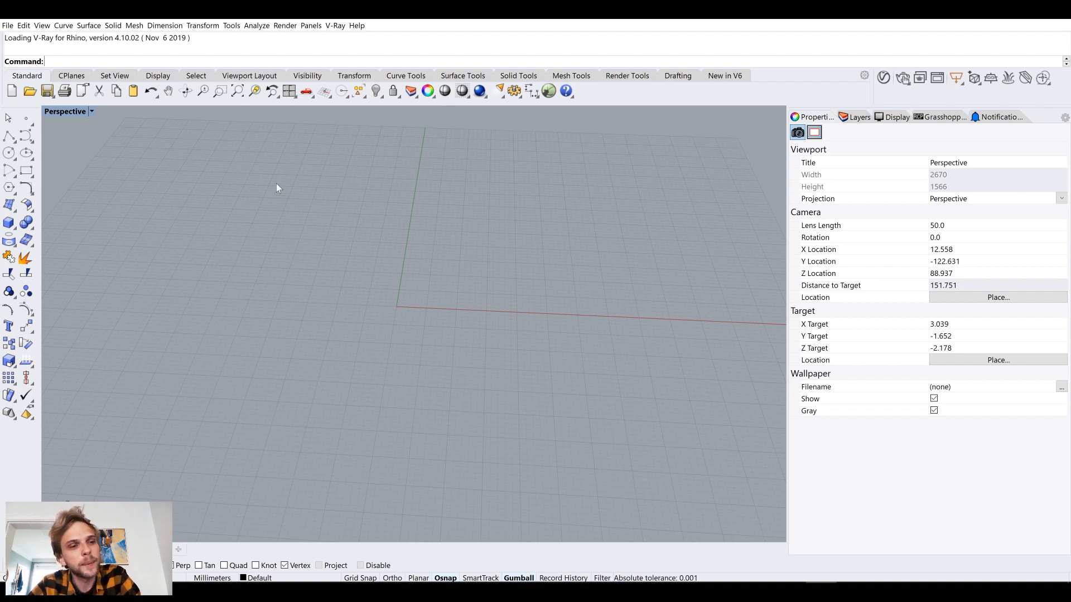
Launch Grasshopper and collapse its window to return to the Rhino viewport.
{"action": "mouse_move", "coordinate": [346, 215]}
{"action": "right_mouse_down"}
{"action": "mouse_move", "coordinate": [299, 241]}
{"action": "mouse_move", "coordinate": [351, 222]}
{"action": "mouse_move", "coordinate": [346, 231]}
{"action": "right_mouse_up"}
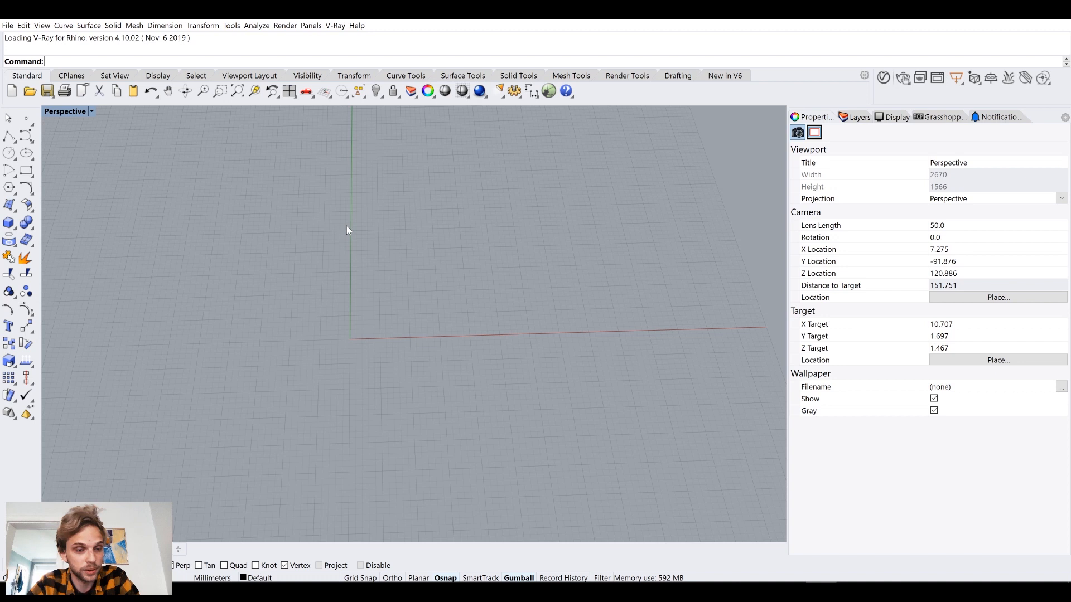
{"action": "right_click_drag", "start_coordinate": [433, 256], "coordinate": [339, 317]}
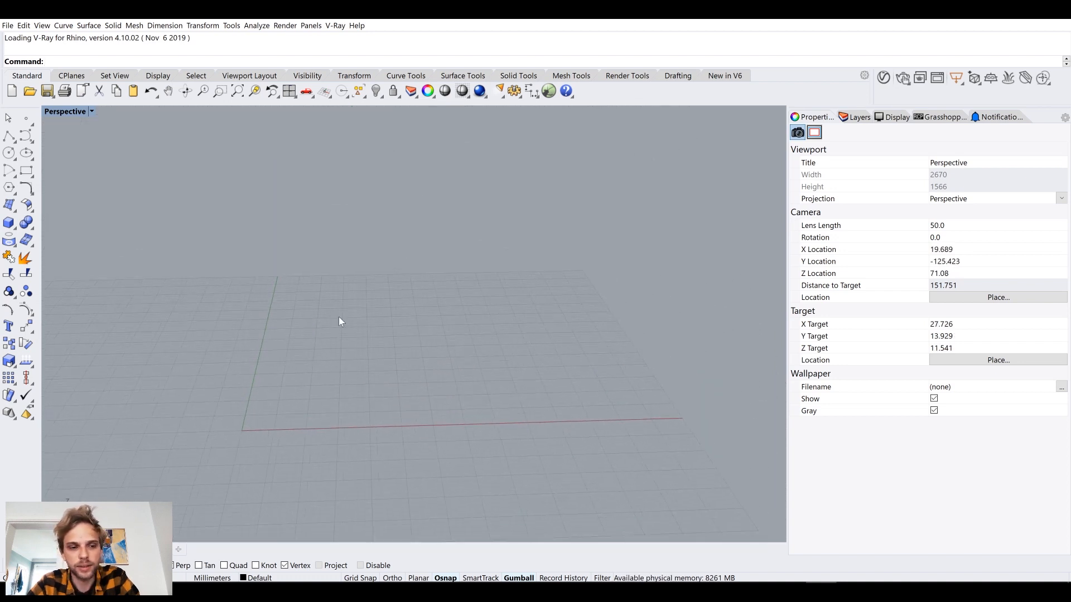
{"action": "type", "text": "Grasshopper"}
{"action": "key", "text": "Return"}
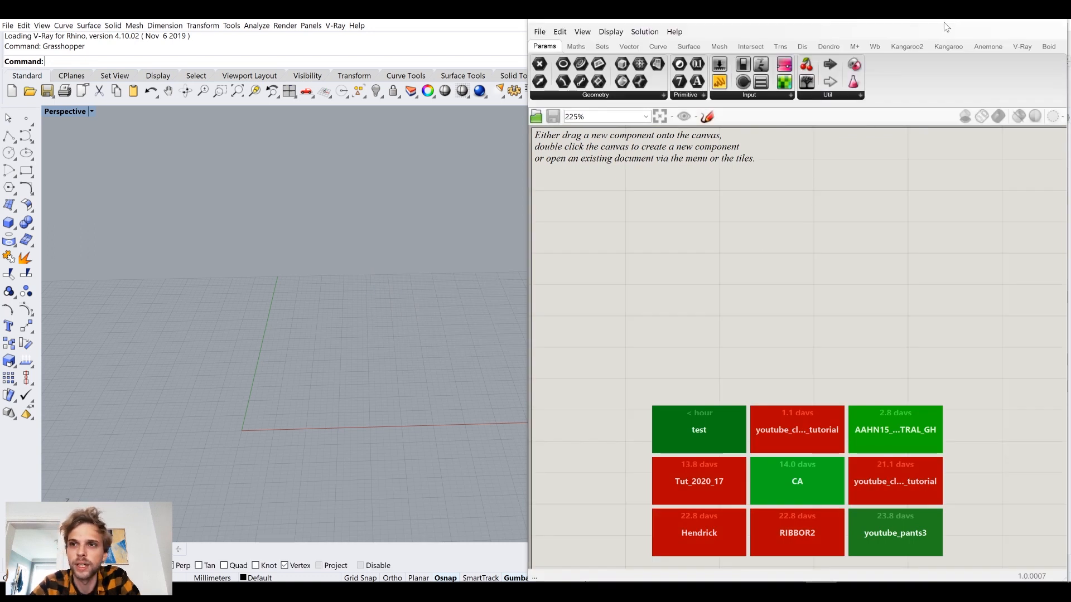
{"action": "double_click", "coordinate": [944, 22]}
Create a roughly square plane surface starting at the origin (0) and extending between the positive X and Y axes.
{"action": "right_click_drag", "start_coordinate": [374, 238], "coordinate": [371, 247]}
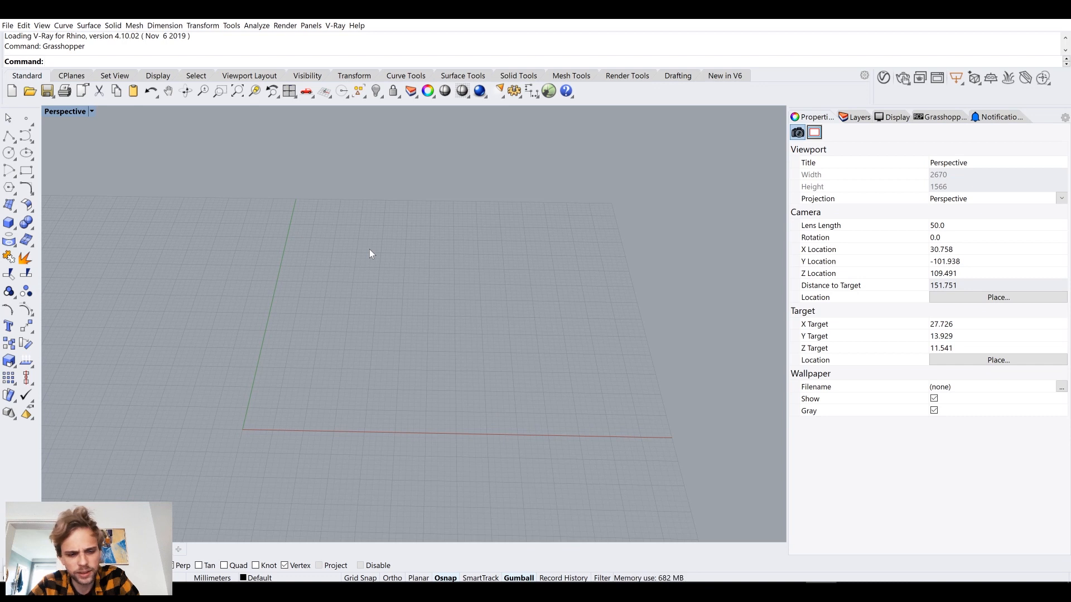
{"action": "scroll", "coordinate": [379, 352], "scroll_direction": "down", "scroll_amount": 4}
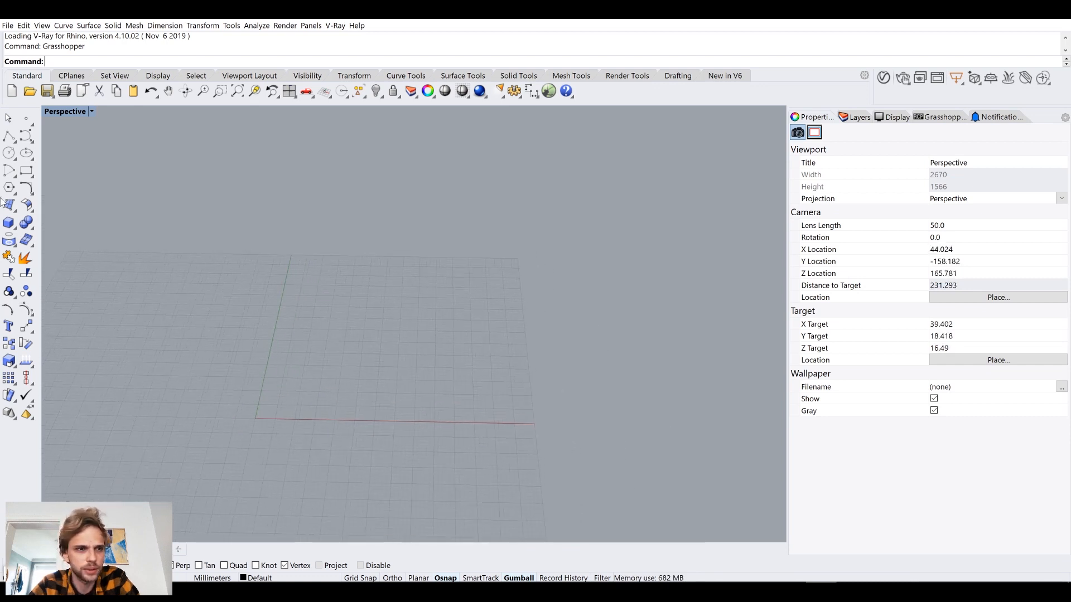
{"action": "left_click", "coordinate": [27, 171]}
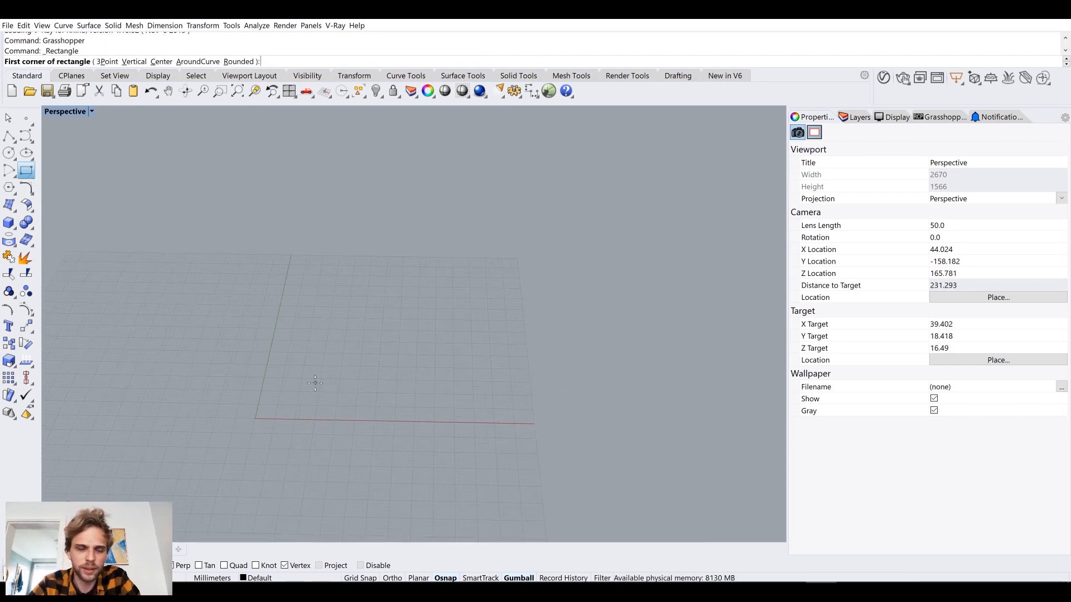
{"action": "key", "text": "Escape"}
{"action": "type", "text": "Plane"}
{"action": "key", "text": "Return"}
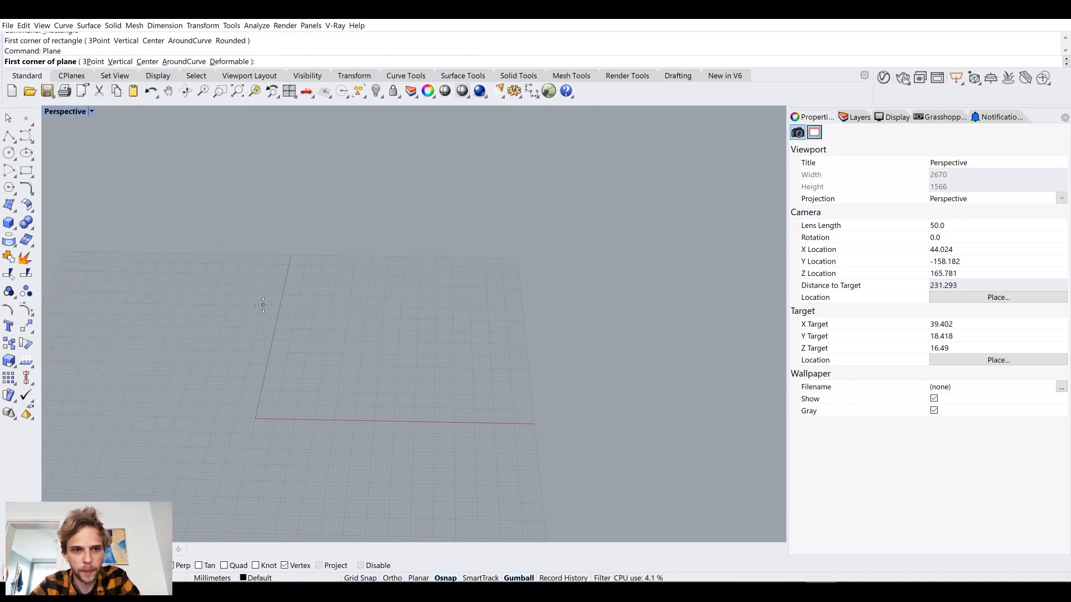
{"action": "type", "text": "0"}
{"action": "key", "text": "Return"}
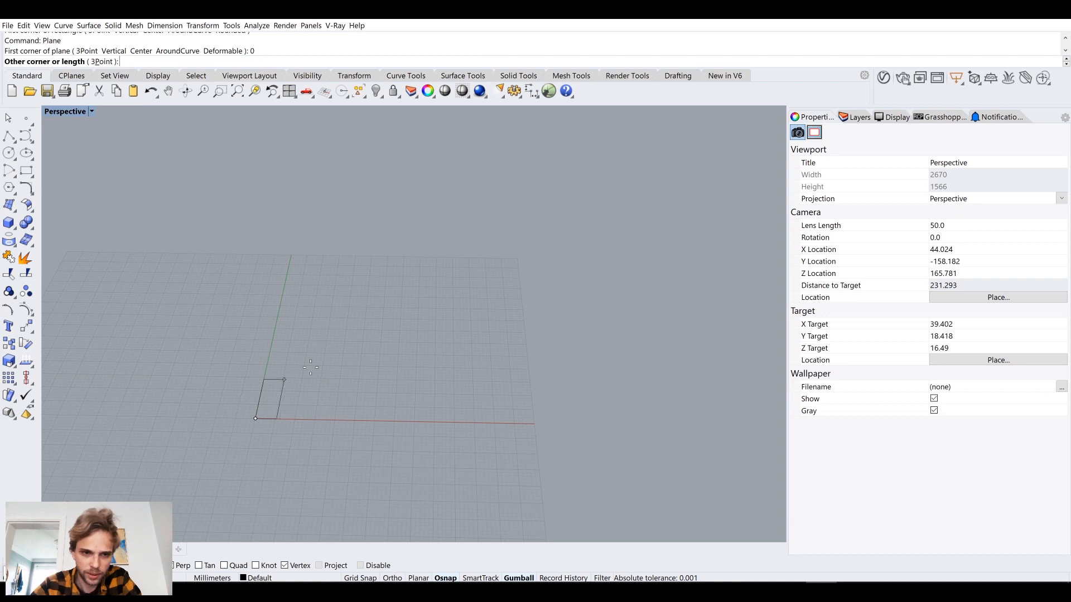
{"action": "scroll", "coordinate": [328, 337], "scroll_direction": "up", "scroll_amount": 1}
{"action": "scroll", "coordinate": [329, 337], "scroll_direction": "up", "scroll_amount": 2}
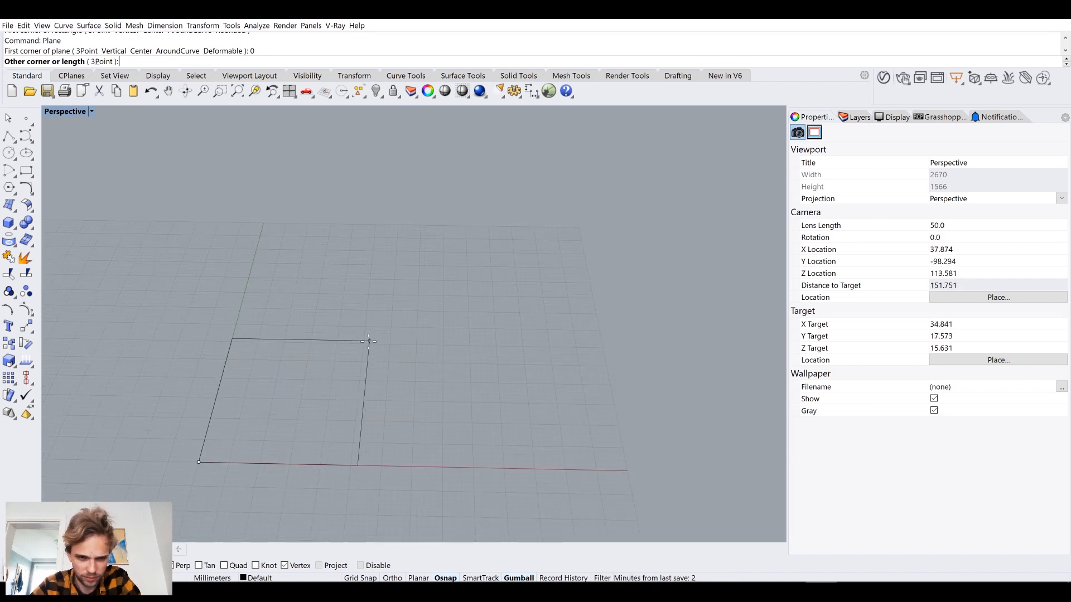
{"action": "left_click", "coordinate": [417, 310]}
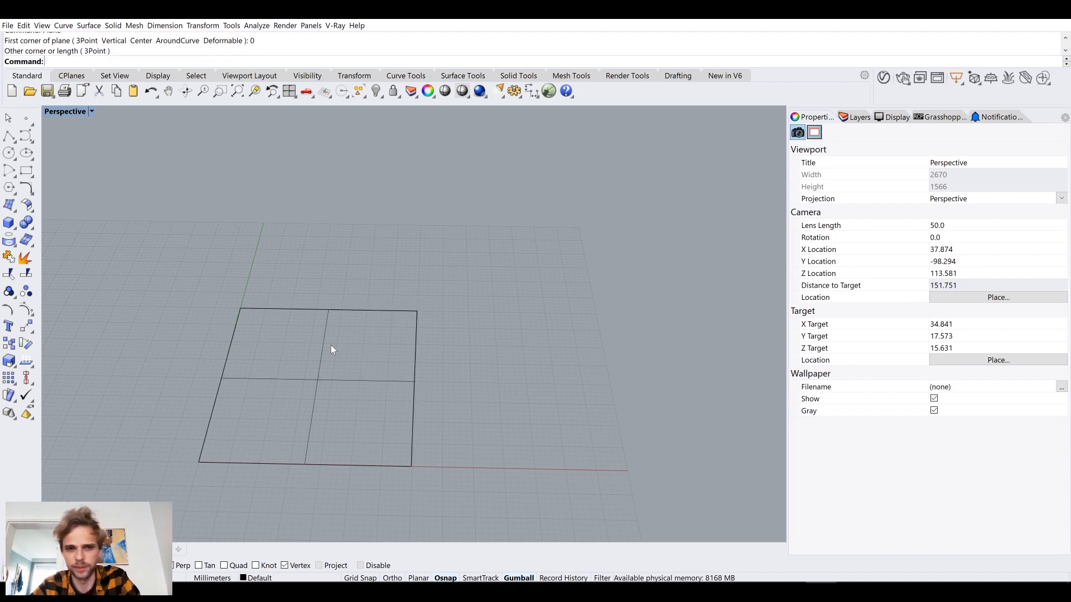
Select the plane and switch the Perspective viewport to Shaded display mode.
{"action": "left_click", "coordinate": [320, 359]}
{"action": "left_click", "coordinate": [65, 111]}
{"action": "left_click", "coordinate": [70, 147]}
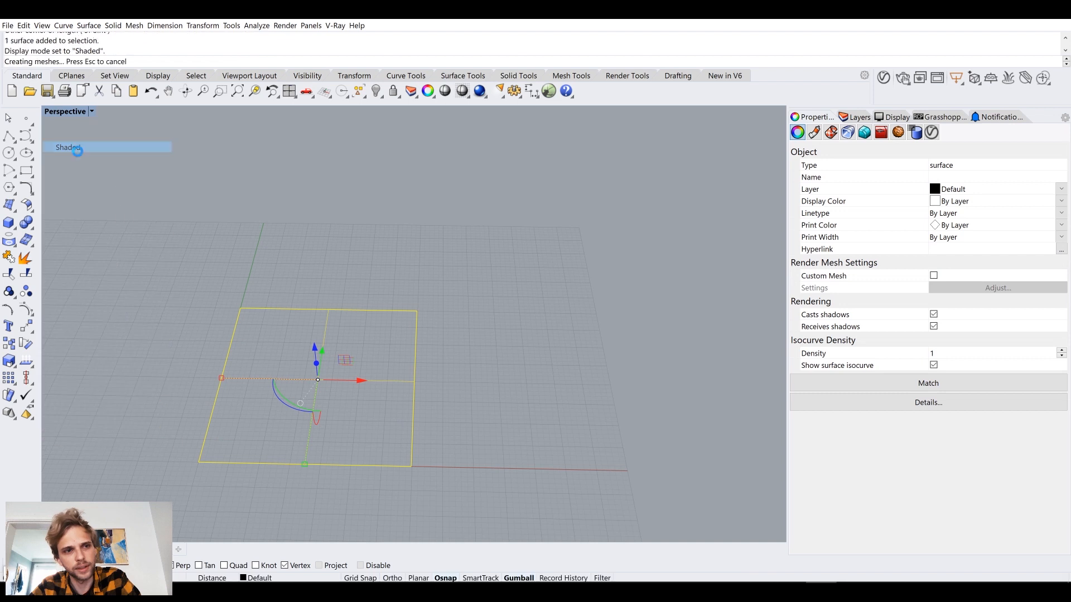
Rebuild the plane with a point count of 5 and degree 3 in both U and V, deleting the input.
{"action": "mouse_move", "coordinate": [347, 325]}
{"action": "right_mouse_down"}
{"action": "mouse_move", "coordinate": [384, 319]}
{"action": "mouse_move", "coordinate": [401, 302]}
{"action": "right_mouse_up"}
{"action": "right_click_drag", "start_coordinate": [375, 338], "coordinate": [391, 303], "text": "shift"}
{"action": "scroll", "coordinate": [391, 305], "scroll_direction": "up", "scroll_amount": 5}
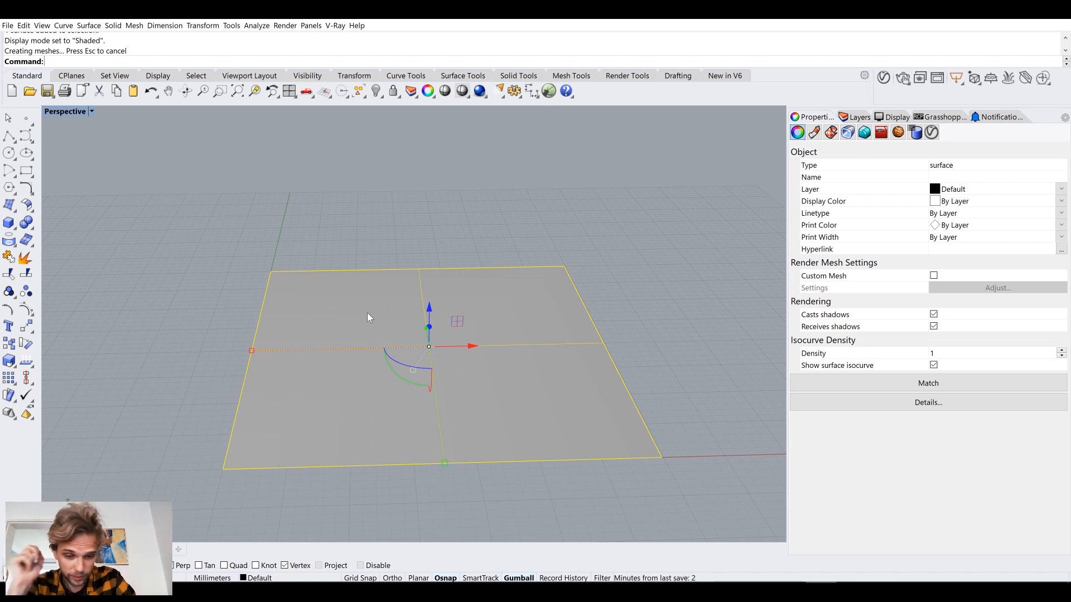
{"action": "type", "text": "Rebuild"}
{"action": "key", "text": "Return"}
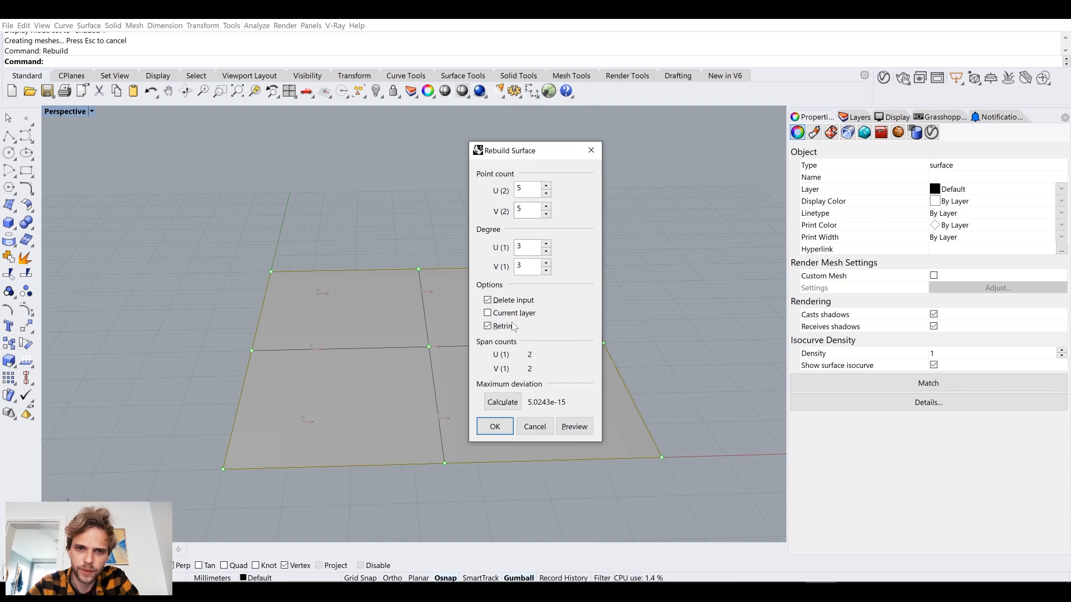
{"action": "left_click", "coordinate": [495, 427]}
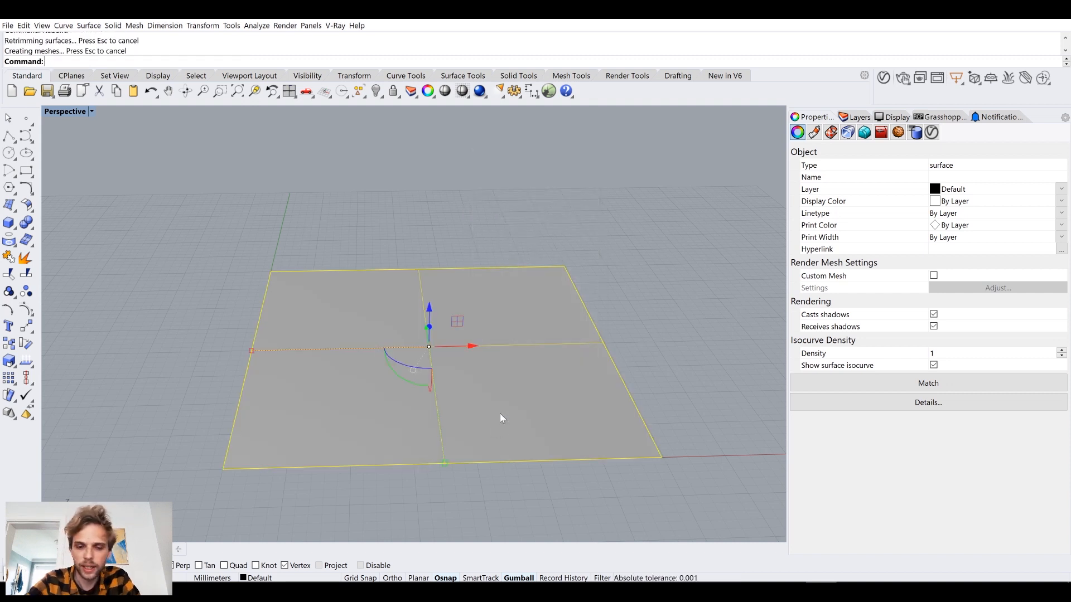
Show the surface's control points and move groups of corner and edge points vertically to give it a wavy form.
{"action": "key", "text": "F10"}
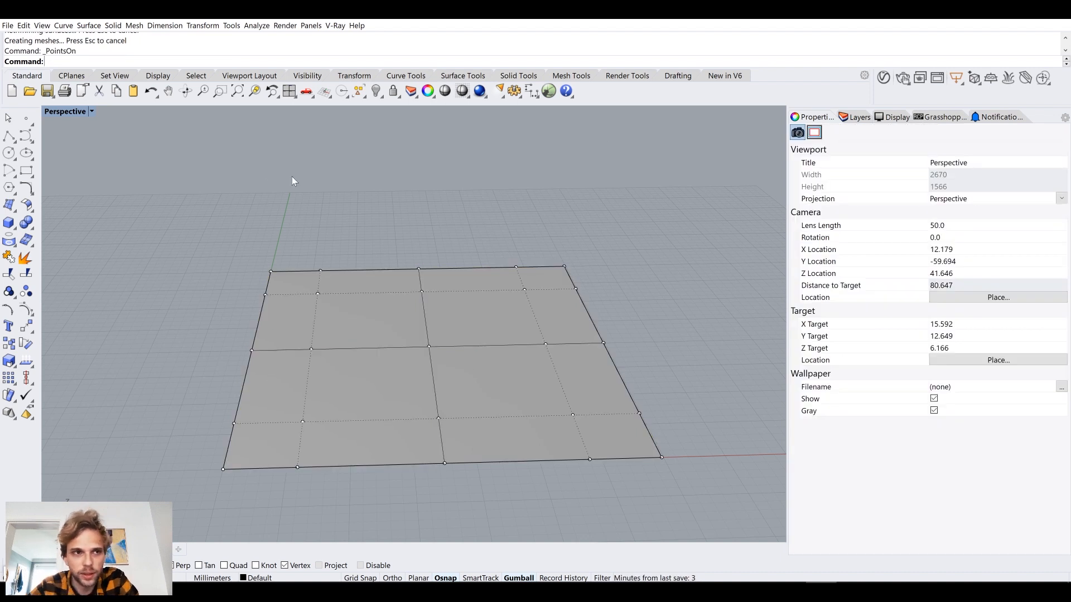
{"action": "right_click_drag", "start_coordinate": [565, 254], "coordinate": [572, 259]}
{"action": "left_click_drag", "start_coordinate": [573, 259], "coordinate": [674, 341]}
{"action": "left_click_drag", "start_coordinate": [621, 287], "coordinate": [623, 241]}
{"action": "left_click", "coordinate": [595, 352]}
{"action": "right_click_drag", "start_coordinate": [595, 352], "coordinate": [537, 349]}
{"action": "left_click_drag", "start_coordinate": [437, 508], "coordinate": [526, 443]}
{"action": "right_click_drag", "start_coordinate": [526, 448], "coordinate": [210, 411]}
{"action": "left_click_drag", "start_coordinate": [193, 368], "coordinate": [335, 452]}
{"action": "left_click_drag", "start_coordinate": [275, 380], "coordinate": [377, 453]}
{"action": "mouse_move", "coordinate": [377, 453]}
{"action": "right_mouse_down"}
{"action": "mouse_move", "coordinate": [407, 473]}
{"action": "mouse_move", "coordinate": [379, 444]}
{"action": "right_mouse_up"}
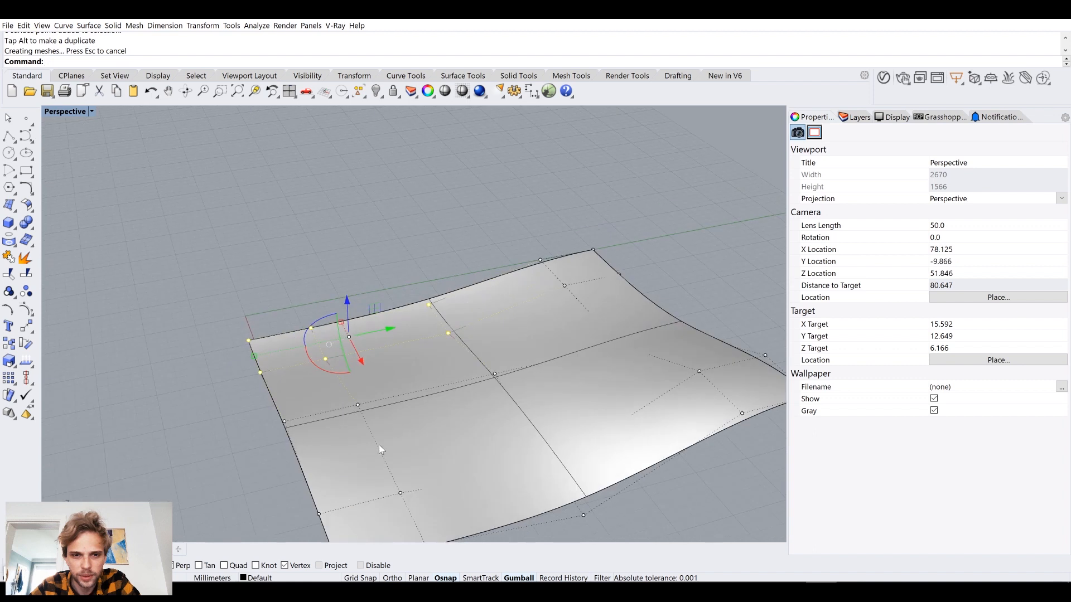
Move individual inner control points of the surface vertically to strengthen its undulation.
{"action": "left_click", "coordinate": [357, 404]}
{"action": "left_click_drag", "start_coordinate": [361, 372], "coordinate": [425, 443]}
{"action": "right_click_drag", "start_coordinate": [425, 443], "coordinate": [417, 410]}
{"action": "left_click", "coordinate": [500, 393]}
{"action": "left_click_drag", "start_coordinate": [500, 370], "coordinate": [501, 447]}
{"action": "right_click_drag", "start_coordinate": [436, 479], "coordinate": [450, 470]}
{"action": "left_click", "coordinate": [497, 474]}
{"action": "left_click_drag", "start_coordinate": [496, 430], "coordinate": [506, 451]}
{"action": "right_click_drag", "start_coordinate": [505, 451], "coordinate": [563, 466]}
{"action": "right_click_drag", "start_coordinate": [508, 433], "coordinate": [448, 405]}
{"action": "left_click", "coordinate": [444, 385]}
{"action": "left_click_drag", "start_coordinate": [445, 318], "coordinate": [424, 261]}
Select the whole wavy surface and move it slightly upward off the grid plane.
{"action": "left_click", "coordinate": [245, 321]}
{"action": "mouse_move", "coordinate": [244, 322]}
{"action": "right_mouse_down"}
{"action": "mouse_move", "coordinate": [263, 311]}
{"action": "mouse_move", "coordinate": [250, 333]}
{"action": "right_mouse_up"}
{"action": "right_click_drag", "start_coordinate": [200, 457], "coordinate": [452, 282]}
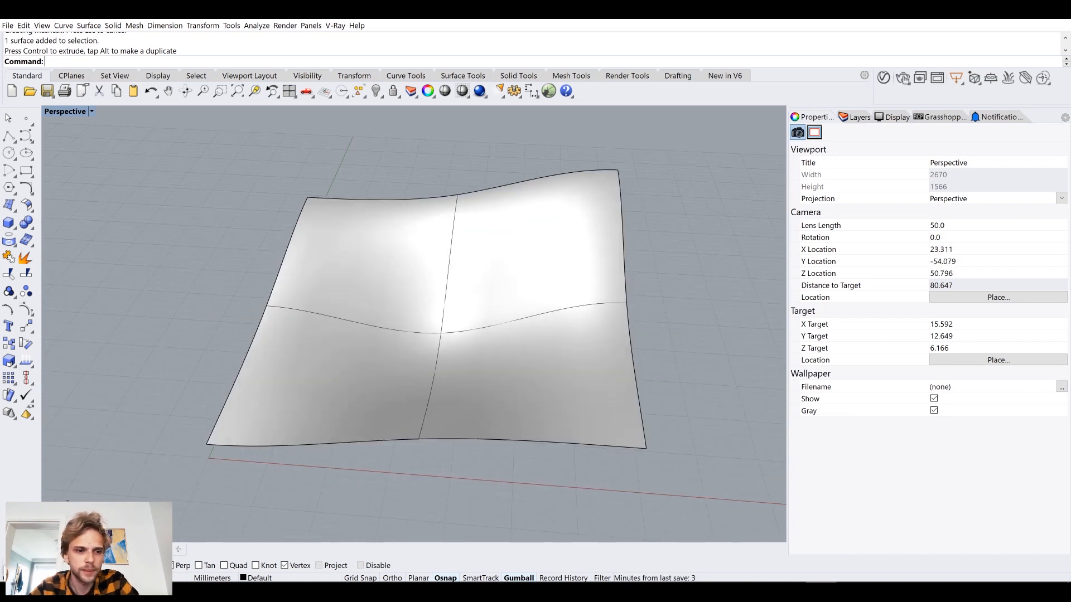
Add a Surface parameter to the Grasshopper canvas and assign the wavy Rhino surface to it.
{"action": "left_click", "coordinate": [451, 281]}
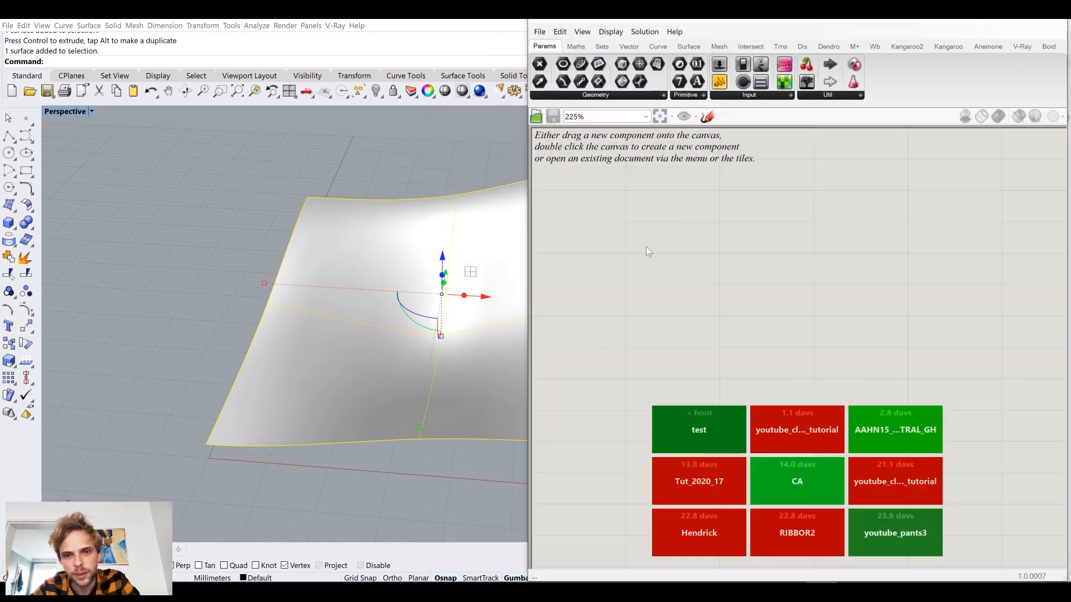
{"action": "double_click", "coordinate": [693, 226]}
{"action": "type", "text": "srf"}
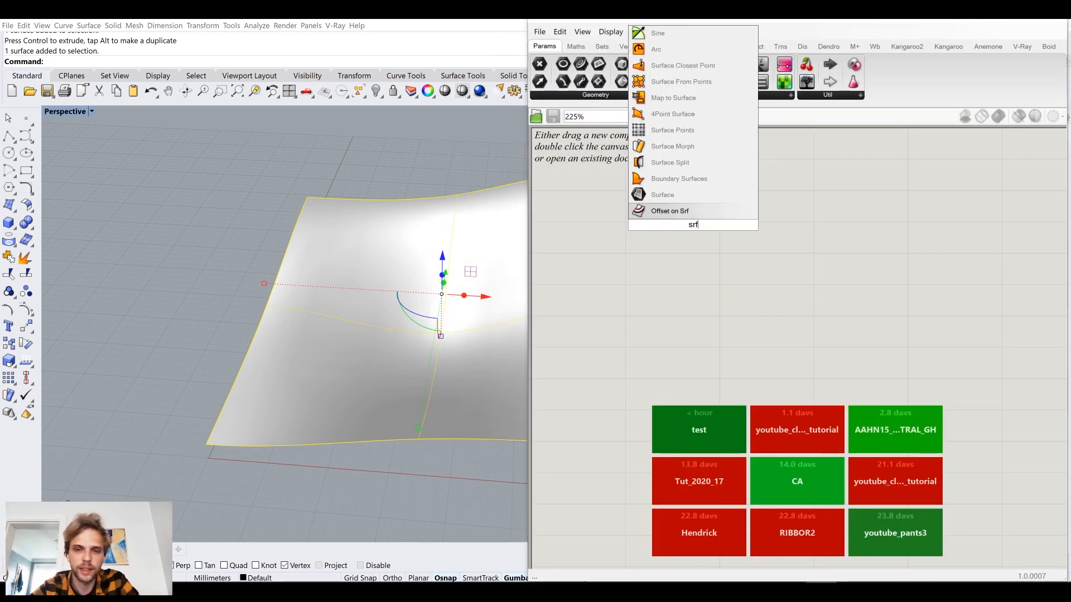
{"action": "left_click", "coordinate": [662, 195]}
{"action": "left_click_drag", "start_coordinate": [693, 223], "coordinate": [683, 260]}
{"action": "right_click", "coordinate": [684, 262]}
{"action": "left_click", "coordinate": [724, 401]}
{"action": "left_click", "coordinate": [324, 283]}
Hide the original surface in Rhino so only the Grasshopper preview remains.
{"action": "right_click_drag", "start_coordinate": [256, 276], "coordinate": [331, 262], "text": "shift"}
{"action": "left_click", "coordinate": [259, 274]}
{"action": "type", "text": "Hide"}
{"action": "key", "text": "Return"}
{"action": "left_click", "coordinate": [702, 232]}
{"action": "left_click_drag", "start_coordinate": [677, 258], "coordinate": [695, 296]}
{"action": "left_click", "coordinate": [717, 251]}
{"action": "right_click_drag", "start_coordinate": [717, 251], "coordinate": [666, 239]}
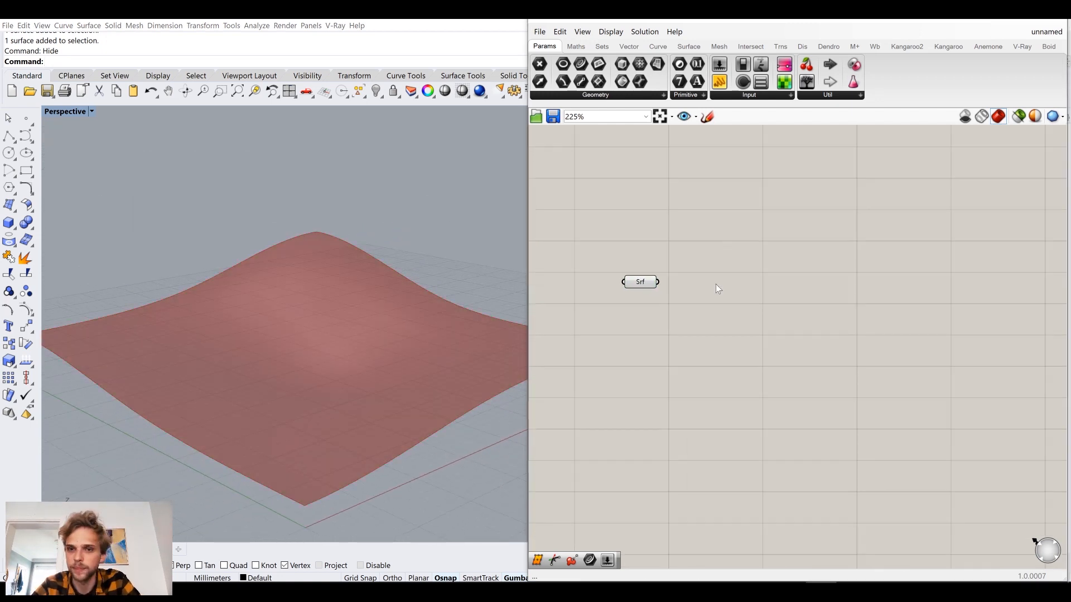
{"action": "mouse_move", "coordinate": [646, 282]}
{"action": "left_mouse_down"}
{"action": "mouse_move", "coordinate": [668, 253]}
{"action": "mouse_move", "coordinate": [664, 274]}
{"action": "left_mouse_up"}
{"action": "left_click", "coordinate": [796, 279]}
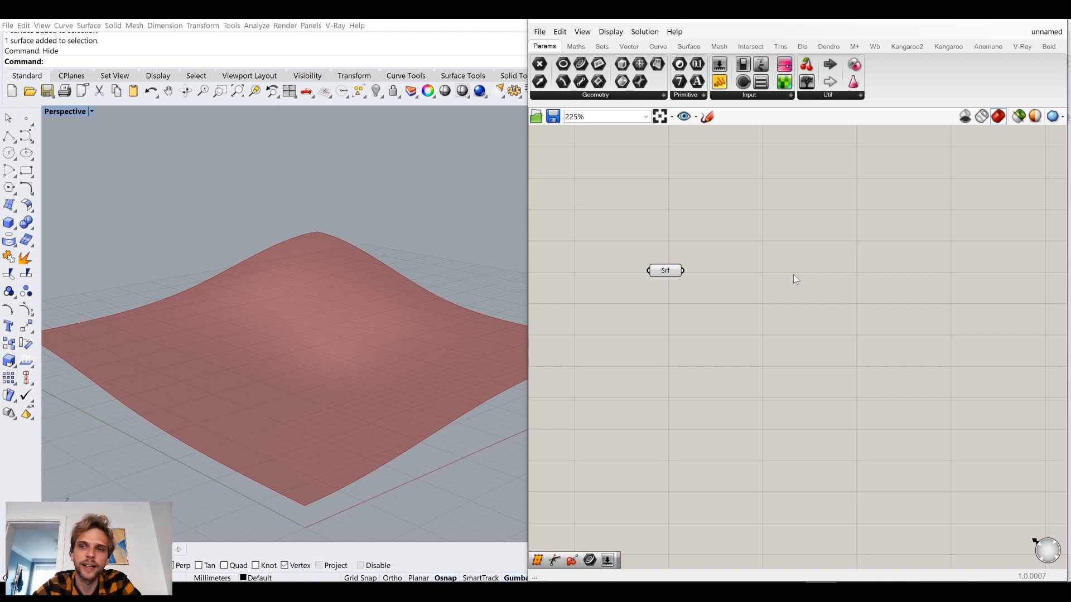
{"action": "left_click", "coordinate": [996, 46]}
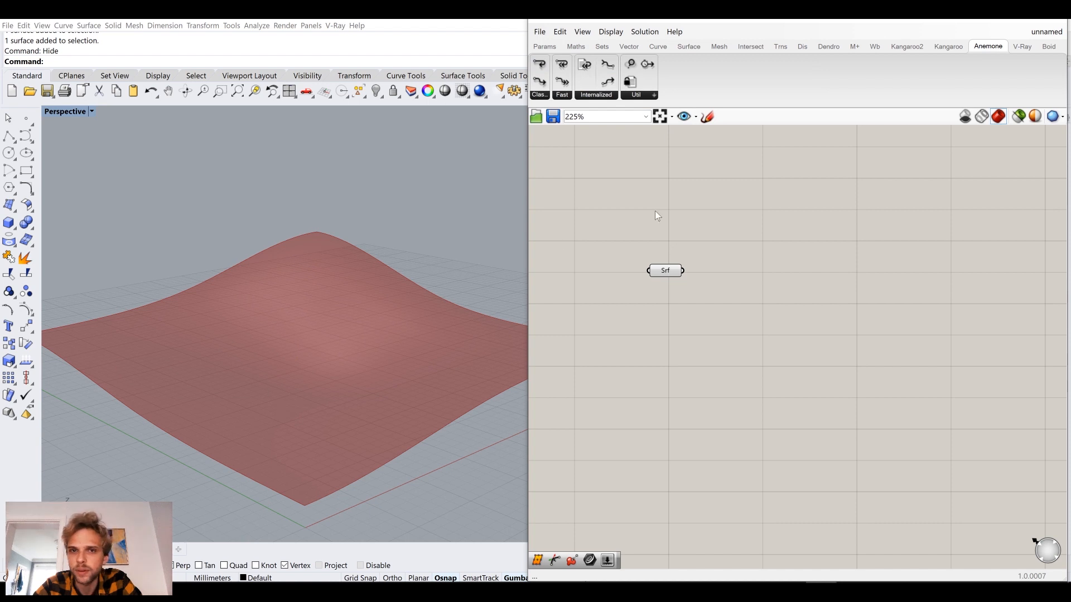
{"action": "left_click", "coordinate": [549, 47]}
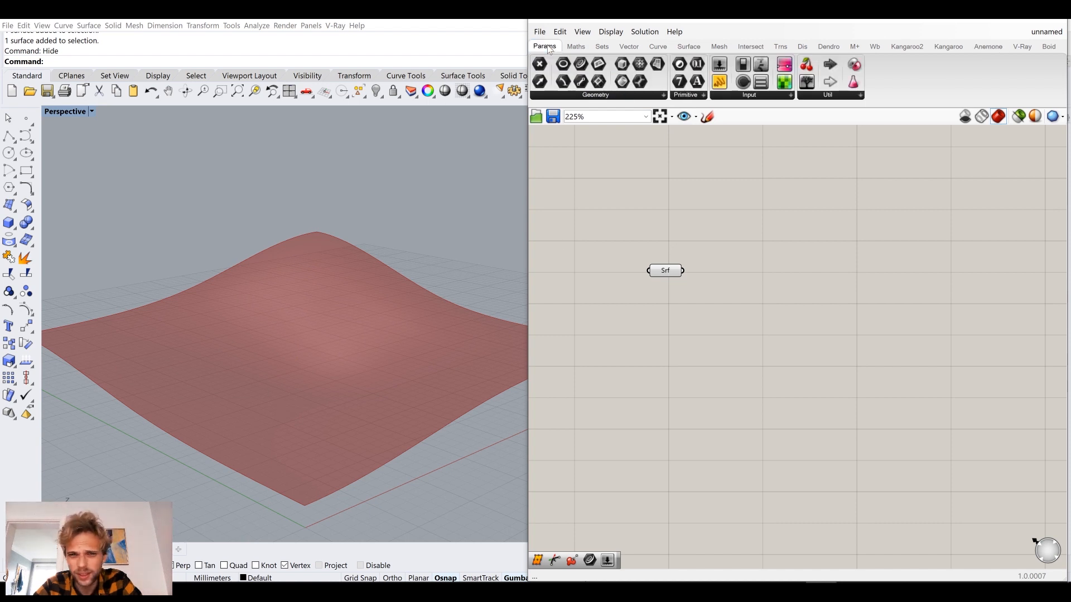
{"action": "left_click_drag", "start_coordinate": [662, 271], "coordinate": [670, 293]}
{"action": "left_click", "coordinate": [721, 262]}
{"action": "right_click_drag", "start_coordinate": [732, 333], "coordinate": [731, 287]}
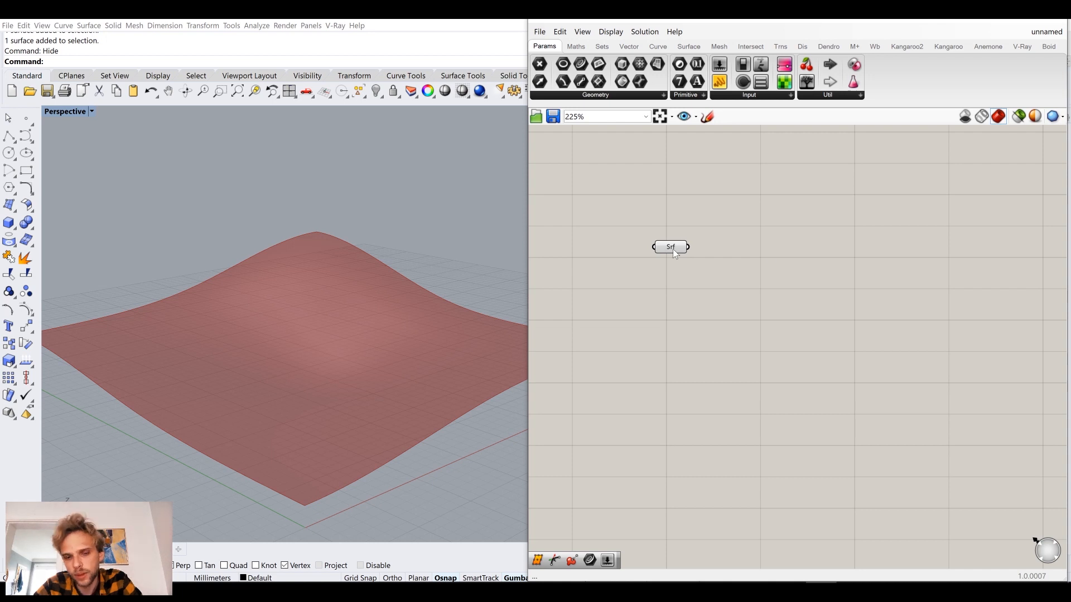
{"action": "right_click_drag", "start_coordinate": [392, 354], "coordinate": [373, 327]}
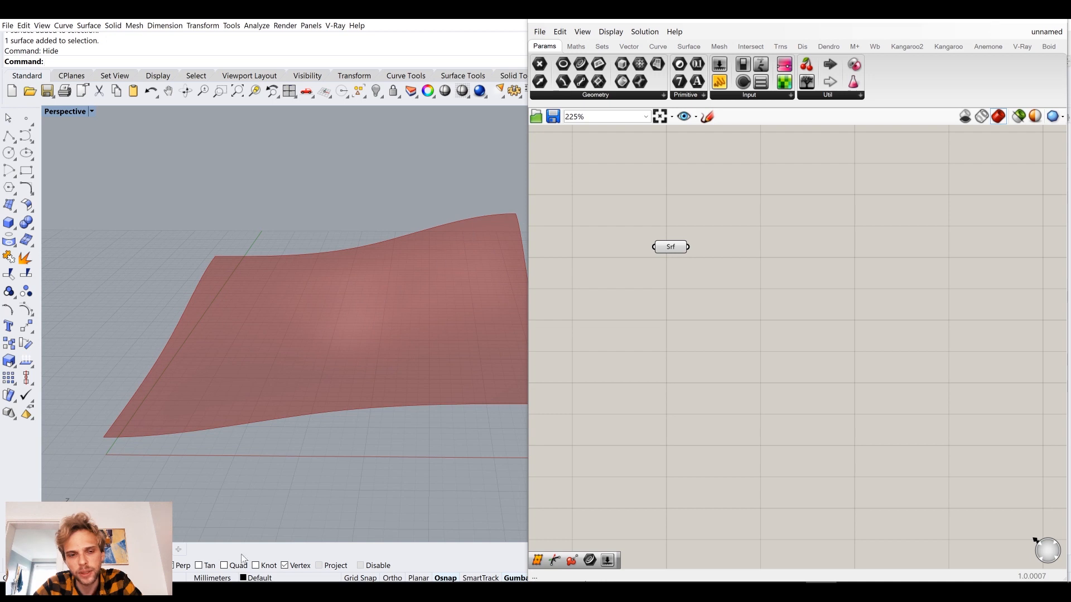
{"action": "right_click_drag", "start_coordinate": [707, 219], "coordinate": [693, 238]}
{"action": "left_click_drag", "start_coordinate": [659, 271], "coordinate": [650, 295]}
{"action": "left_click", "coordinate": [775, 277]}
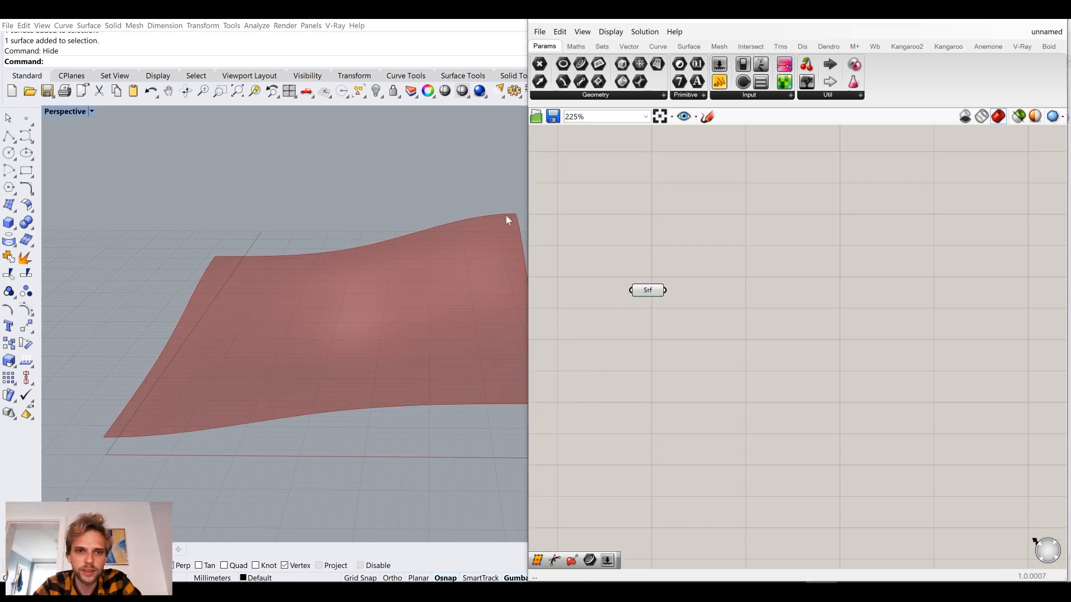
Add a Divide Surface component beside the Surface parameter and connect the surface to its S input.
{"action": "double_click", "coordinate": [744, 337]}
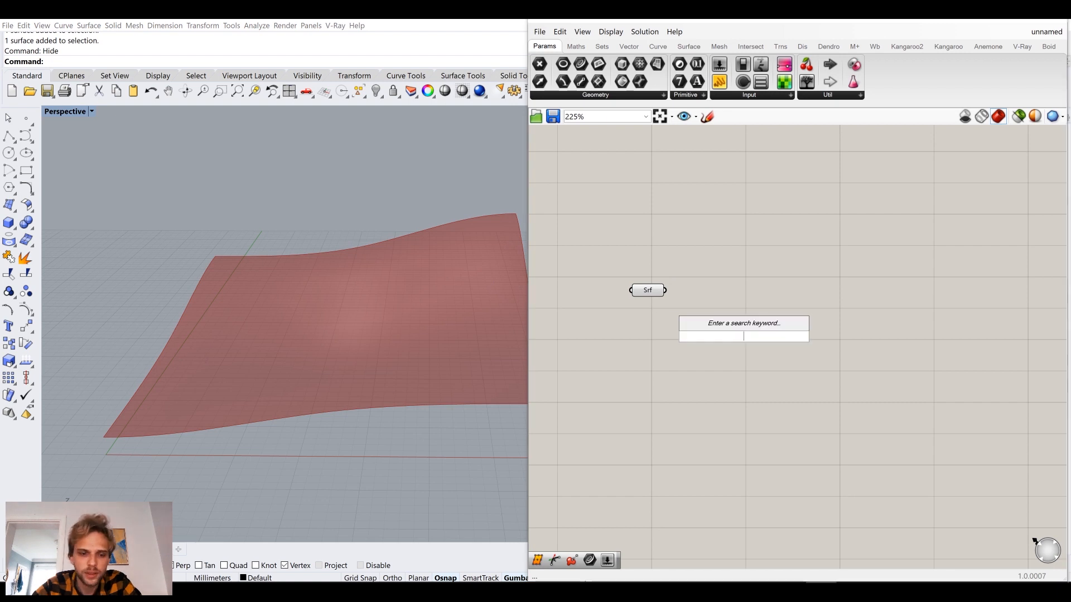
{"action": "type", "text": "dive"}
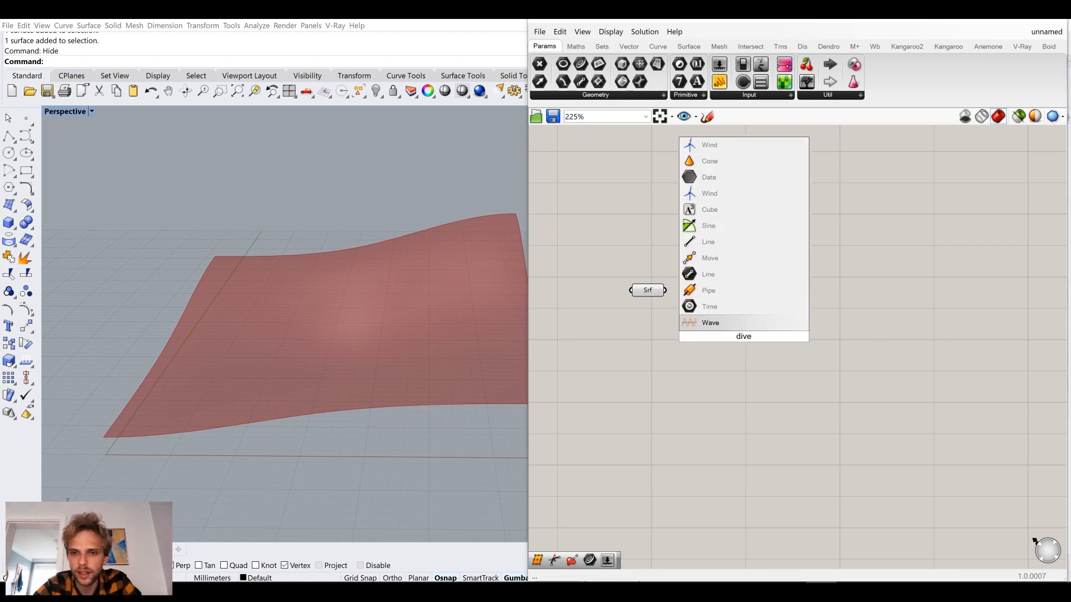
{"action": "key", "text": "BackSpace"}
{"action": "key", "text": "BackSpace"}
{"action": "type", "text": "vide sr"}
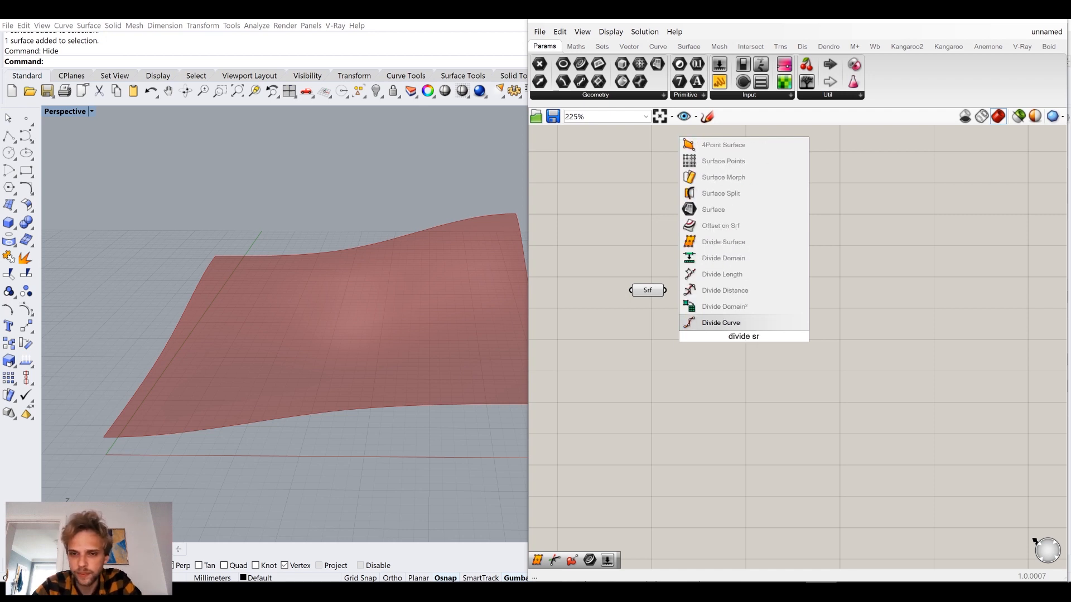
{"action": "key", "text": "BackSpace"}
{"action": "key", "text": "Return"}
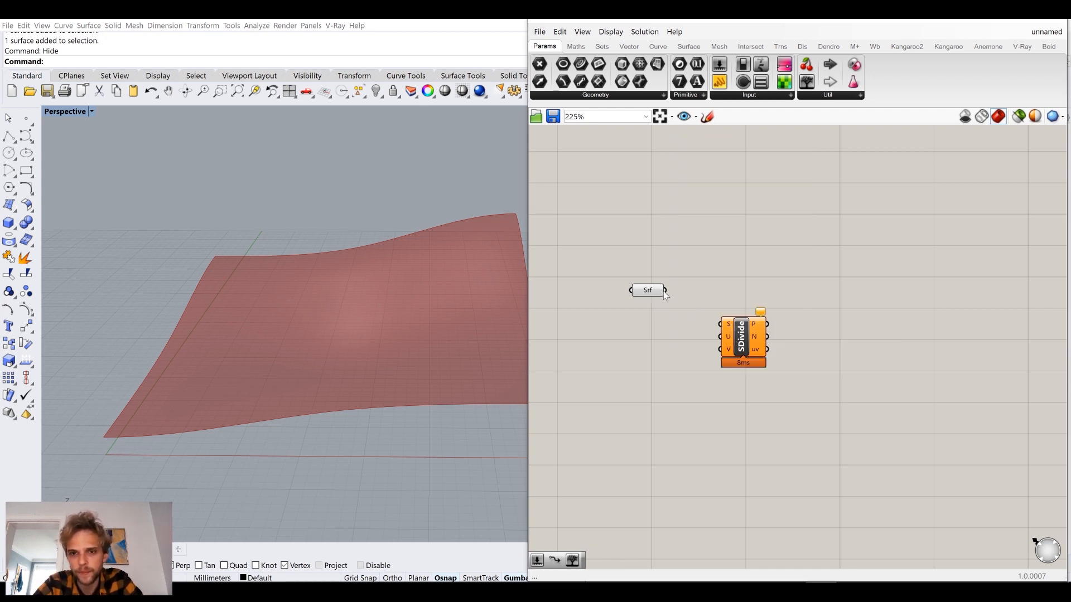
{"action": "left_click_drag", "start_coordinate": [742, 340], "coordinate": [715, 306]}
Add a number slider with value 15 and connect it to both the U and V inputs of Divide Surface.
{"action": "right_click_drag", "start_coordinate": [629, 362], "coordinate": [709, 359]}
{"action": "double_click", "coordinate": [708, 359]}
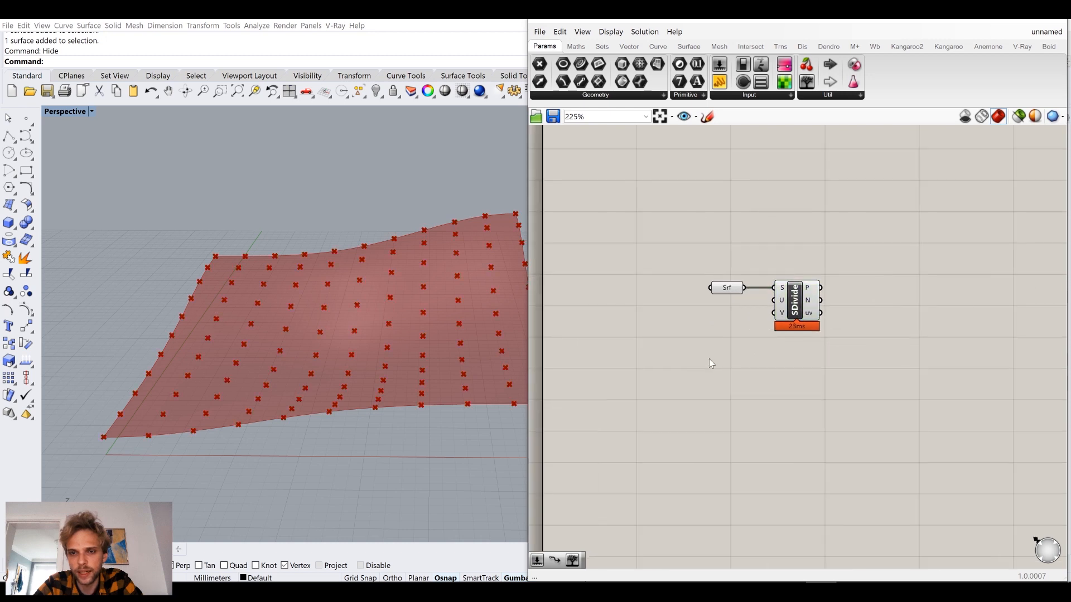
{"action": "type", "text": "15"}
{"action": "key", "text": "Return"}
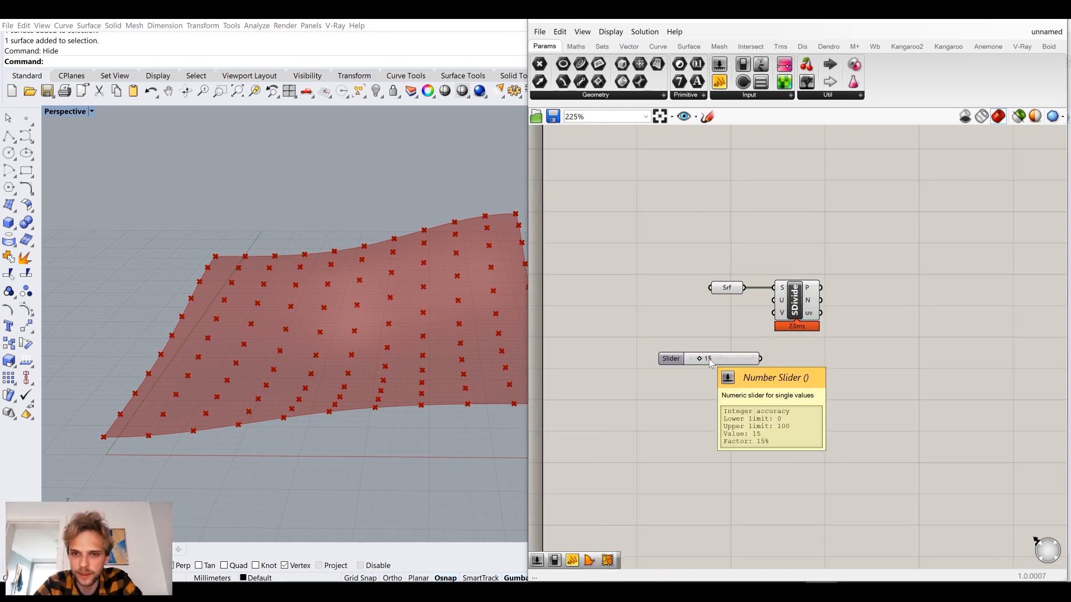
{"action": "left_click_drag", "start_coordinate": [720, 340], "coordinate": [802, 317]}
{"action": "scroll", "coordinate": [725, 312], "scroll_direction": "up", "scroll_amount": 3}
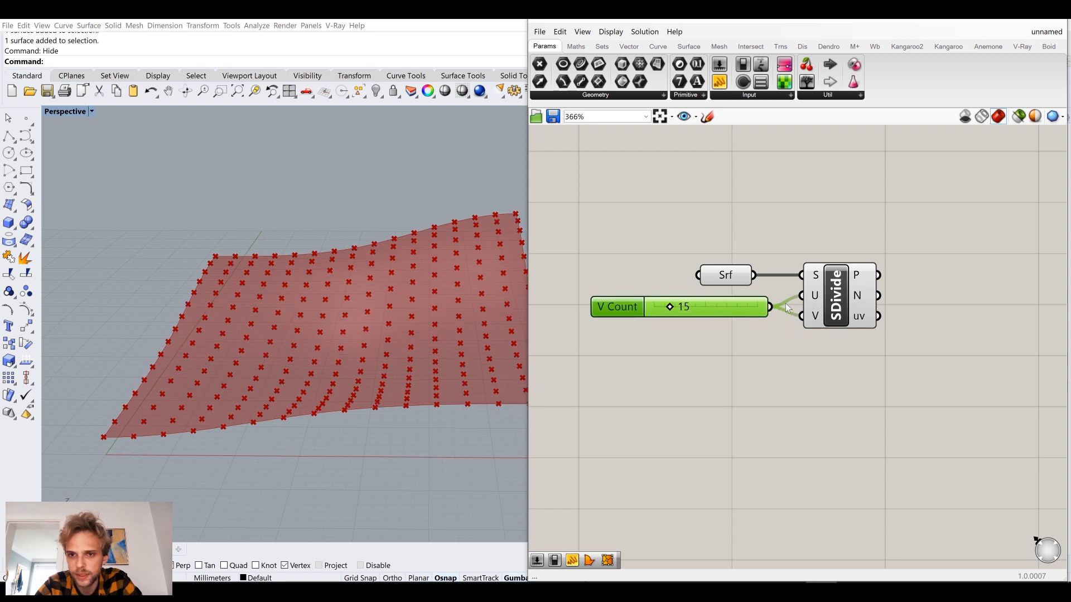
{"action": "left_click", "coordinate": [739, 363]}
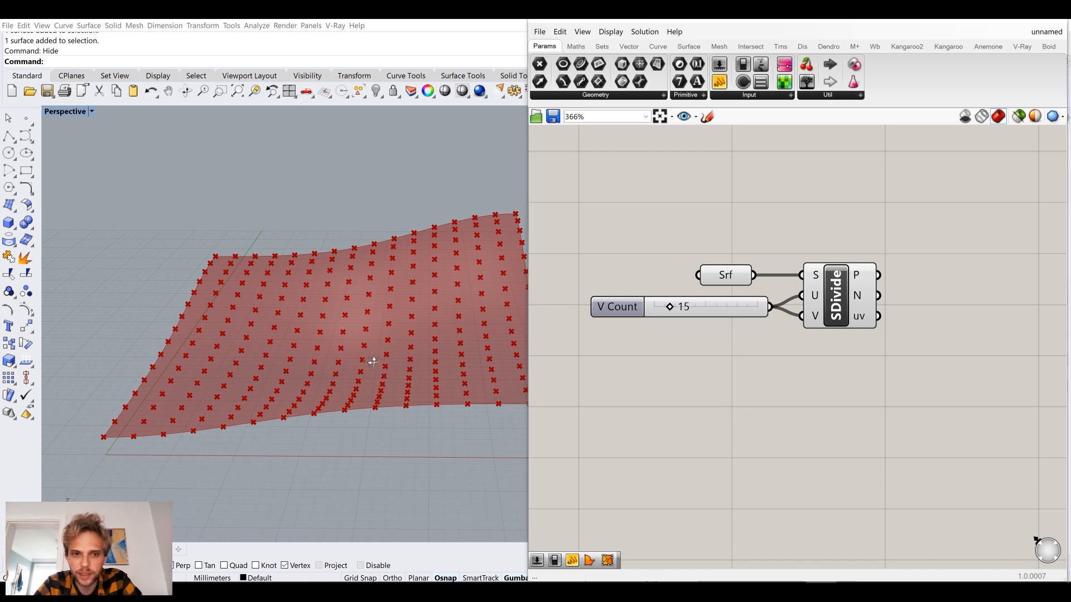
{"action": "right_click_drag", "start_coordinate": [372, 357], "coordinate": [377, 362]}
{"action": "scroll", "coordinate": [377, 361], "scroll_direction": "down", "scroll_amount": 2}
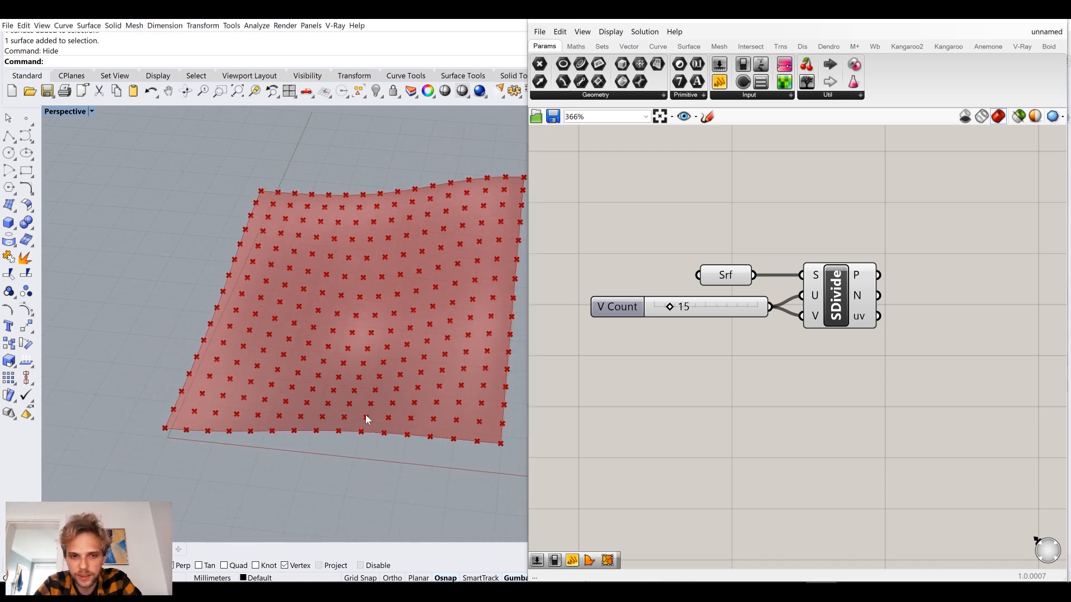
Try a value of 2 on the slider that drives the U and V counts of Divide Surface.
{"action": "scroll", "coordinate": [641, 321], "scroll_direction": "up", "scroll_amount": 5}
{"action": "left_click_drag", "start_coordinate": [771, 318], "coordinate": [730, 327]}
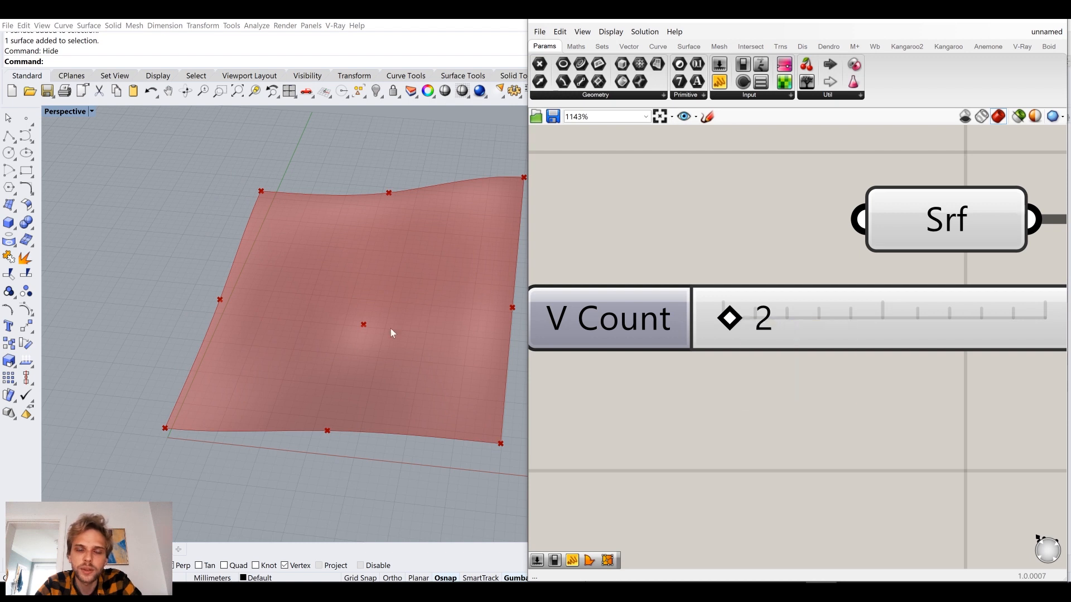
{"action": "scroll", "coordinate": [425, 363], "scroll_direction": "down", "scroll_amount": 1}
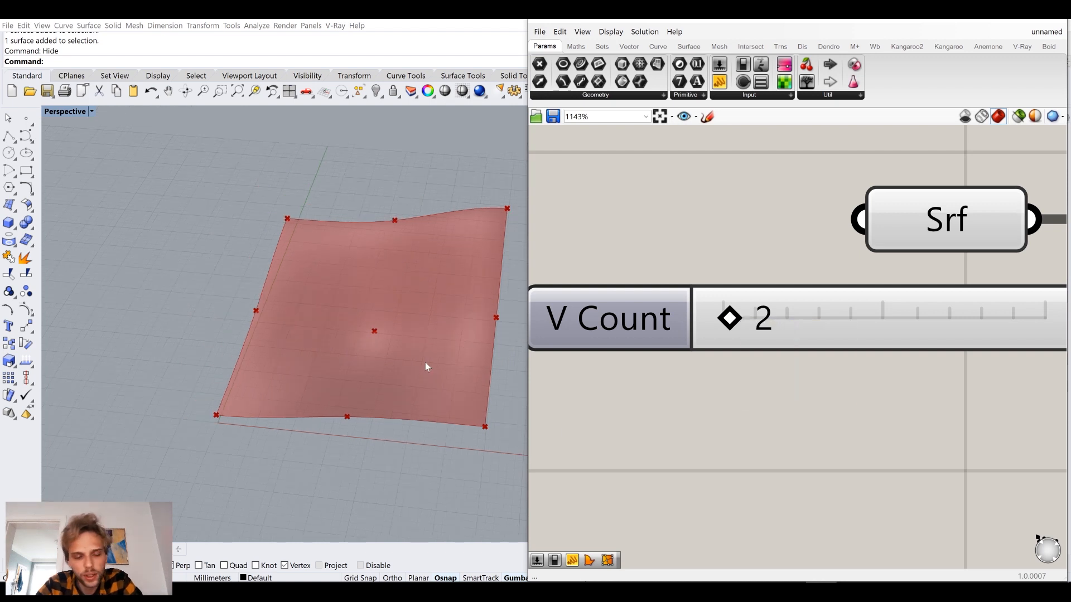
{"action": "scroll", "coordinate": [426, 361], "scroll_direction": "down", "scroll_amount": 1}
{"action": "scroll", "coordinate": [751, 315], "scroll_direction": "down", "scroll_amount": 3}
Set the shared U and V count slider to 15 and nudge it slightly closer to the Divide Surface component.
{"action": "right_click_drag", "start_coordinate": [840, 330], "coordinate": [779, 345]}
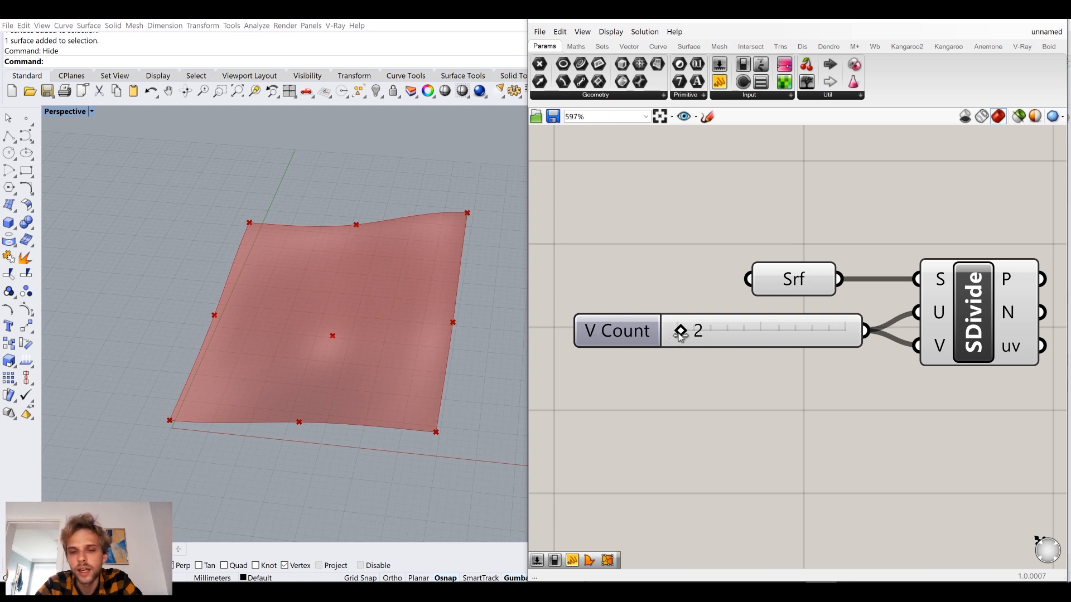
{"action": "left_click_drag", "start_coordinate": [680, 332], "coordinate": [702, 338]}
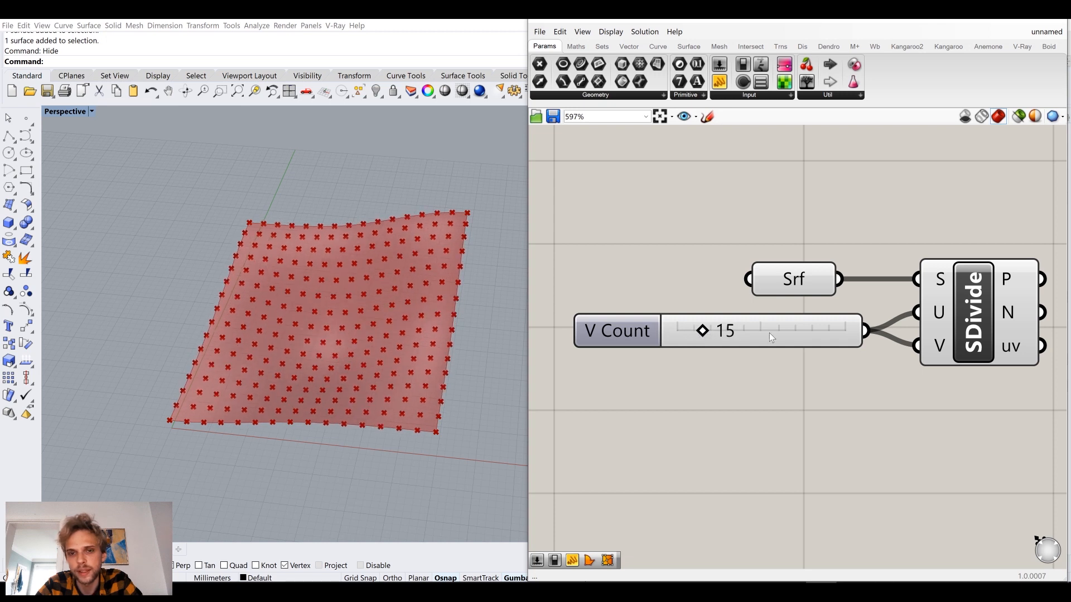
{"action": "left_click_drag", "start_coordinate": [768, 333], "coordinate": [774, 329]}
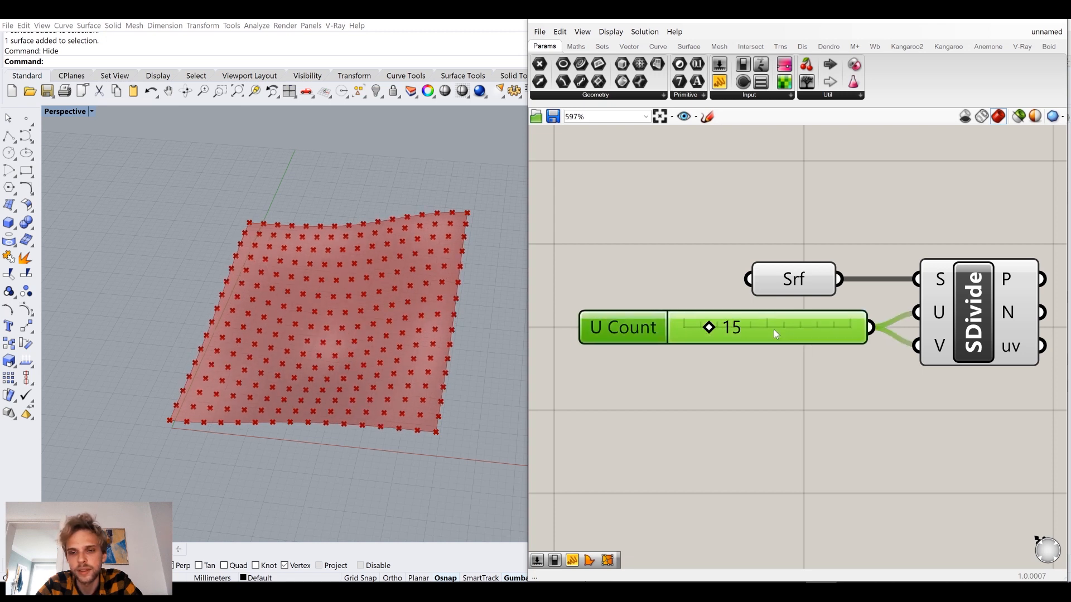
{"action": "left_click", "coordinate": [714, 397]}
Inspect the data structure of Divide Surface's P output in a Param Viewer switched to its tree diagram, and delete the viewer.
{"action": "scroll", "coordinate": [767, 374], "scroll_direction": "down", "scroll_amount": 2}
{"action": "right_click_drag", "start_coordinate": [966, 347], "coordinate": [805, 370]}
{"action": "scroll", "coordinate": [768, 337], "scroll_direction": "up", "scroll_amount": 2}
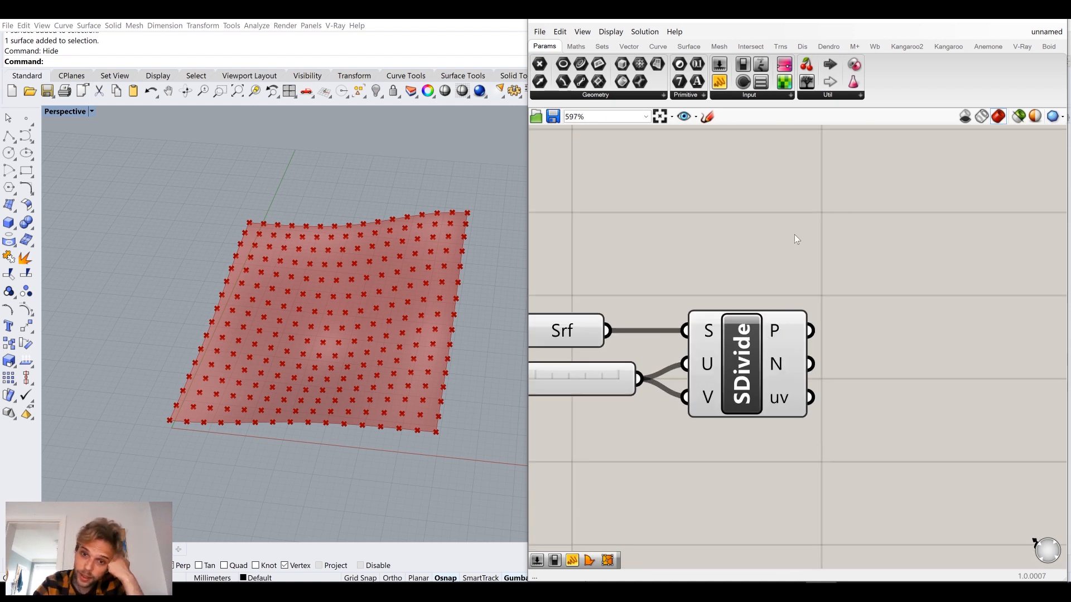
{"action": "right_click_drag", "start_coordinate": [794, 234], "coordinate": [702, 267]}
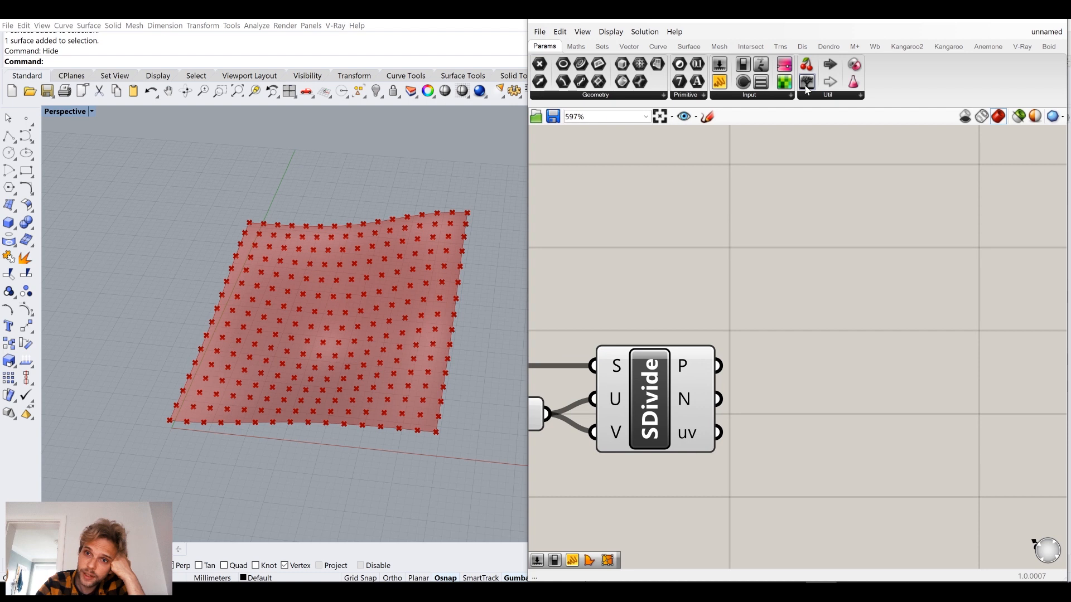
{"action": "left_click_drag", "start_coordinate": [808, 104], "coordinate": [822, 273]}
{"action": "left_click_drag", "start_coordinate": [720, 366], "coordinate": [773, 254]}
{"action": "right_click_drag", "start_coordinate": [817, 278], "coordinate": [735, 290]}
{"action": "scroll", "coordinate": [735, 290], "scroll_direction": "down", "scroll_amount": 2}
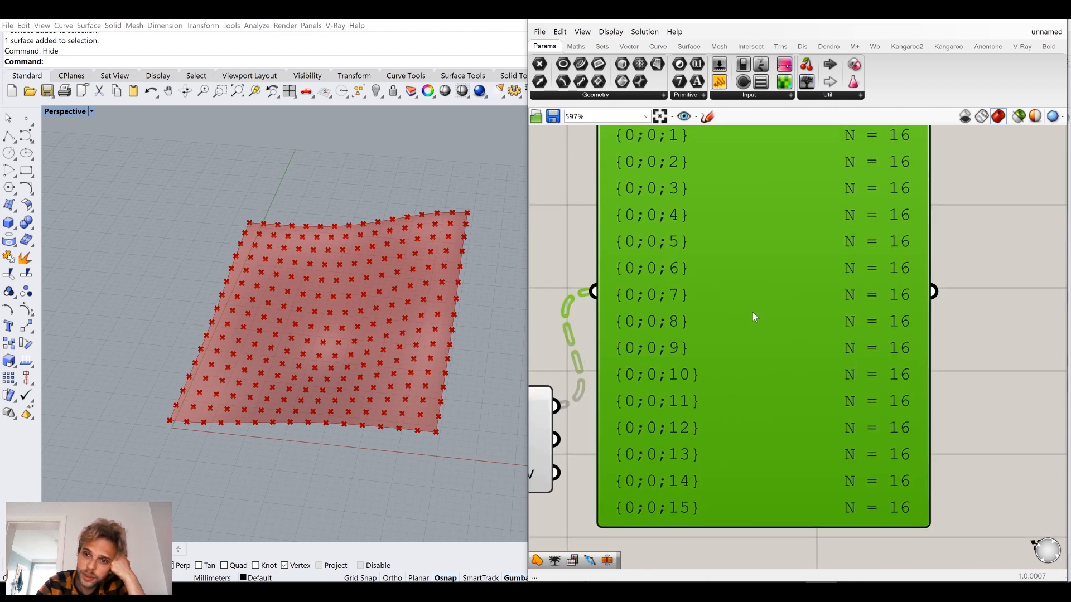
{"action": "double_click", "coordinate": [752, 313]}
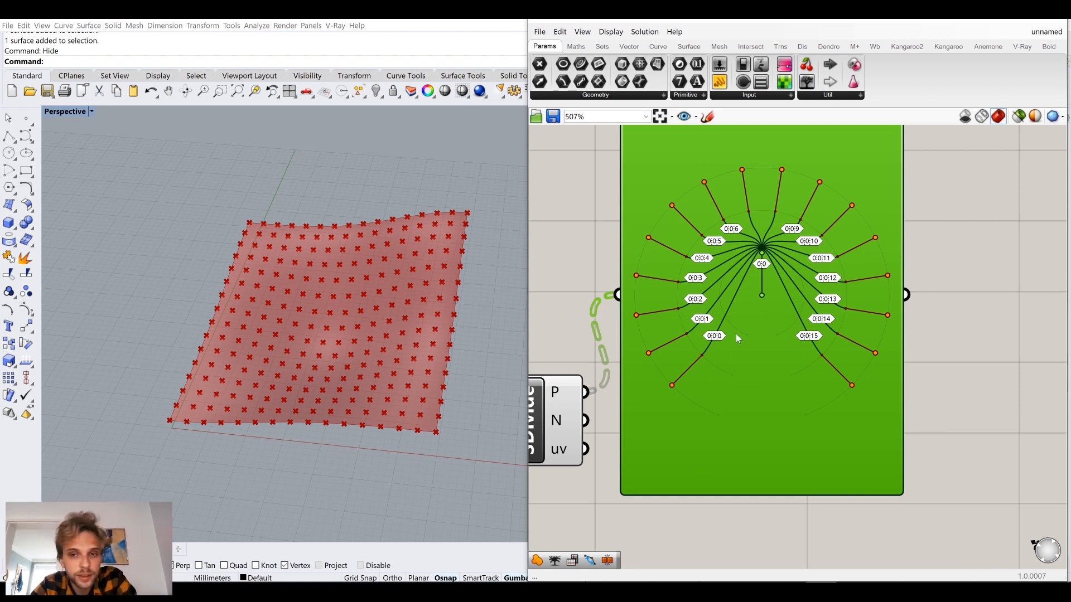
{"action": "key", "text": "Delete"}
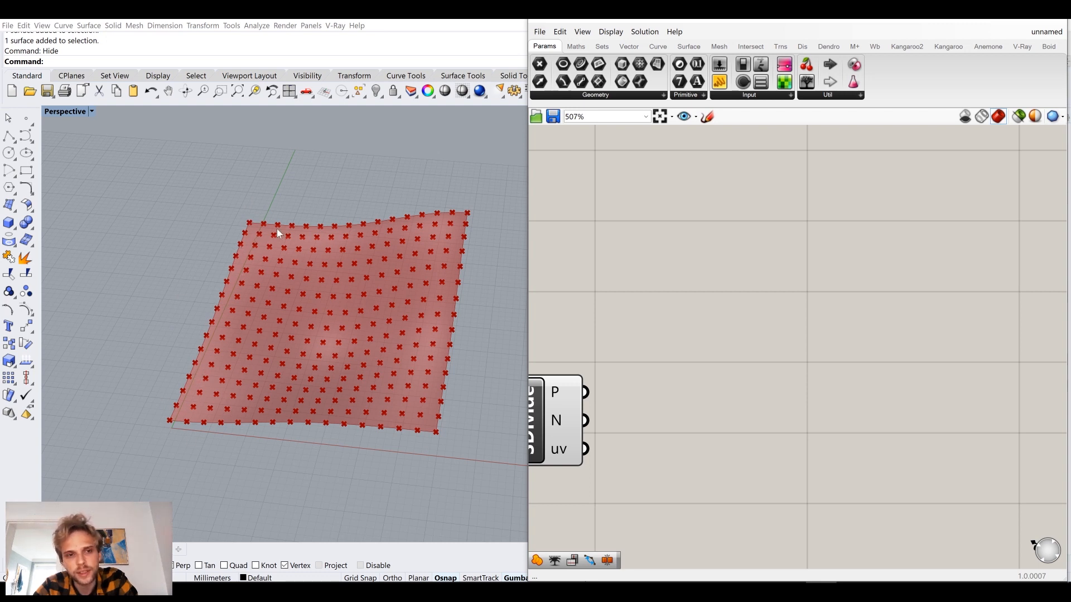
Flatten the P output of the Divide Surface component.
{"action": "right_click_drag", "start_coordinate": [664, 318], "coordinate": [860, 314]}
{"action": "right_click_drag", "start_coordinate": [816, 348], "coordinate": [793, 318]}
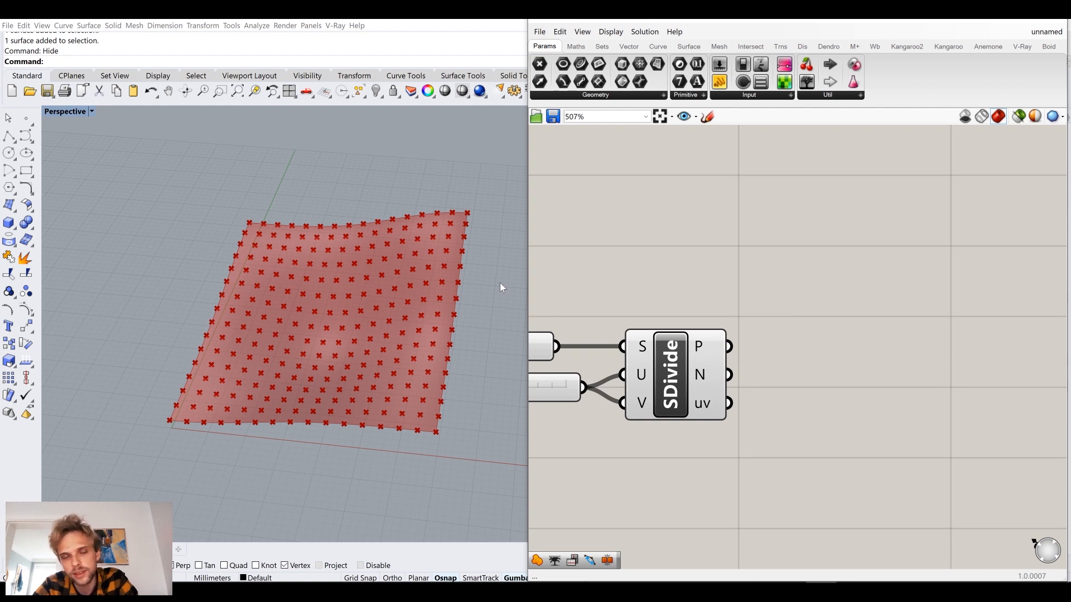
{"action": "right_click", "coordinate": [698, 341]}
{"action": "left_click", "coordinate": [674, 289]}
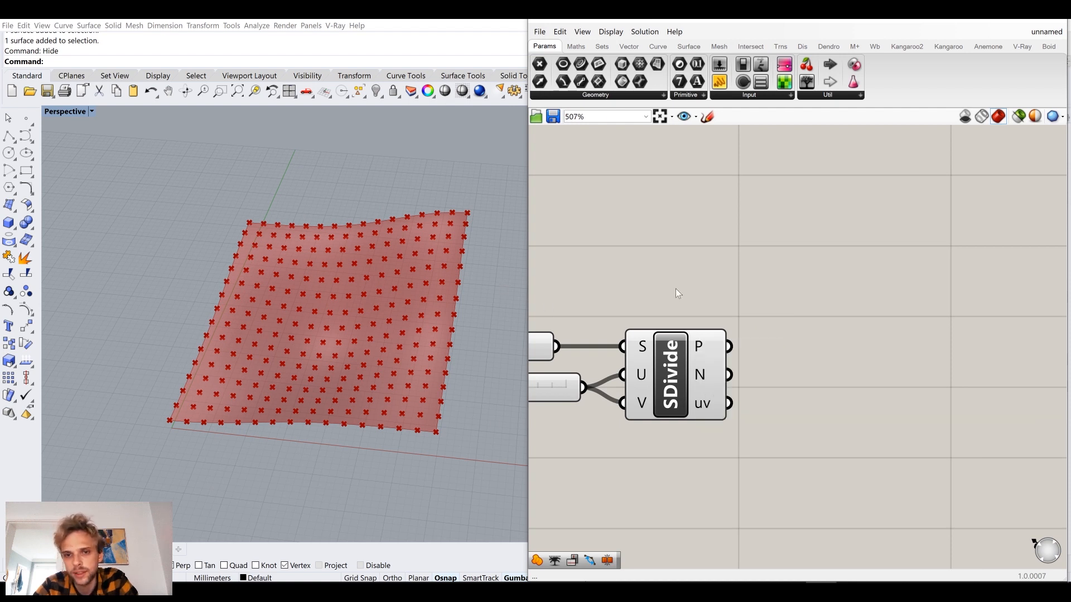
{"action": "right_click", "coordinate": [708, 349]}
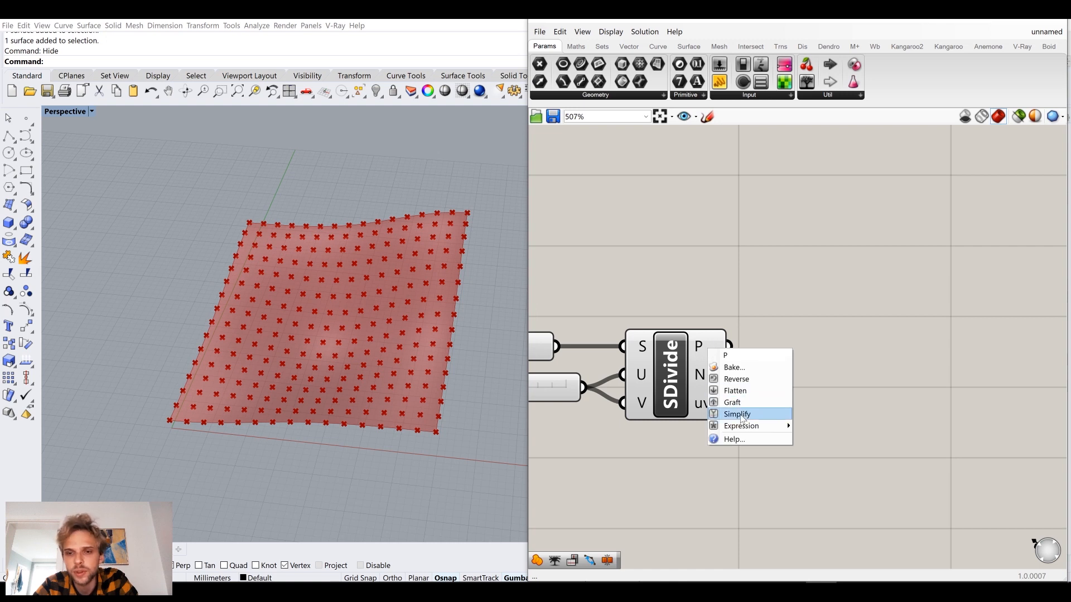
{"action": "left_click", "coordinate": [735, 391]}
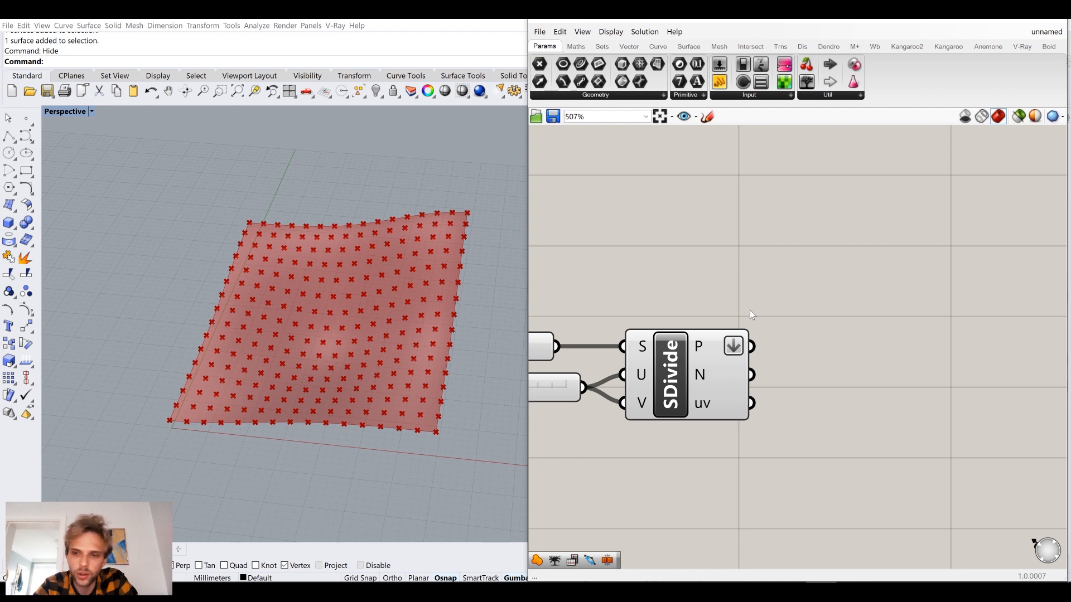
{"action": "right_click_drag", "start_coordinate": [801, 318], "coordinate": [744, 345]}
{"action": "right_click_drag", "start_coordinate": [351, 390], "coordinate": [452, 256]}
{"action": "scroll", "coordinate": [473, 236], "scroll_direction": "up", "scroll_amount": 5}
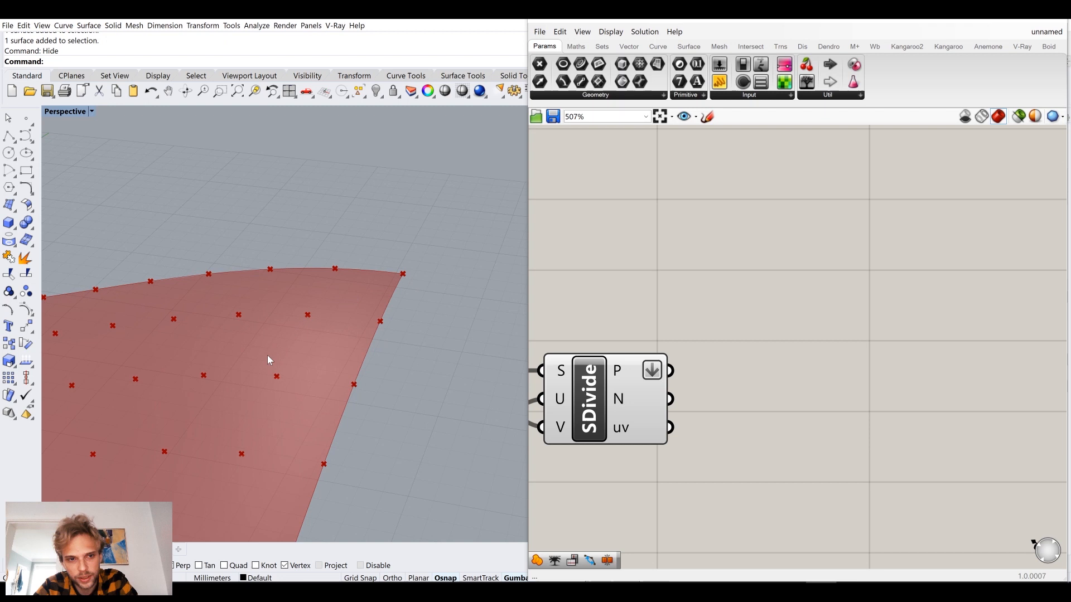
{"action": "scroll", "coordinate": [263, 396], "scroll_direction": "down", "scroll_amount": 6}
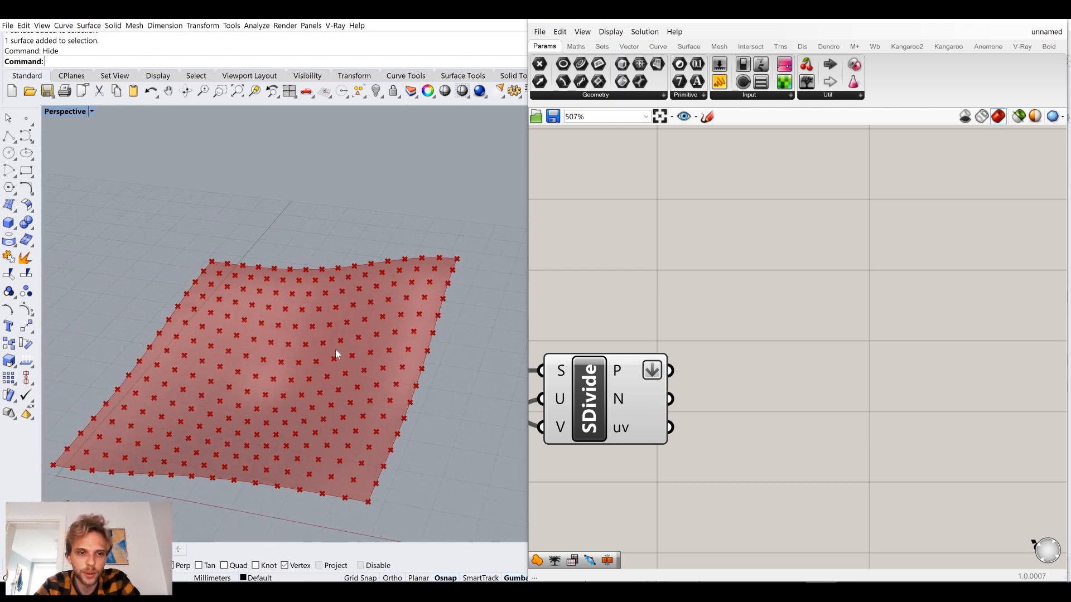
{"action": "right_click_drag", "start_coordinate": [283, 400], "coordinate": [346, 389]}
{"action": "scroll", "coordinate": [766, 289], "scroll_direction": "down", "scroll_amount": 3}
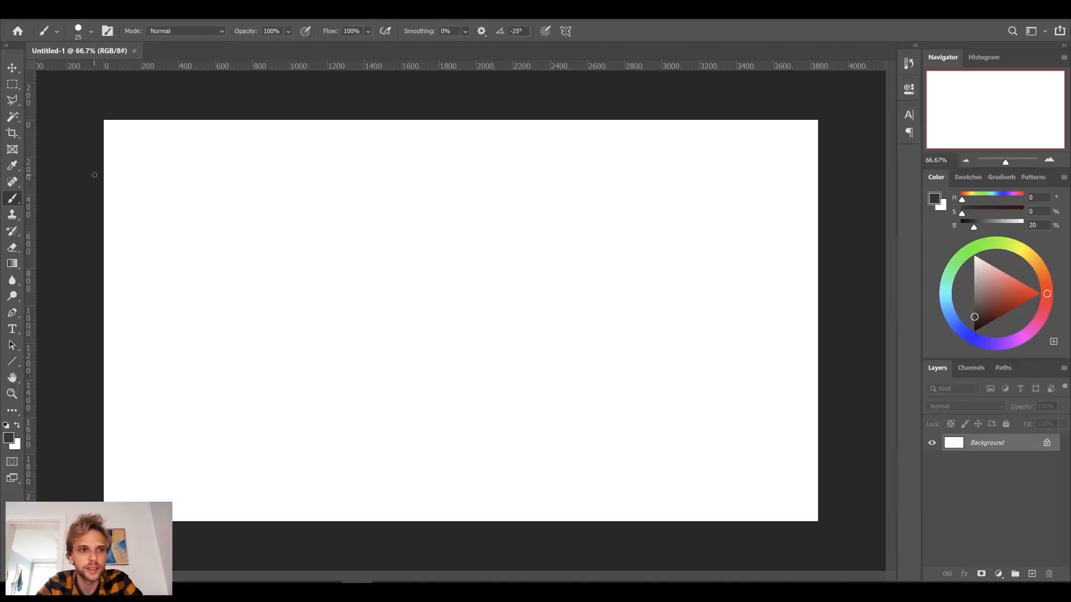
Switch to Photoshop and paint a dark slope profile of six connected straight brush segments descending across the blank canvas.
{"action": "left_click", "coordinate": [250, 191]}
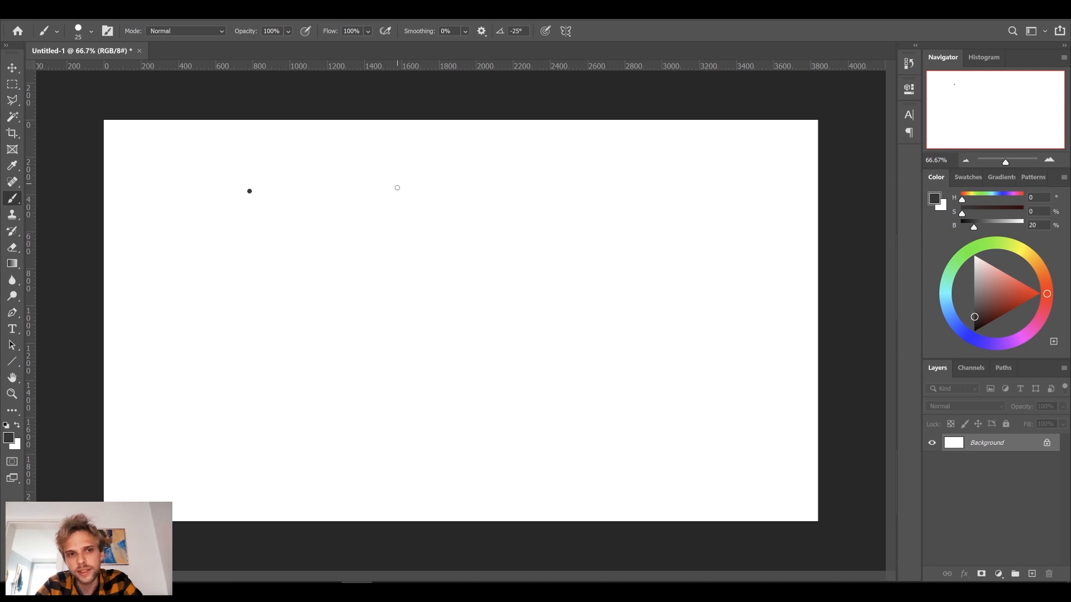
{"action": "left_click", "coordinate": [359, 208], "text": "shift"}
{"action": "left_click", "coordinate": [423, 267], "text": "shift"}
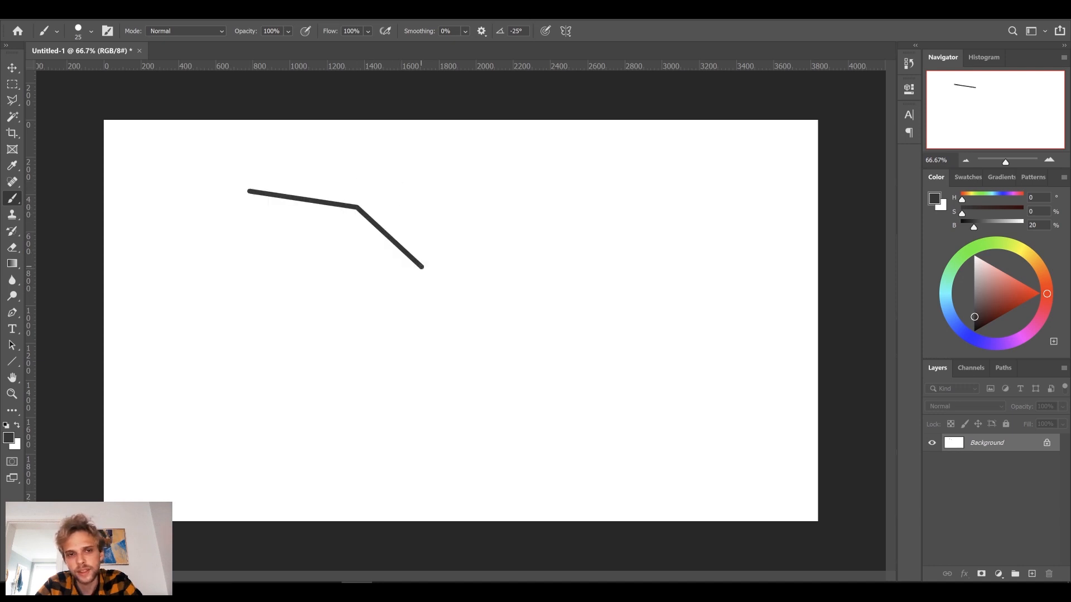
{"action": "left_click", "coordinate": [482, 350], "text": "shift"}
{"action": "left_click", "coordinate": [552, 366], "text": "shift"}
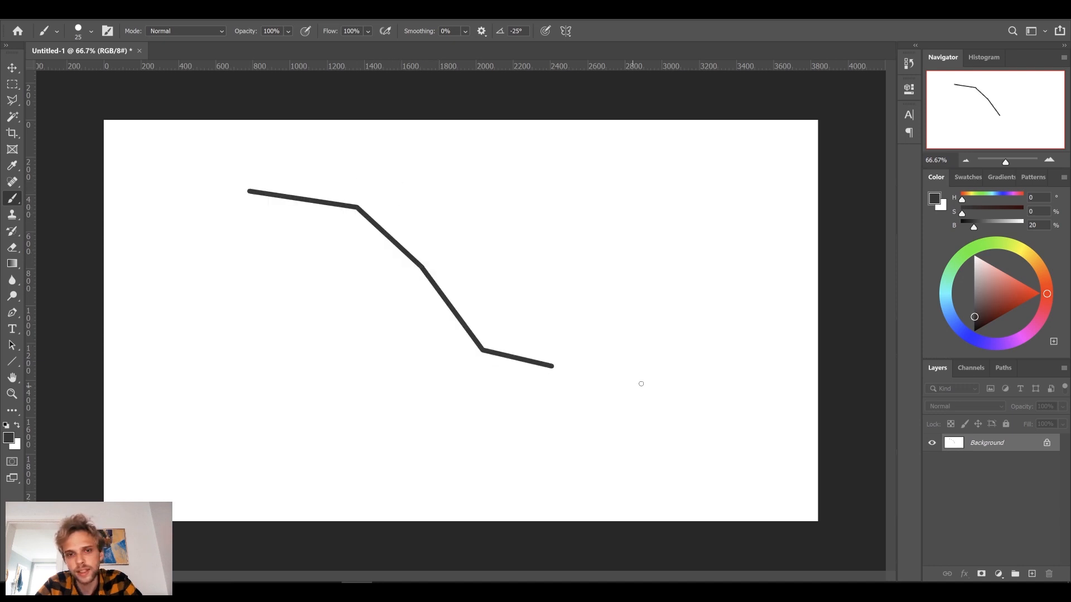
{"action": "left_click", "coordinate": [644, 382], "text": "shift"}
{"action": "left_click", "coordinate": [736, 384], "text": "shift"}
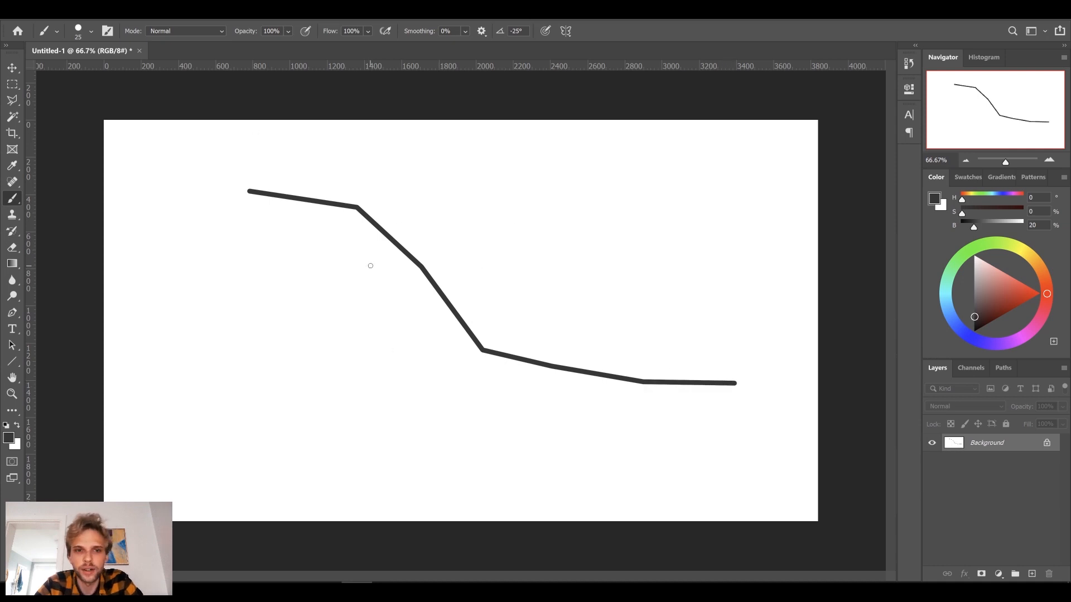
Set the foreground colour to pure red (ff0000) and paint a size-60 dot near the start of the profile's second segment.
{"action": "scroll", "coordinate": [411, 235], "scroll_direction": "up", "scroll_amount": 3, "text": "alt"}
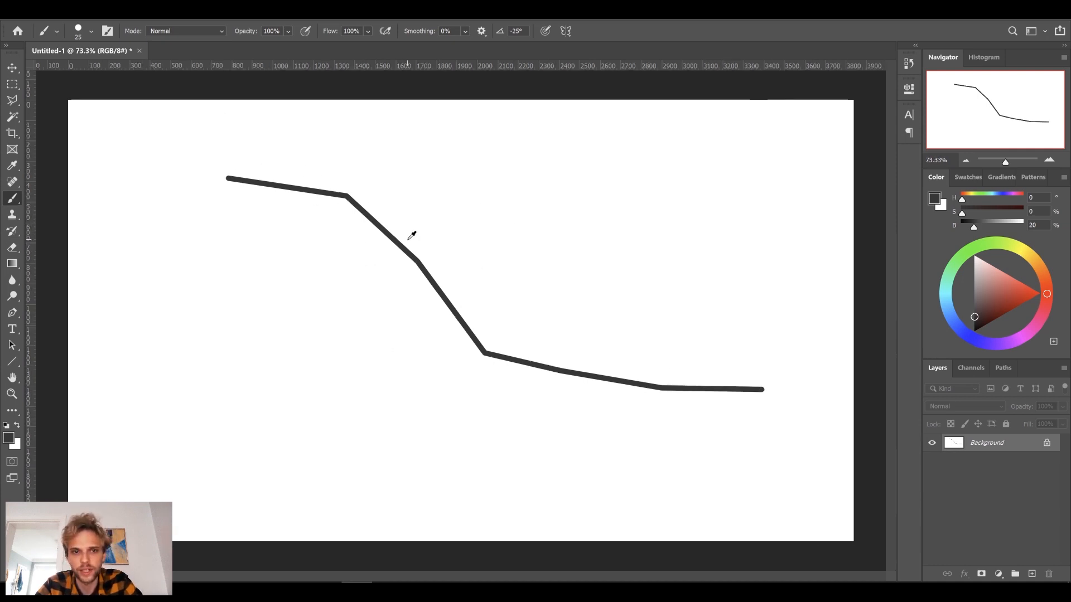
{"action": "scroll", "coordinate": [412, 235], "scroll_direction": "up", "scroll_amount": 1, "text": "alt"}
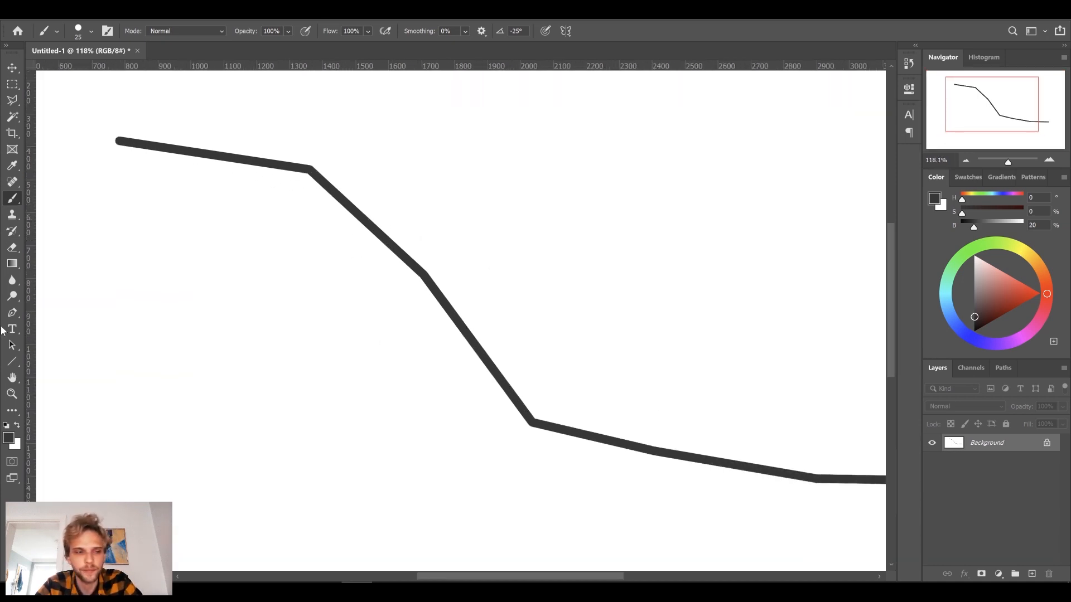
{"action": "left_click", "coordinate": [9, 438]}
{"action": "left_click_drag", "start_coordinate": [605, 286], "coordinate": [650, 269]}
{"action": "left_click", "coordinate": [751, 268]}
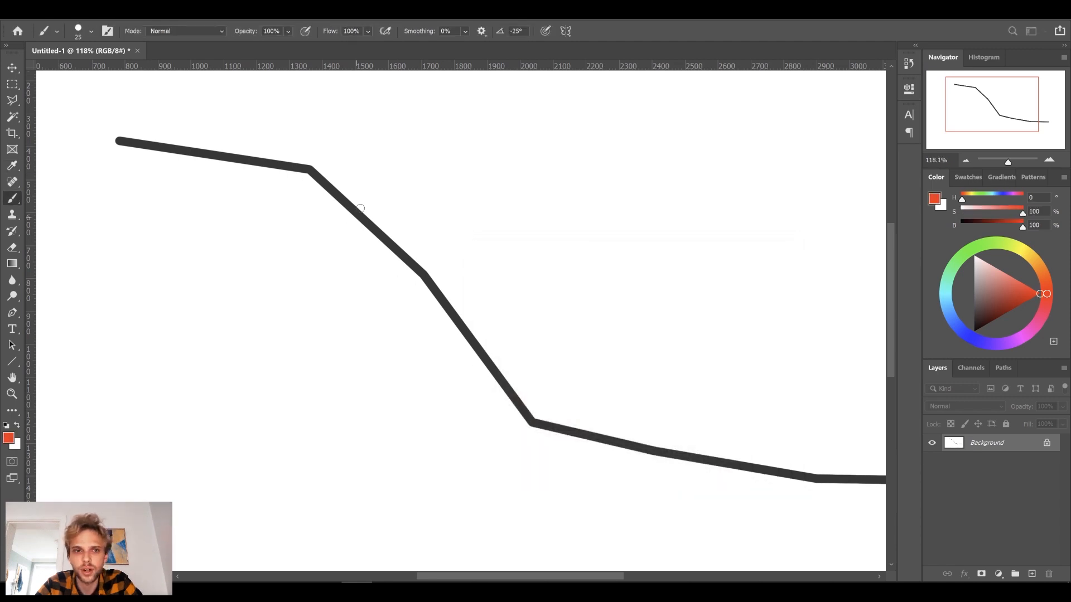
{"action": "key", "text": "bracketright"}
{"action": "key", "text": "bracketright"}
{"action": "key", "text": "bracketright"}
{"action": "key", "text": "bracketright"}
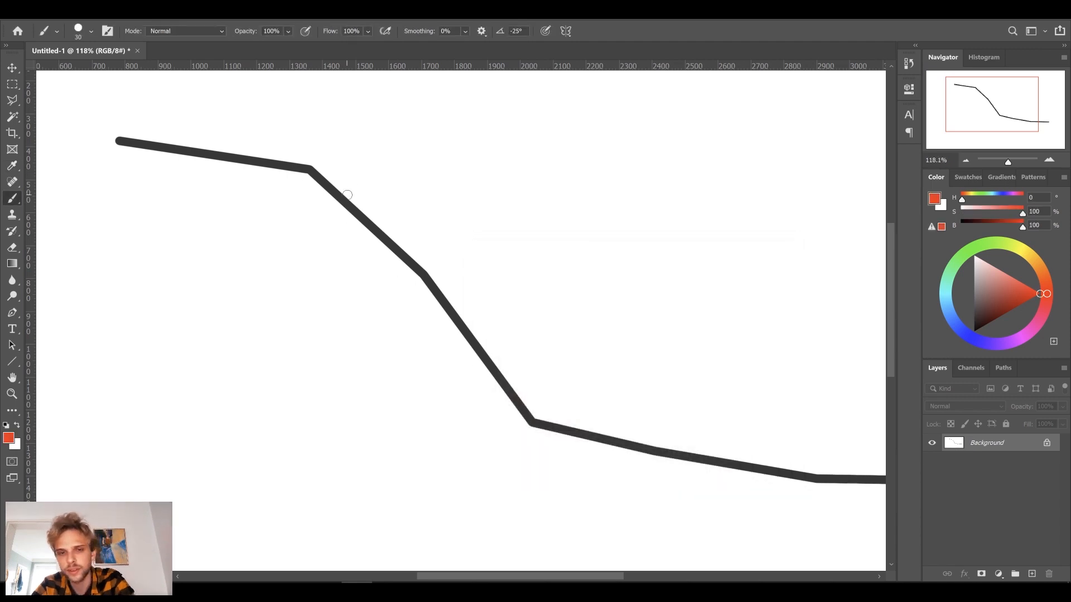
{"action": "left_click", "coordinate": [343, 200]}
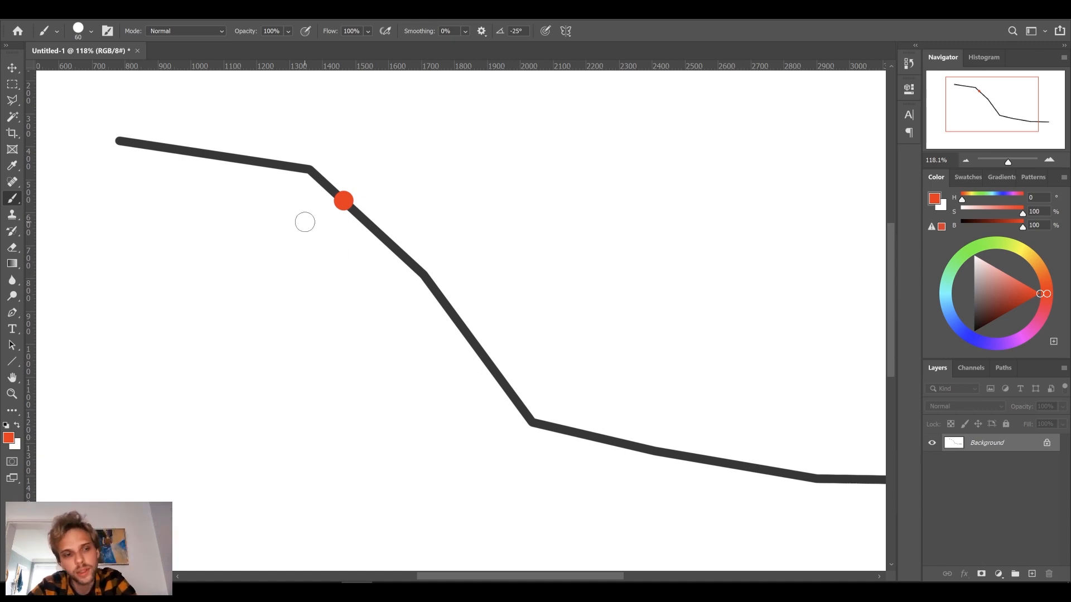
Reduce the brush size to 15 and paint a red arrow pointing straight down from the red dot.
{"action": "key", "text": "bracketleft"}
{"action": "key", "text": "bracketleft"}
{"action": "key", "text": "bracketleft"}
{"action": "key", "text": "bracketleft"}
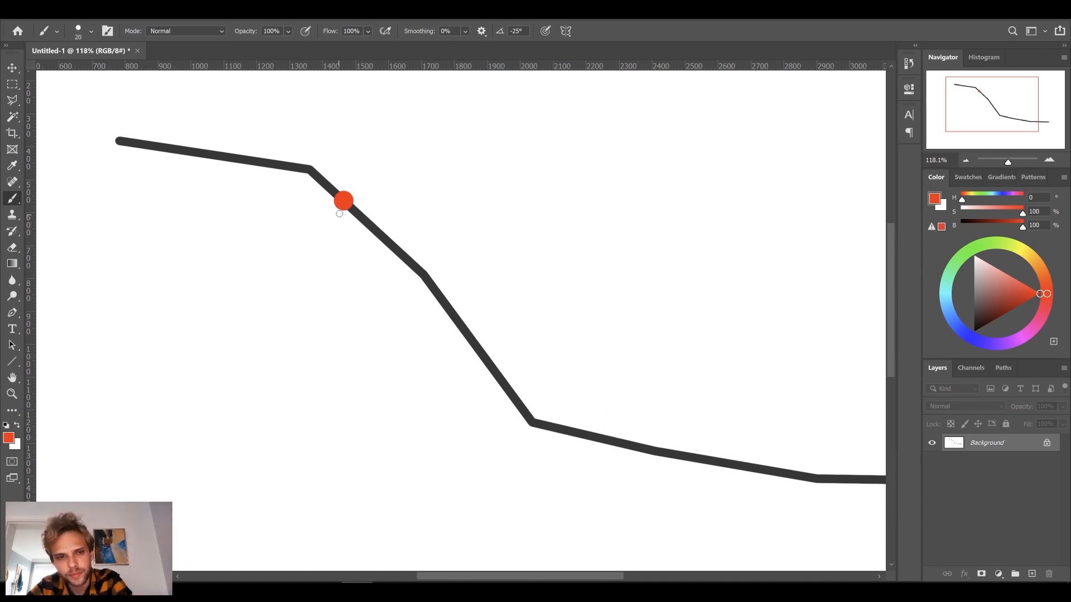
{"action": "left_click", "coordinate": [344, 260], "text": "shift"}
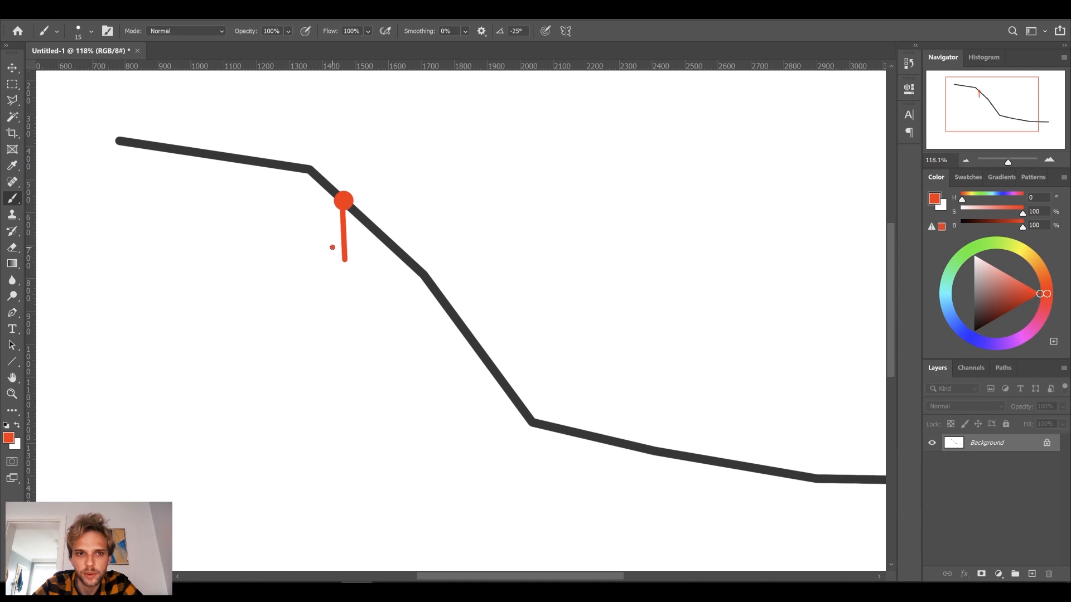
{"action": "left_click", "coordinate": [344, 260], "text": "shift"}
{"action": "left_click", "coordinate": [361, 247], "text": "shift"}
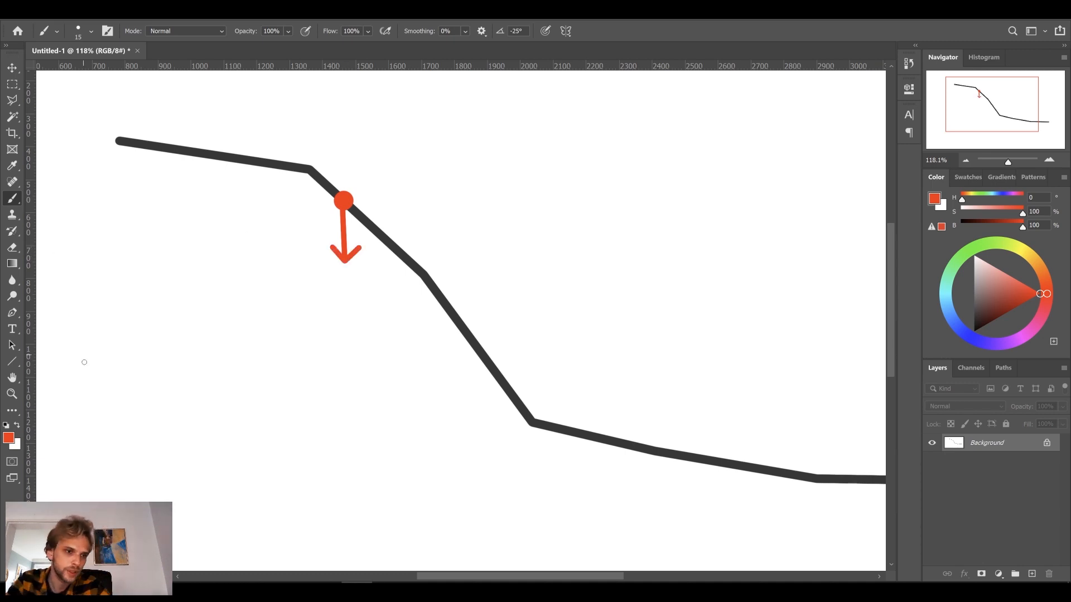
Set the foreground colour to blue (0600ff) and paint a size-45 dot at the tip of the red arrow.
{"action": "left_click", "coordinate": [9, 438]}
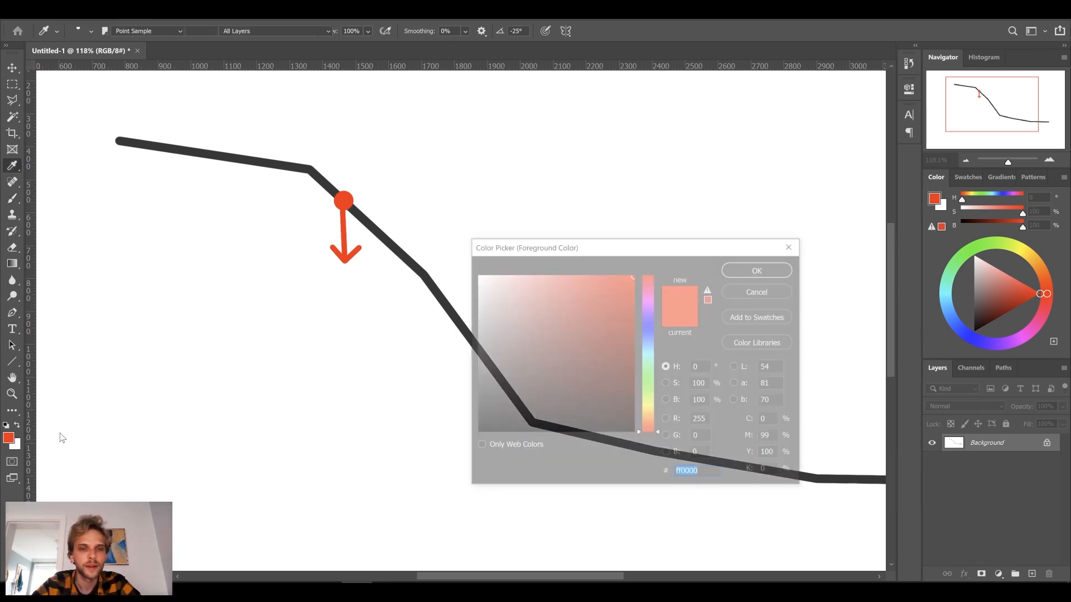
{"action": "left_click", "coordinate": [650, 327]}
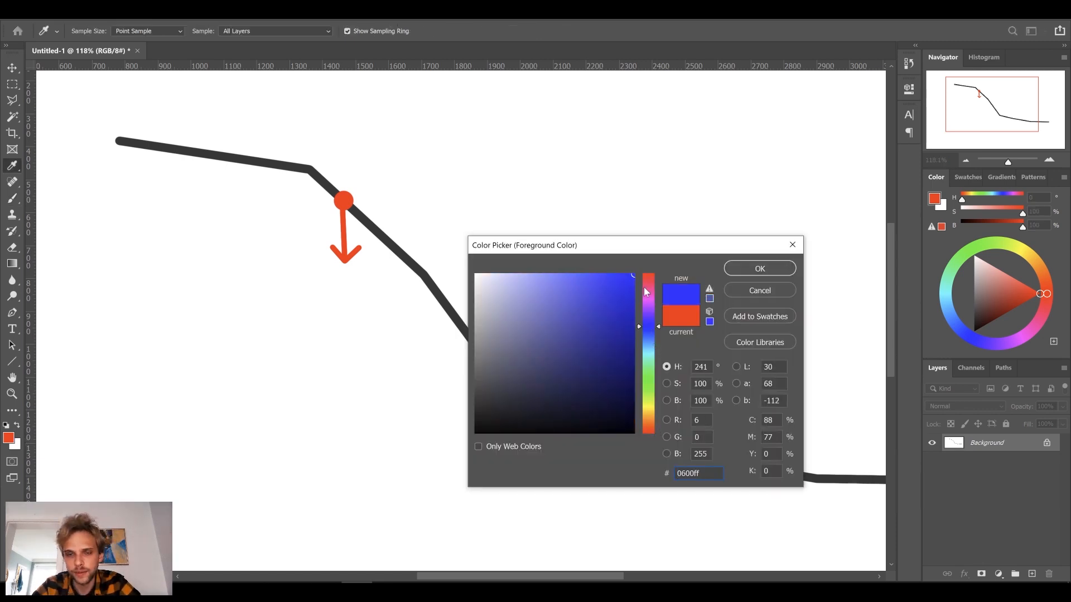
{"action": "left_click", "coordinate": [762, 273]}
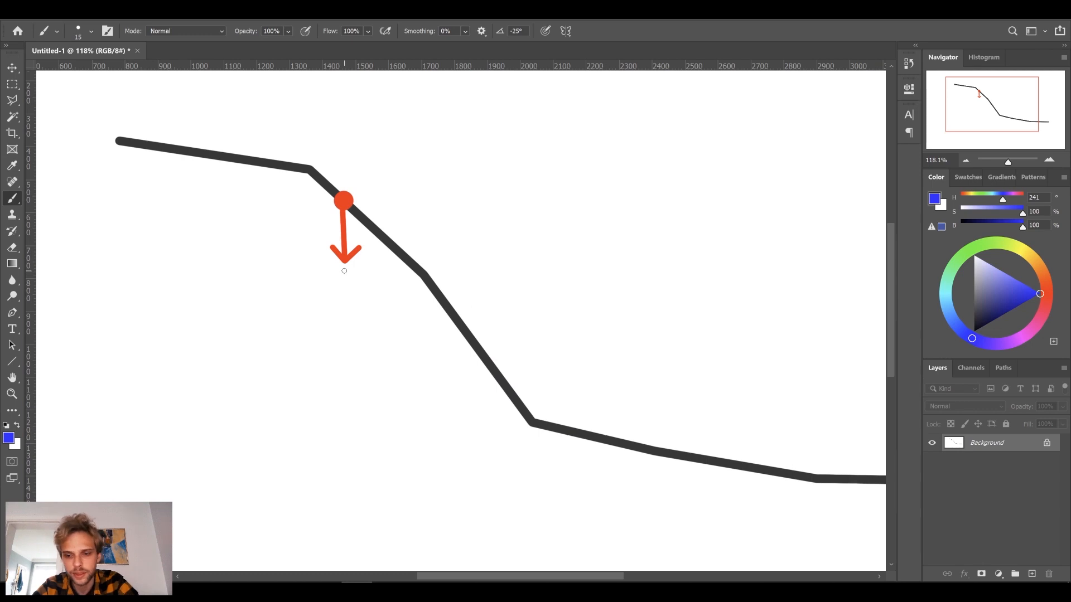
{"action": "key", "text": "bracketright"}
{"action": "key", "text": "bracketright"}
{"action": "left_click", "coordinate": [344, 266]}
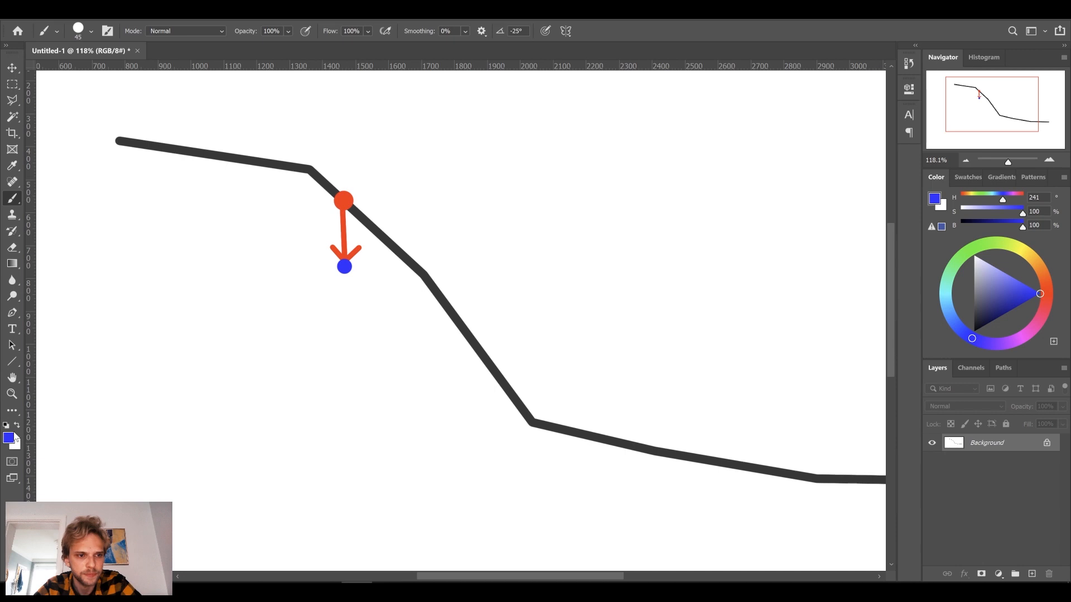
Reduce the brush size to 9 and paint a blue arrow from the blue dot to the nearest point on the slope line.
{"action": "key", "text": "bracketleft"}
{"action": "key", "text": "bracketleft"}
{"action": "key", "text": "bracketleft"}
{"action": "key", "text": "bracketleft"}
{"action": "key", "text": "bracketleft"}
{"action": "key", "text": "bracketleft"}
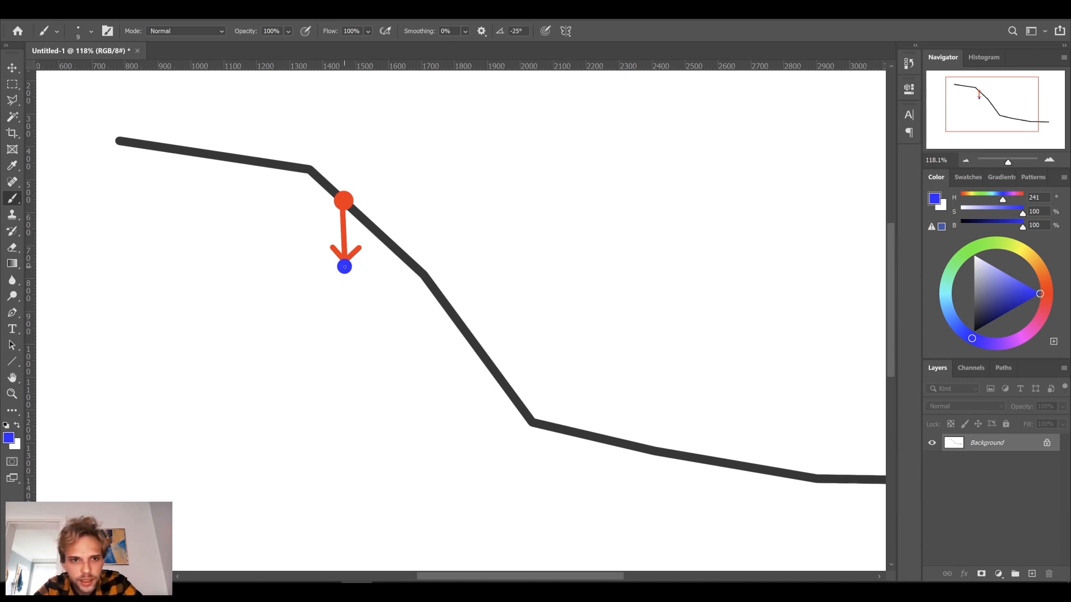
{"action": "left_click", "coordinate": [375, 230], "text": "shift"}
{"action": "left_click", "coordinate": [362, 234], "text": "shift"}
{"action": "left_click", "coordinate": [373, 242]}
{"action": "left_click", "coordinate": [376, 232], "text": "shift"}
{"action": "left_click", "coordinate": [375, 231], "text": "shift"}
Set the foreground colour to green (hue 117) and paint a size-40 dot where the blue arrow meets the slope line.
{"action": "left_click", "coordinate": [8, 437]}
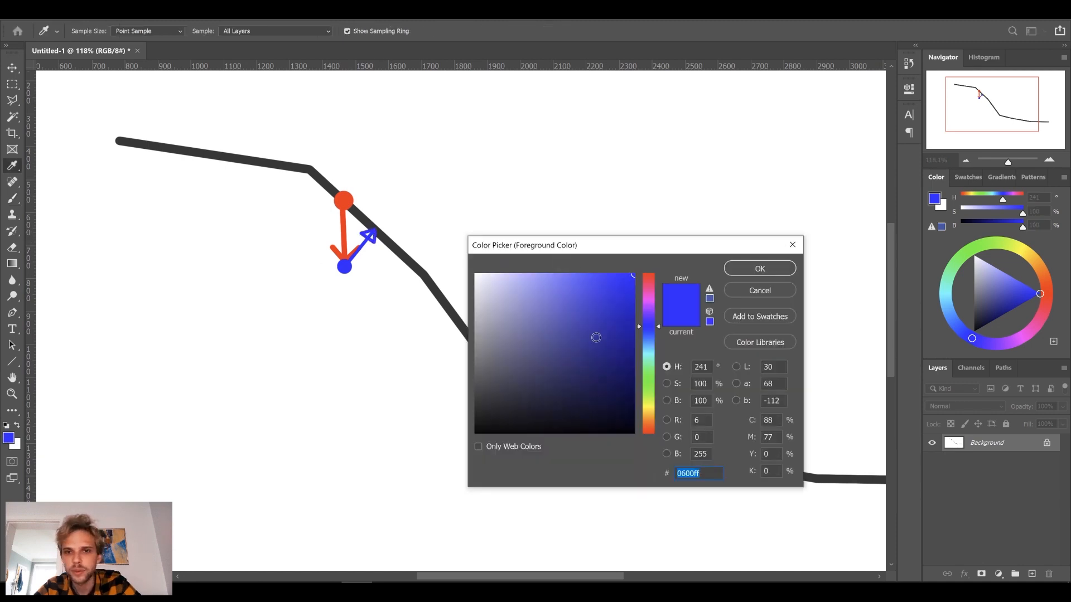
{"action": "left_click", "coordinate": [649, 381]}
{"action": "left_click", "coordinate": [651, 382]}
{"action": "left_click", "coordinate": [760, 268]}
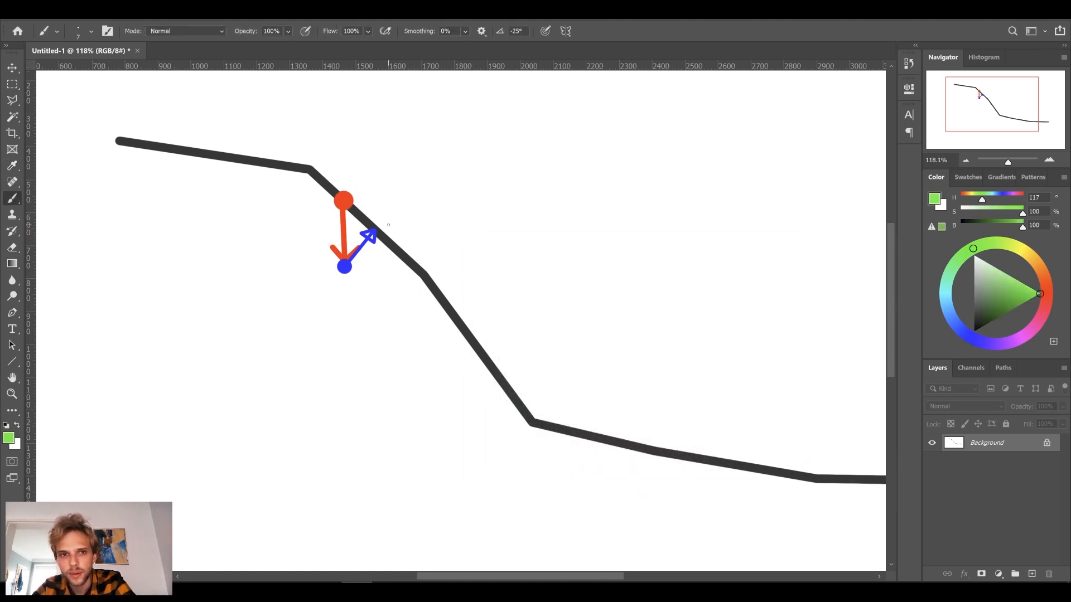
{"action": "key", "text": "bracketright"}
{"action": "key", "text": "bracketright"}
{"action": "key", "text": "bracketright"}
{"action": "key", "text": "bracketright"}
{"action": "key", "text": "bracketright"}
{"action": "key", "text": "bracketright"}
{"action": "left_click", "coordinate": [376, 228]}
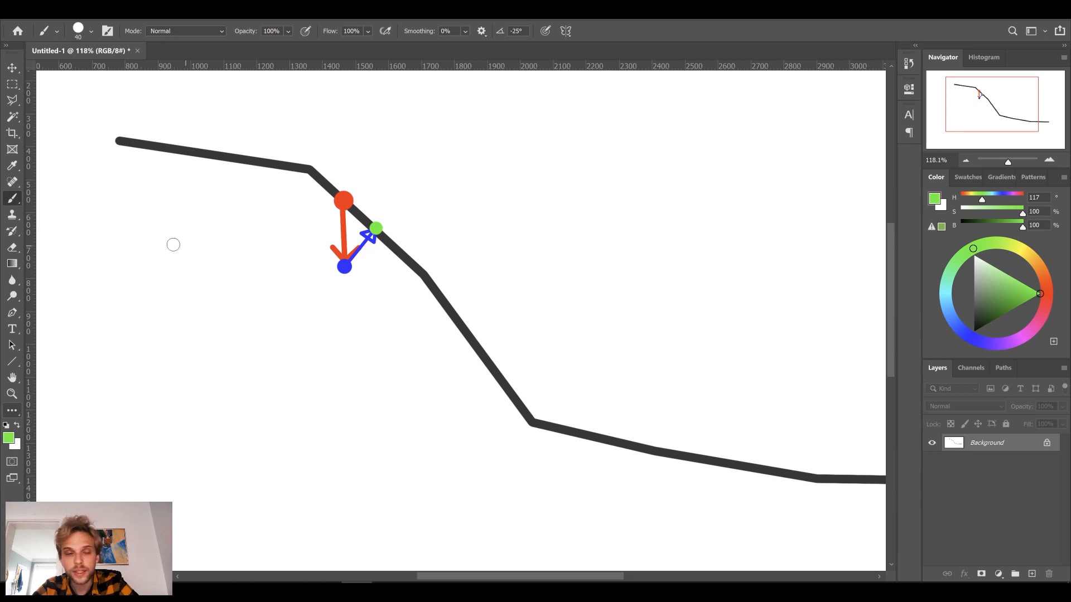
Reduce the brush size to 20 and paint a green arrow pointing straight down from the green dot.
{"action": "key", "text": "bracketleft"}
{"action": "key", "text": "bracketleft"}
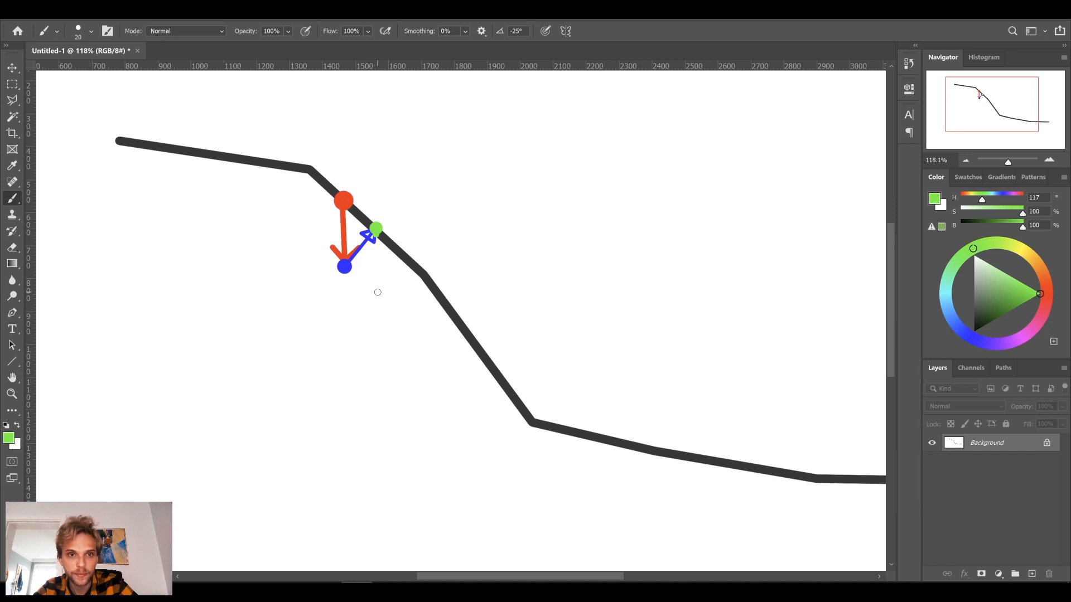
{"action": "left_click", "coordinate": [378, 292], "text": "shift"}
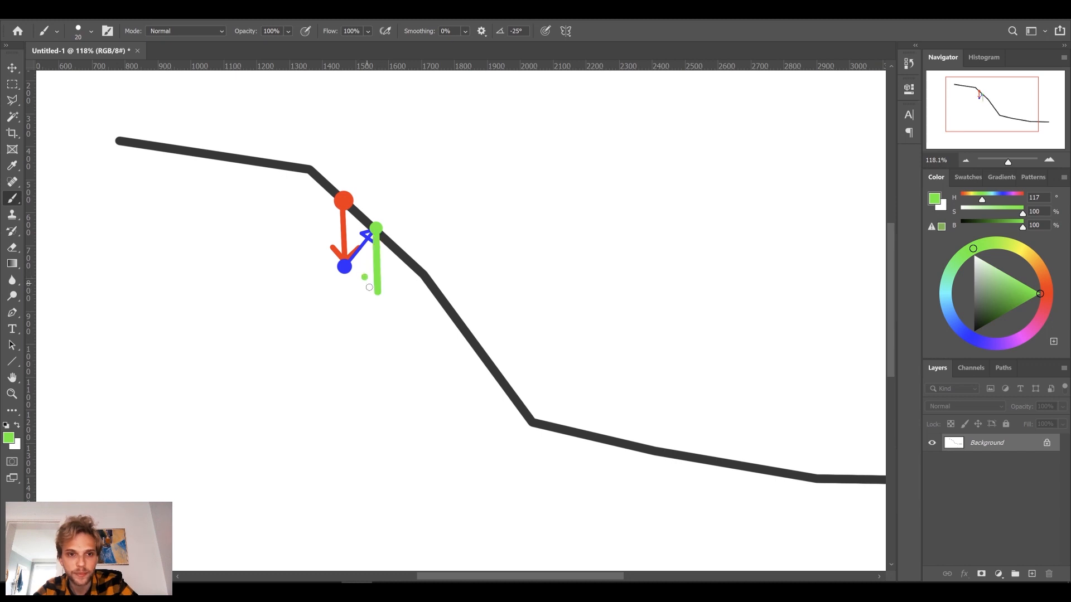
{"action": "left_click", "coordinate": [364, 277], "text": "shift"}
{"action": "left_click", "coordinate": [393, 276], "text": "shift"}
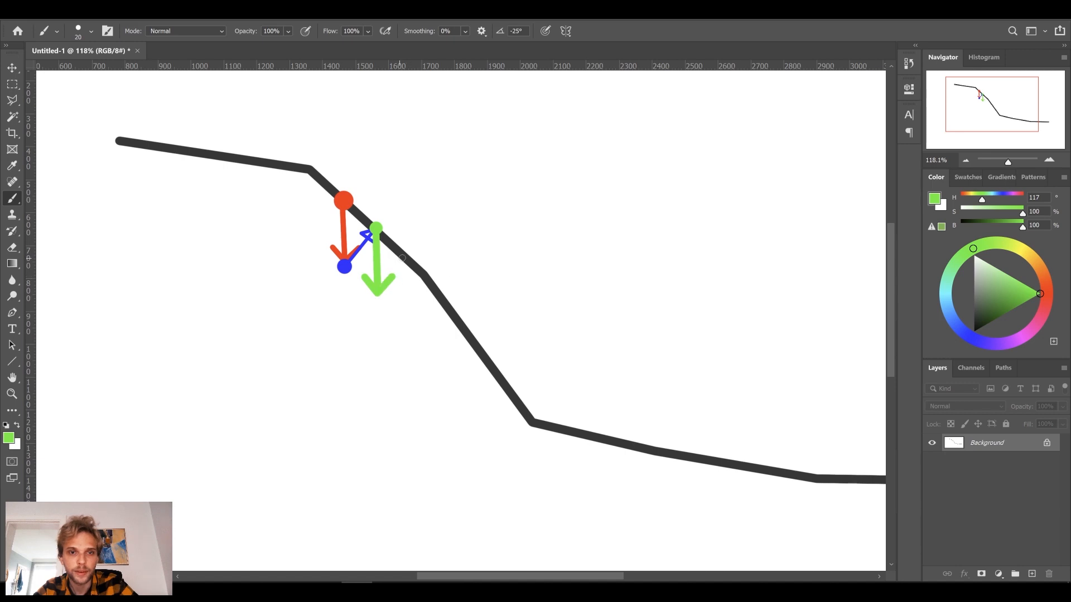
Continue the green stroke as a zigzag down the slope, alternating between returning to the line and dropping below it.
{"action": "left_click", "coordinate": [404, 256], "text": "shift"}
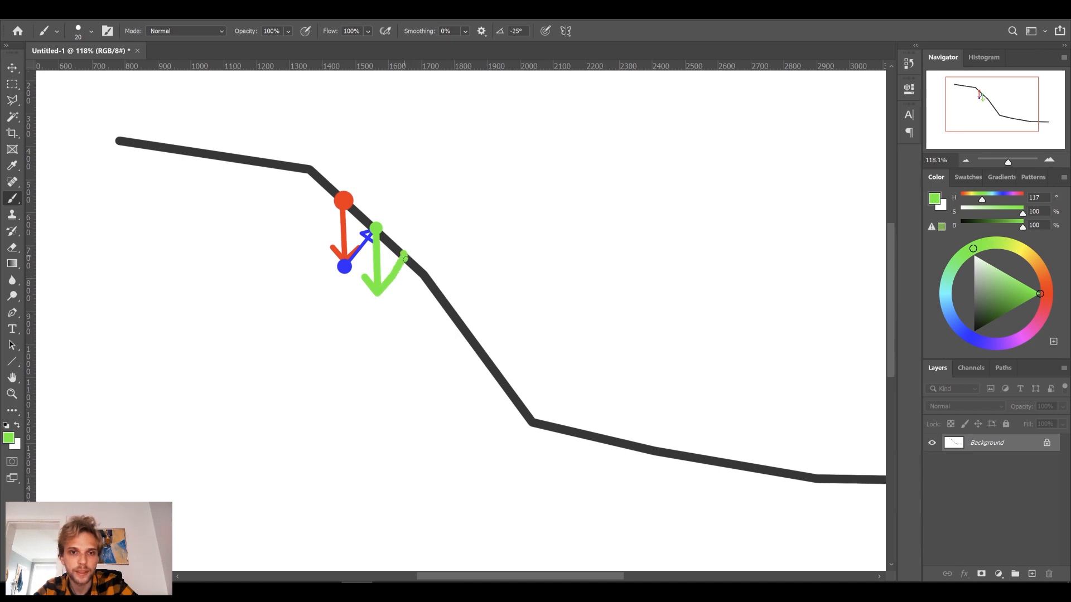
{"action": "left_click", "coordinate": [410, 307], "text": "shift"}
{"action": "left_click", "coordinate": [434, 288], "text": "shift"}
{"action": "left_click", "coordinate": [441, 339], "text": "shift"}
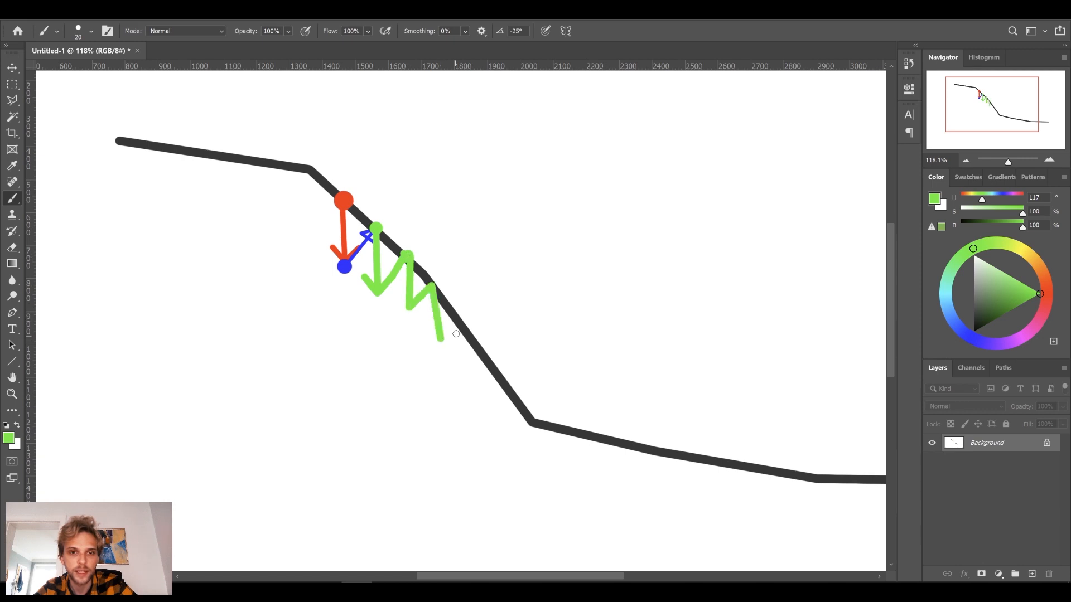
{"action": "left_click", "coordinate": [458, 321], "text": "shift"}
{"action": "left_click", "coordinate": [466, 372], "text": "shift"}
{"action": "left_click", "coordinate": [483, 359], "text": "shift"}
{"action": "mouse_move", "coordinate": [351, 199]}
{"action": "left_mouse_down"}
{"action": "mouse_move", "coordinate": [426, 269]}
{"action": "mouse_move", "coordinate": [504, 385]}
{"action": "left_mouse_up"}
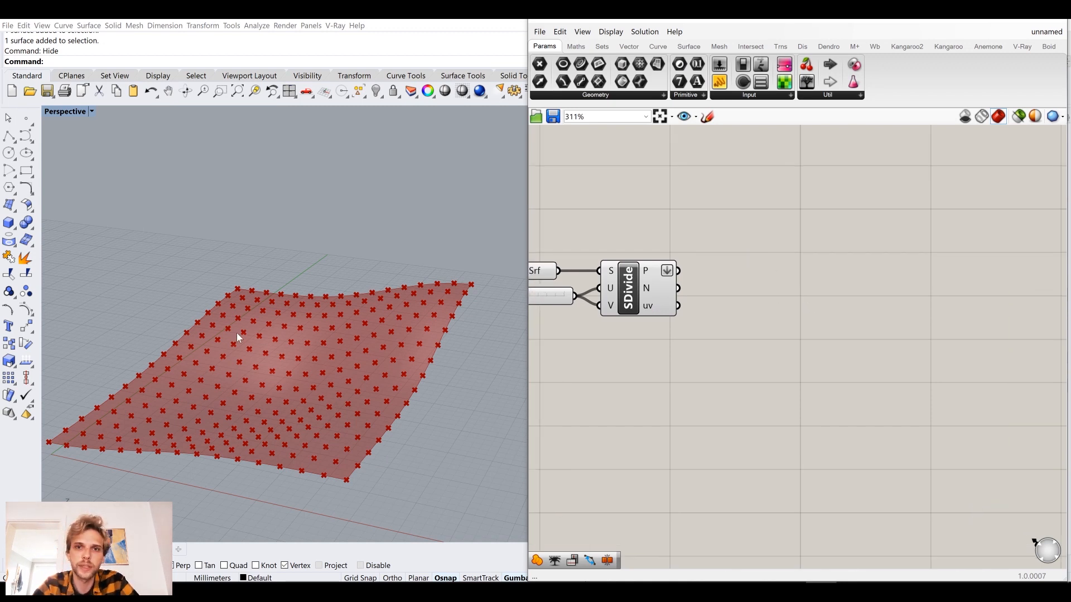
Switch to Grasshopper and add a Loop Start component above and to the right of the surface divide component.
{"action": "right_click_drag", "start_coordinate": [237, 334], "coordinate": [261, 341]}
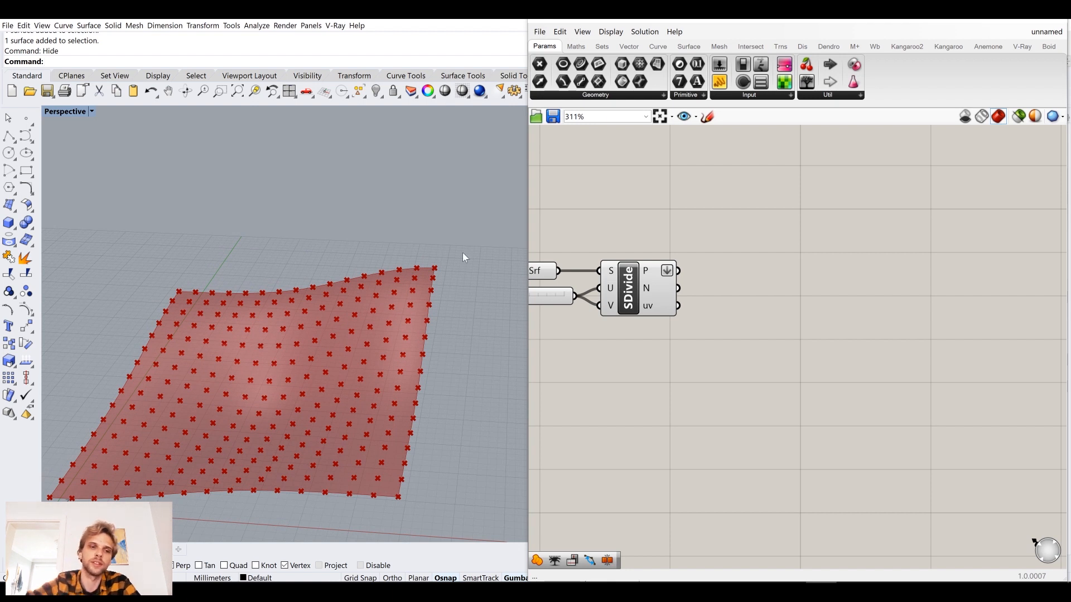
{"action": "double_click", "coordinate": [786, 324]}
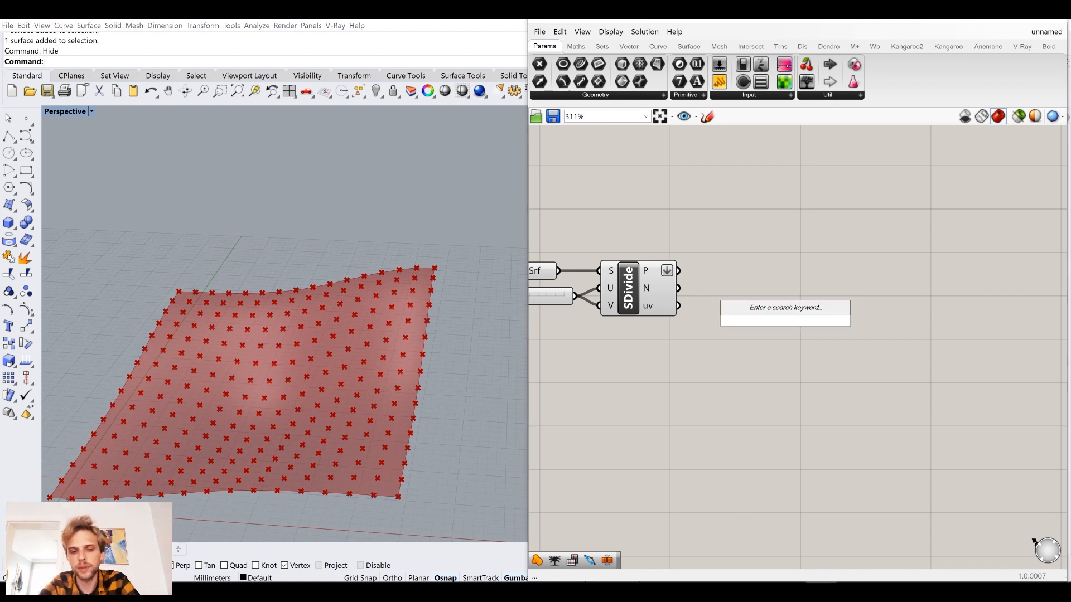
{"action": "type", "text": "loo"}
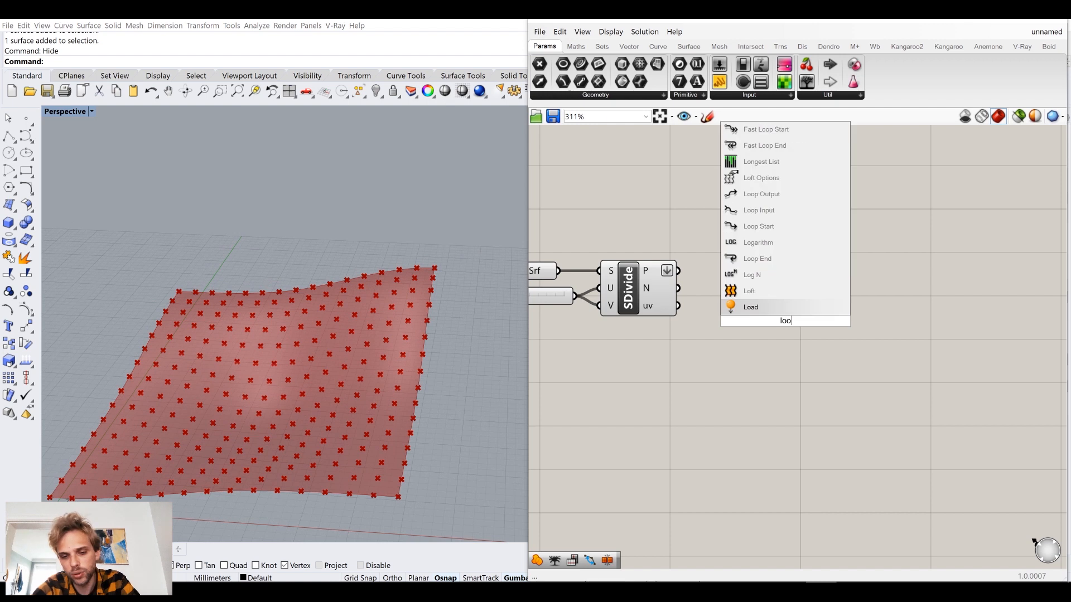
{"action": "type", "text": "p start"}
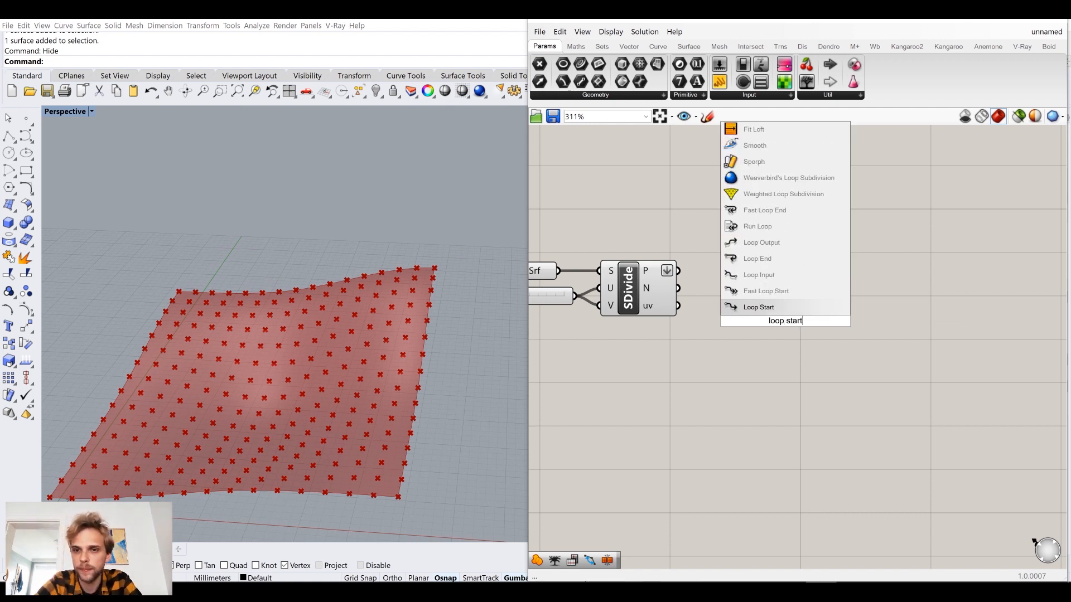
{"action": "left_click", "coordinate": [784, 308]}
{"action": "left_click_drag", "start_coordinate": [785, 331], "coordinate": [752, 228]}
{"action": "left_click", "coordinate": [896, 274]}
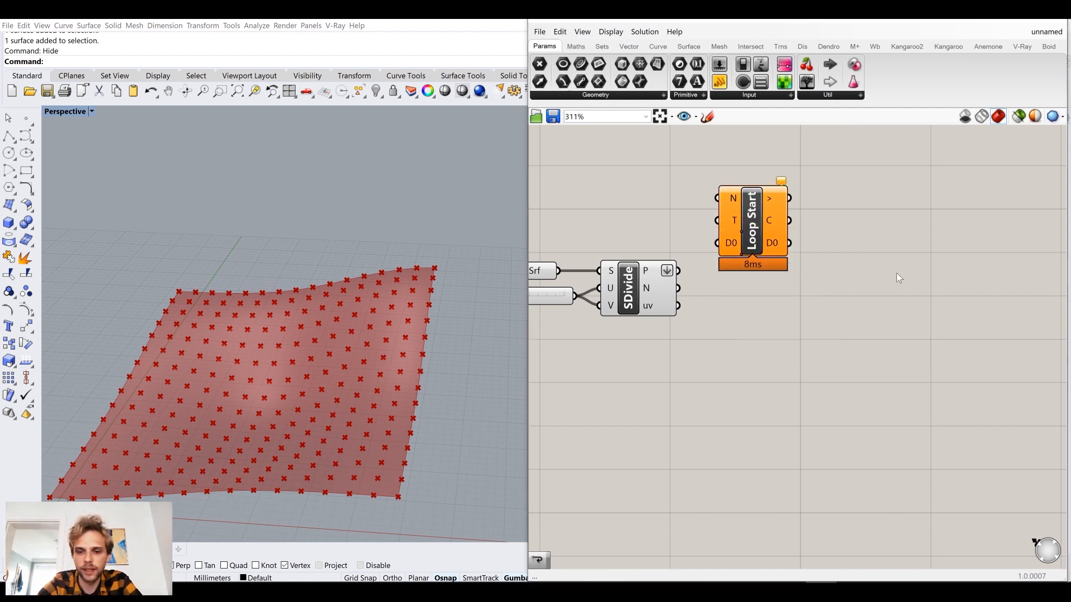
Add a Loop End component to the right of Loop Start, roughly level with it.
{"action": "double_click", "coordinate": [937, 263]}
{"action": "type", "text": "loop end"}
{"action": "key", "text": "Return"}
{"action": "left_click_drag", "start_coordinate": [937, 251], "coordinate": [898, 209]}
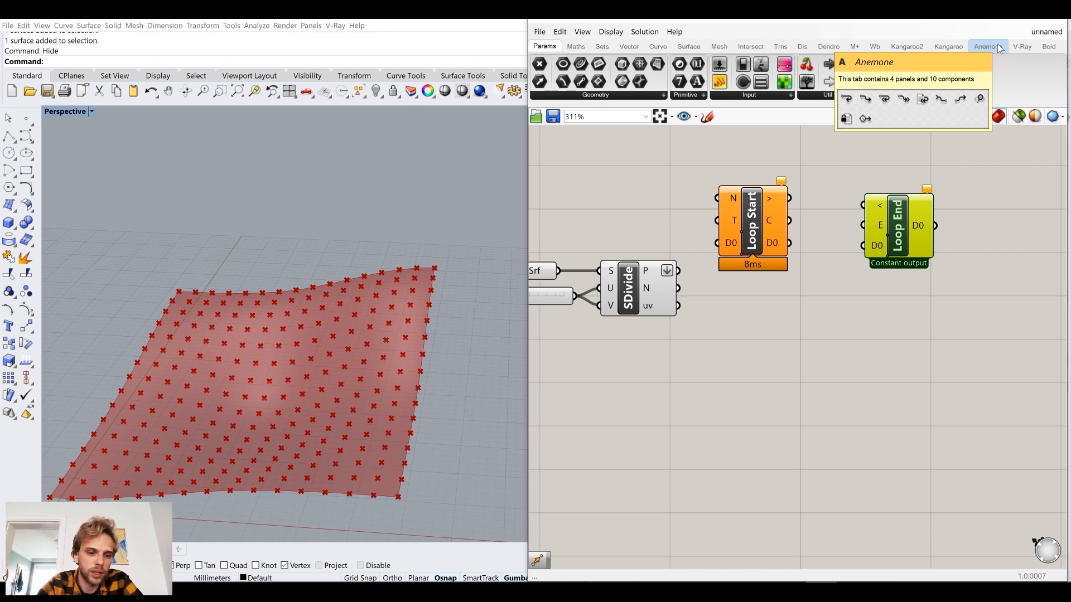
Wire Loop Start's > output to Loop End's < input and space both components away from the surface divide.
{"action": "left_click_drag", "start_coordinate": [791, 198], "coordinate": [864, 198]}
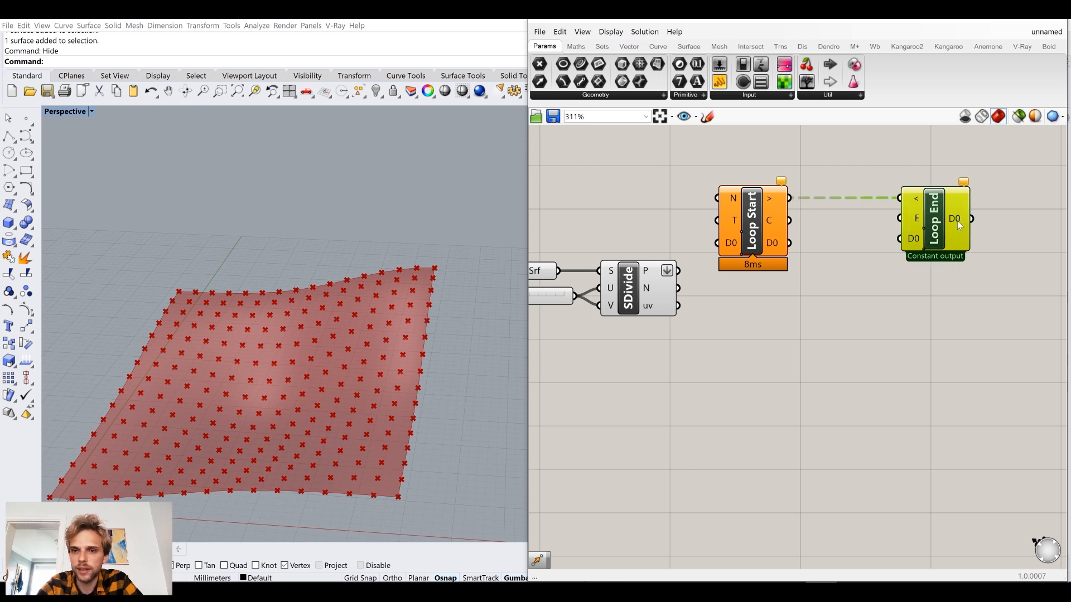
{"action": "right_click_drag", "start_coordinate": [653, 198], "coordinate": [717, 196]}
{"action": "left_click_drag", "start_coordinate": [990, 282], "coordinate": [836, 195]}
{"action": "left_click", "coordinate": [888, 236]}
{"action": "right_click_drag", "start_coordinate": [888, 236], "coordinate": [812, 246]}
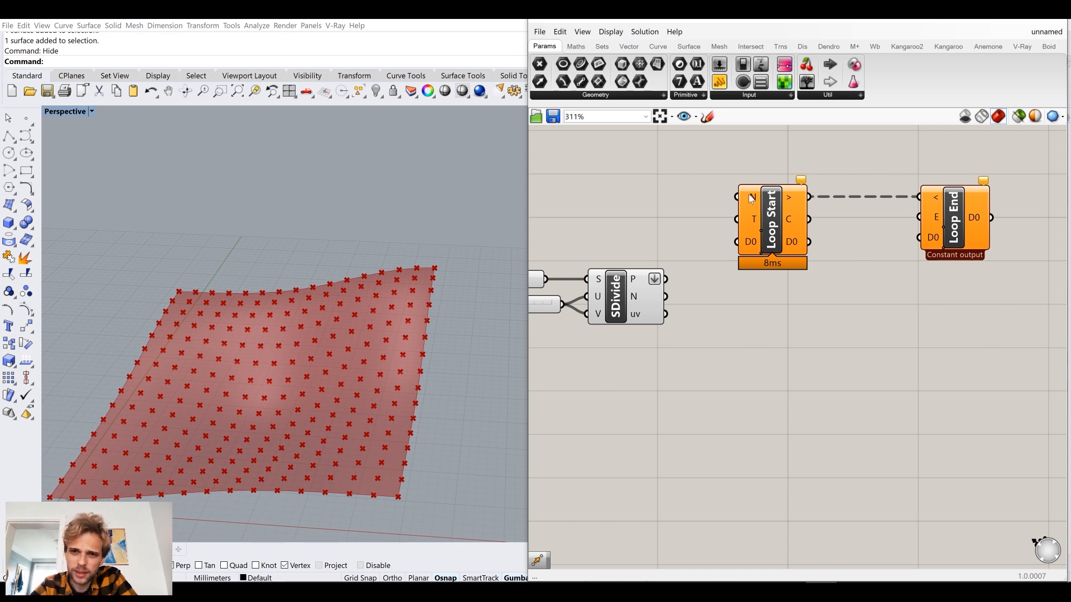
Add a number slider set to 101 and wire it to Loop Start's N input.
{"action": "mouse_move", "coordinate": [751, 199]}
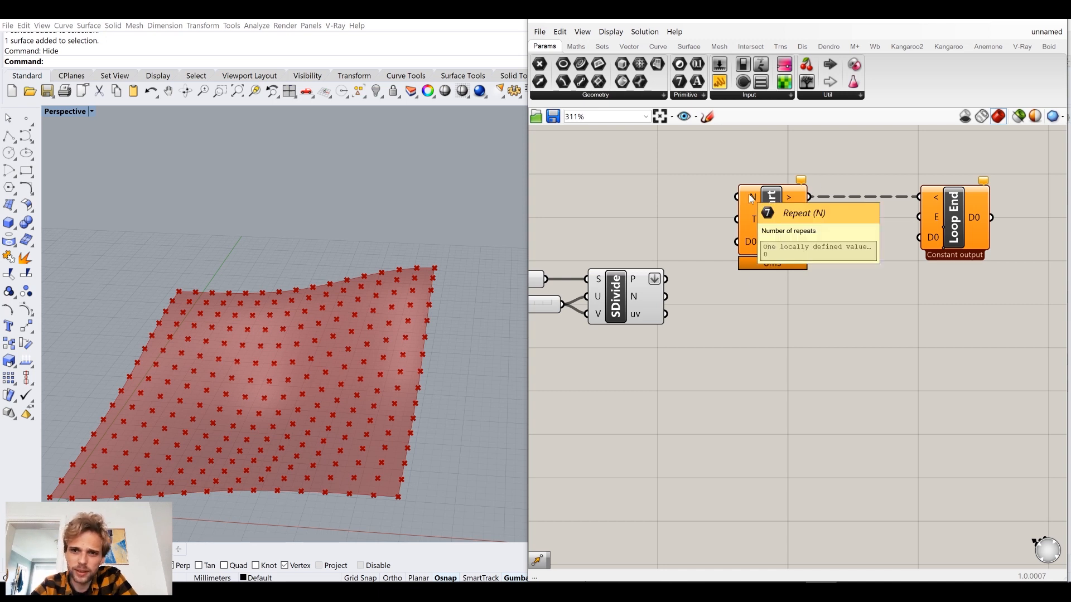
{"action": "double_click", "coordinate": [661, 203]}
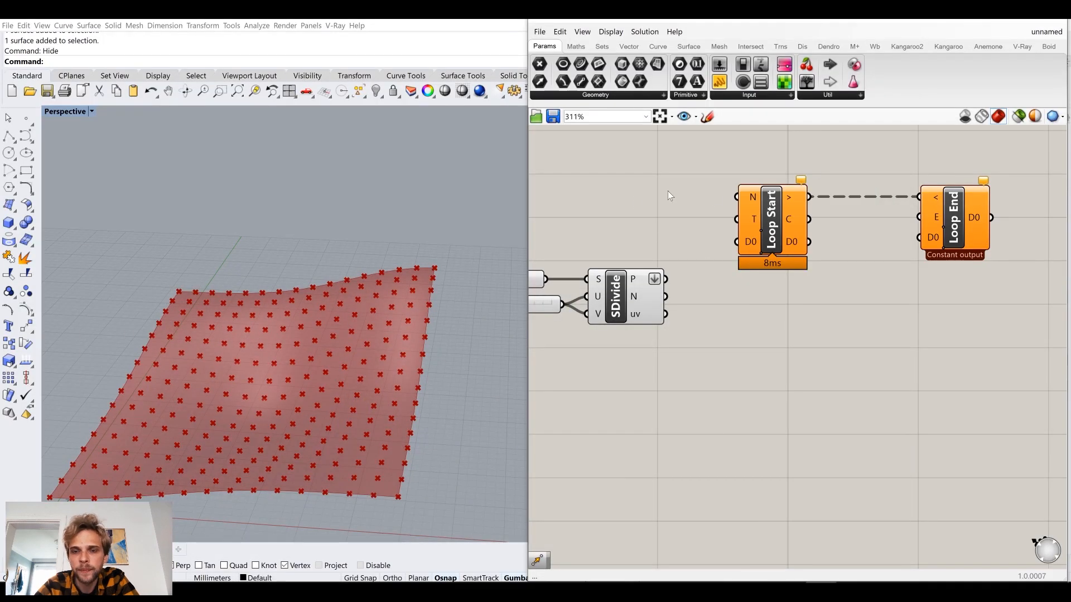
{"action": "double_click", "coordinate": [667, 190]}
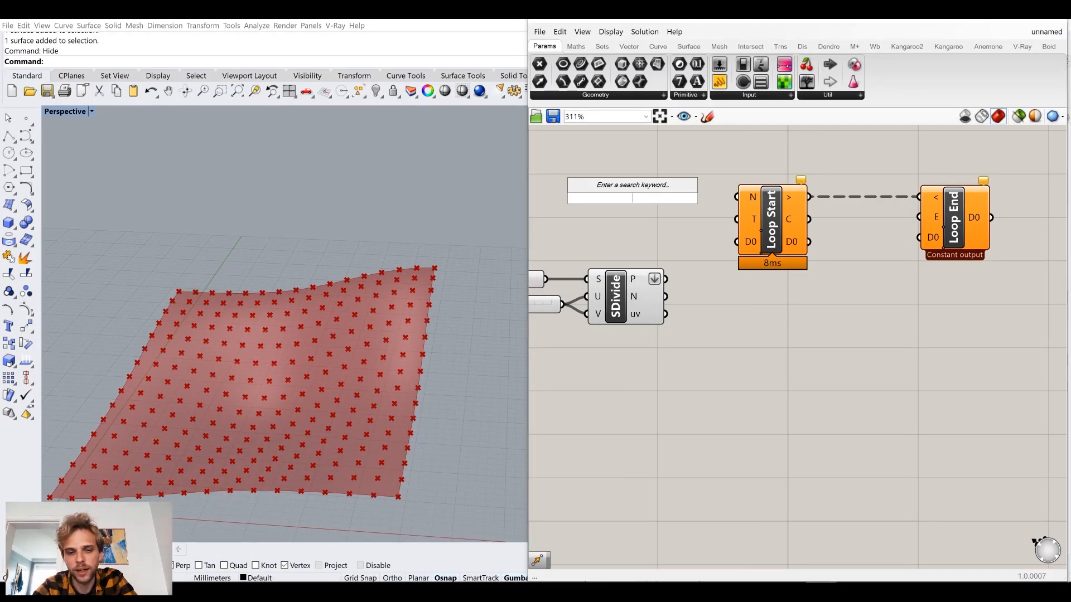
{"action": "type", "text": "101"}
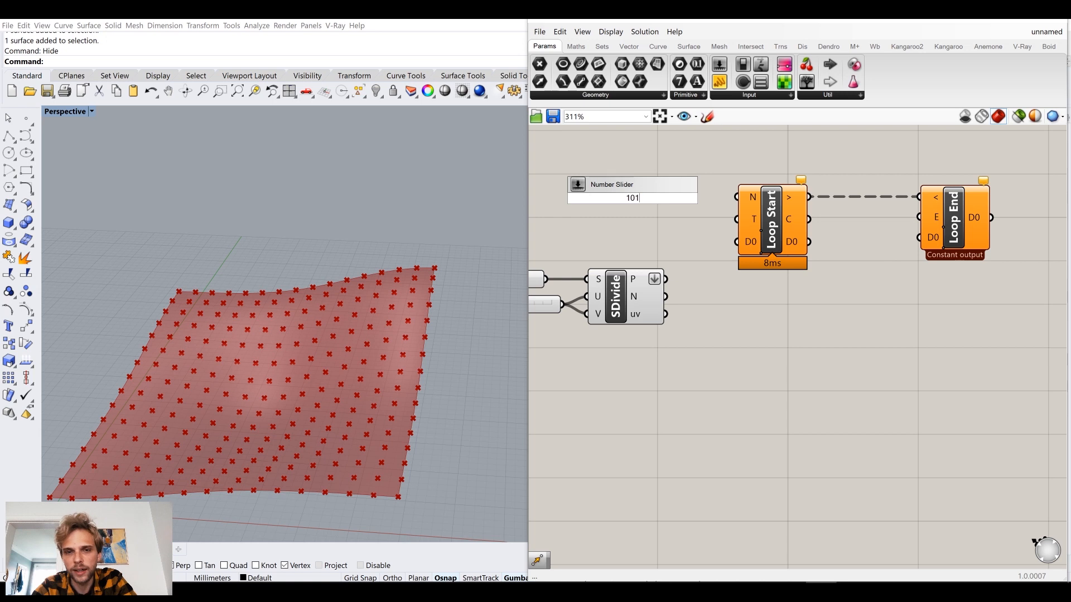
{"action": "key", "text": "Return"}
{"action": "mouse_move", "coordinate": [711, 197]}
{"action": "left_mouse_down"}
{"action": "mouse_move", "coordinate": [740, 199]}
{"action": "mouse_move", "coordinate": [692, 196]}
{"action": "mouse_move", "coordinate": [696, 203]}
{"action": "mouse_move", "coordinate": [694, 184]}
{"action": "left_mouse_up"}
{"action": "left_click", "coordinate": [695, 185]}
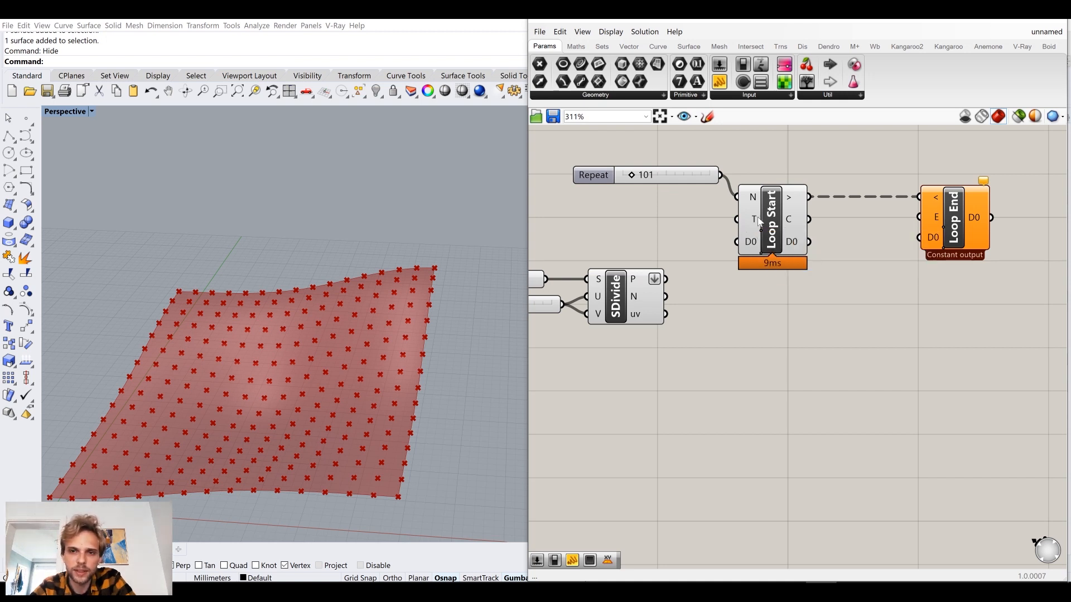
Add a Button component below the slider and wire it to Loop Start's T input.
{"action": "double_click", "coordinate": [671, 219]}
{"action": "type", "text": "but"}
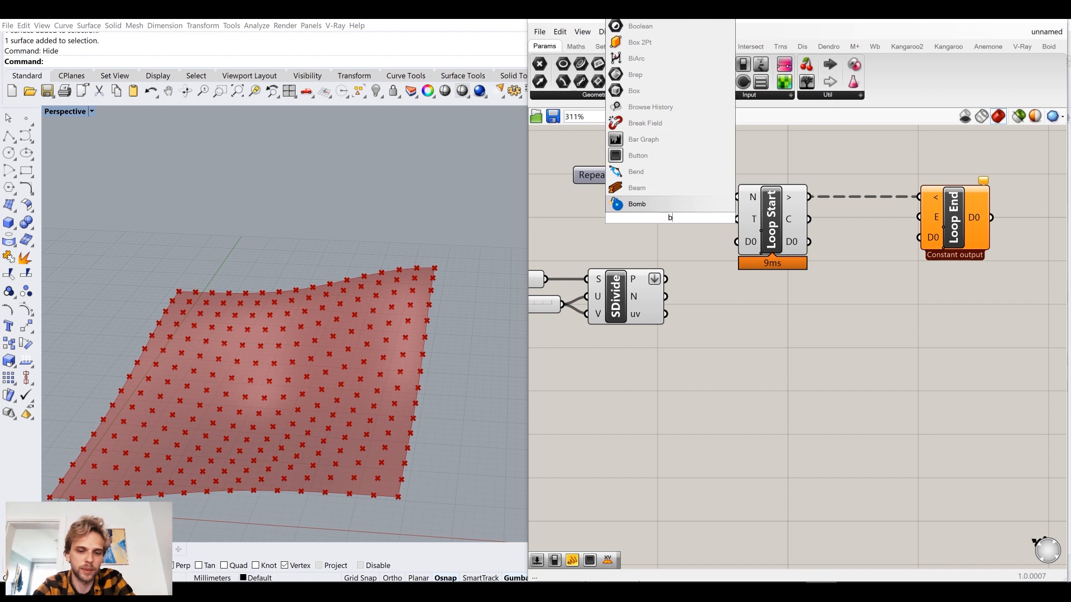
{"action": "key", "text": "Return"}
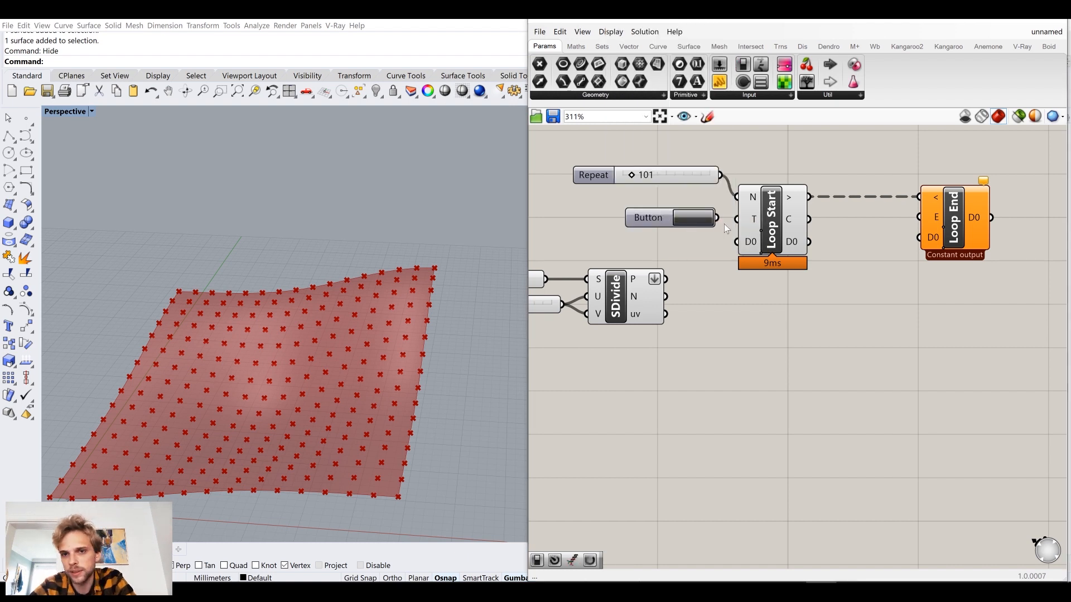
{"action": "left_click_drag", "start_coordinate": [718, 219], "coordinate": [737, 219]}
{"action": "left_click_drag", "start_coordinate": [654, 220], "coordinate": [646, 213]}
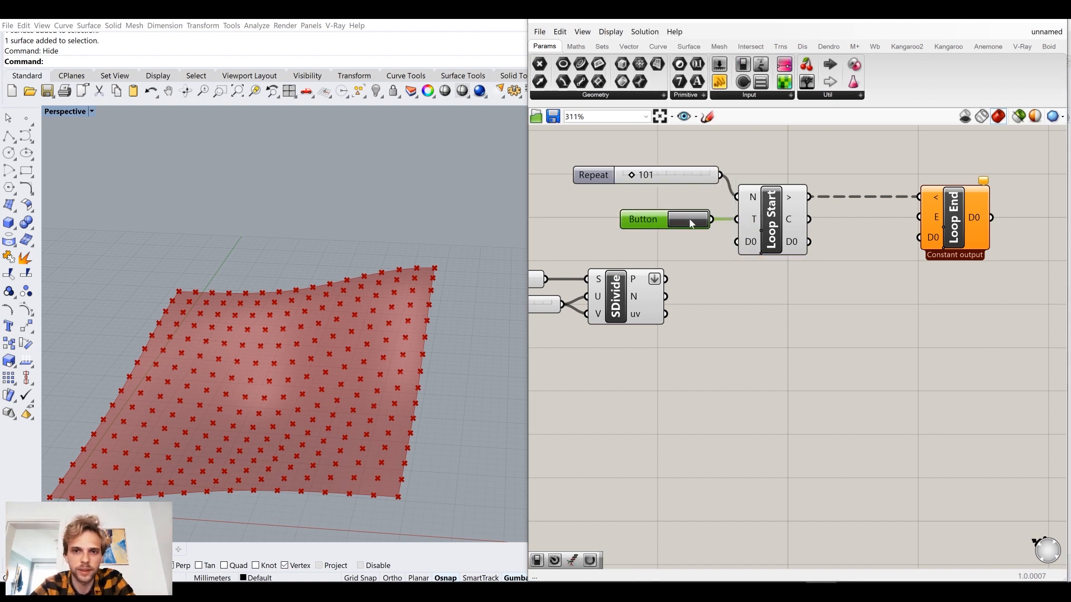
{"action": "left_click", "coordinate": [710, 274]}
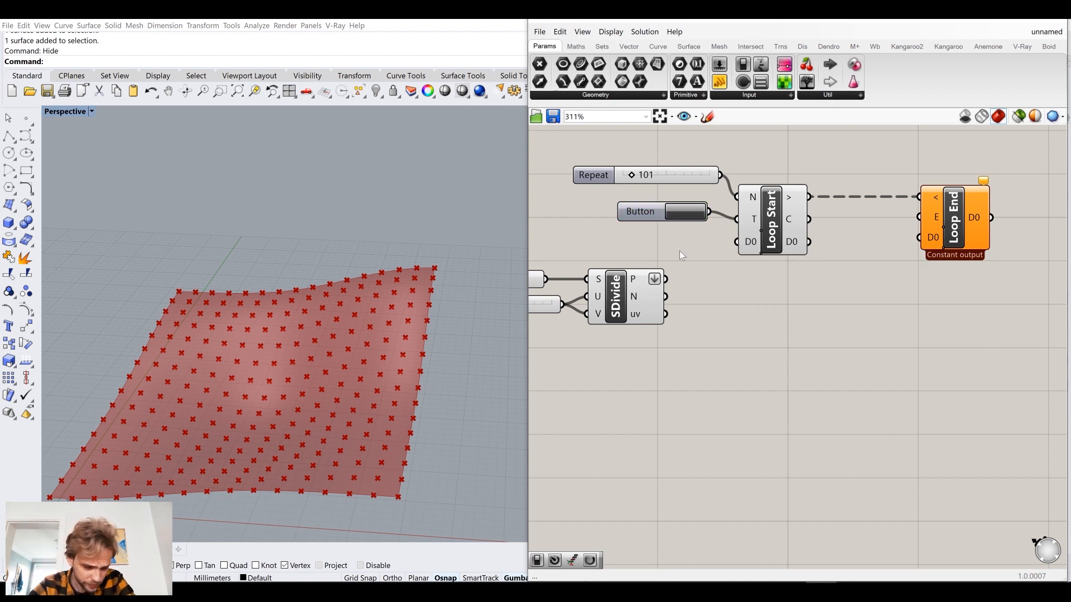
Wire the surface divide's P output to Loop Start's D0 input and move Loop End further right.
{"action": "left_click_drag", "start_coordinate": [666, 279], "coordinate": [753, 242]}
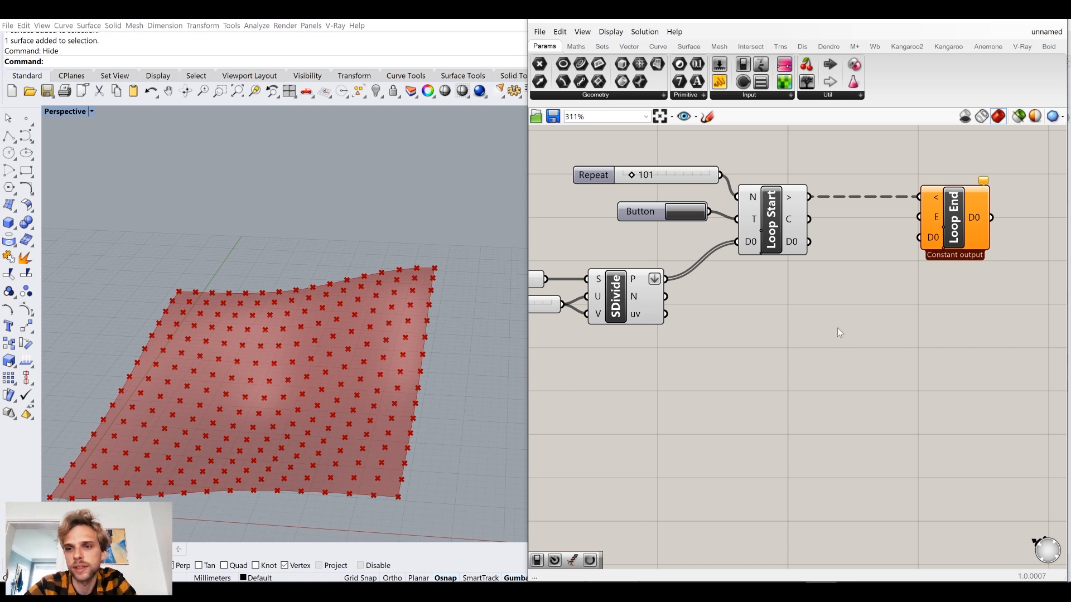
{"action": "left_click_drag", "start_coordinate": [960, 223], "coordinate": [1029, 223]}
{"action": "left_click", "coordinate": [857, 271]}
Wire Loop Start's D0 output straight into Loop End's D0 input and remove that wire again.
{"action": "mouse_move", "coordinate": [855, 265]}
{"action": "right_mouse_down"}
{"action": "mouse_move", "coordinate": [830, 264]}
{"action": "mouse_move", "coordinate": [902, 239]}
{"action": "mouse_move", "coordinate": [732, 242]}
{"action": "right_mouse_up"}
{"action": "scroll", "coordinate": [902, 239], "scroll_direction": "down", "scroll_amount": 3}
{"action": "scroll", "coordinate": [775, 238], "scroll_direction": "up", "scroll_amount": 2}
{"action": "mouse_move", "coordinate": [721, 233]}
{"action": "left_mouse_down"}
{"action": "mouse_move", "coordinate": [884, 240]}
{"action": "mouse_move", "coordinate": [875, 232]}
{"action": "left_mouse_up"}
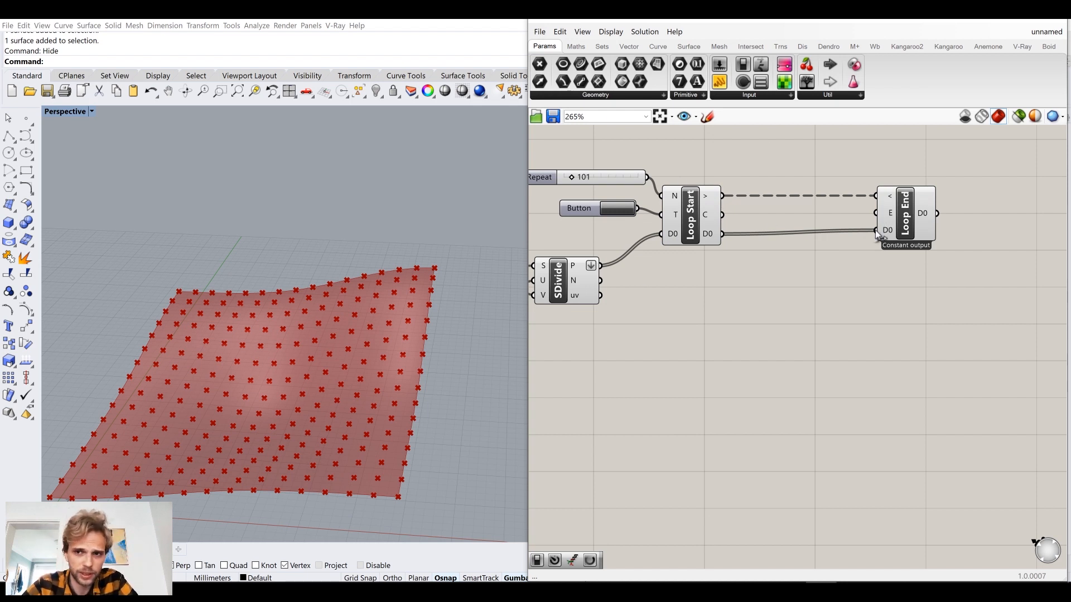
{"action": "left_click_drag", "start_coordinate": [880, 233], "coordinate": [726, 241], "text": "ctrl"}
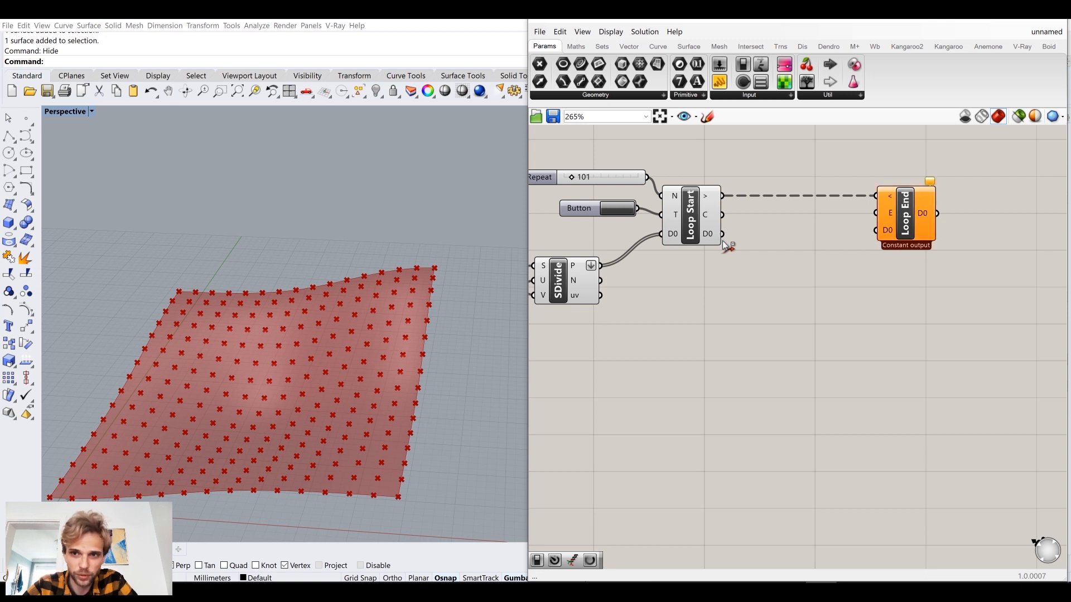
Add a Move component between Loop Start and Loop End and wire Loop Start's D0 output to its G input.
{"action": "left_click_drag", "start_coordinate": [910, 227], "coordinate": [944, 228]}
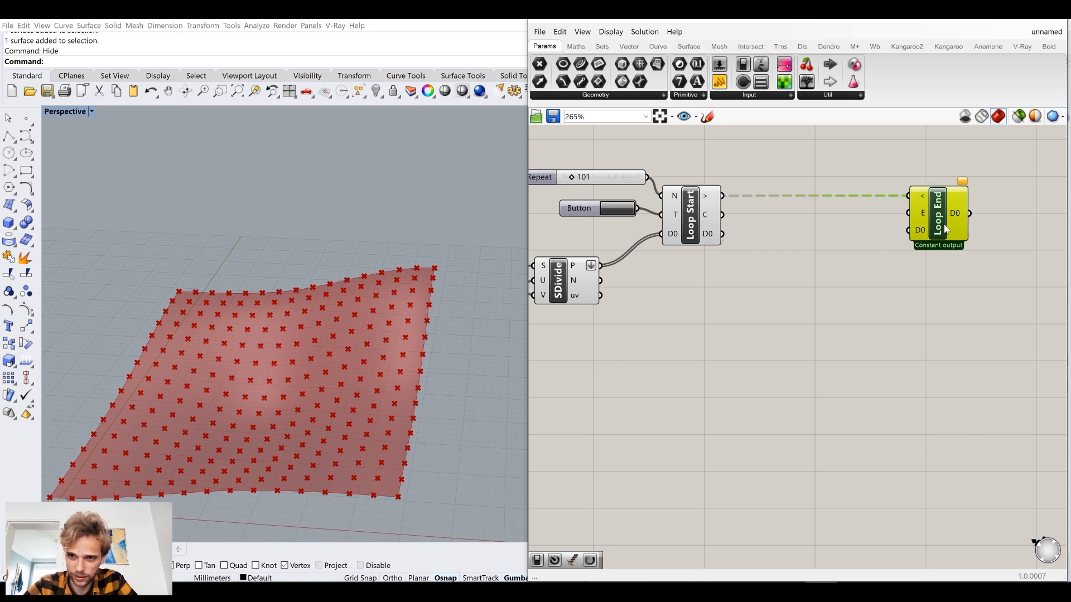
{"action": "double_click", "coordinate": [803, 308]}
{"action": "type", "text": "move"}
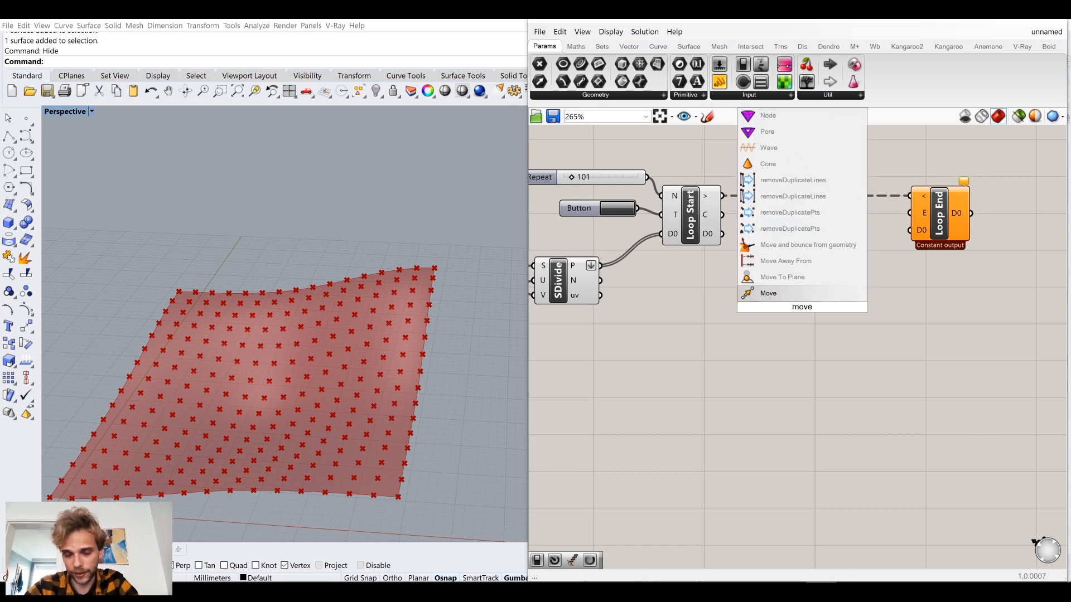
{"action": "left_click", "coordinate": [768, 293]}
{"action": "left_click_drag", "start_coordinate": [722, 234], "coordinate": [811, 286]}
{"action": "left_click", "coordinate": [680, 352]}
{"action": "right_click_drag", "start_coordinate": [324, 413], "coordinate": [316, 347]}
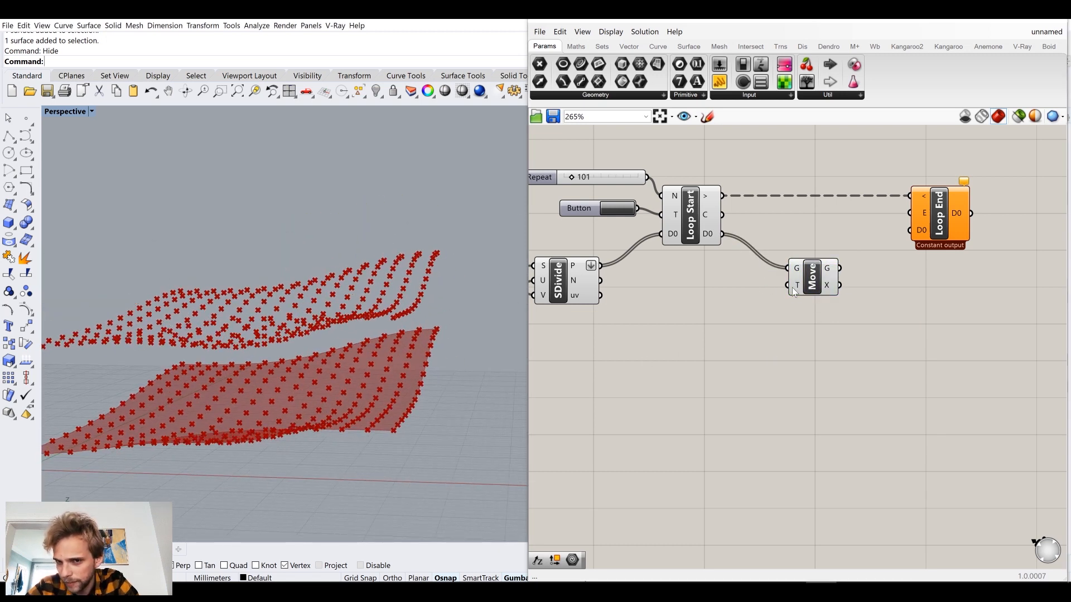
{"action": "left_click_drag", "start_coordinate": [812, 277], "coordinate": [829, 272]}
Add a Unit Z vector component and place it below and to the left of the Move component.
{"action": "left_click", "coordinate": [757, 304]}
{"action": "double_click", "coordinate": [758, 304]}
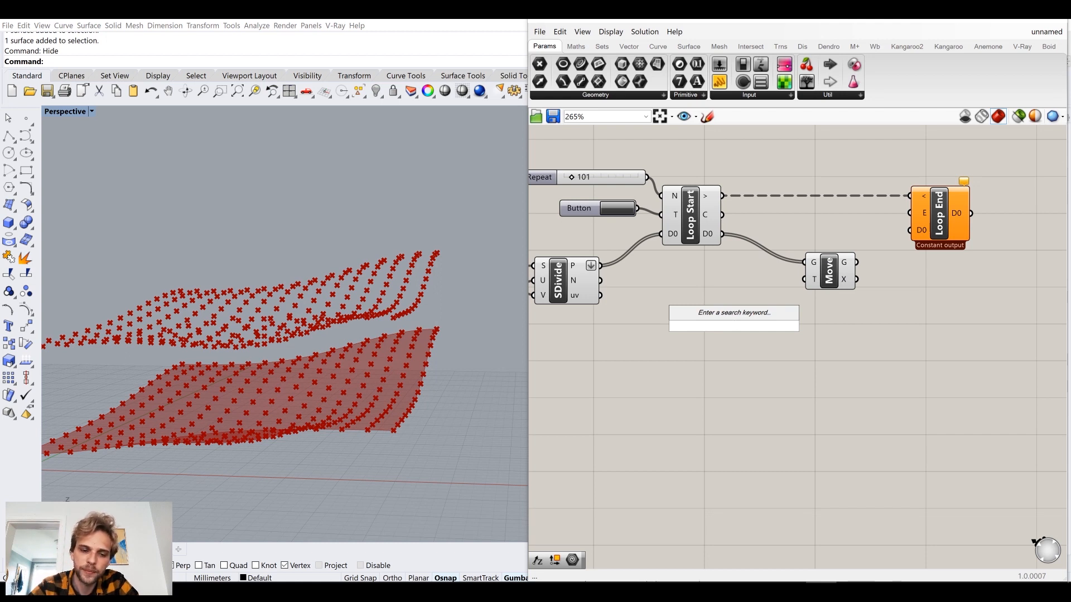
{"action": "type", "text": "z"}
{"action": "key", "text": "Return"}
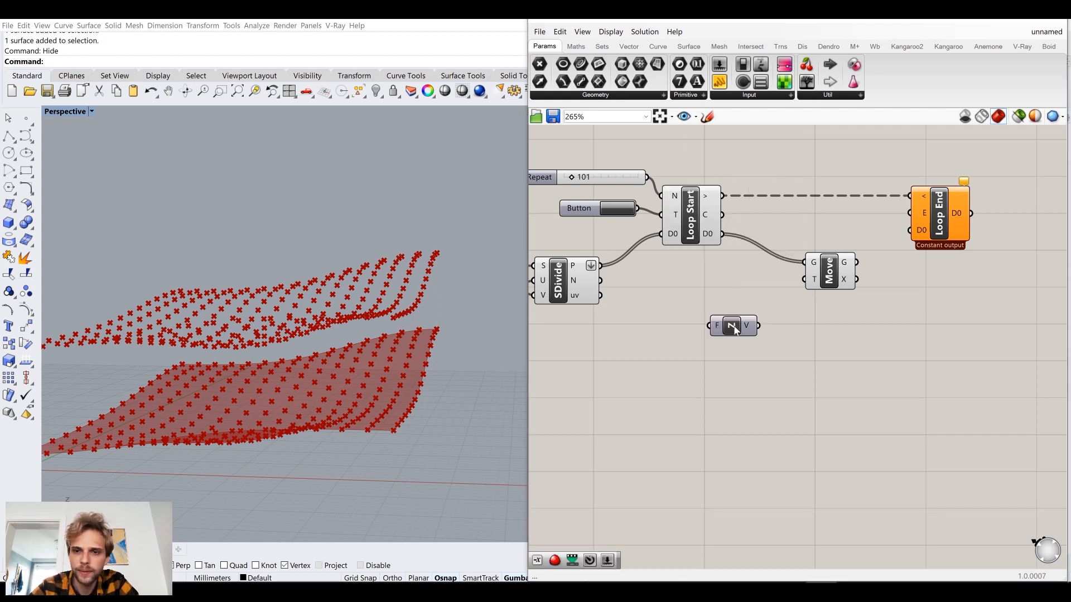
{"action": "left_click_drag", "start_coordinate": [735, 330], "coordinate": [721, 352]}
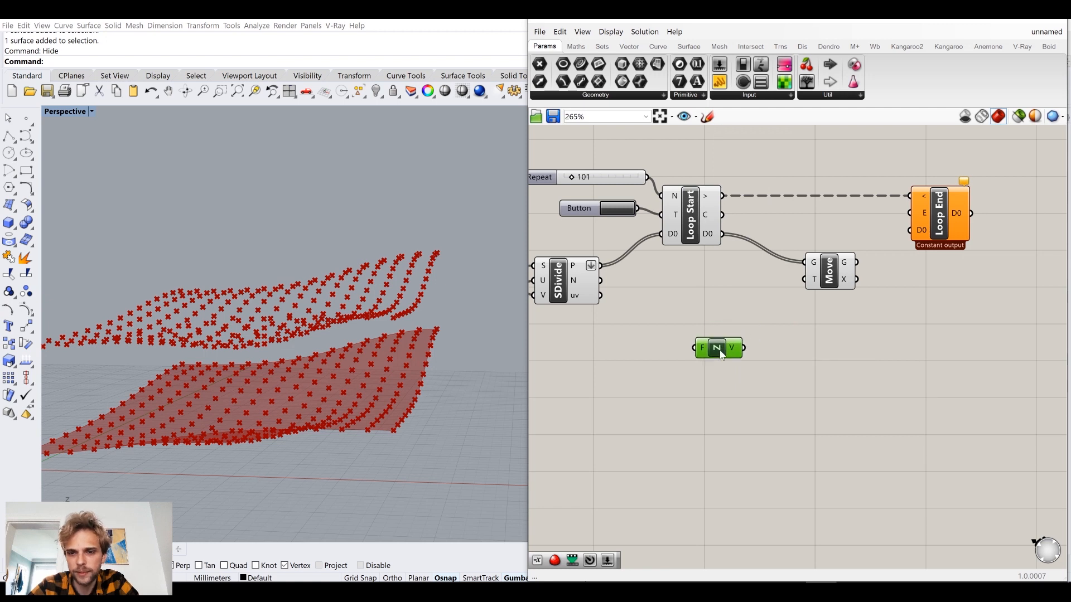
Wire Unit Z's V output to Move's T input and place Unit Z closer to the Move component.
{"action": "double_click", "coordinate": [790, 406]}
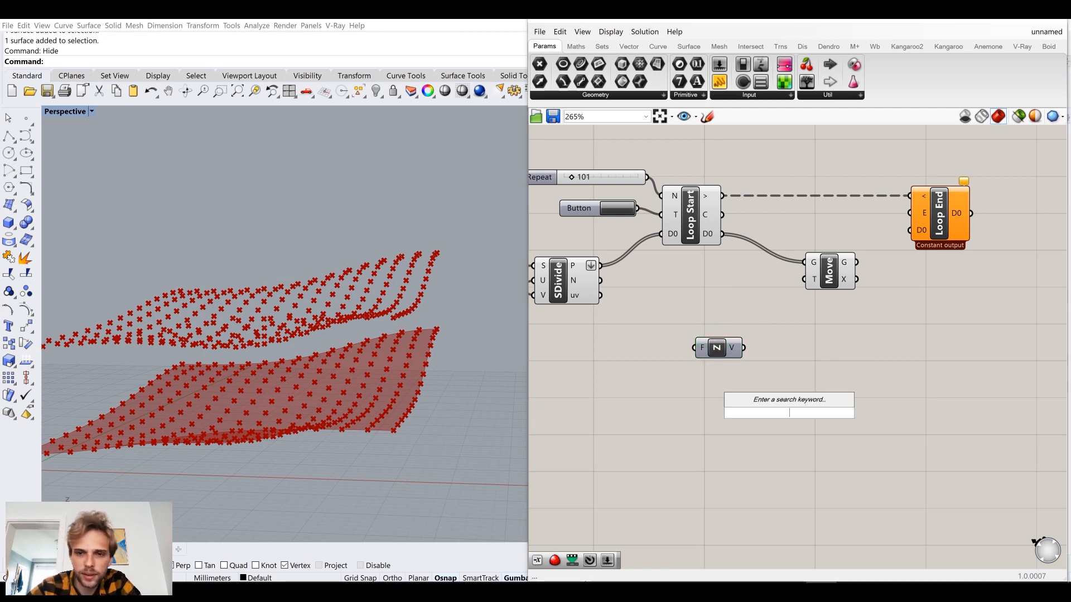
{"action": "left_click", "coordinate": [816, 345]}
{"action": "left_click_drag", "start_coordinate": [754, 344], "coordinate": [804, 279]}
{"action": "left_click_drag", "start_coordinate": [718, 348], "coordinate": [774, 317]}
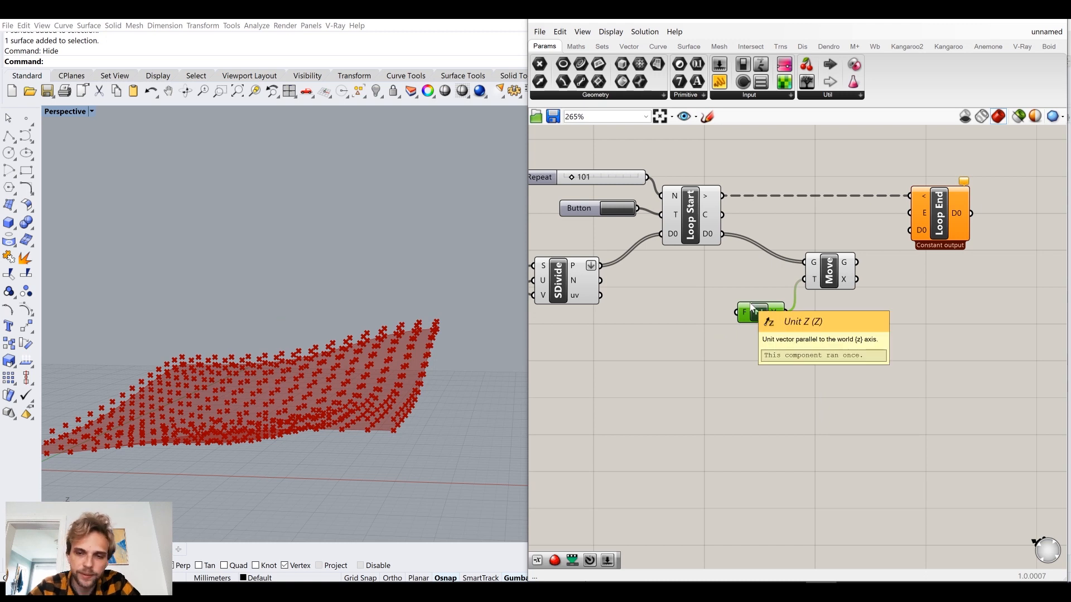
Add a Negative component before Unit Z and wire its y output to Unit Z's F input.
{"action": "double_click", "coordinate": [688, 372]}
{"action": "type", "text": "neg"}
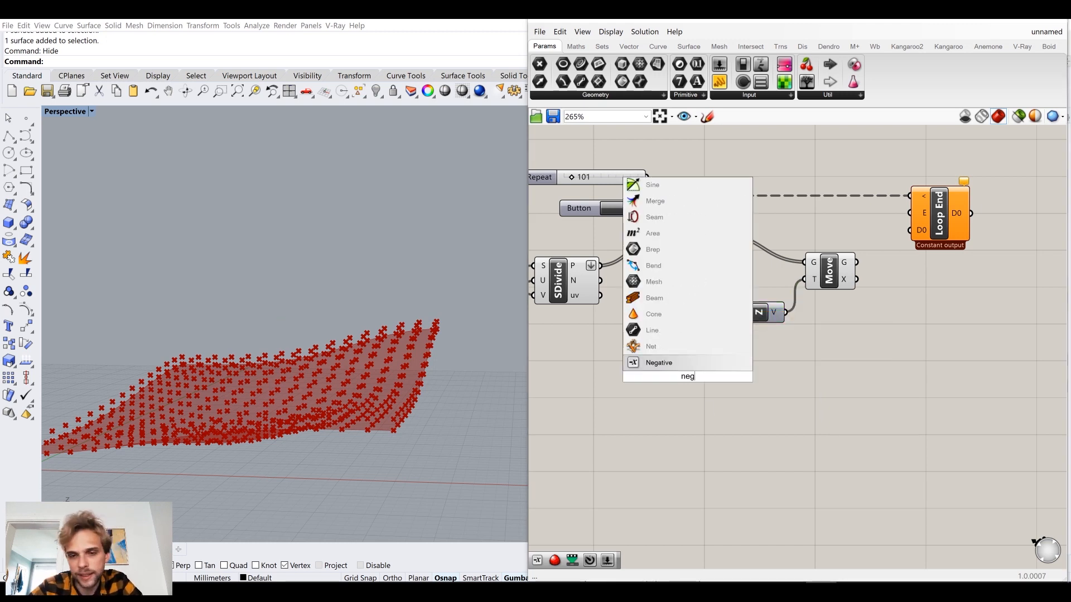
{"action": "left_click", "coordinate": [689, 363]}
{"action": "left_click_drag", "start_coordinate": [687, 385], "coordinate": [700, 341]}
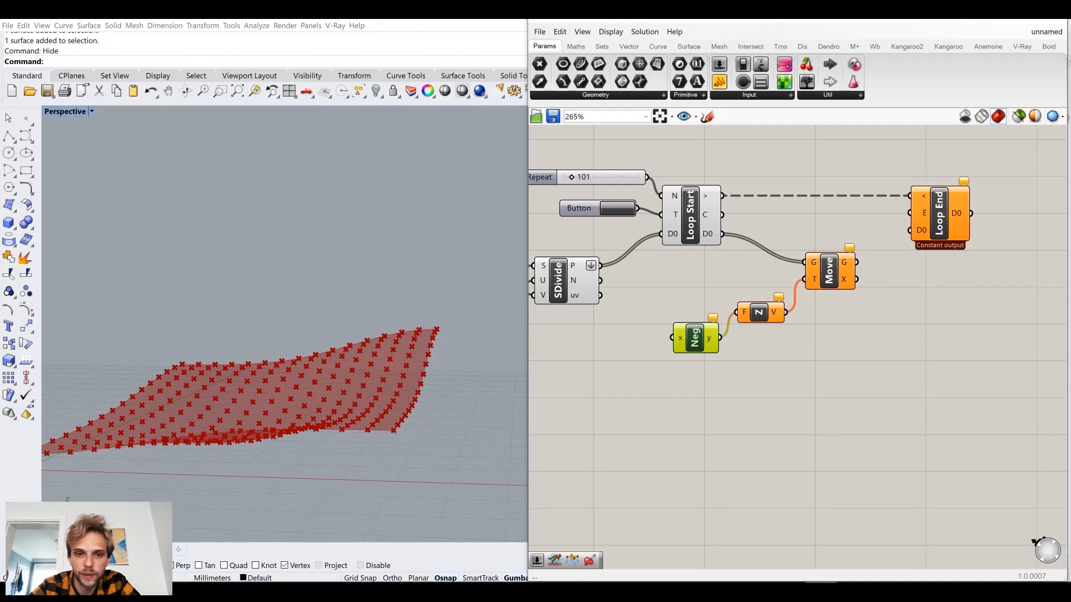
Add a number slider with the value 0.5 and wire it to the Negative component's x input.
{"action": "double_click", "coordinate": [618, 363]}
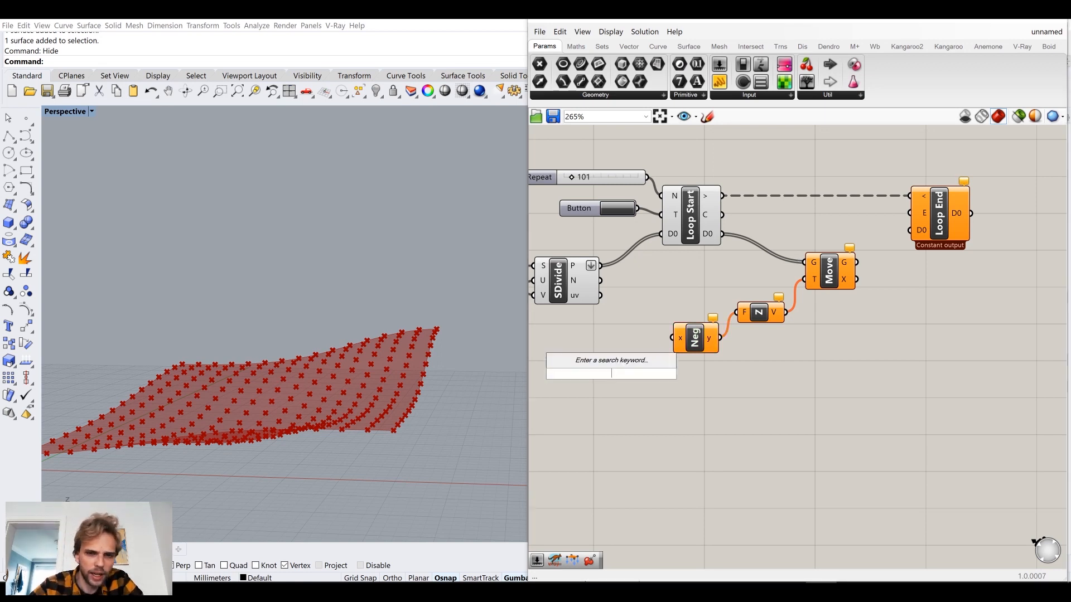
{"action": "left_click", "coordinate": [705, 484]}
{"action": "right_click_drag", "start_coordinate": [318, 312], "coordinate": [285, 441]}
{"action": "right_click_drag", "start_coordinate": [284, 440], "coordinate": [348, 317], "text": "shift"}
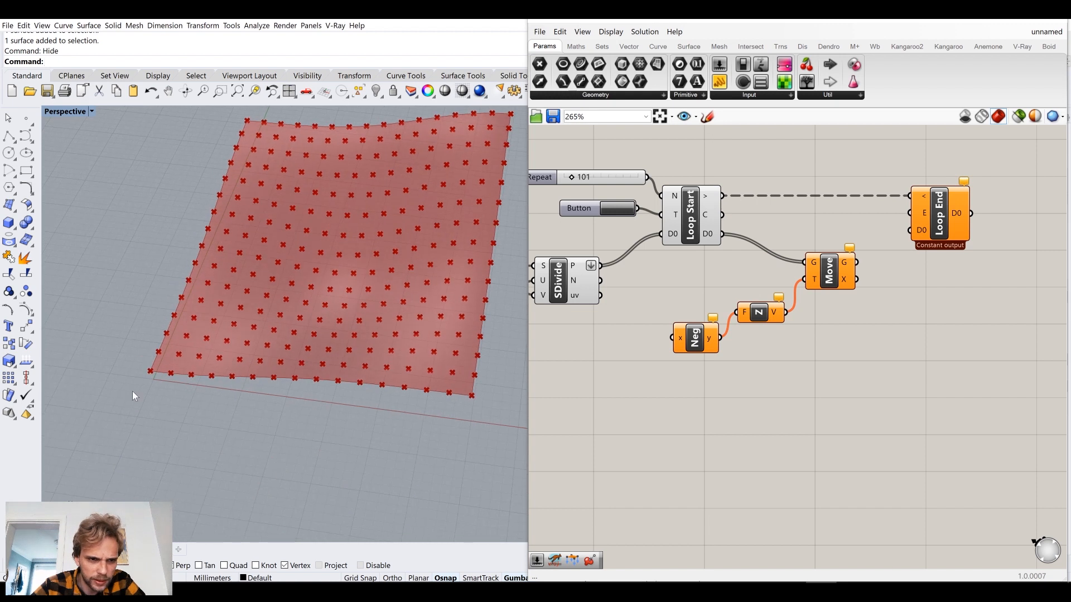
{"action": "mouse_move", "coordinate": [173, 377]}
{"action": "right_mouse_down"}
{"action": "mouse_move", "coordinate": [206, 335]}
{"action": "mouse_move", "coordinate": [280, 326]}
{"action": "mouse_move", "coordinate": [179, 360]}
{"action": "right_mouse_up"}
{"action": "right_click_drag", "start_coordinate": [617, 377], "coordinate": [692, 377]}
{"action": "double_click", "coordinate": [690, 379]}
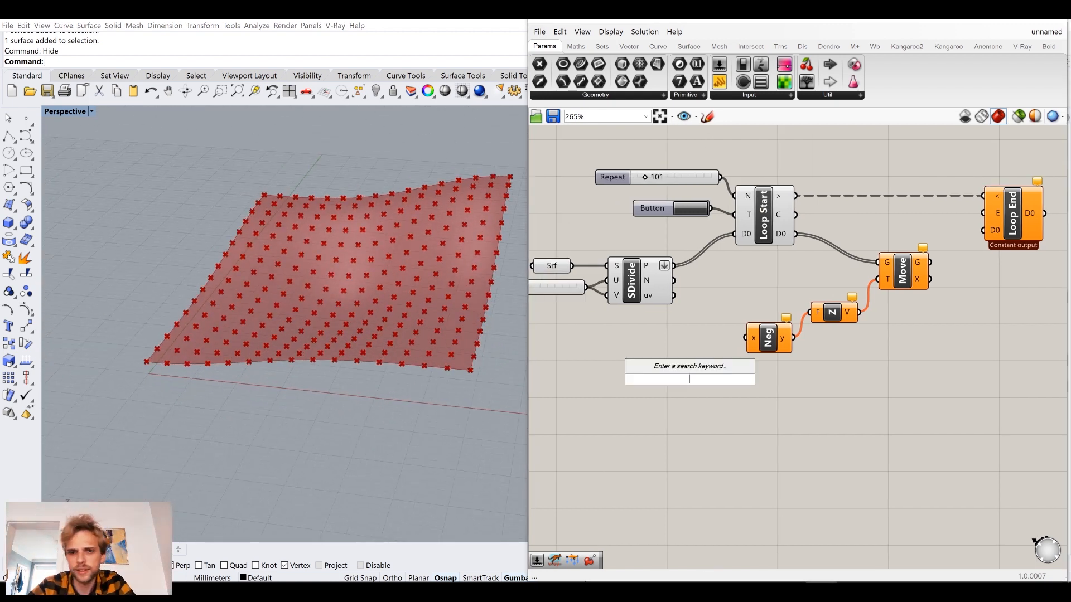
{"action": "type", "text": "0."}
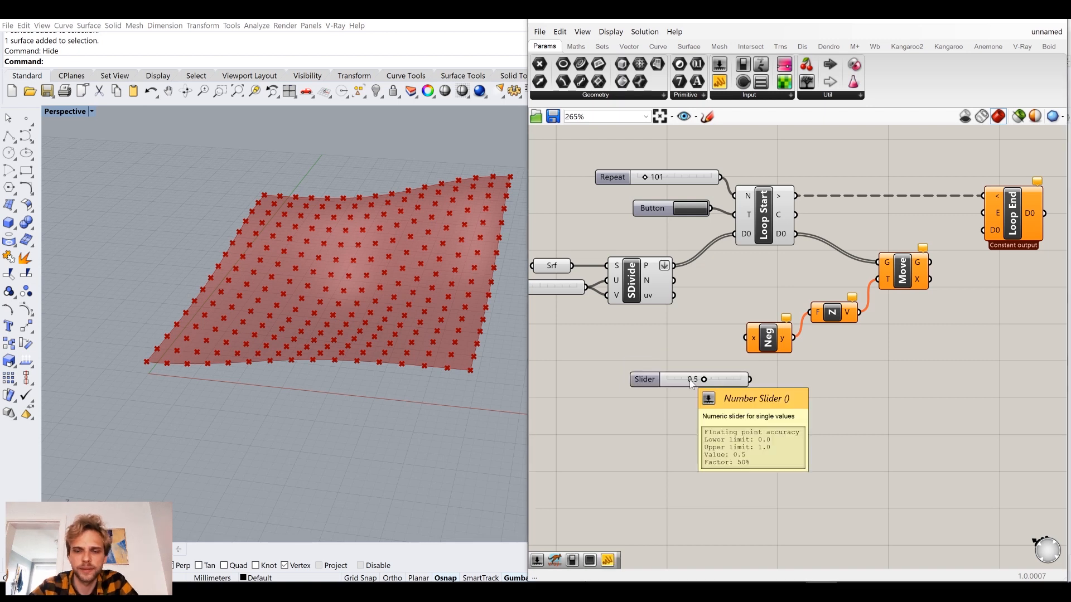
{"action": "key", "text": "Return"}
{"action": "mouse_move", "coordinate": [725, 342]}
{"action": "left_mouse_down"}
{"action": "mouse_move", "coordinate": [745, 338]}
{"action": "mouse_move", "coordinate": [723, 344]}
{"action": "left_mouse_up"}
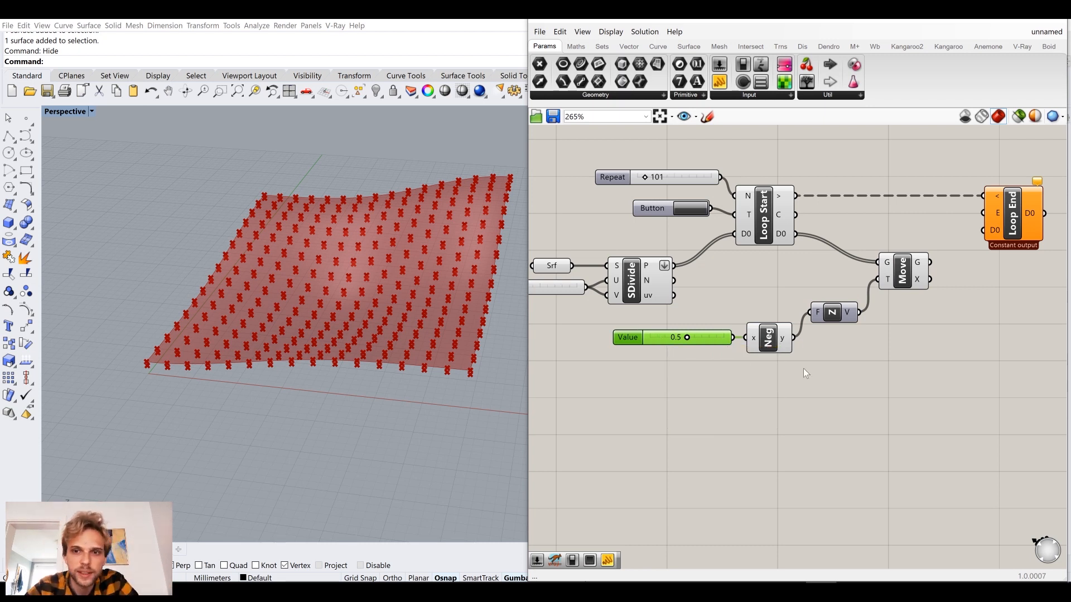
Wire Move's G output to Loop End's D0 input and trigger the loop to test the downward movement.
{"action": "right_click_drag", "start_coordinate": [803, 368], "coordinate": [754, 410]}
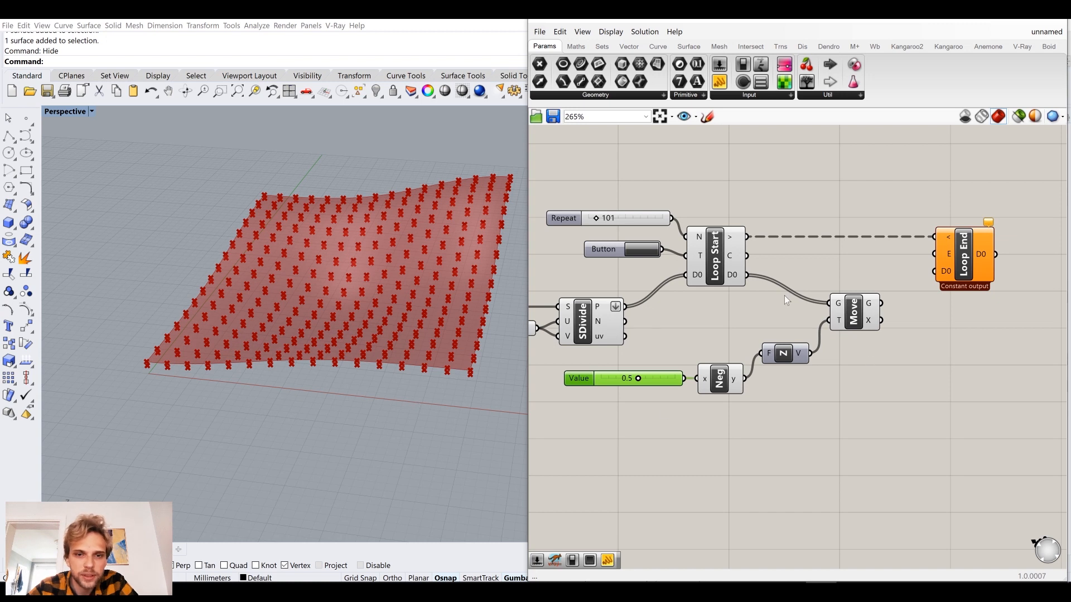
{"action": "left_click_drag", "start_coordinate": [882, 305], "coordinate": [936, 271]}
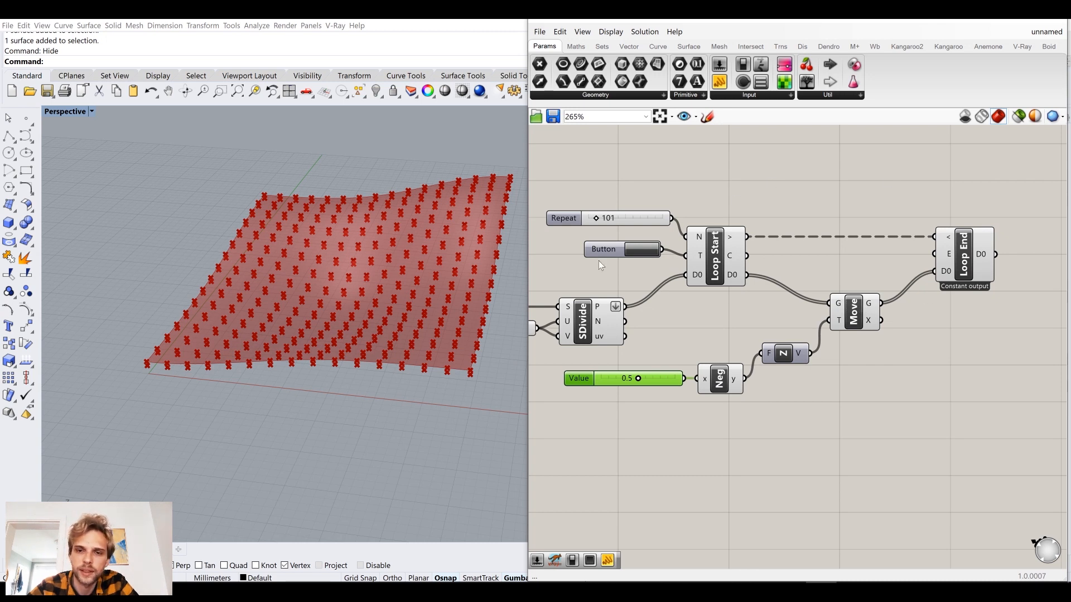
{"action": "left_click", "coordinate": [643, 249]}
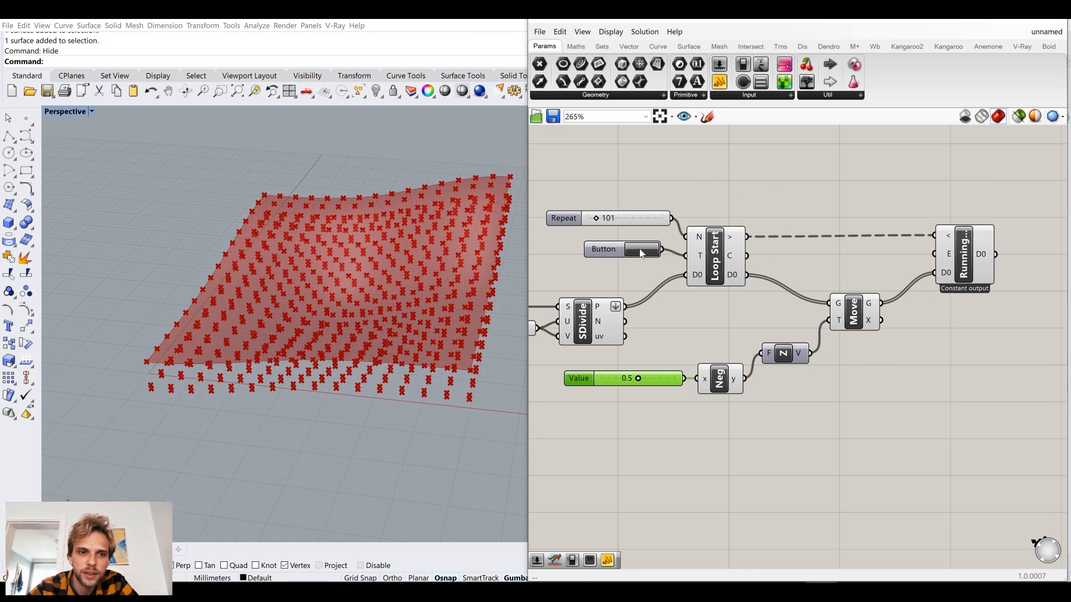
{"action": "right_click_drag", "start_coordinate": [451, 364], "coordinate": [411, 386]}
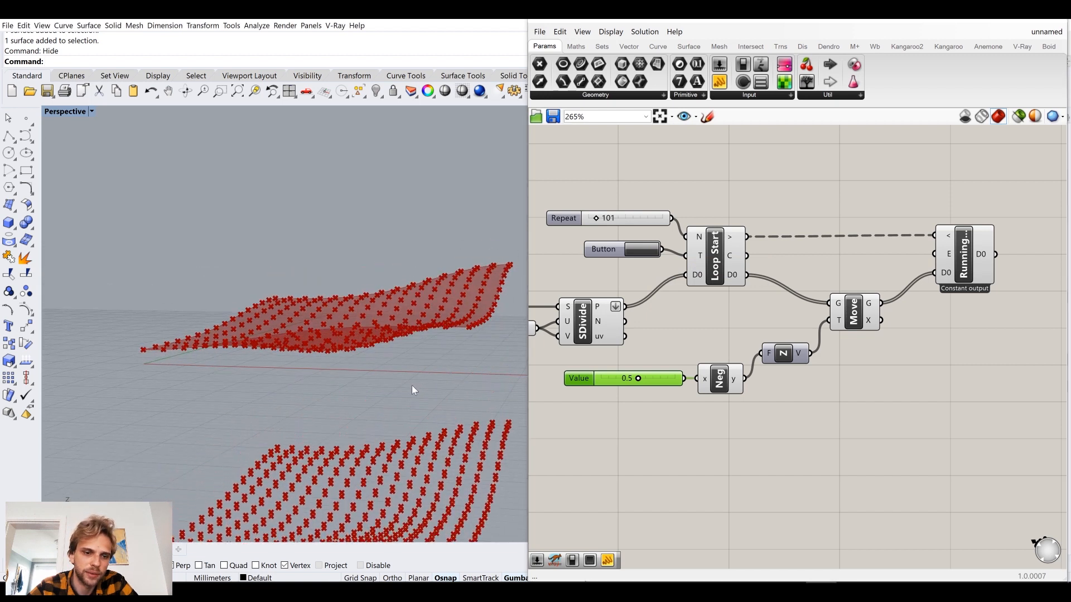
Disconnect Move's G output from Loop End's D0 input and trigger the loop again to reset the points.
{"action": "left_click_drag", "start_coordinate": [934, 272], "coordinate": [884, 304], "text": "ctrl"}
{"action": "left_click", "coordinate": [639, 256]}
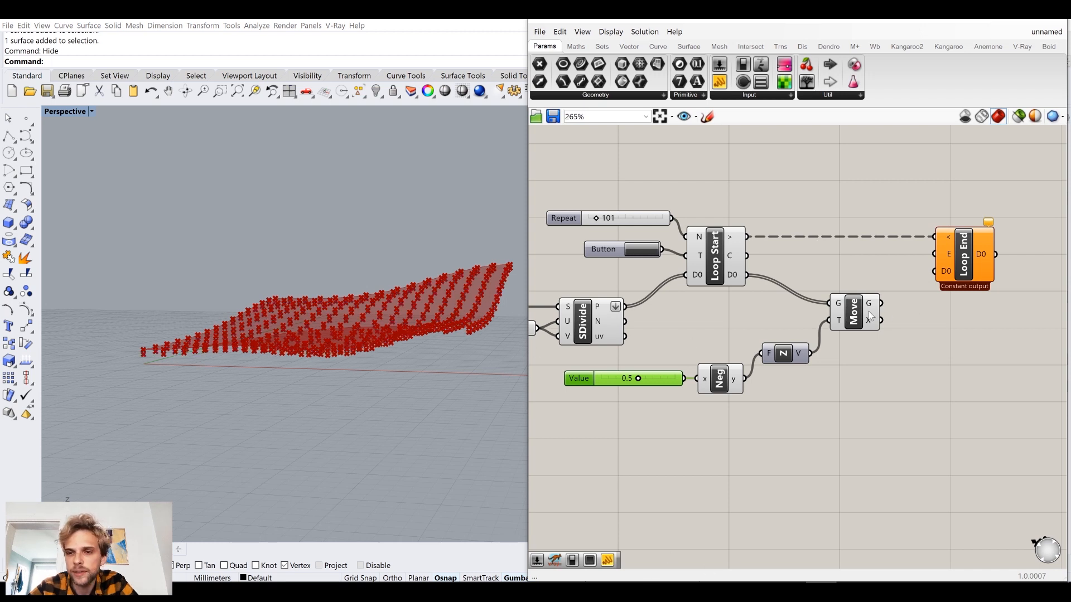
{"action": "left_click", "coordinate": [846, 322]}
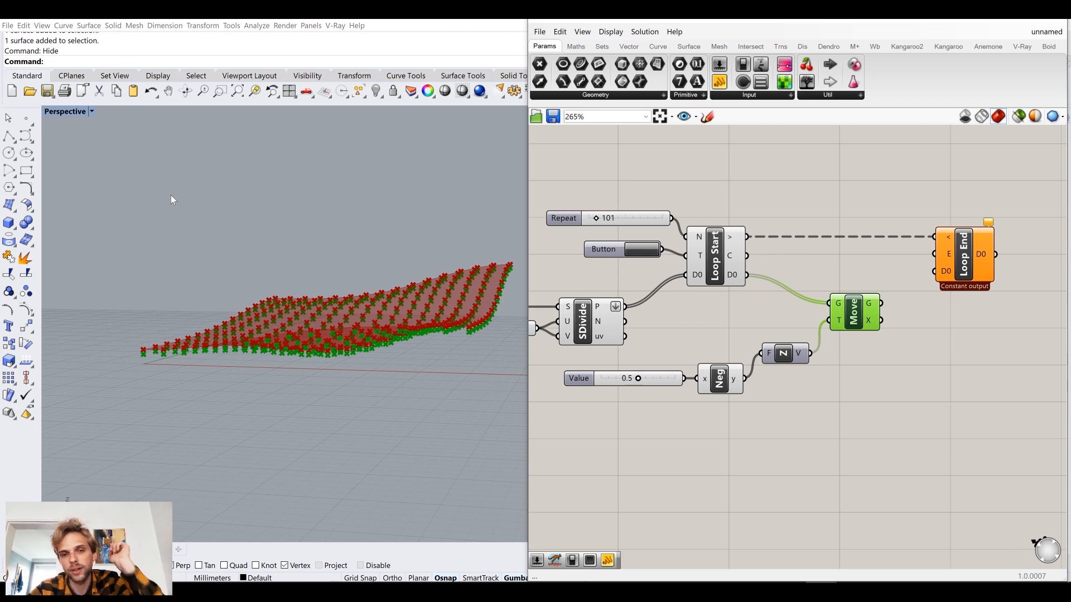
Move Loop End further right to make room for another component after Move.
{"action": "right_click_drag", "start_coordinate": [860, 324], "coordinate": [795, 348]}
{"action": "left_click_drag", "start_coordinate": [896, 293], "coordinate": [991, 293]}
{"action": "left_click", "coordinate": [928, 371]}
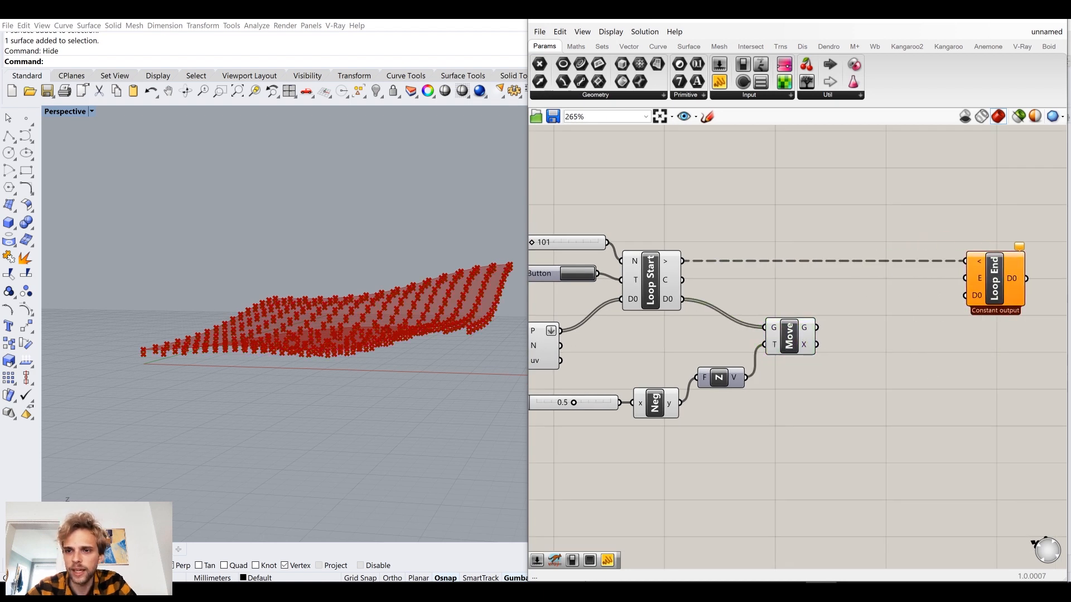
Add a Surface Closest Point component between Move and Loop End and wire Move's G output to its P input.
{"action": "double_click", "coordinate": [927, 368]}
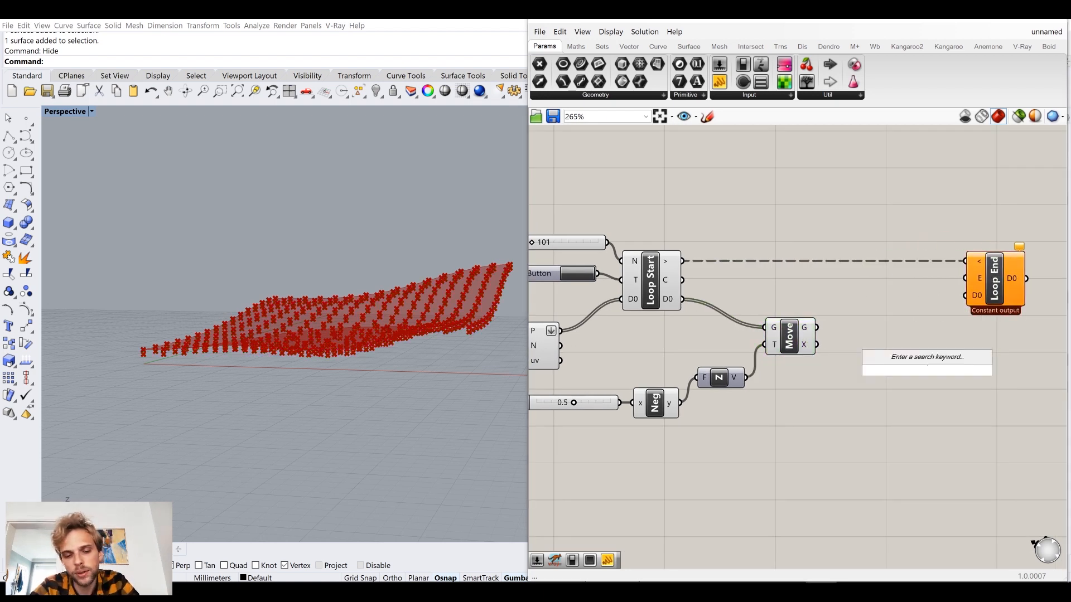
{"action": "type", "text": "surface"}
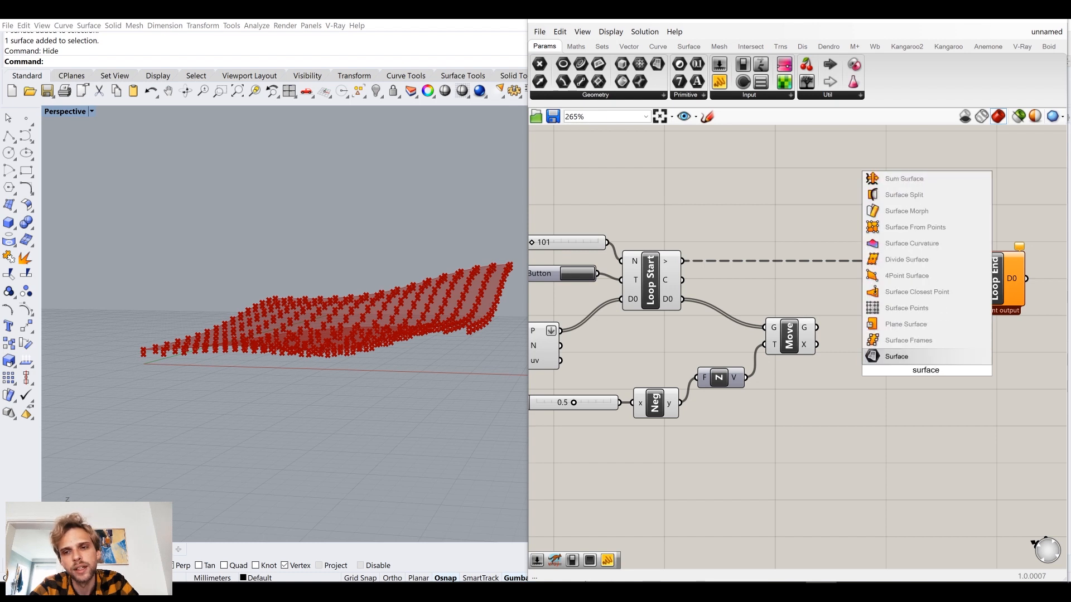
{"action": "type", "text": " cp"}
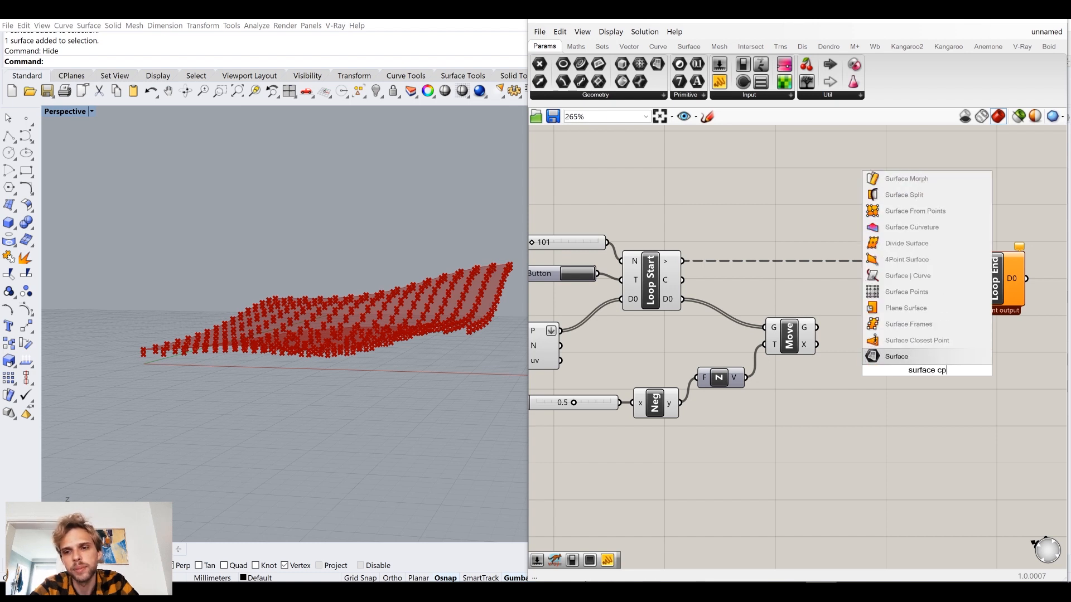
{"action": "left_click", "coordinate": [919, 344]}
{"action": "left_click_drag", "start_coordinate": [923, 362], "coordinate": [872, 307]}
{"action": "left_click", "coordinate": [771, 292]}
{"action": "right_click_drag", "start_coordinate": [740, 308], "coordinate": [794, 300]}
{"action": "left_click_drag", "start_coordinate": [930, 312], "coordinate": [944, 314]}
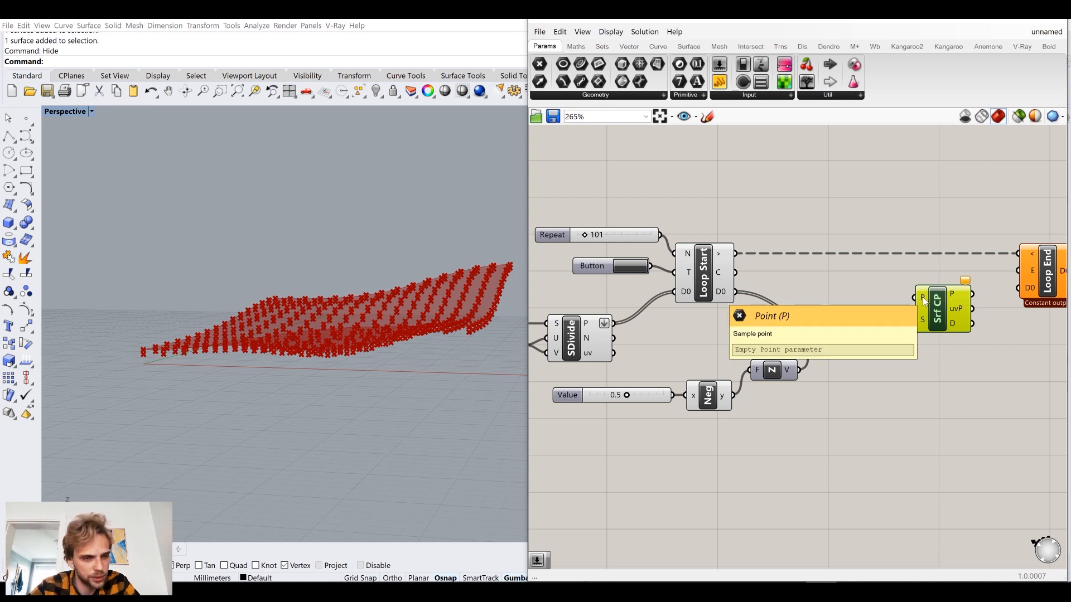
{"action": "left_click_drag", "start_coordinate": [870, 320], "coordinate": [915, 297]}
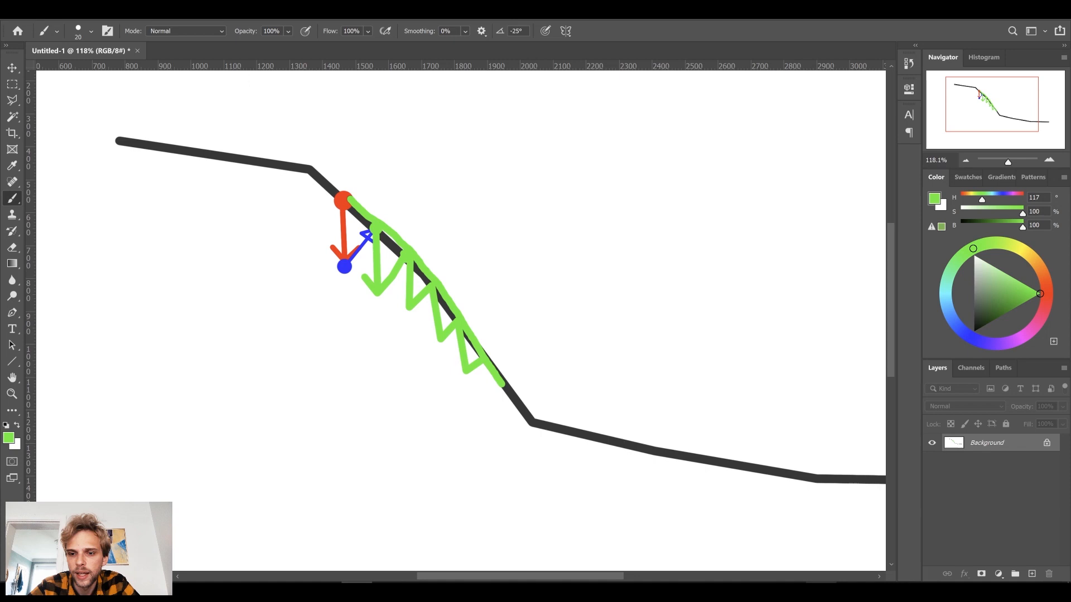
Wire the Srf parameter that feeds the surface divide to Surface Closest Point's S input as well.
{"action": "mouse_move", "coordinate": [821, 593]}
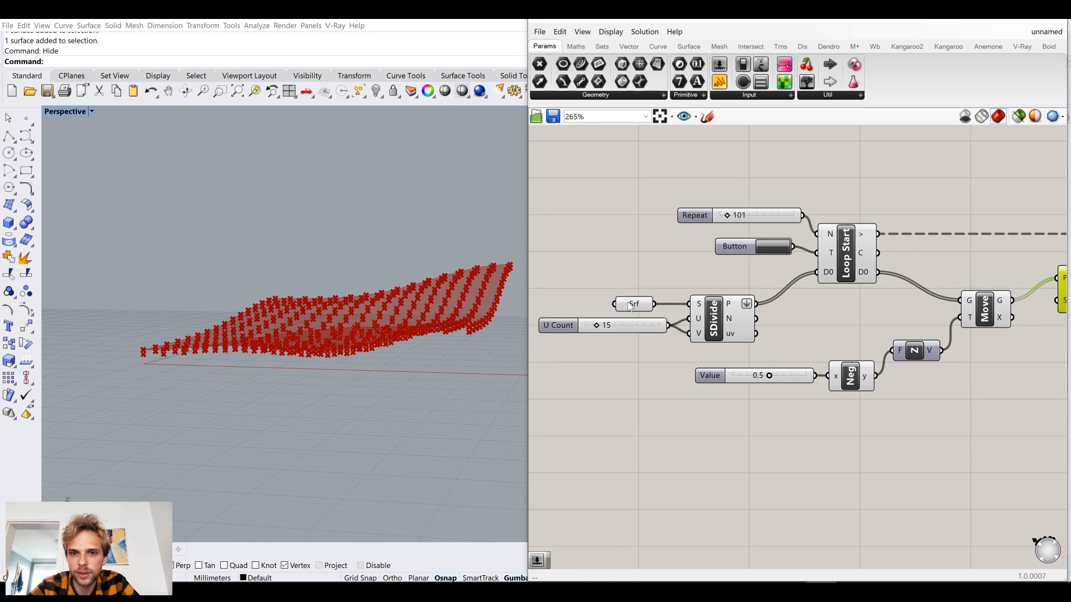
{"action": "left_click_drag", "start_coordinate": [628, 302], "coordinate": [625, 280]}
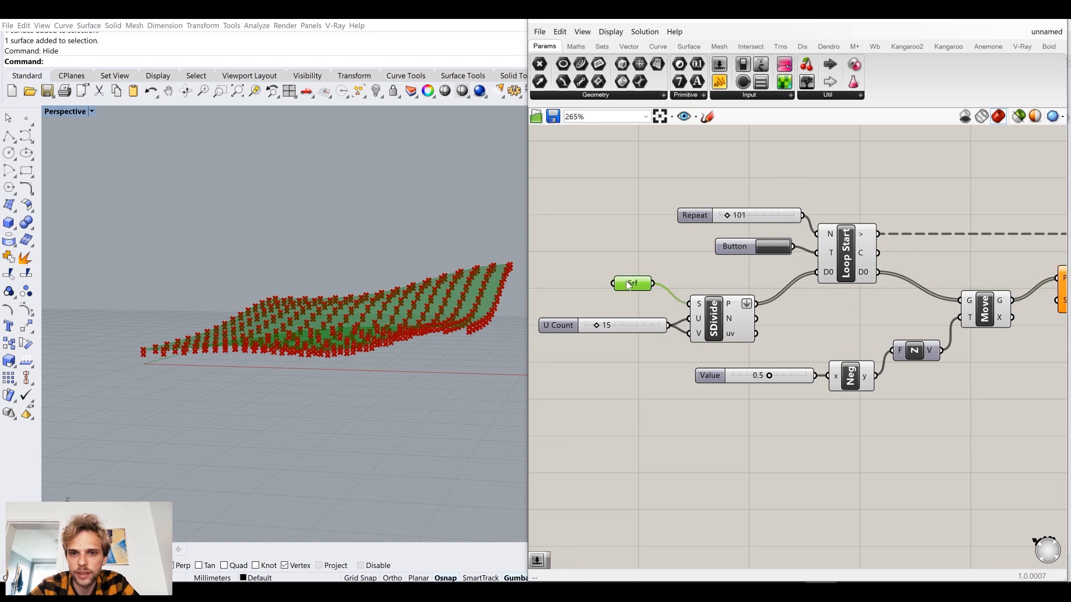
{"action": "right_click_drag", "start_coordinate": [703, 266], "coordinate": [649, 267]}
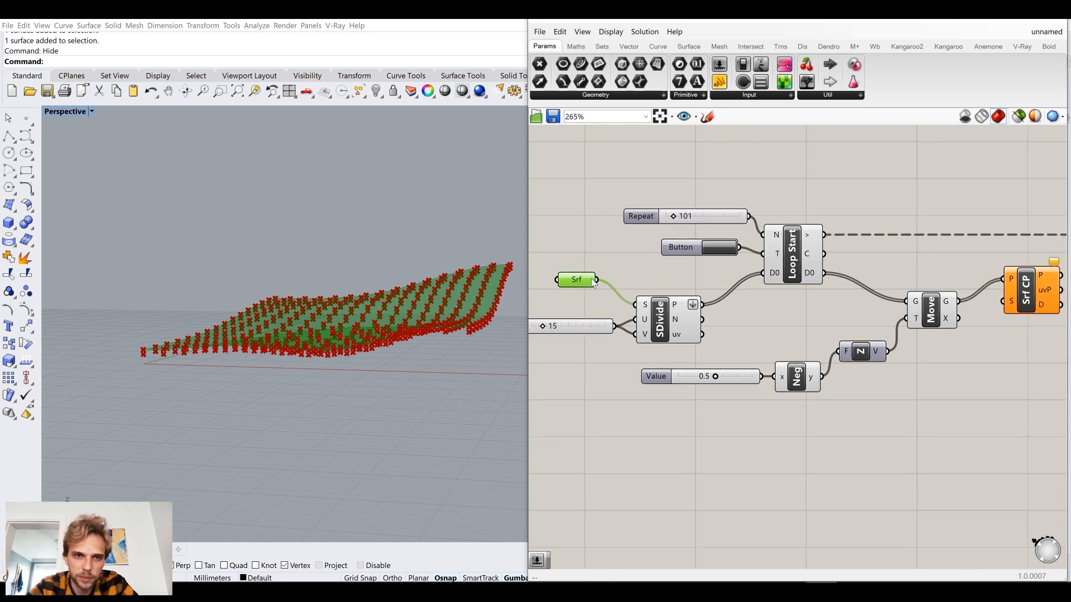
{"action": "scroll", "coordinate": [594, 280], "scroll_direction": "down", "scroll_amount": 2}
{"action": "left_click_drag", "start_coordinate": [596, 280], "coordinate": [949, 308]}
Tidy the positions of Move, Srf, the surface divide and the U Count slider around the long surface wire.
{"action": "left_click_drag", "start_coordinate": [882, 303], "coordinate": [881, 279]}
{"action": "left_click_drag", "start_coordinate": [586, 285], "coordinate": [581, 299]}
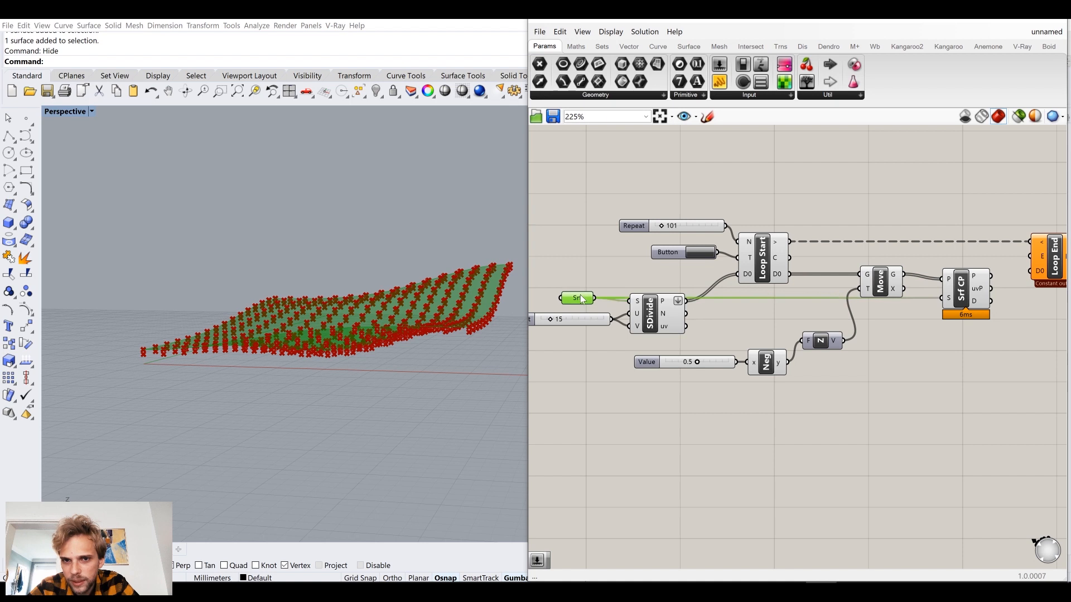
{"action": "left_click_drag", "start_coordinate": [664, 322], "coordinate": [668, 330]}
{"action": "left_click_drag", "start_coordinate": [593, 322], "coordinate": [598, 330]}
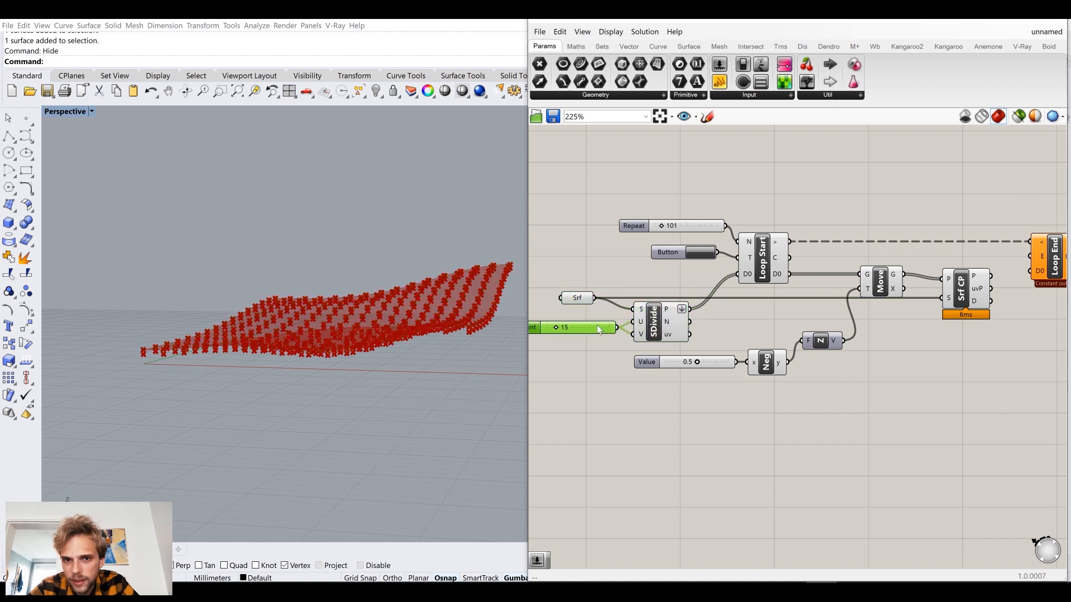
{"action": "left_click_drag", "start_coordinate": [886, 283], "coordinate": [883, 281]}
{"action": "left_click", "coordinate": [899, 340]}
Wire Surface Closest Point's P output to Loop End's D0 input and inspect the looped points on the surface.
{"action": "right_click_drag", "start_coordinate": [975, 289], "coordinate": [871, 297]}
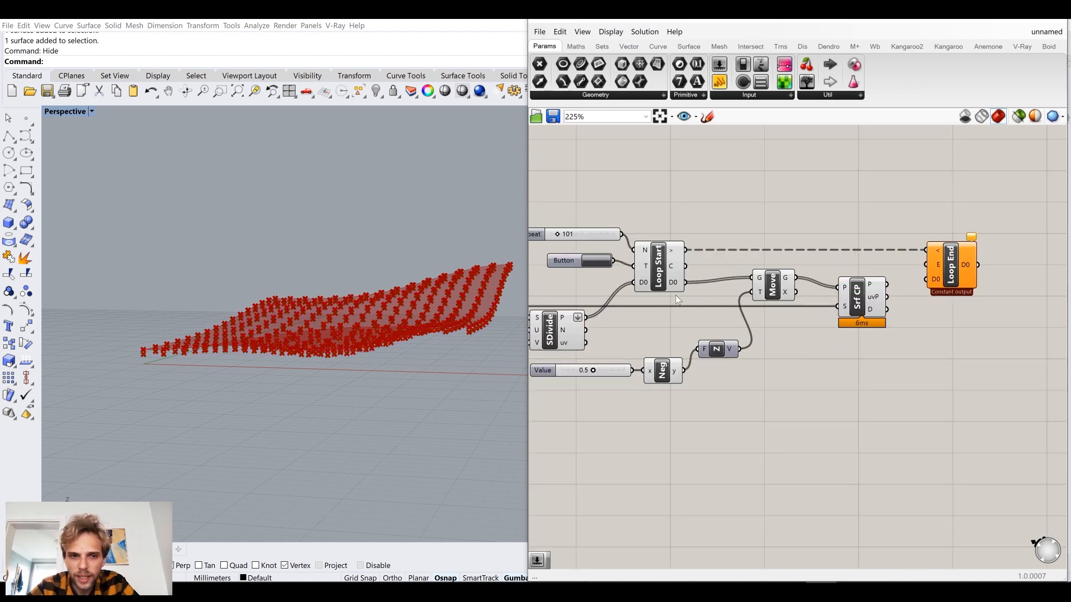
{"action": "right_click_drag", "start_coordinate": [643, 289], "coordinate": [726, 283]}
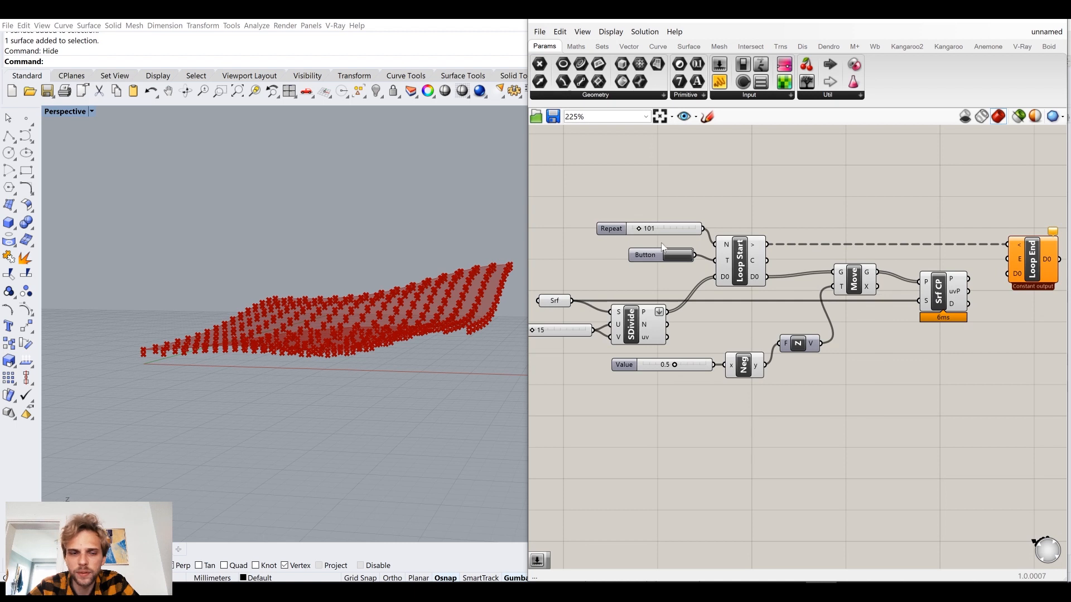
{"action": "mouse_move", "coordinate": [957, 281]}
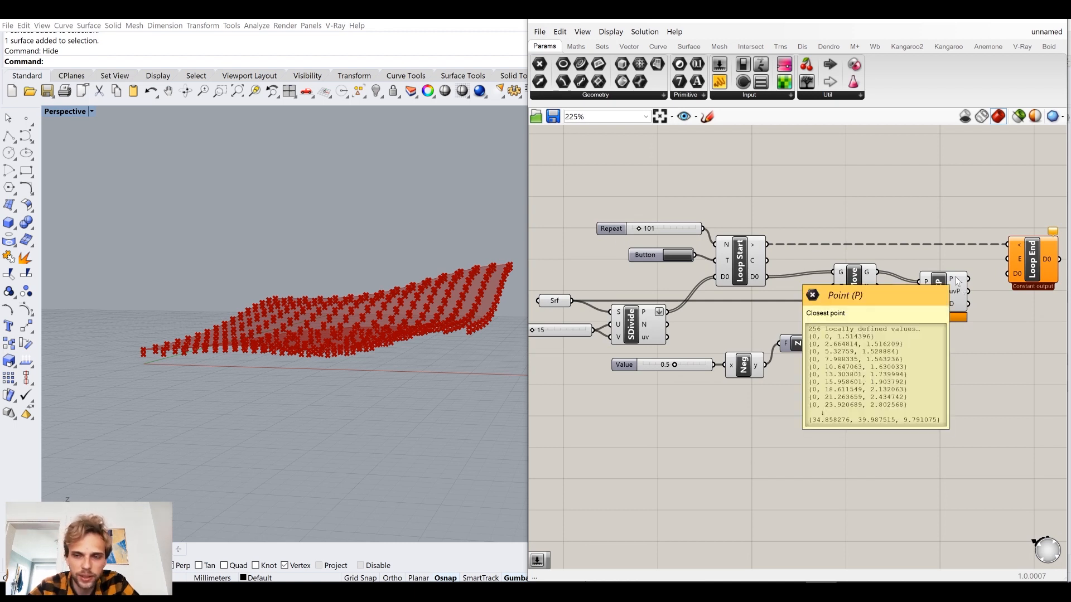
{"action": "scroll", "coordinate": [915, 293], "scroll_direction": "up", "scroll_amount": 2}
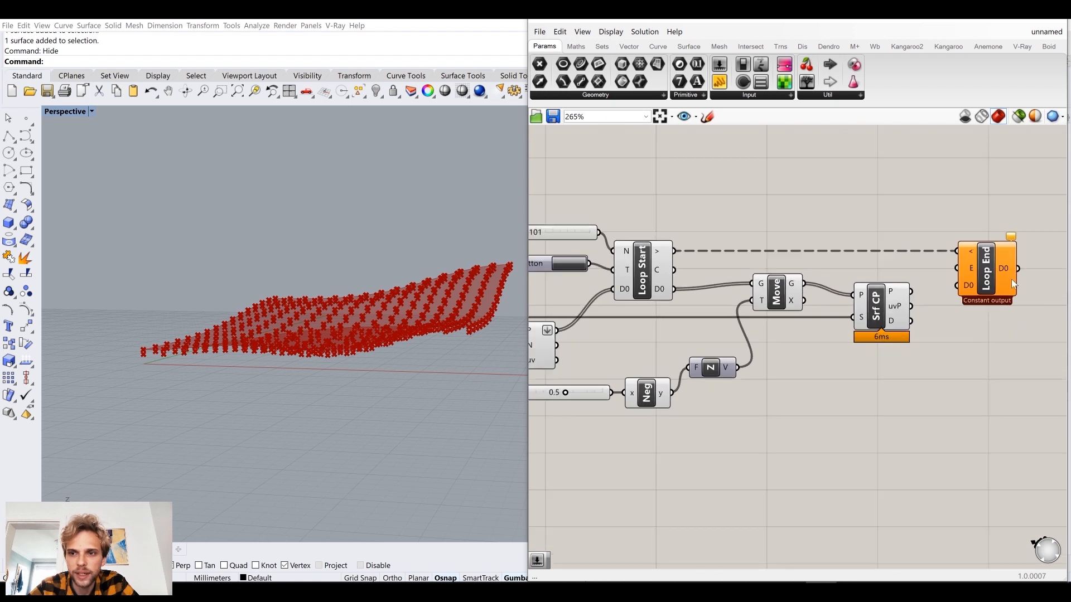
{"action": "left_click_drag", "start_coordinate": [954, 287], "coordinate": [911, 291]}
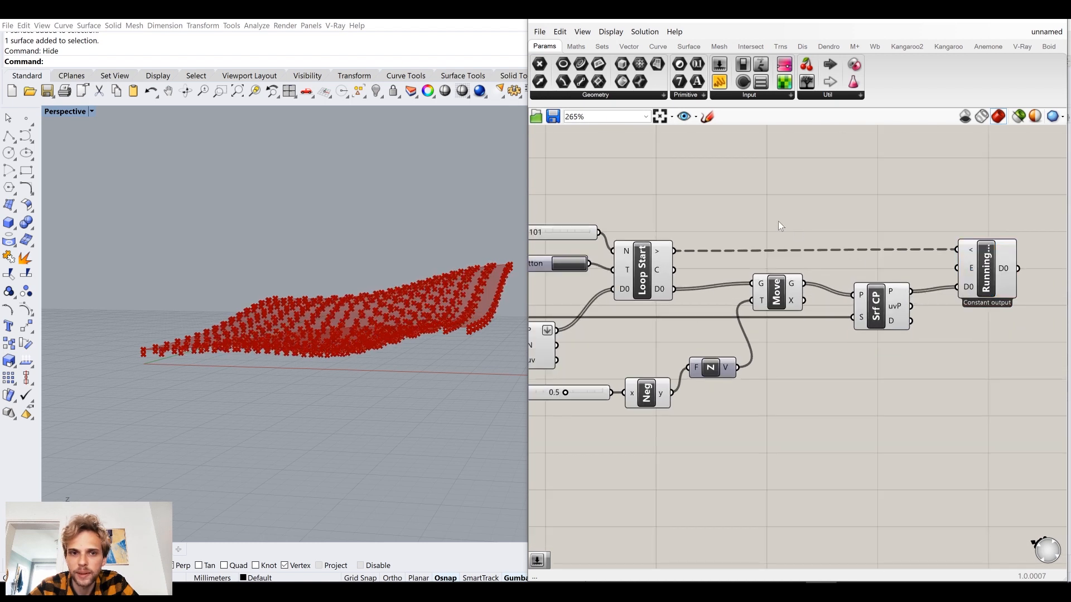
{"action": "right_click_drag", "start_coordinate": [410, 283], "coordinate": [370, 299]}
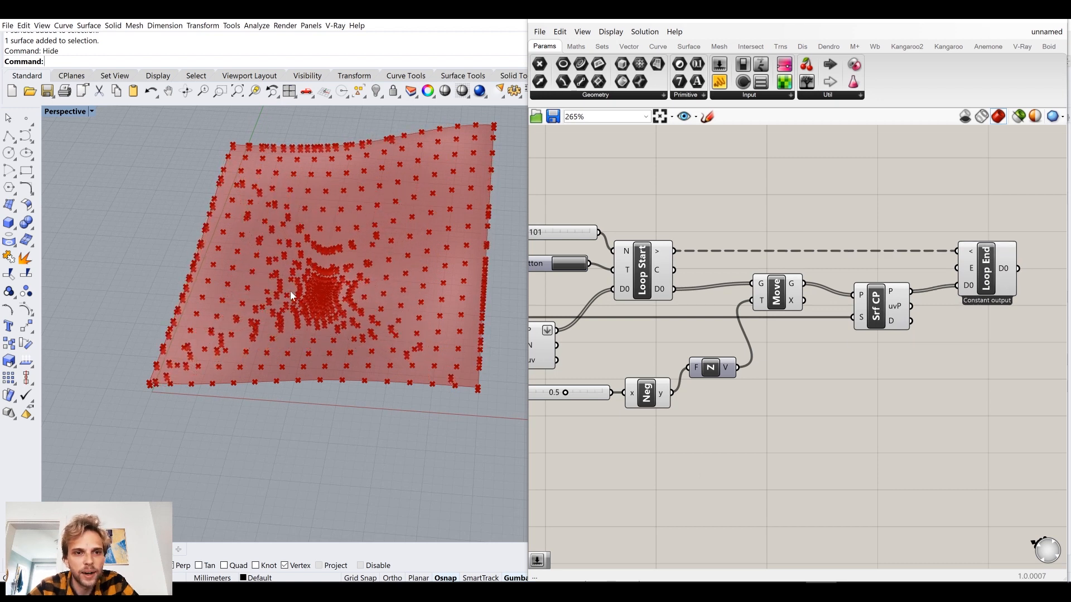
Turn off the viewport preview of the components from the surface divide through Surface Closest Point.
{"action": "right_click_drag", "start_coordinate": [750, 306], "coordinate": [802, 301]}
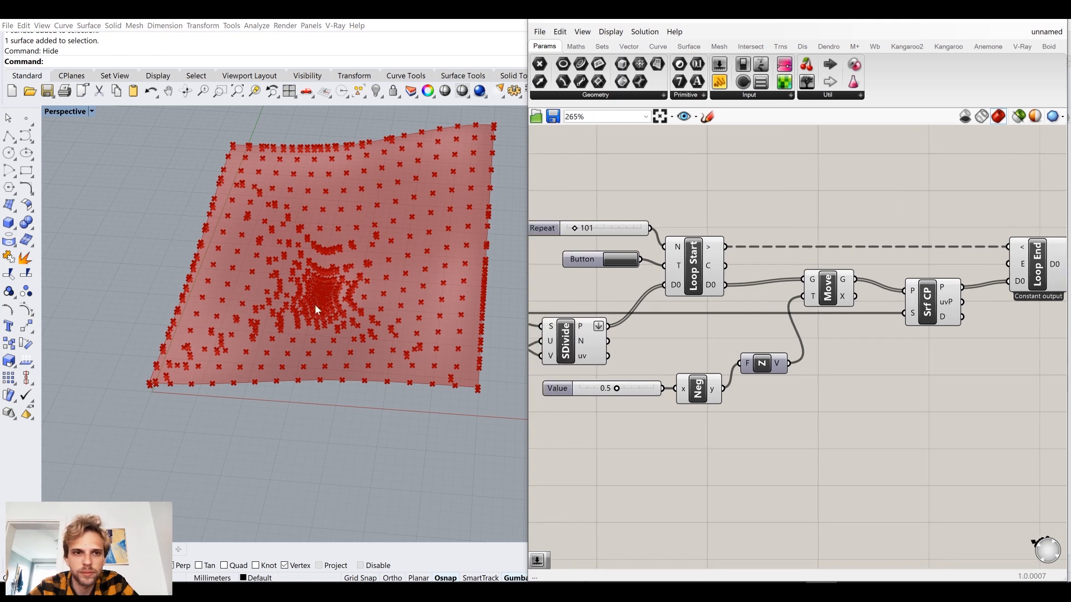
{"action": "left_click_drag", "start_coordinate": [937, 433], "coordinate": [558, 190]}
{"action": "key", "text": "space"}
{"action": "left_click", "coordinate": [649, 143]}
{"action": "left_click", "coordinate": [734, 162]}
Trigger the loop again with the button to rerun the point movement across the surface.
{"action": "right_click_drag", "start_coordinate": [385, 184], "coordinate": [408, 364]}
{"action": "right_click_drag", "start_coordinate": [256, 367], "coordinate": [252, 422]}
{"action": "scroll", "coordinate": [340, 310], "scroll_direction": "down", "scroll_amount": 7}
{"action": "right_click_drag", "start_coordinate": [739, 273], "coordinate": [809, 293]}
{"action": "scroll", "coordinate": [808, 293], "scroll_direction": "down", "scroll_amount": 4}
{"action": "scroll", "coordinate": [934, 315], "scroll_direction": "up", "scroll_amount": 5}
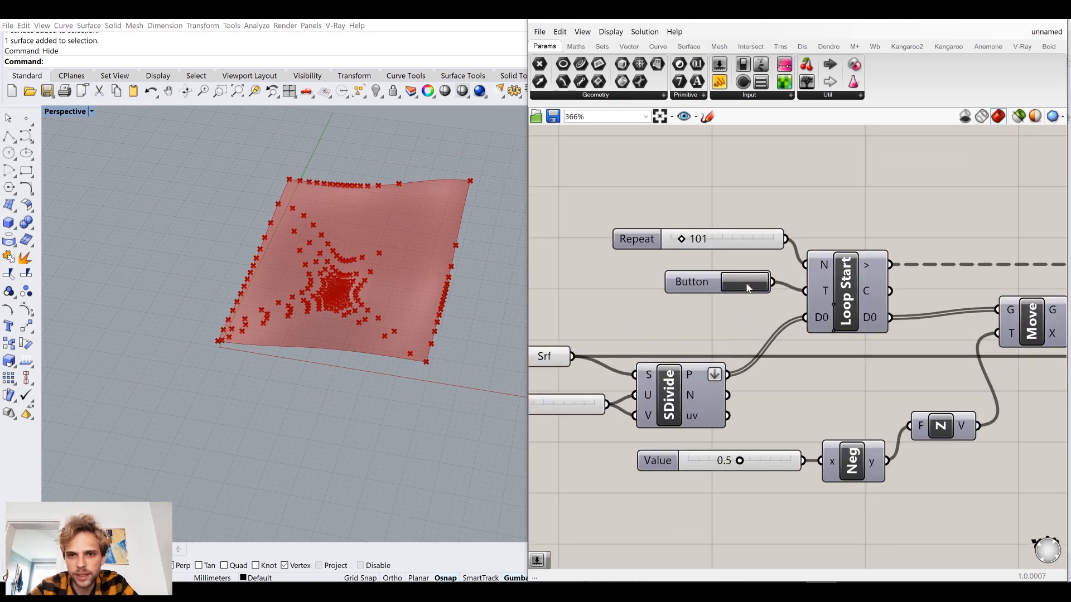
{"action": "left_click", "coordinate": [747, 286]}
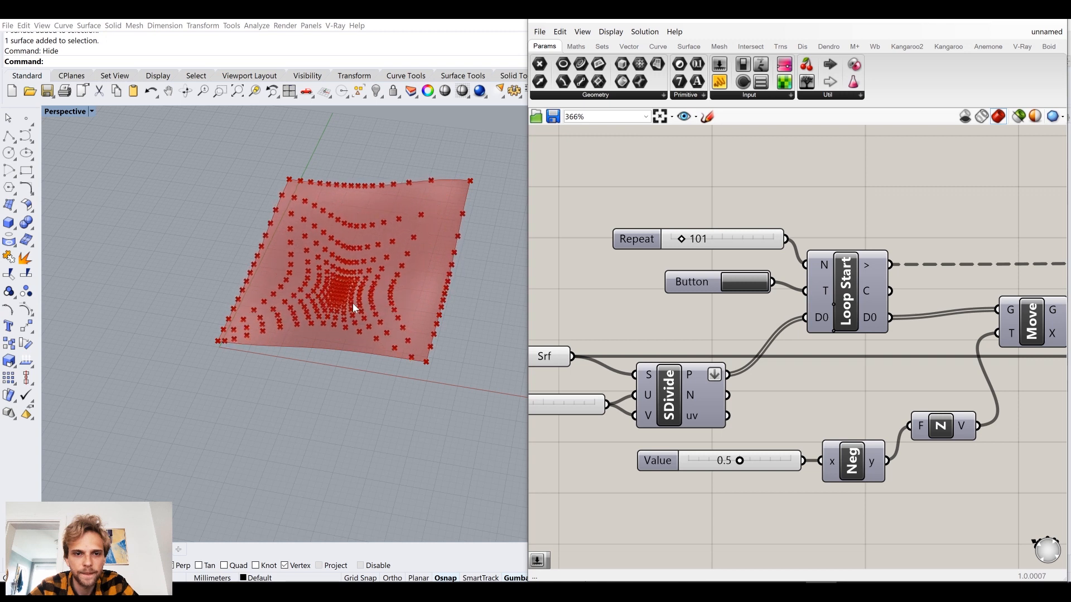
Inspect the looped points on the wavy surface from several angles and check the Srf parameter that feeds the loop.
{"action": "right_click_drag", "start_coordinate": [427, 367], "coordinate": [441, 323]}
{"action": "scroll", "coordinate": [455, 304], "scroll_direction": "up", "scroll_amount": 12}
{"action": "right_click_drag", "start_coordinate": [597, 330], "coordinate": [735, 333]}
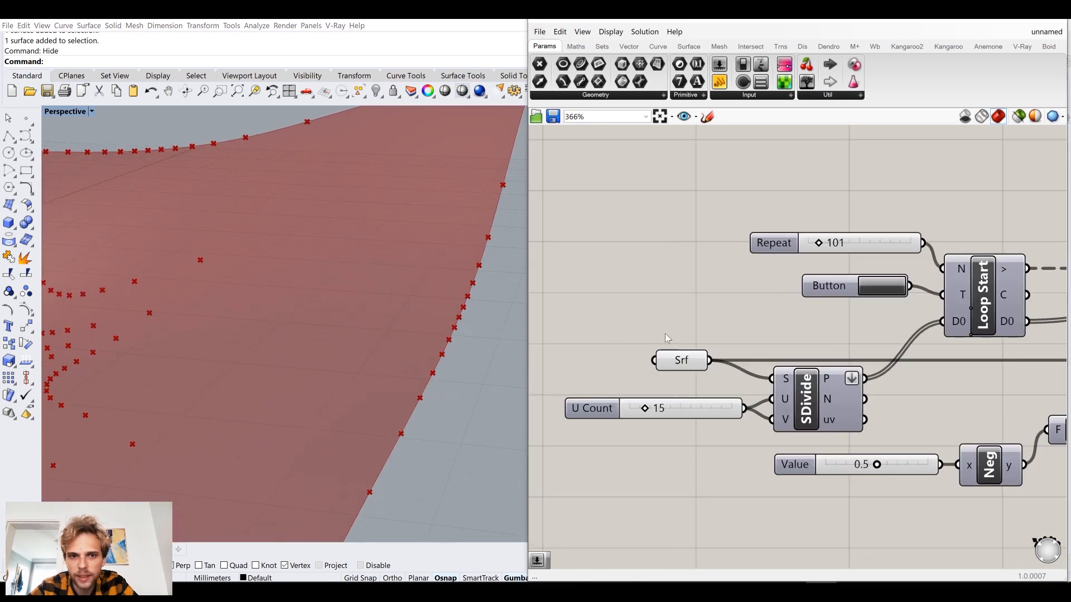
{"action": "scroll", "coordinate": [392, 319], "scroll_direction": "down", "scroll_amount": 8}
{"action": "mouse_move", "coordinate": [392, 319]}
{"action": "right_mouse_down"}
{"action": "mouse_move", "coordinate": [369, 339]}
{"action": "mouse_move", "coordinate": [387, 313]}
{"action": "mouse_move", "coordinate": [377, 313]}
{"action": "right_mouse_up"}
{"action": "scroll", "coordinate": [339, 317], "scroll_direction": "down", "scroll_amount": 3}
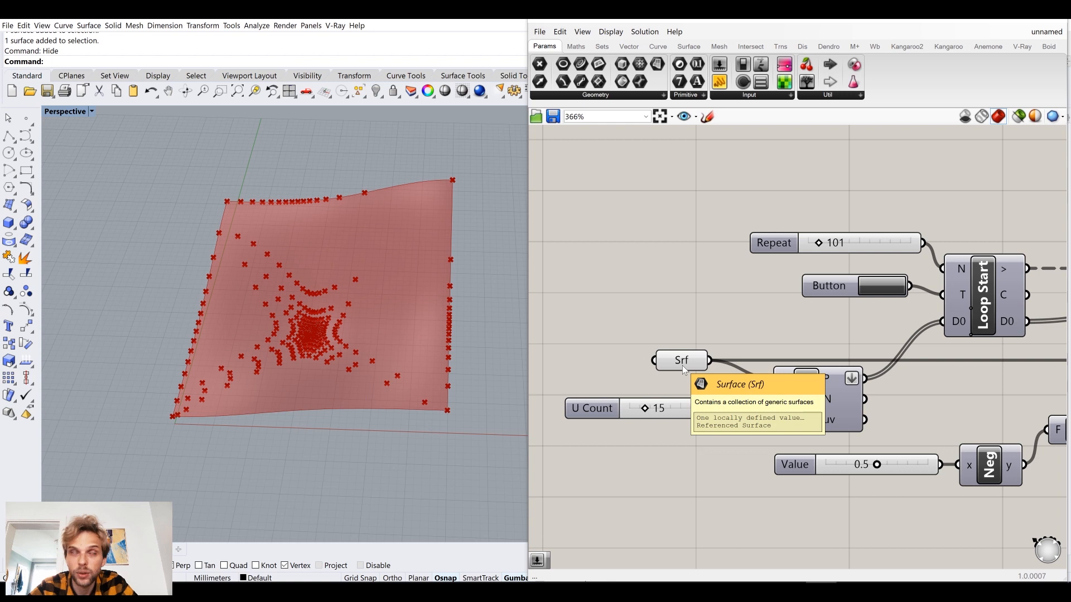
{"action": "left_click", "coordinate": [681, 362]}
{"action": "left_click", "coordinate": [650, 287]}
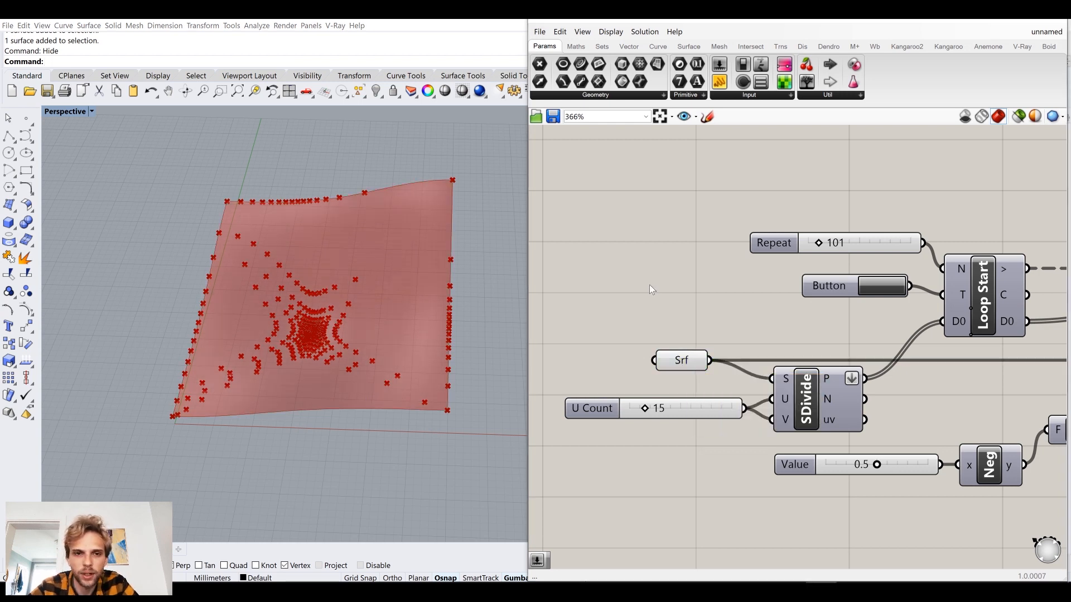
Show the hidden surface again in Rhino with ShowSelected.
{"action": "type", "text": "ShowSel"}
{"action": "key", "text": "Return"}
{"action": "key", "text": "Return"}
{"action": "left_click", "coordinate": [380, 319]}
{"action": "key", "text": "Return"}
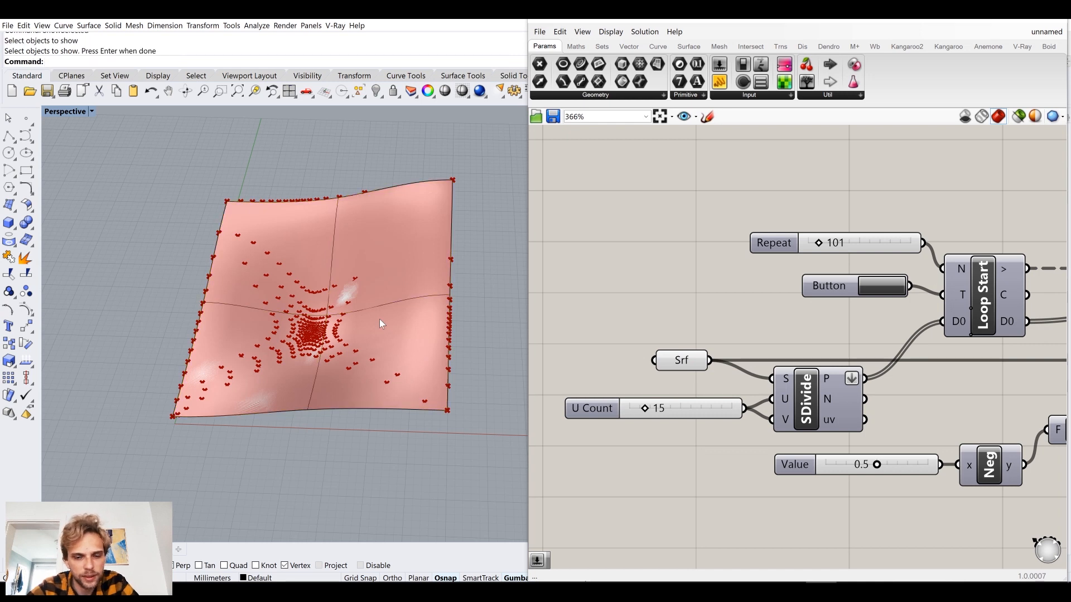
Turn on the control points of the surface with PointsOn.
{"action": "key", "text": "F10"}
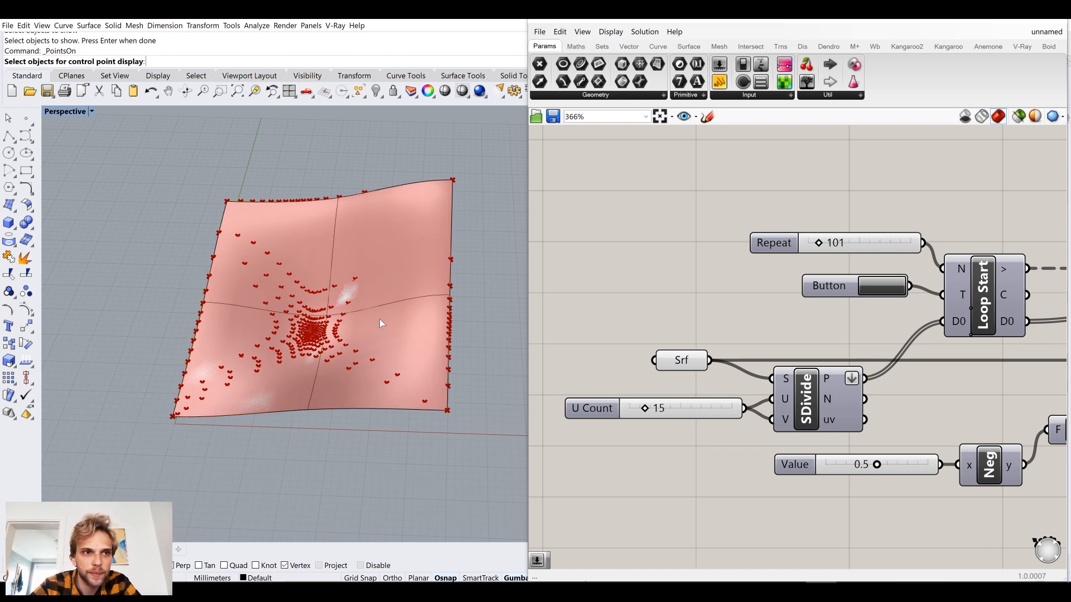
{"action": "left_click", "coordinate": [380, 321]}
{"action": "key", "text": "Return"}
{"action": "type", "text": "Point"}
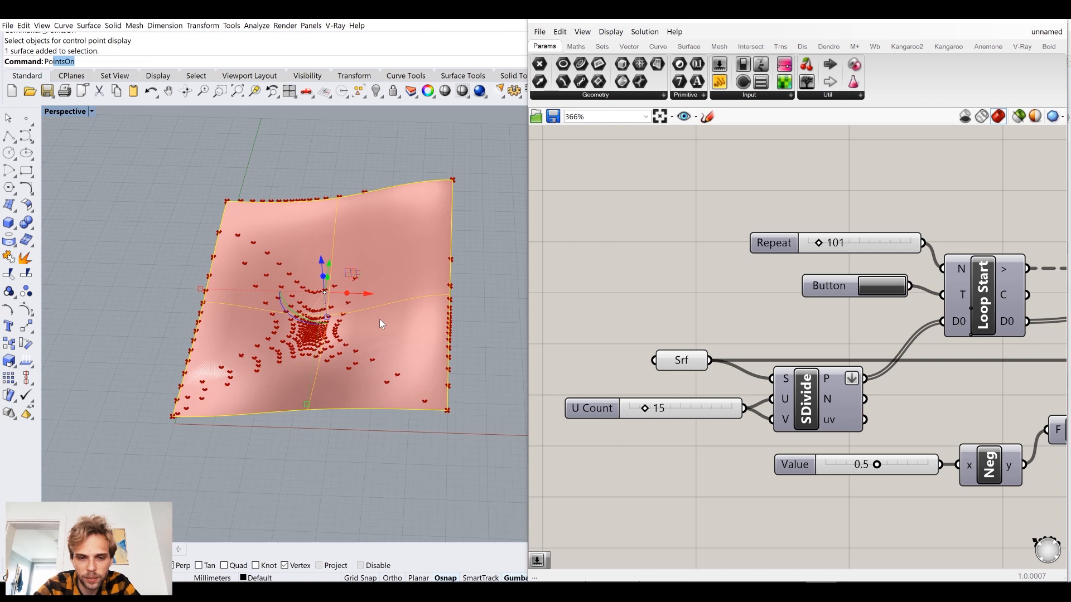
{"action": "type", "text": "s"}
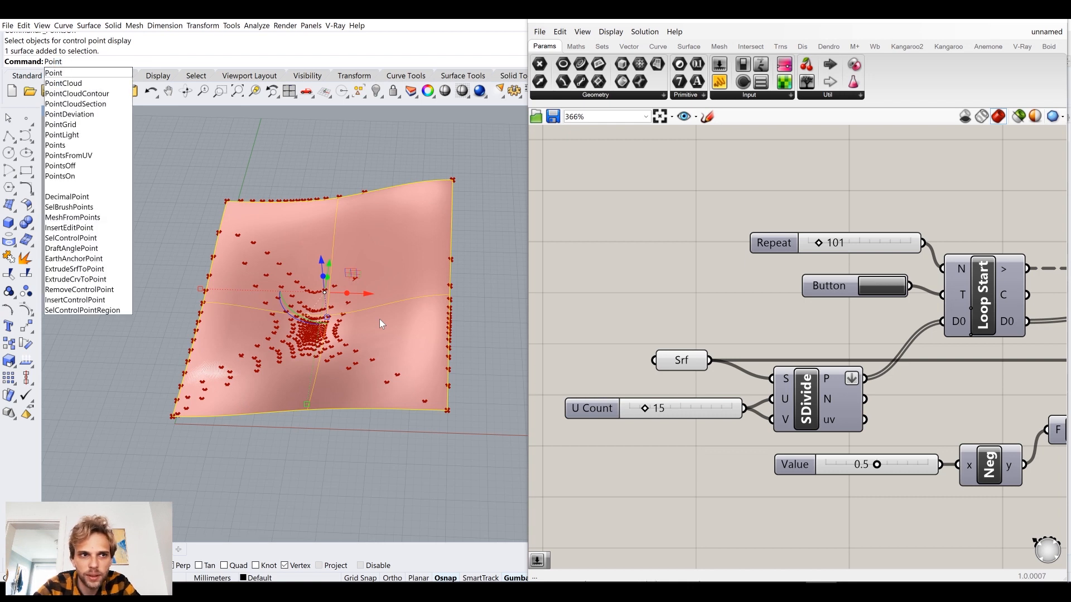
{"action": "type", "text": "On"}
{"action": "key", "text": "Return"}
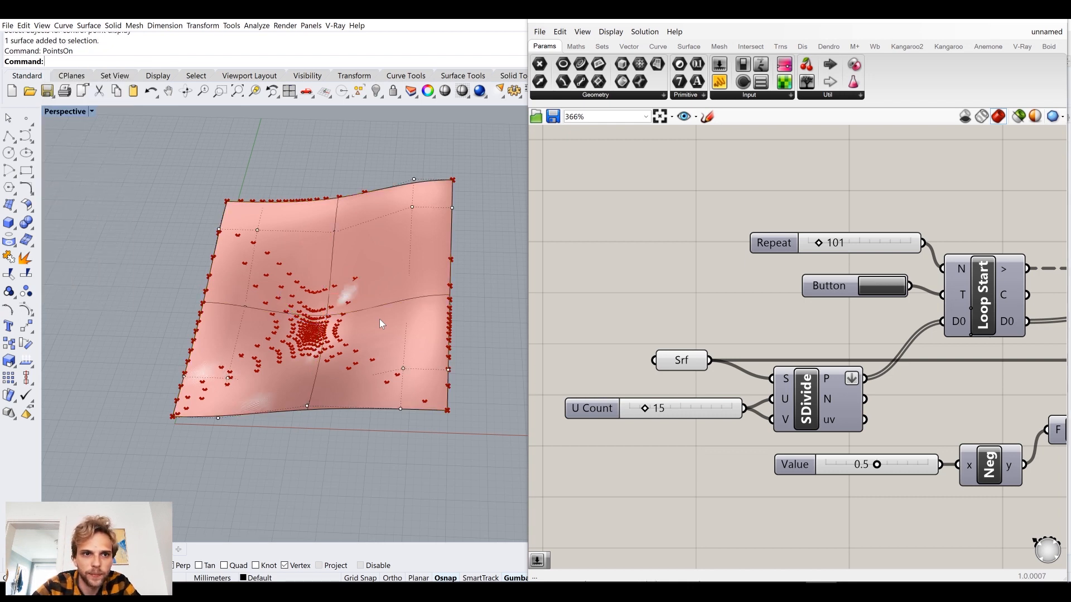
Reshape the surface by moving the control points along its two opposite side edges vertically.
{"action": "right_click_drag", "start_coordinate": [380, 319], "coordinate": [432, 286]}
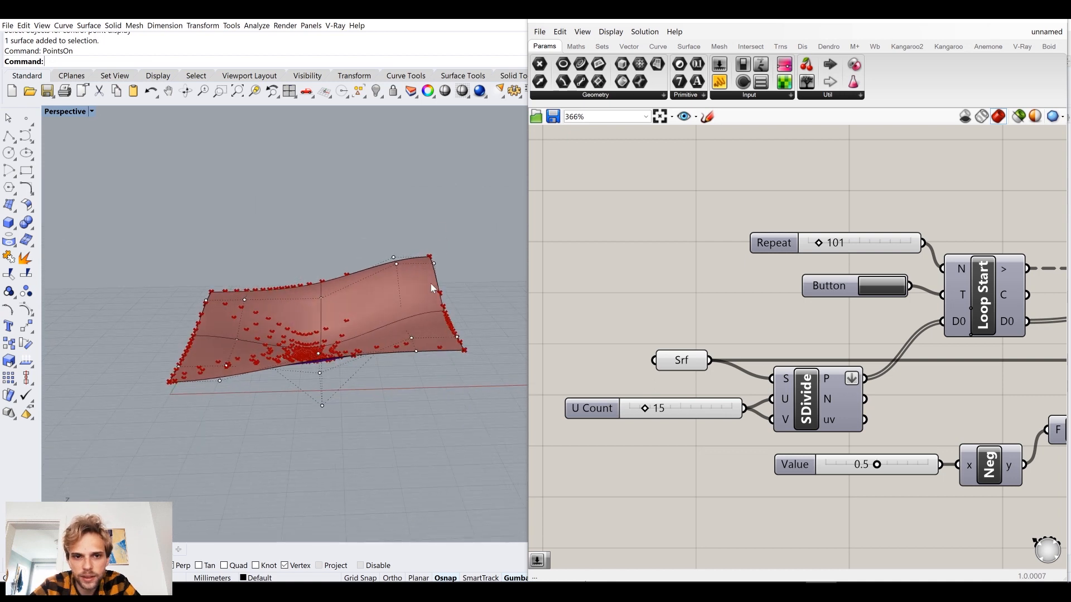
{"action": "left_click_drag", "start_coordinate": [424, 234], "coordinate": [504, 380]}
{"action": "left_click_drag", "start_coordinate": [444, 263], "coordinate": [444, 251]}
{"action": "right_click_drag", "start_coordinate": [167, 296], "coordinate": [163, 296]}
{"action": "left_click_drag", "start_coordinate": [167, 282], "coordinate": [191, 308]}
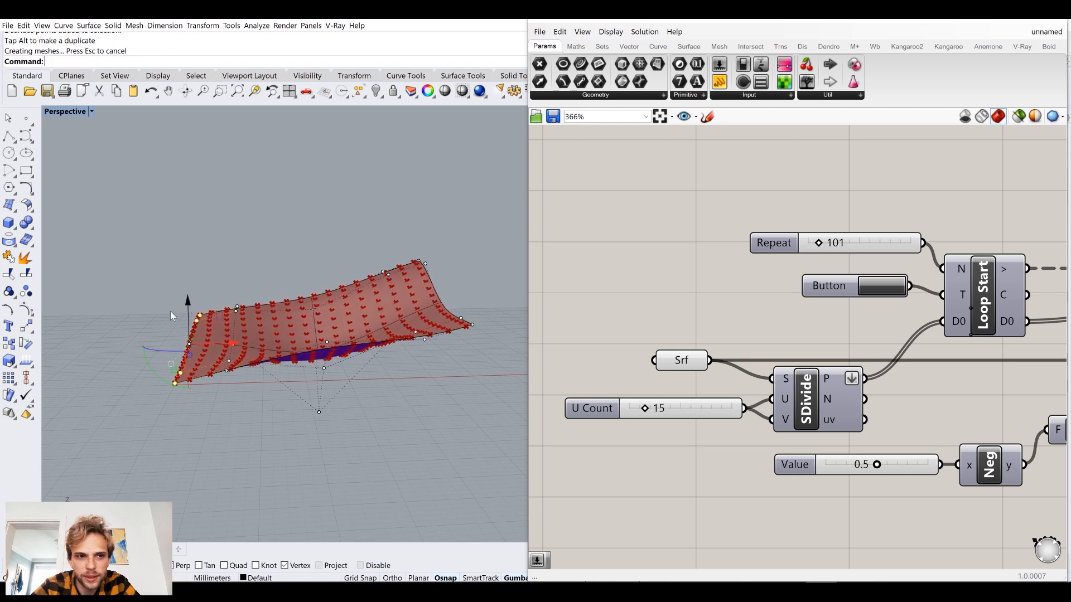
Pull down the control points near the surface's front corner to reshape it further.
{"action": "scroll", "coordinate": [161, 335], "scroll_direction": "up", "scroll_amount": 3}
{"action": "scroll", "coordinate": [172, 336], "scroll_direction": "up", "scroll_amount": 5}
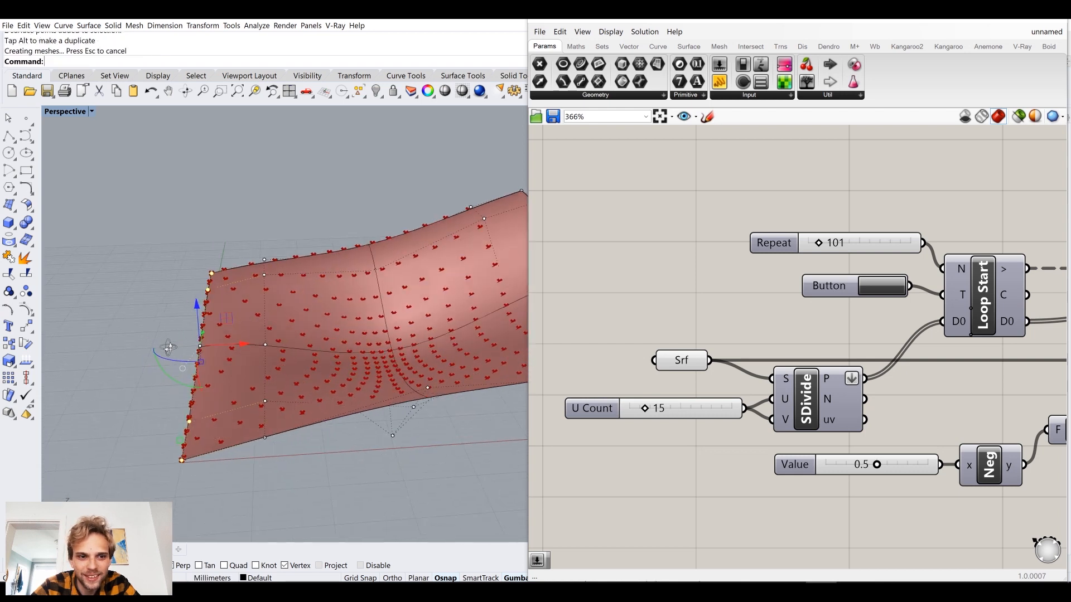
{"action": "left_click", "coordinate": [139, 321]}
{"action": "left_click_drag", "start_coordinate": [190, 329], "coordinate": [245, 370]}
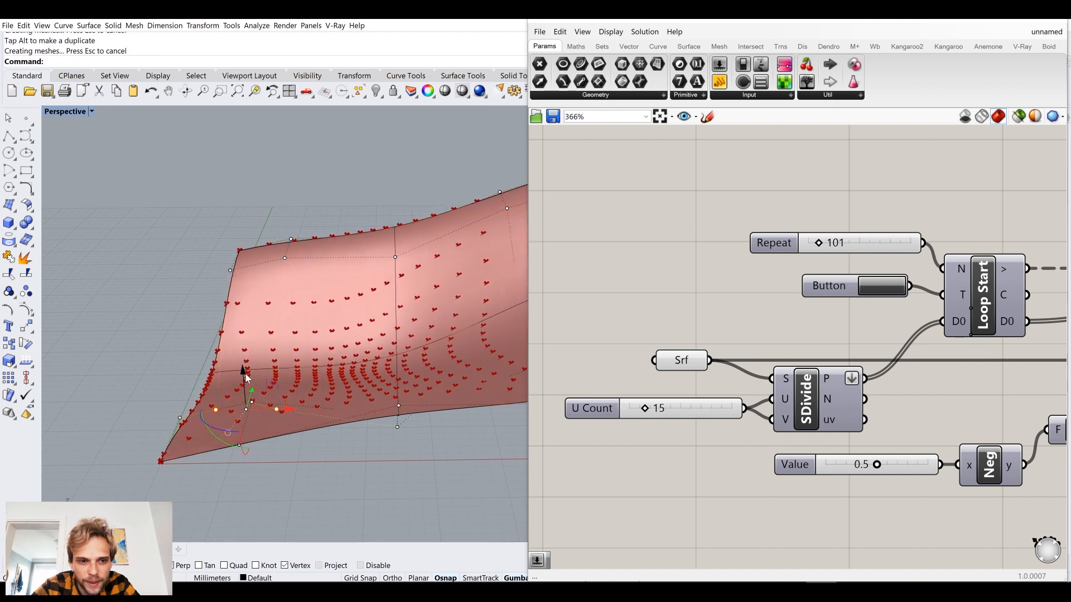
{"action": "left_click_drag", "start_coordinate": [248, 378], "coordinate": [239, 434]}
{"action": "right_click_drag", "start_coordinate": [169, 387], "coordinate": [174, 430]}
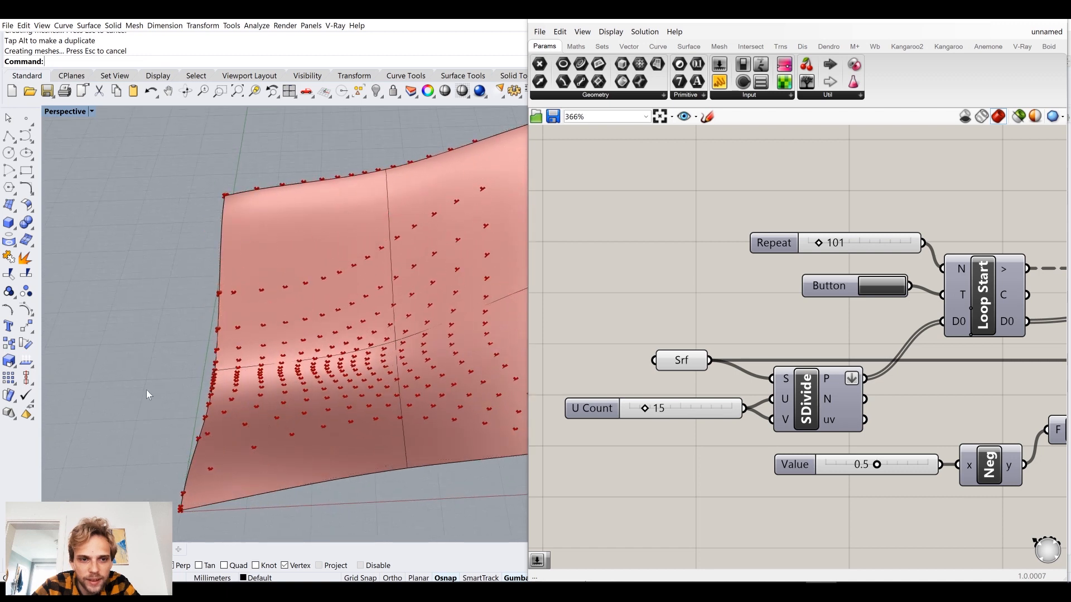
Hide the reshaped Rhino surface so only the Grasshopper preview is displayed.
{"action": "scroll", "coordinate": [146, 390], "scroll_direction": "down", "scroll_amount": 3}
{"action": "right_click_drag", "start_coordinate": [152, 391], "coordinate": [222, 350]}
{"action": "left_click", "coordinate": [222, 349]}
{"action": "type", "text": "Hi"}
{"action": "key", "text": "Return"}
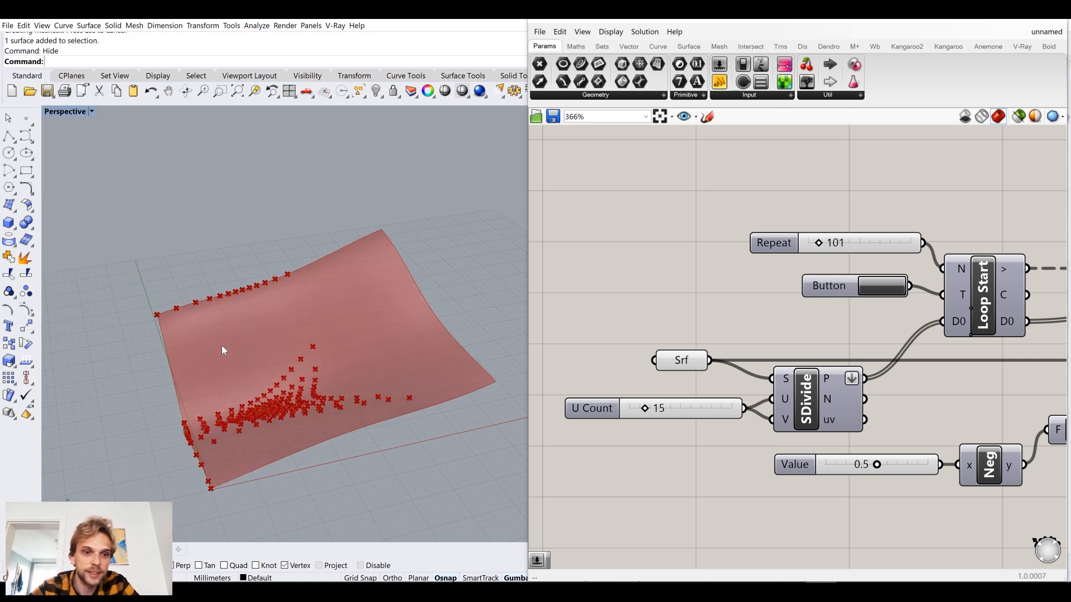
Rerun the loop on the reshaped surface with the Button component.
{"action": "scroll", "coordinate": [667, 331], "scroll_direction": "down", "scroll_amount": 3}
{"action": "right_click_drag", "start_coordinate": [753, 302], "coordinate": [698, 303]}
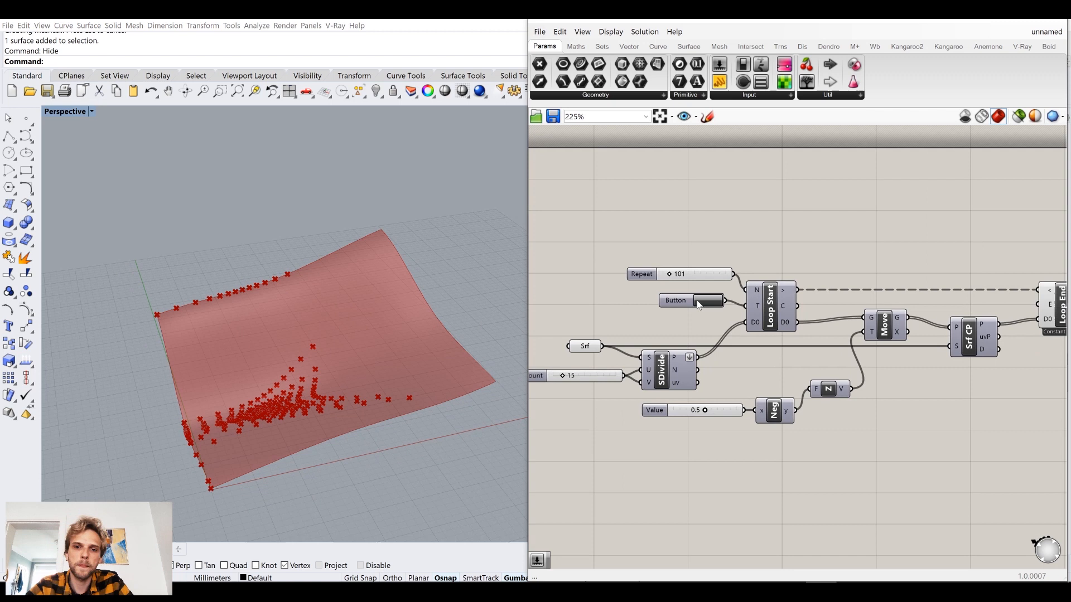
{"action": "right_click_drag", "start_coordinate": [784, 273], "coordinate": [719, 275]}
{"action": "left_click", "coordinate": [639, 305]}
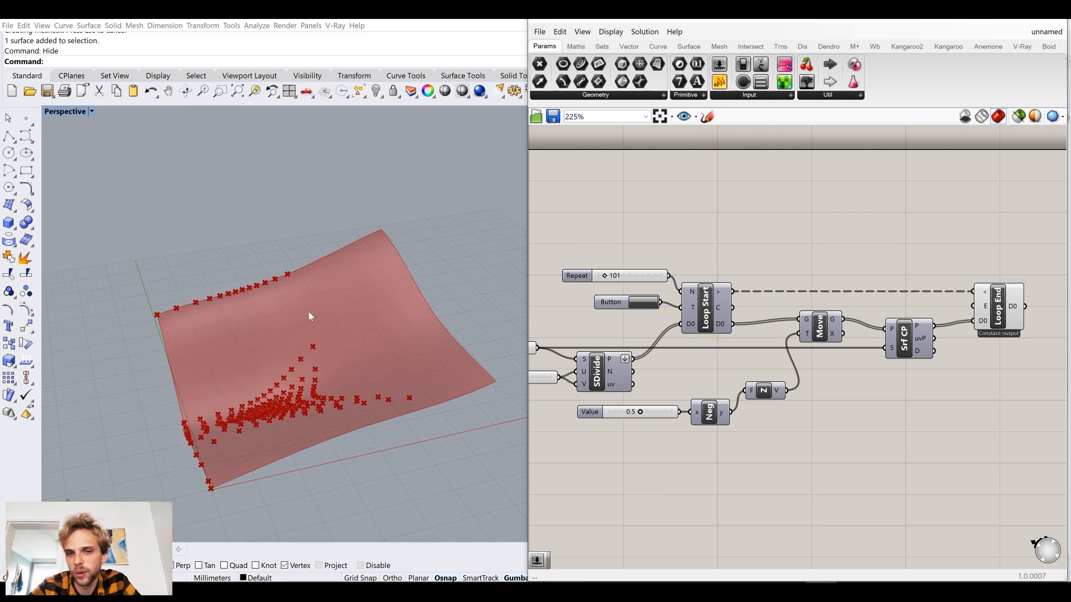
Enable the Record data option on the Loop End component.
{"action": "right_click_drag", "start_coordinate": [828, 342], "coordinate": [702, 345]}
{"action": "left_click", "coordinate": [870, 325]}
{"action": "right_click_drag", "start_coordinate": [870, 324], "coordinate": [789, 337]}
{"action": "right_click", "coordinate": [777, 322]}
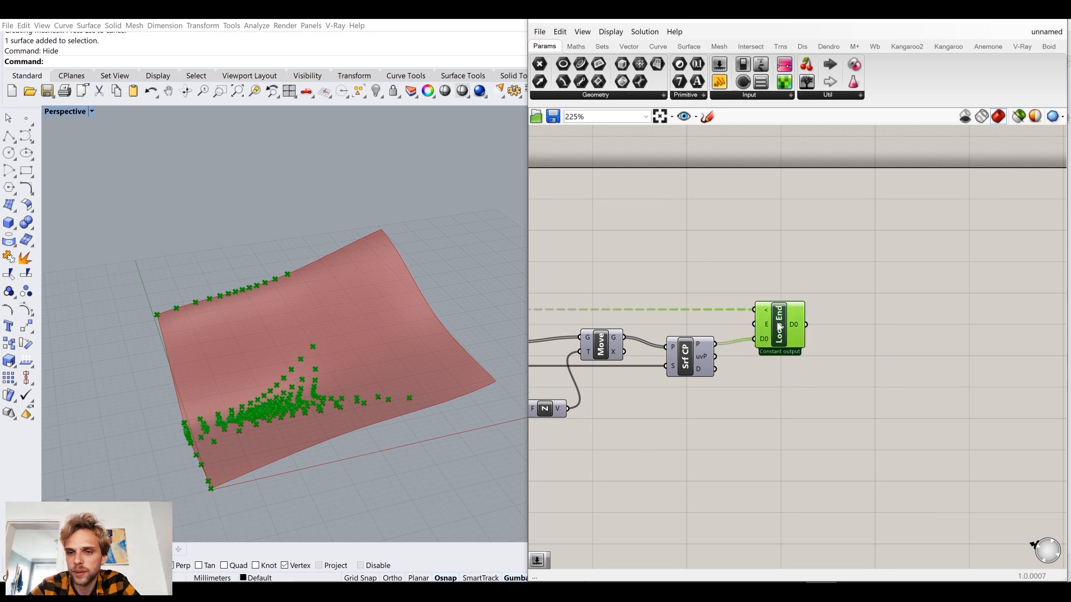
{"action": "left_click", "coordinate": [787, 292]}
{"action": "scroll", "coordinate": [781, 341], "scroll_direction": "up", "scroll_amount": 3}
{"action": "right_click", "coordinate": [778, 316]}
{"action": "left_click", "coordinate": [786, 287]}
{"action": "right_click", "coordinate": [783, 296]}
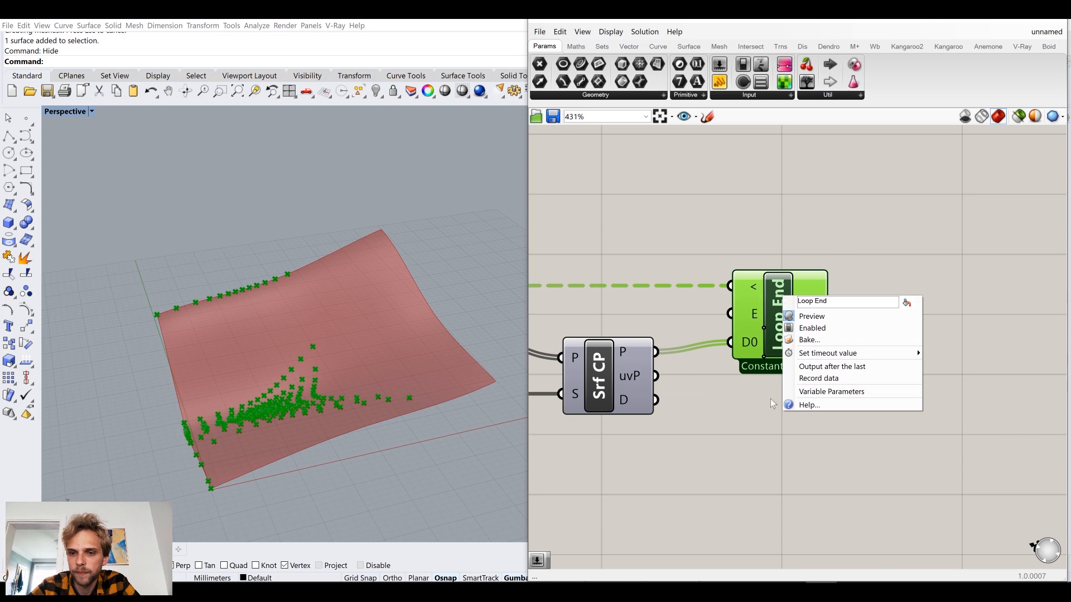
{"action": "left_click", "coordinate": [811, 379]}
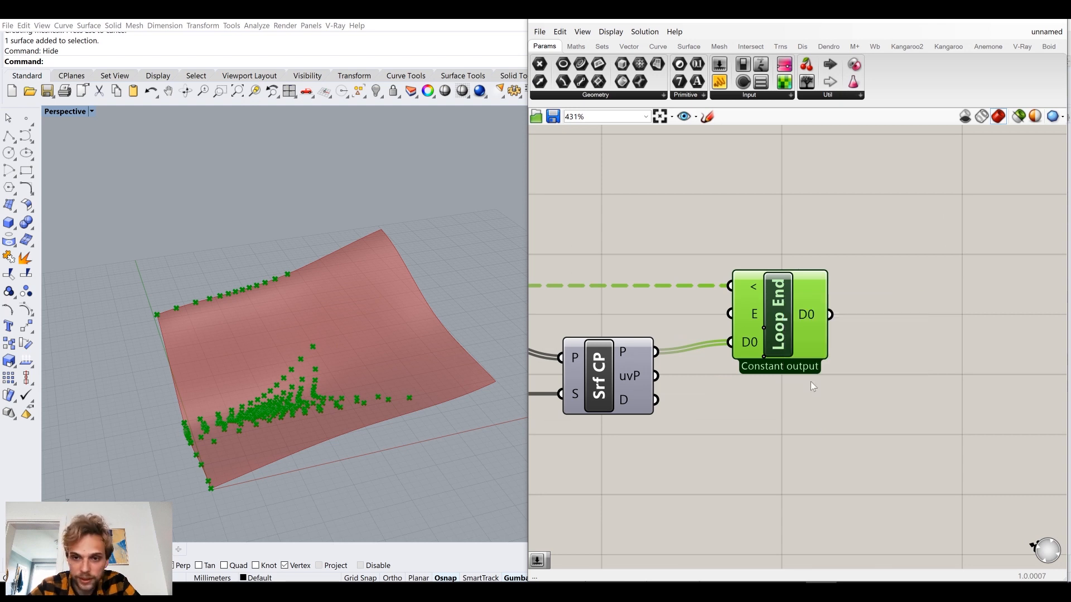
Restart the loop with the button and view the recorded point trails across the surface.
{"action": "scroll", "coordinate": [779, 311], "scroll_direction": "down", "scroll_amount": 4}
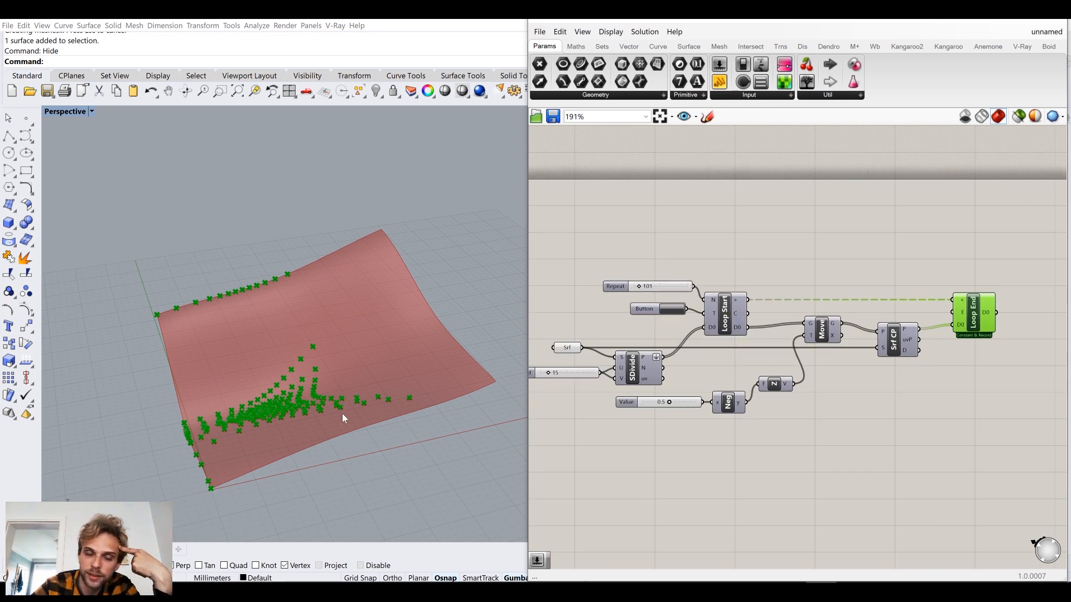
{"action": "left_click", "coordinate": [673, 310]}
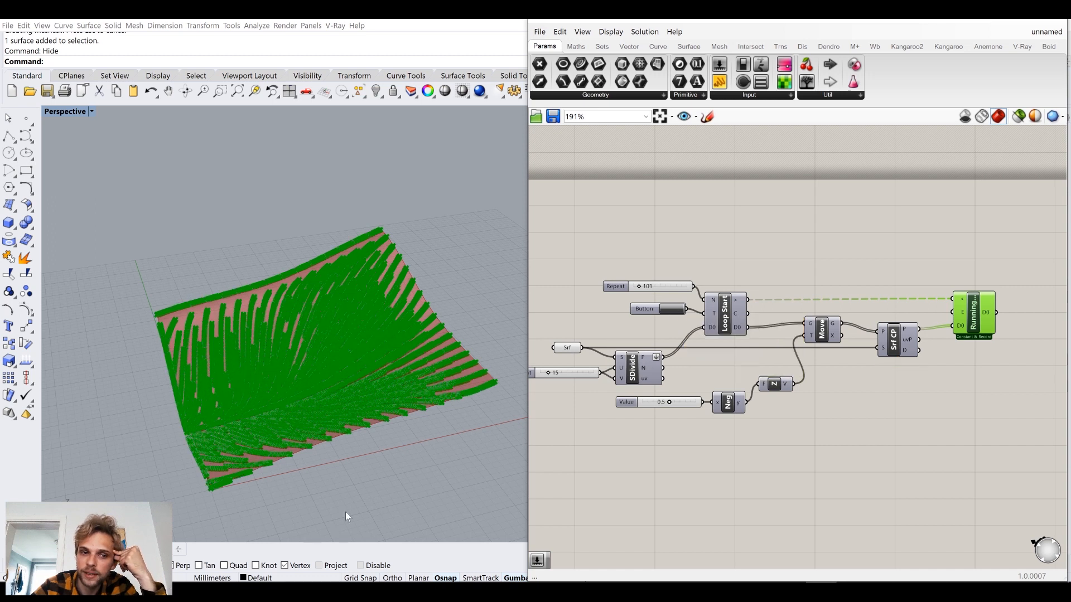
{"action": "scroll", "coordinate": [248, 353], "scroll_direction": "up", "scroll_amount": 5}
{"action": "right_click_drag", "start_coordinate": [299, 414], "coordinate": [379, 328]}
{"action": "scroll", "coordinate": [311, 358], "scroll_direction": "down", "scroll_amount": 5}
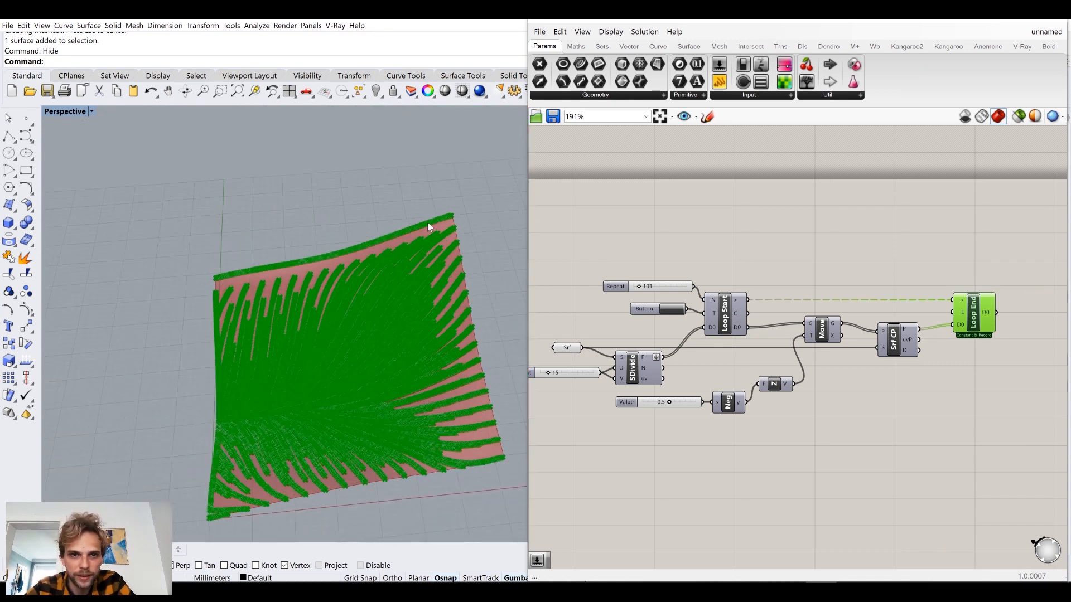
{"action": "right_click_drag", "start_coordinate": [267, 299], "coordinate": [325, 291]}
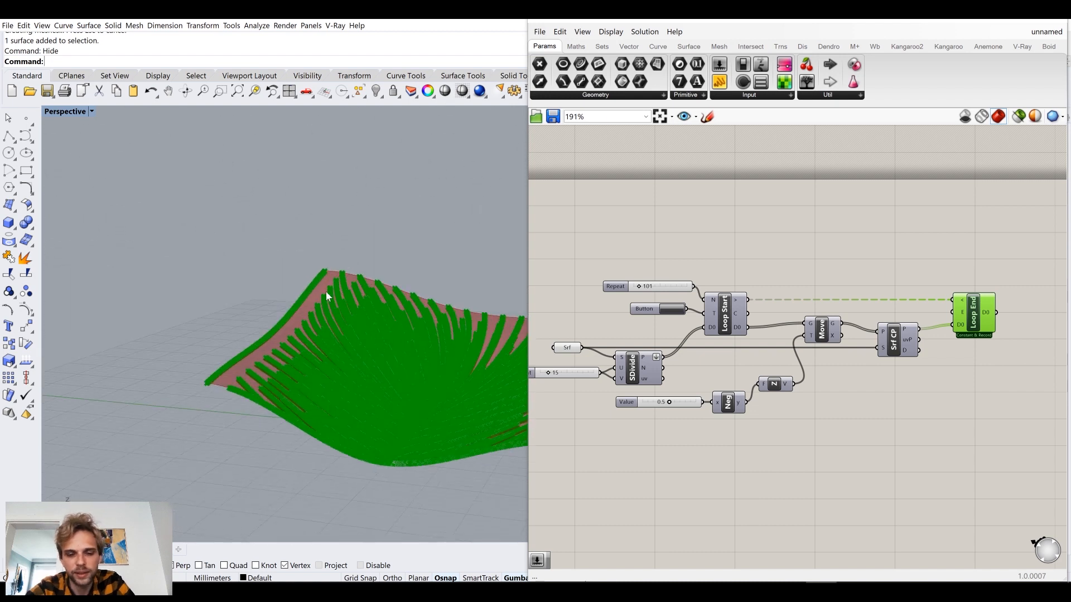
Show the hidden surface again with ShowSelected and turn on its control points with PointsOn.
{"action": "type", "text": "Selected"}
{"action": "key", "text": "Return"}
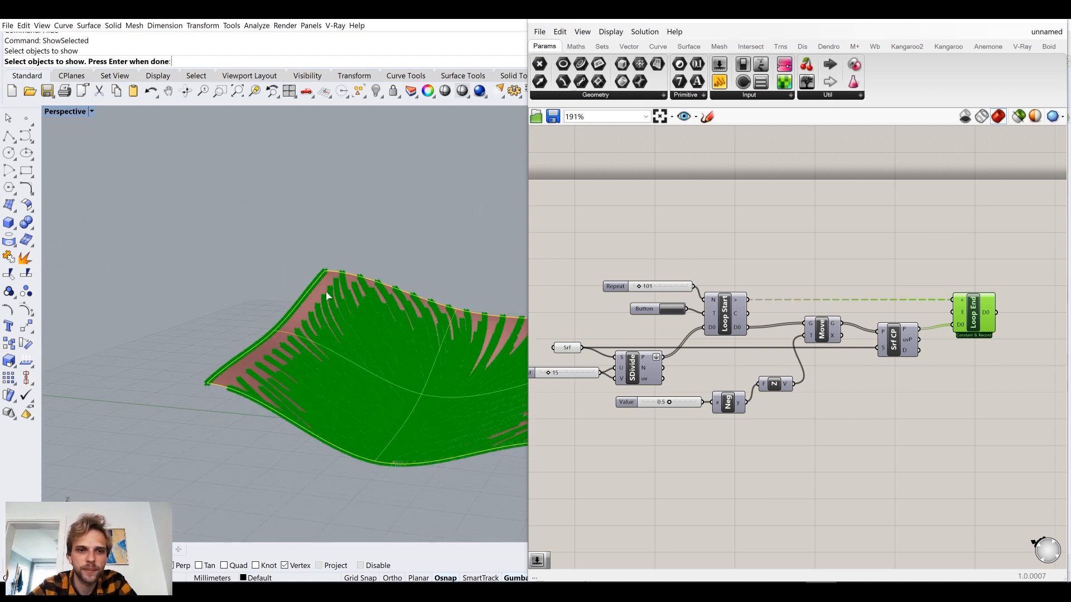
{"action": "left_click", "coordinate": [290, 328]}
{"action": "type", "text": "PointsOn"}
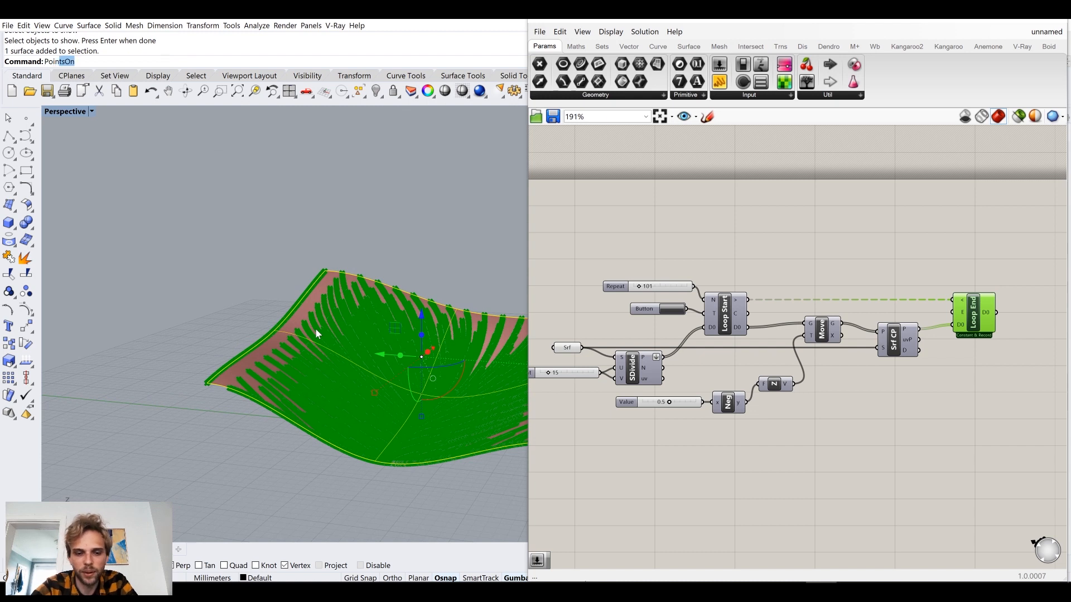
{"action": "key", "text": "Return"}
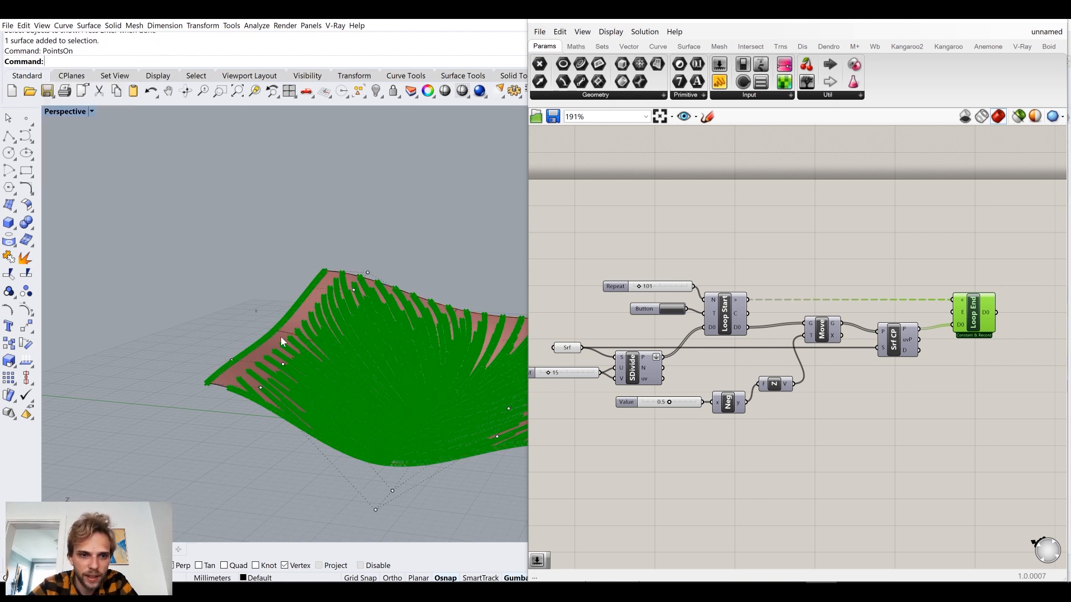
Raise two control points along one edge of the surface to change the recorded trails.
{"action": "left_click", "coordinate": [232, 359]}
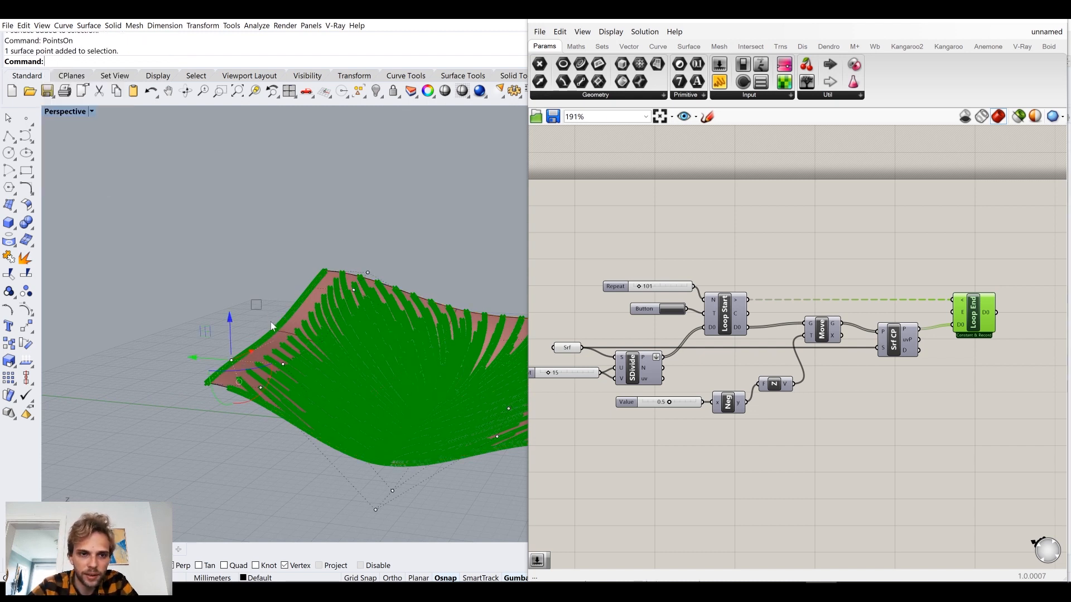
{"action": "left_click", "coordinate": [314, 290], "text": "shift"}
{"action": "left_click_drag", "start_coordinate": [273, 272], "coordinate": [274, 263]}
{"action": "key", "text": "Escape"}
{"action": "key", "text": "Escape"}
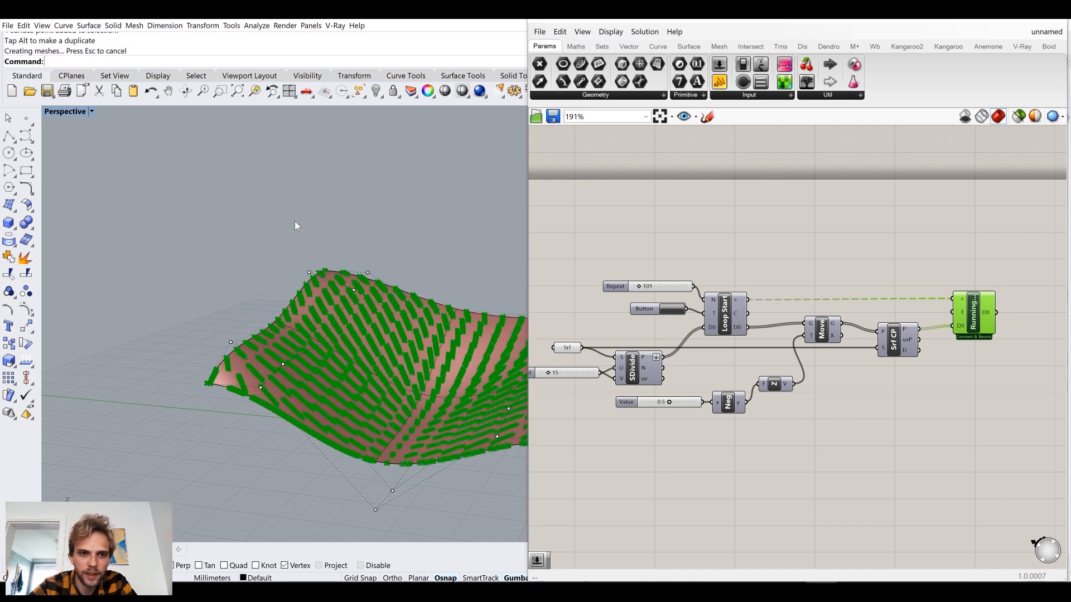
Examine the recorded point trails on the reshaped surface up close and with Loop End deselected.
{"action": "right_click_drag", "start_coordinate": [379, 311], "coordinate": [311, 341]}
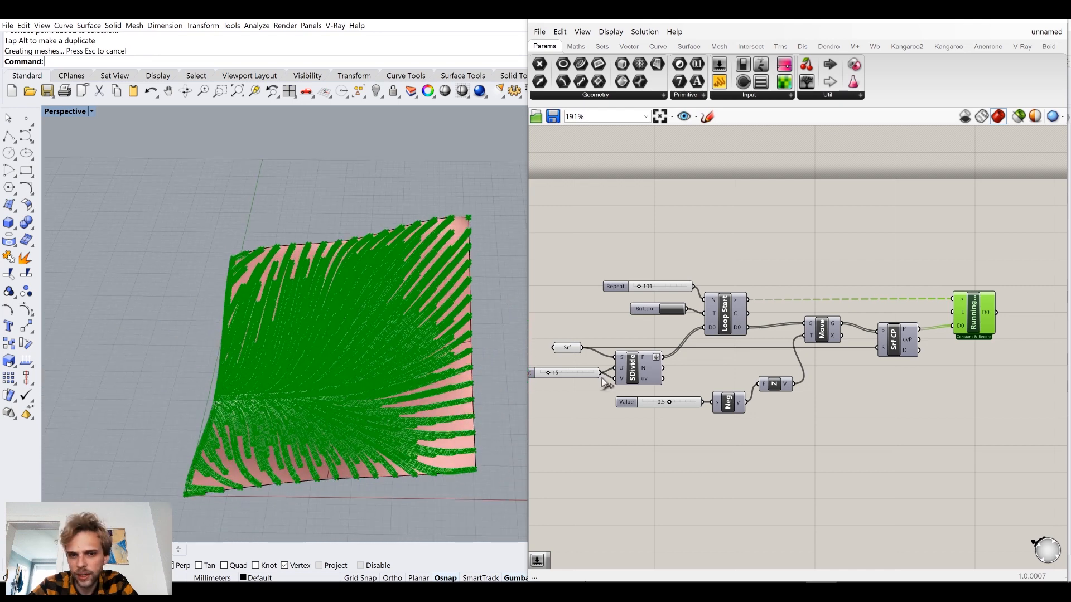
{"action": "scroll", "coordinate": [311, 353], "scroll_direction": "up", "scroll_amount": 8}
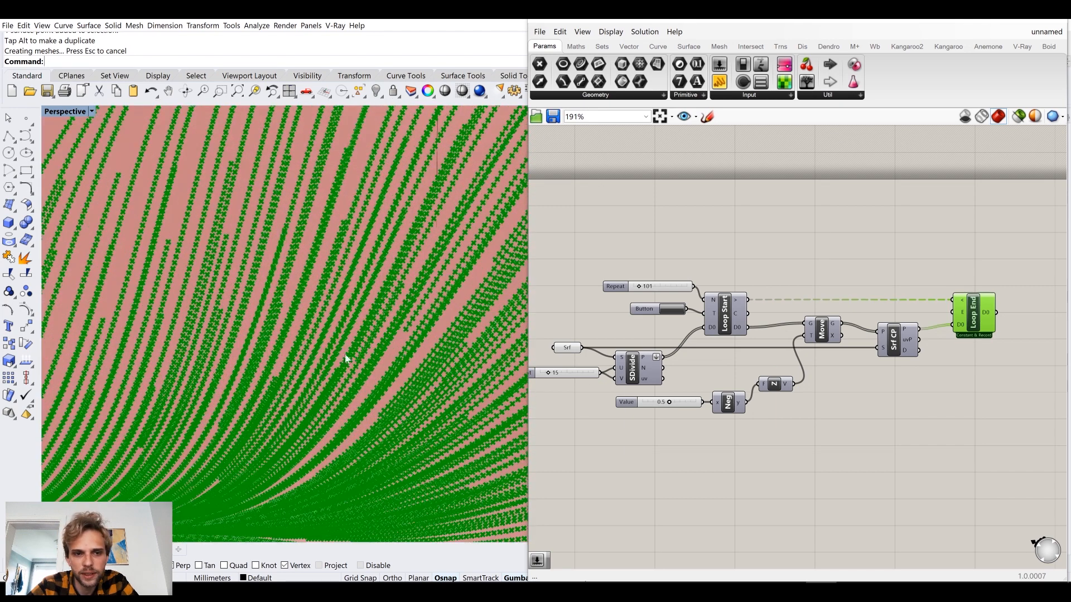
{"action": "scroll", "coordinate": [766, 263], "scroll_direction": "down", "scroll_amount": 4}
{"action": "scroll", "coordinate": [401, 351], "scroll_direction": "down", "scroll_amount": 6}
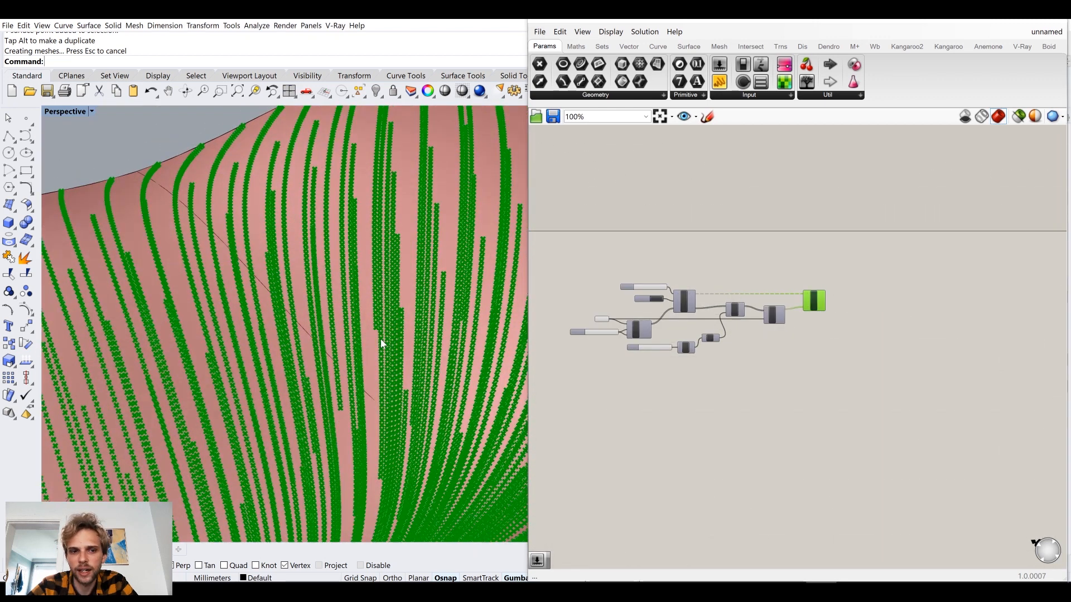
{"action": "right_click_drag", "start_coordinate": [383, 372], "coordinate": [485, 379]}
{"action": "scroll", "coordinate": [859, 290], "scroll_direction": "up", "scroll_amount": 5}
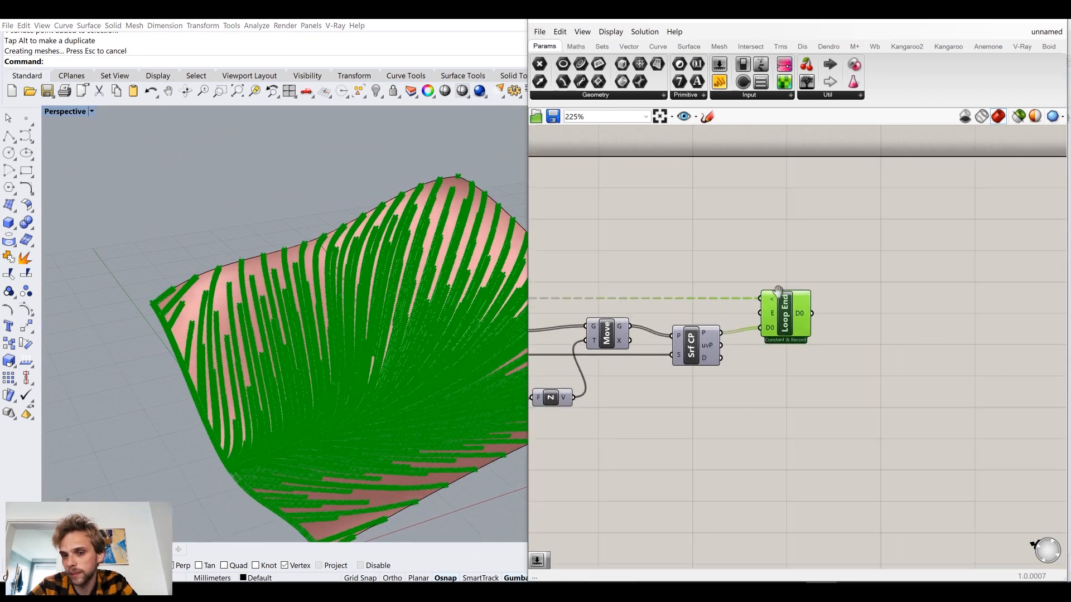
{"action": "left_click", "coordinate": [727, 198]}
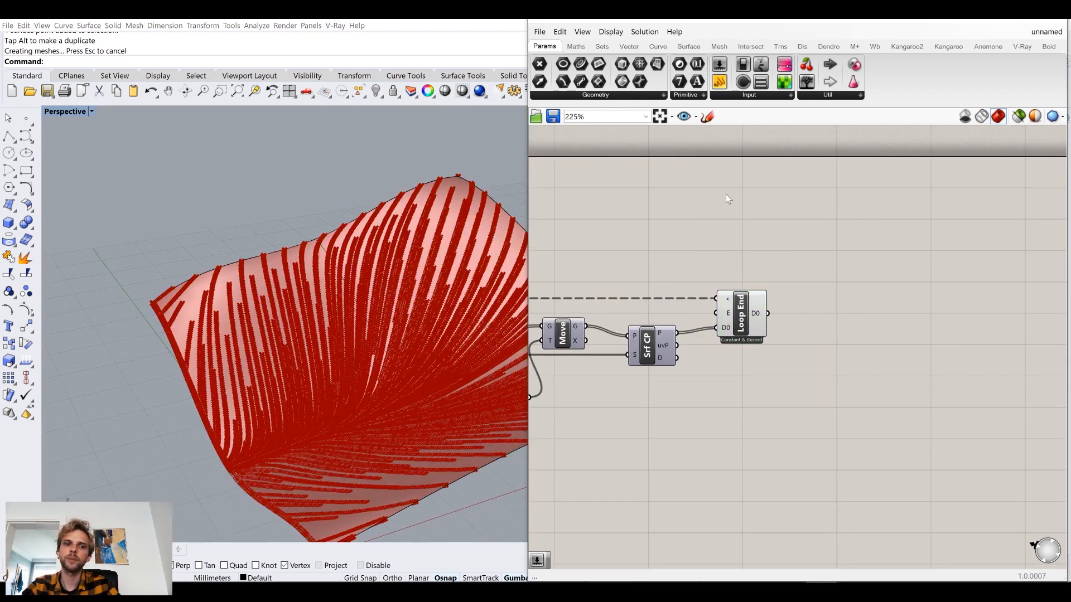
Place an empty Panel on the canvas beside Loop End's D0 output.
{"action": "double_click", "coordinate": [909, 273]}
{"action": "key", "text": "Escape"}
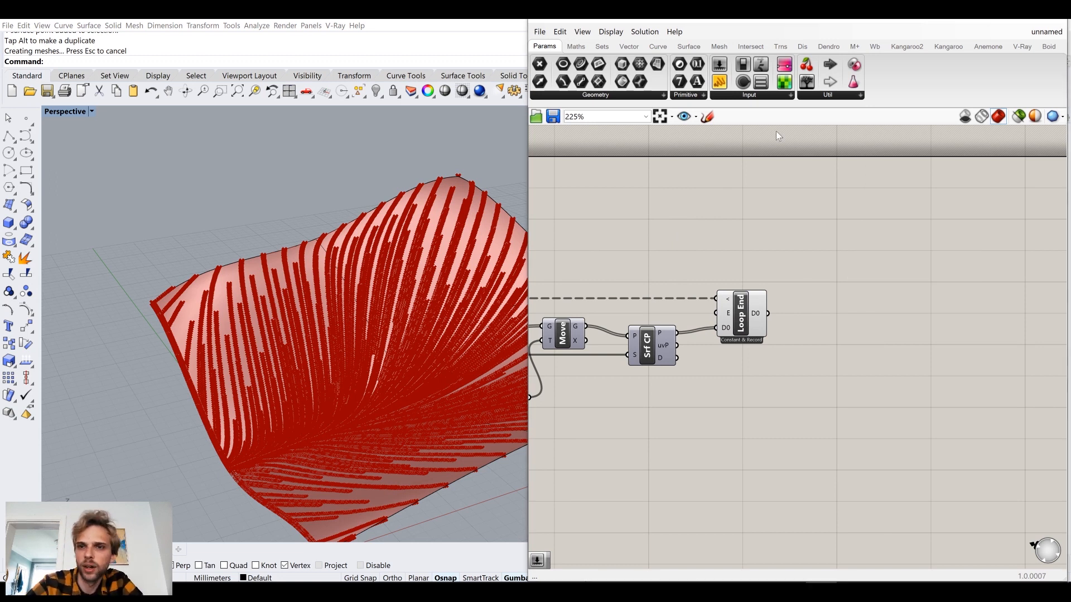
{"action": "left_click", "coordinate": [719, 82]}
{"action": "left_click", "coordinate": [885, 285]}
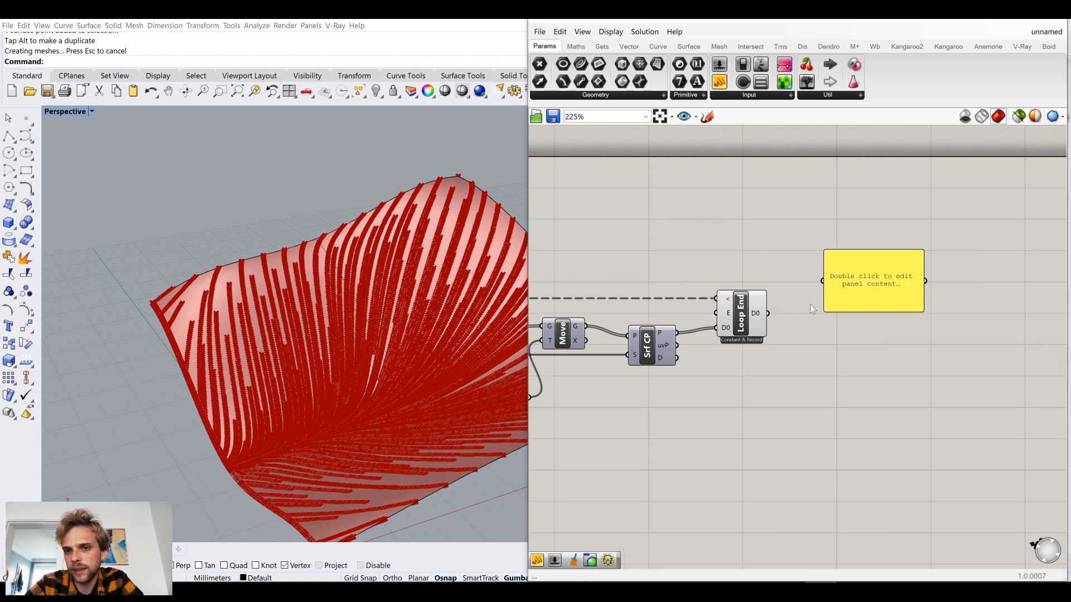
Connect Loop End's D0 output to the Panel to read the recorded point coordinates, and delete the Panel.
{"action": "left_click_drag", "start_coordinate": [821, 284], "coordinate": [822, 284]}
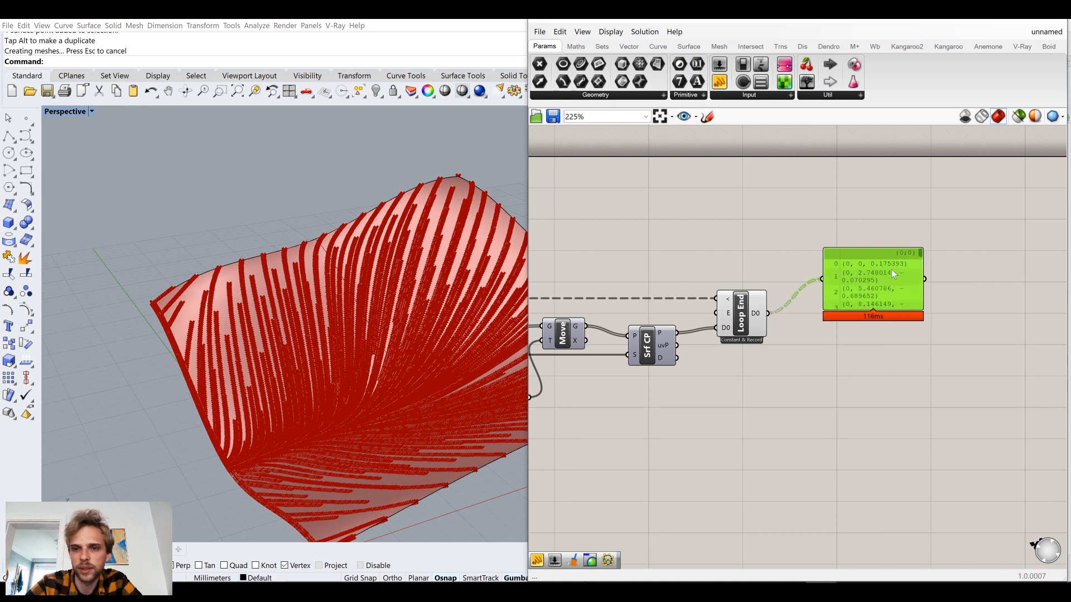
{"action": "key", "text": "Delete"}
Add a PolyLine component and feed Loop End's D0 output into its V input.
{"action": "double_click", "coordinate": [891, 269]}
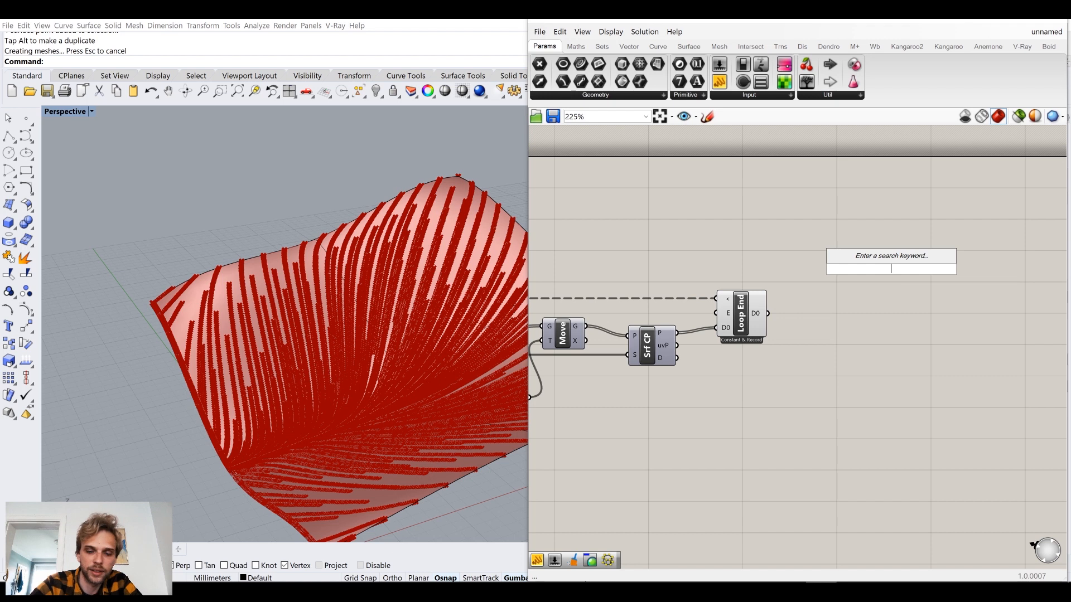
{"action": "type", "text": "polyline"}
{"action": "key", "text": "Return"}
{"action": "left_click_drag", "start_coordinate": [768, 314], "coordinate": [851, 323]}
{"action": "left_click", "coordinate": [689, 293]}
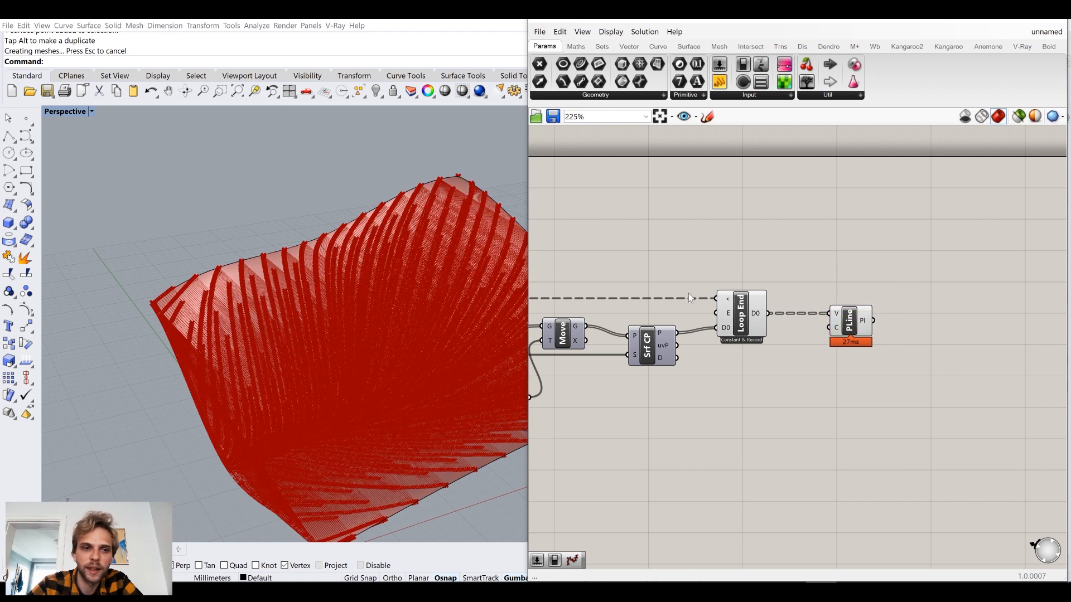
Turn off the viewport preview of the components feeding the PolyLine.
{"action": "scroll", "coordinate": [678, 295], "scroll_direction": "down", "scroll_amount": 5}
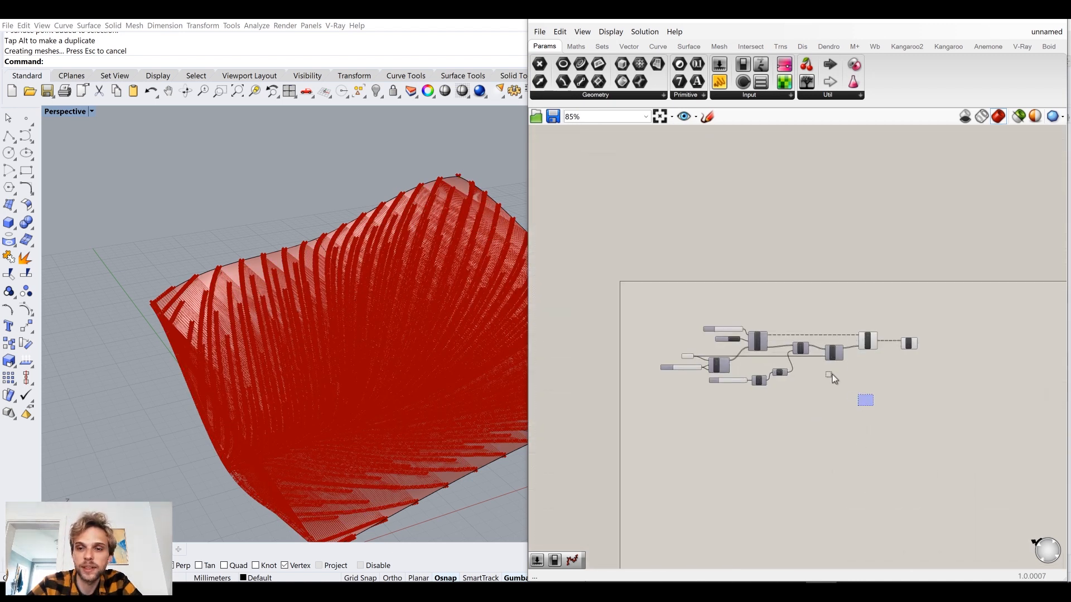
{"action": "left_click_drag", "start_coordinate": [833, 373], "coordinate": [669, 295]}
{"action": "middle_click", "coordinate": [668, 296]}
{"action": "left_click", "coordinate": [704, 257]}
{"action": "left_click", "coordinate": [697, 262]}
Lower the Repeat slider of Loop Start to 0 and examine the polylines on the surface.
{"action": "right_click_drag", "start_coordinate": [330, 385], "coordinate": [337, 349]}
{"action": "scroll", "coordinate": [733, 355], "scroll_direction": "up", "scroll_amount": 8}
{"action": "left_click_drag", "start_coordinate": [687, 303], "coordinate": [634, 310]}
{"action": "left_click", "coordinate": [825, 389]}
{"action": "right_click_drag", "start_coordinate": [423, 390], "coordinate": [228, 361]}
{"action": "scroll", "coordinate": [686, 340], "scroll_direction": "down", "scroll_amount": 3}
{"action": "right_click_drag", "start_coordinate": [1043, 376], "coordinate": [276, 364]}
{"action": "left_click", "coordinate": [912, 313]}
{"action": "left_click", "coordinate": [793, 253]}
{"action": "scroll", "coordinate": [879, 307], "scroll_direction": "down", "scroll_amount": 3}
{"action": "scroll", "coordinate": [780, 272], "scroll_direction": "up", "scroll_amount": 5}
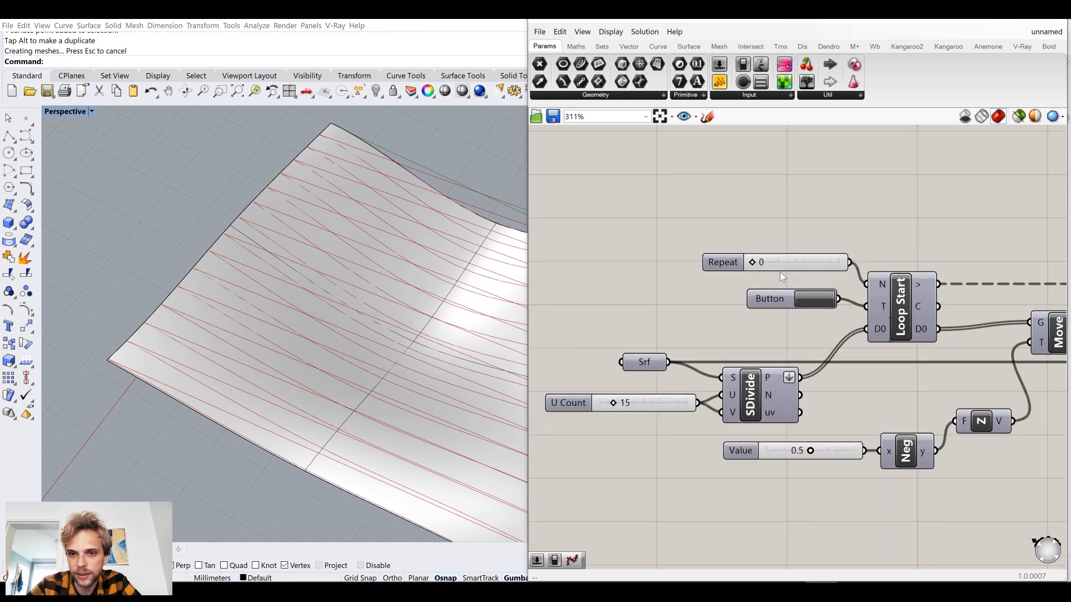
Set the Repeat slider to 1 and examine the polylines near the surface's corner.
{"action": "double_click", "coordinate": [792, 260]}
{"action": "type", "text": "1"}
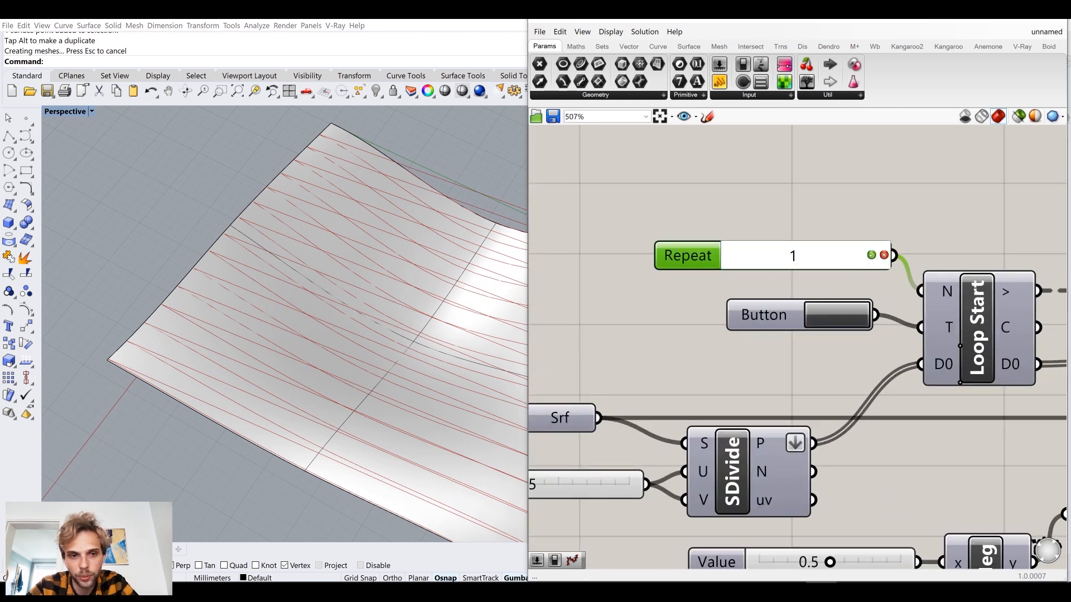
{"action": "key", "text": "Return"}
{"action": "scroll", "coordinate": [116, 386], "scroll_direction": "up", "scroll_amount": 3}
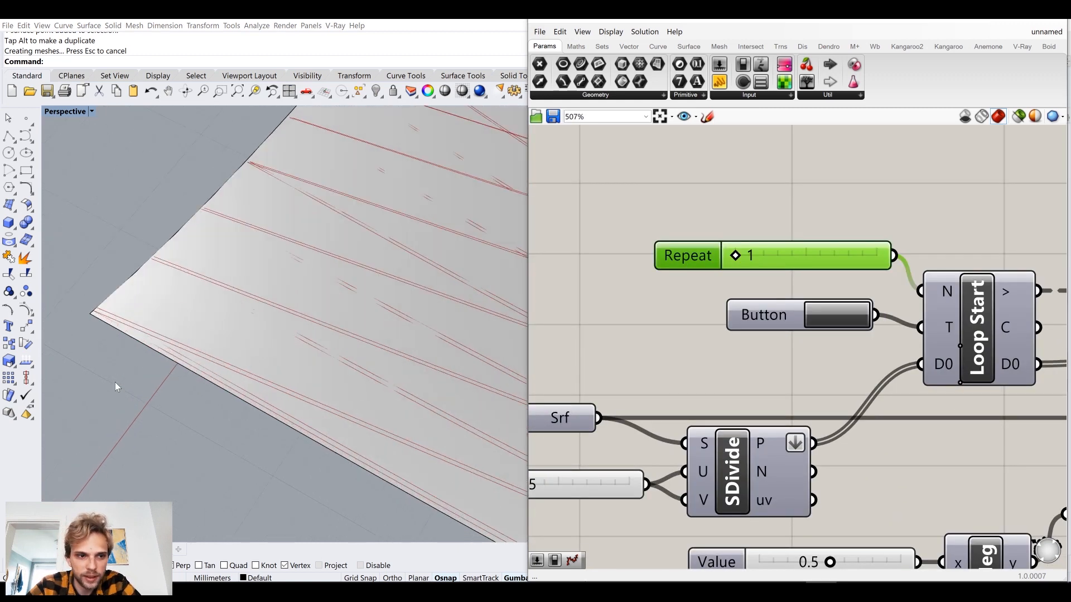
{"action": "scroll", "coordinate": [95, 330], "scroll_direction": "up", "scroll_amount": 4}
{"action": "right_click_drag", "start_coordinate": [100, 305], "coordinate": [177, 309]}
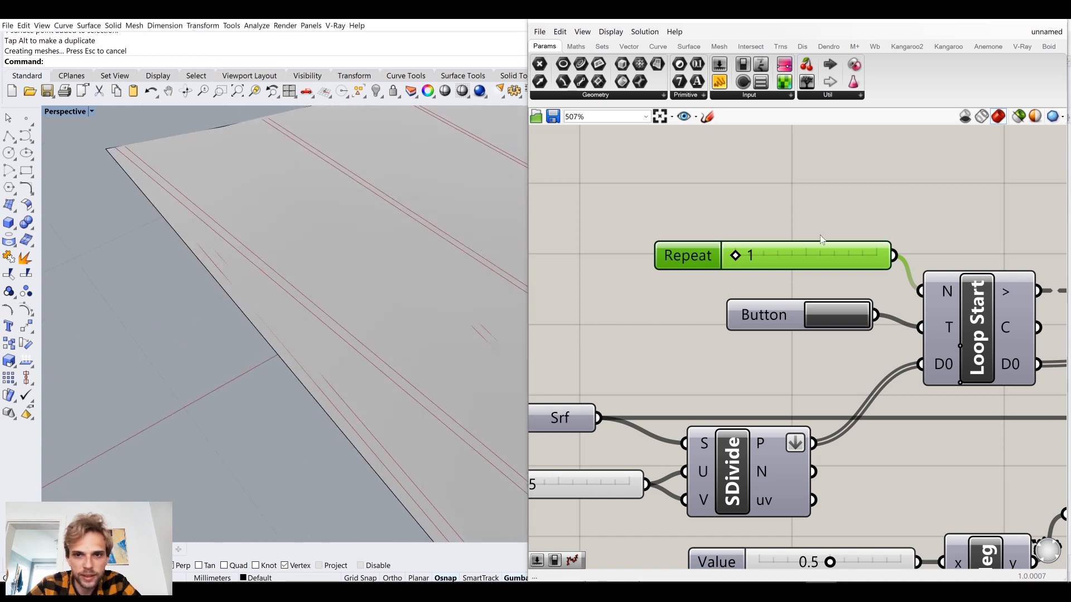
Raise the Repeat slider to 48 and examine the polylines across the whole surface.
{"action": "left_click_drag", "start_coordinate": [737, 256], "coordinate": [743, 256]}
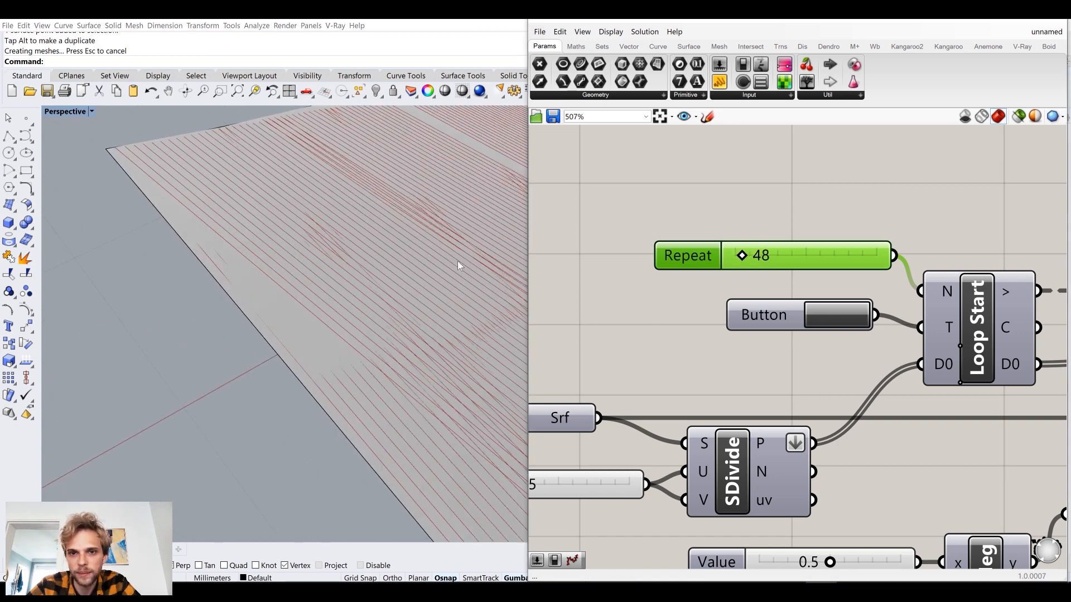
{"action": "scroll", "coordinate": [411, 269], "scroll_direction": "down", "scroll_amount": 3}
{"action": "scroll", "coordinate": [411, 268], "scroll_direction": "down", "scroll_amount": 3}
{"action": "right_click_drag", "start_coordinate": [461, 264], "coordinate": [271, 280], "text": "shift"}
{"action": "scroll", "coordinate": [411, 292], "scroll_direction": "down", "scroll_amount": 6}
{"action": "right_click_drag", "start_coordinate": [409, 292], "coordinate": [266, 417], "text": "shift"}
{"action": "scroll", "coordinate": [306, 302], "scroll_direction": "up", "scroll_amount": 5}
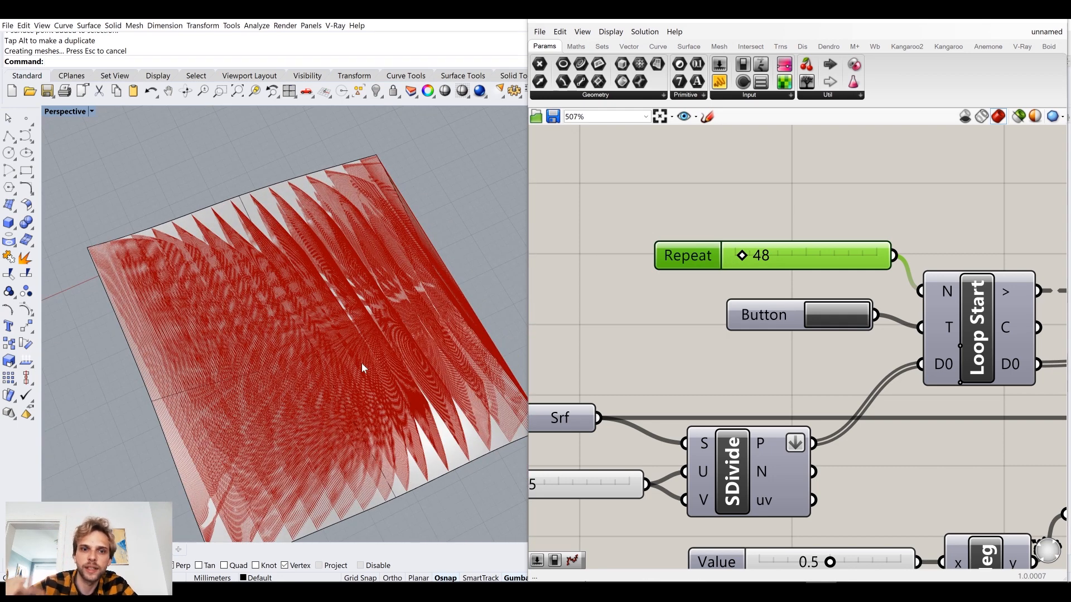
{"action": "right_click_drag", "start_coordinate": [271, 450], "coordinate": [180, 414]}
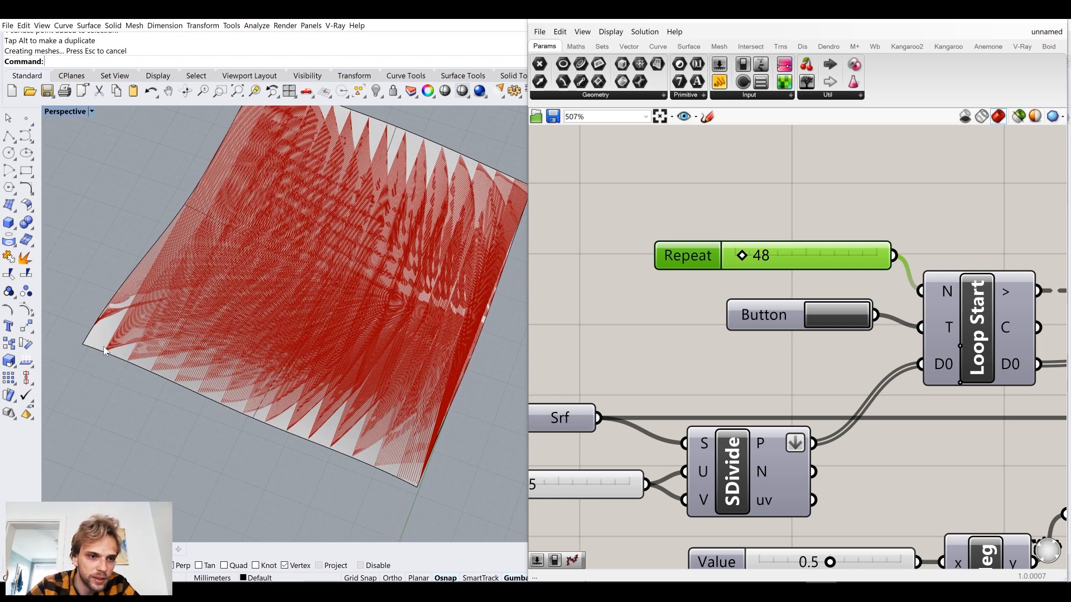
Turn Loop End's preview back on to show the recorded points together with the polylines.
{"action": "scroll", "coordinate": [104, 350], "scroll_direction": "up", "scroll_amount": 4}
{"action": "scroll", "coordinate": [744, 314], "scroll_direction": "down", "scroll_amount": 5}
{"action": "right_click_drag", "start_coordinate": [1048, 321], "coordinate": [753, 298]}
{"action": "scroll", "coordinate": [734, 293], "scroll_direction": "up", "scroll_amount": 3}
{"action": "left_click", "coordinate": [700, 305]}
{"action": "middle_click", "coordinate": [704, 302]}
{"action": "left_click", "coordinate": [724, 278]}
{"action": "left_click", "coordinate": [791, 207]}
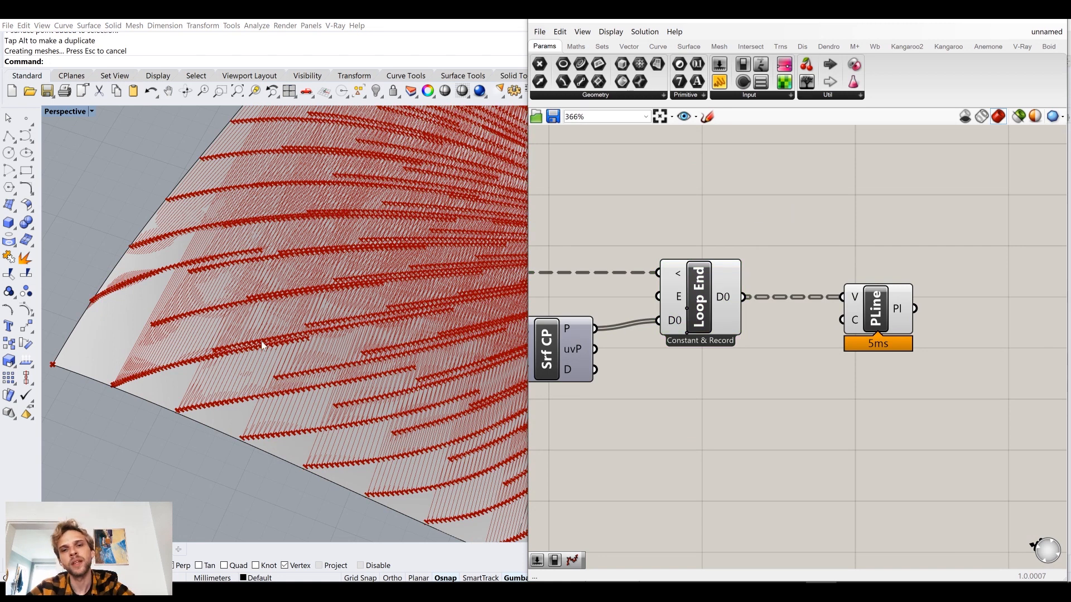
Add a Flip component to the canvas and park it away from the PolyLine component.
{"action": "right_click_drag", "start_coordinate": [773, 237], "coordinate": [727, 259]}
{"action": "double_click", "coordinate": [776, 209]}
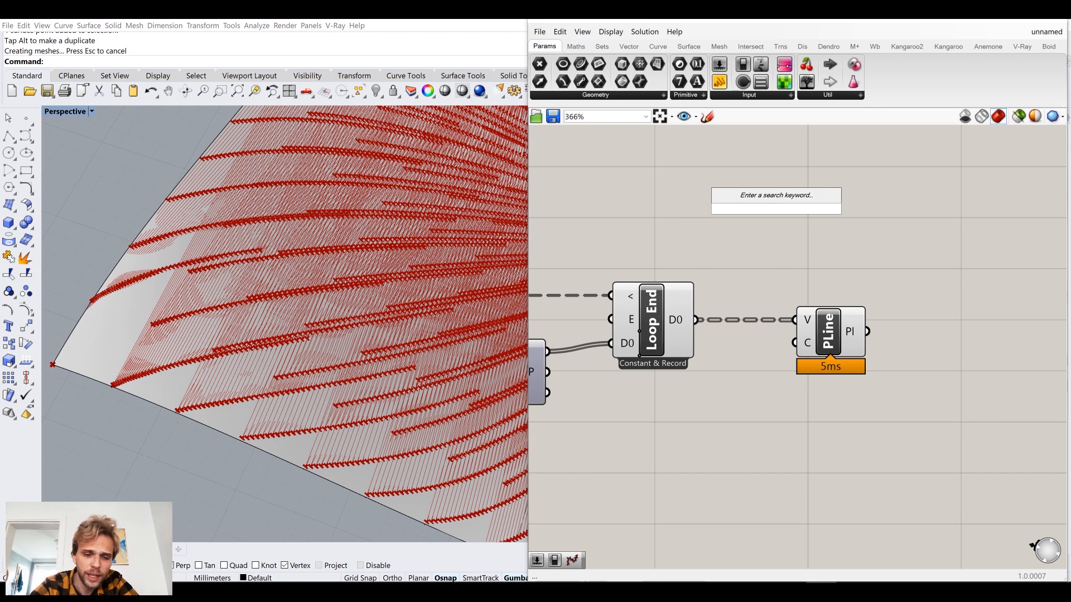
{"action": "type", "text": "flip"}
{"action": "left_click", "coordinate": [779, 161]}
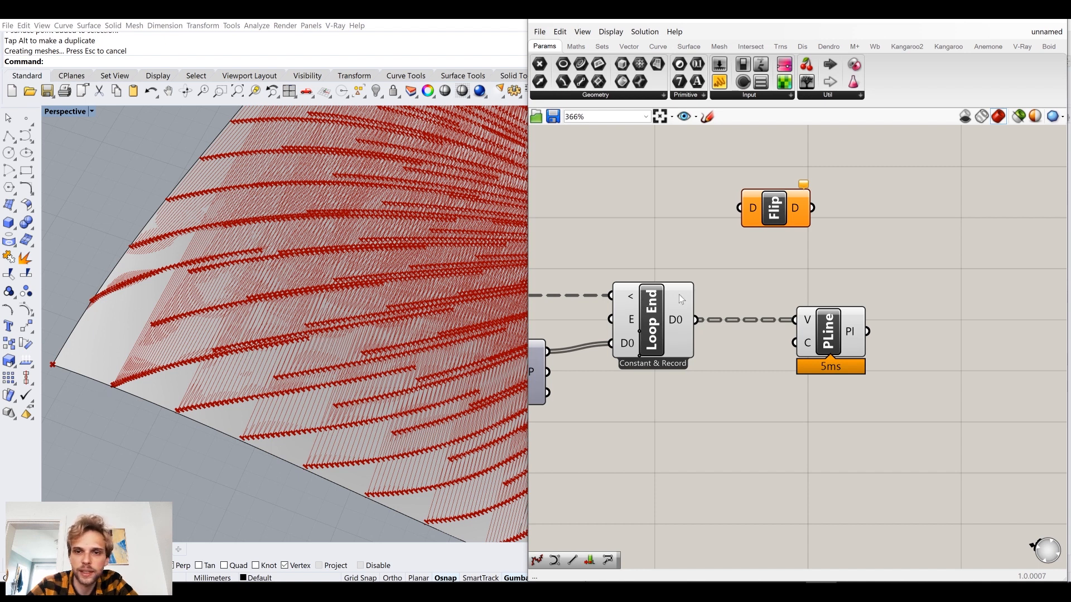
{"action": "left_click_drag", "start_coordinate": [778, 206], "coordinate": [1034, 187]}
Add a Point List component and feed Loop End's D0 output into its P input.
{"action": "double_click", "coordinate": [815, 189]}
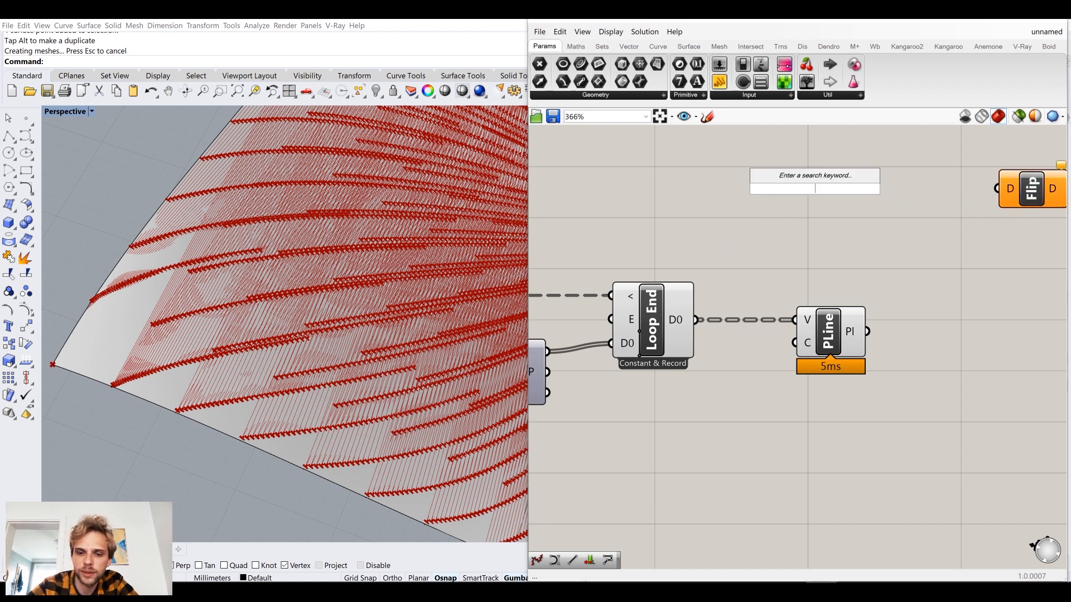
{"action": "type", "text": "point li"}
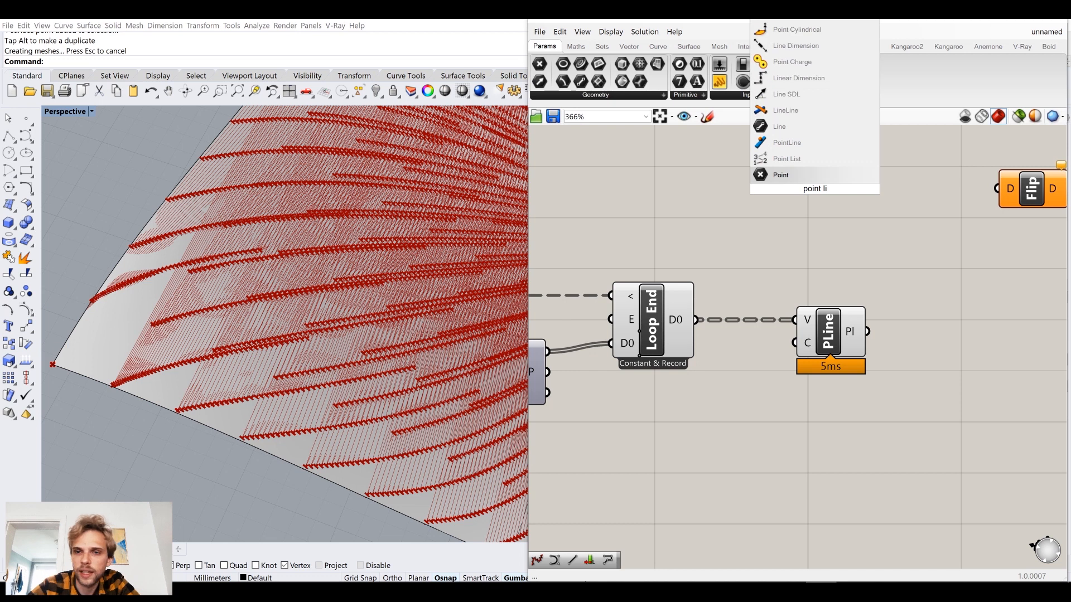
{"action": "left_click", "coordinate": [811, 162]}
{"action": "left_click_drag", "start_coordinate": [698, 323], "coordinate": [789, 175]}
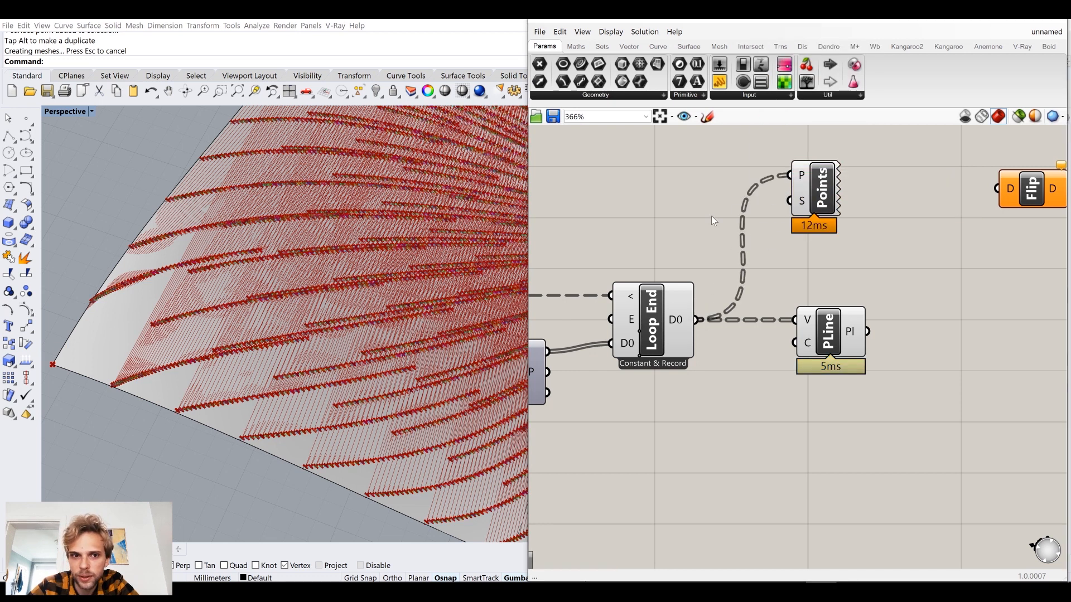
Create a number slider with value 1 and connect it to the Point List's S input.
{"action": "double_click", "coordinate": [673, 207]}
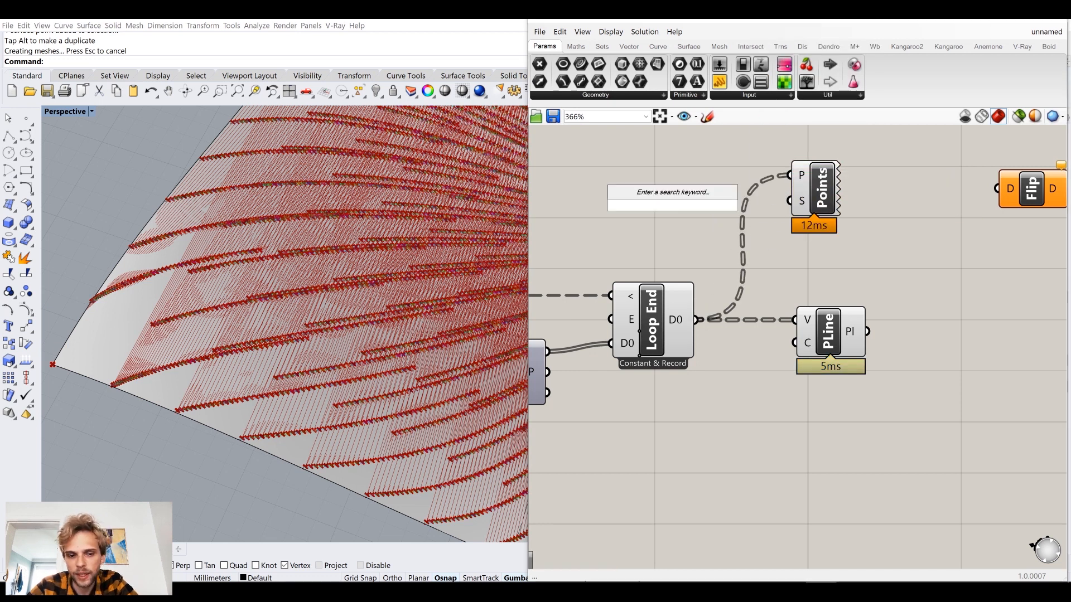
{"action": "type", "text": "1"}
{"action": "key", "text": "Return"}
{"action": "left_click_drag", "start_coordinate": [756, 206], "coordinate": [802, 201]}
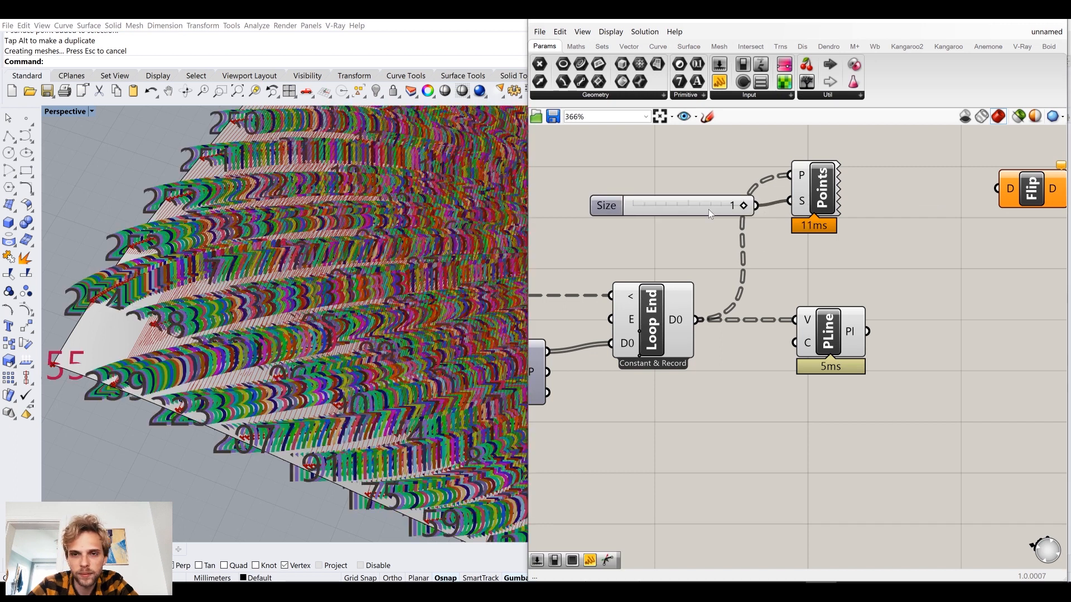
Replace the Point List's size slider with a new one set to 0.2, deleting the old slider.
{"action": "double_click", "coordinate": [641, 191]}
{"action": "type", "text": "0.2"}
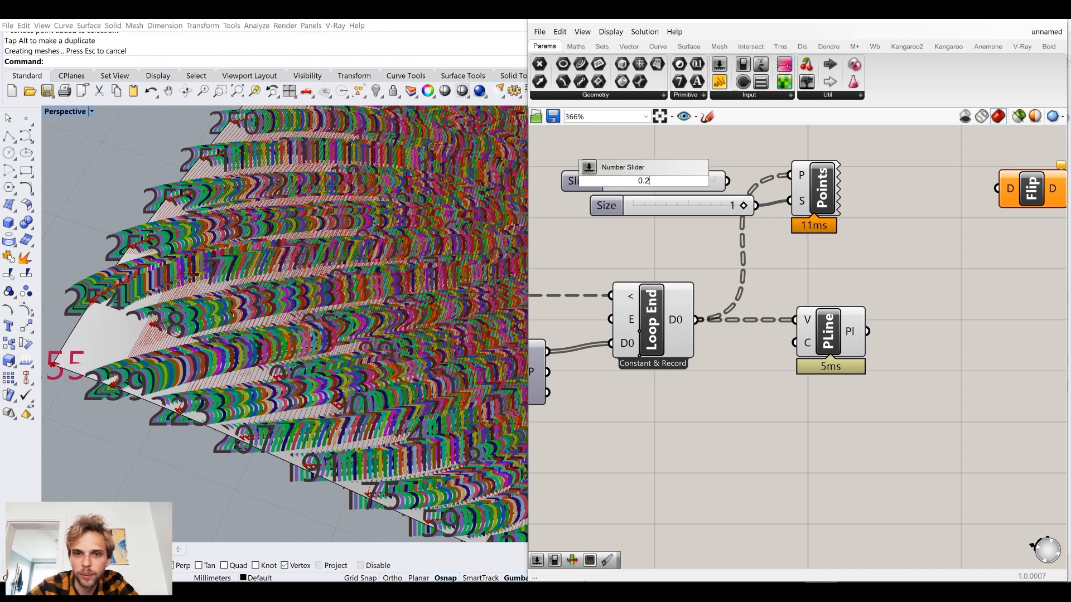
{"action": "key", "text": "Return"}
{"action": "left_click_drag", "start_coordinate": [728, 181], "coordinate": [798, 201]}
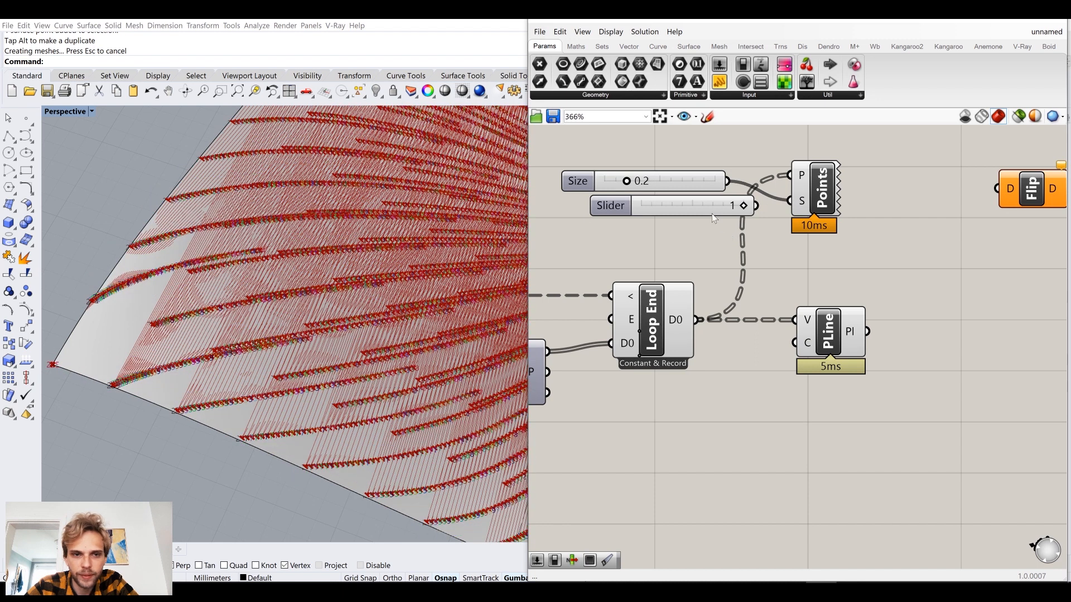
{"action": "left_click", "coordinate": [712, 213]}
{"action": "key", "text": "Delete"}
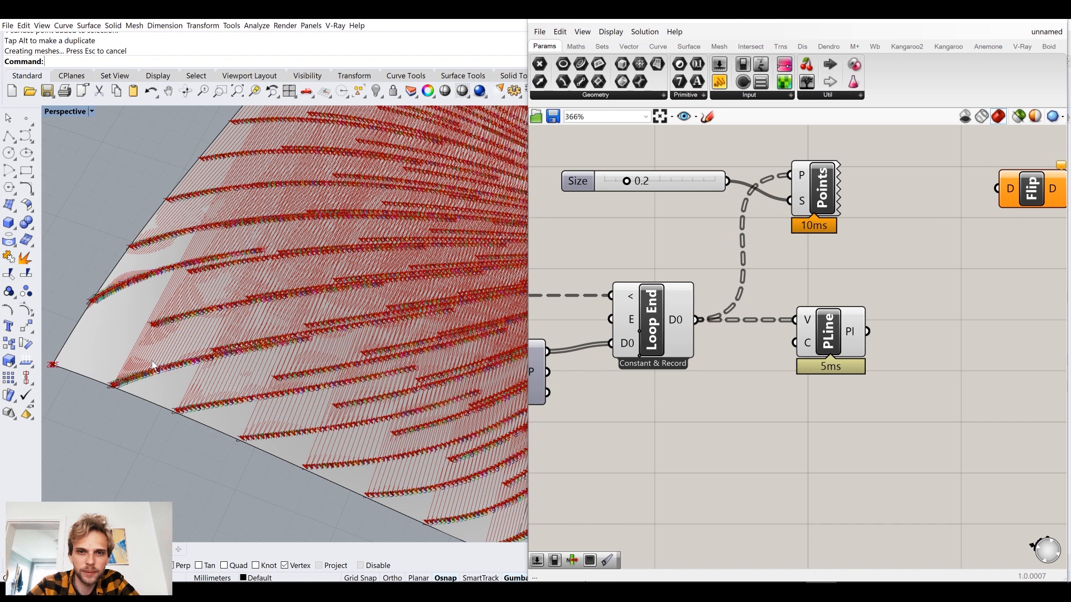
Examine the point index labels near the surface's corner, and delete the Point List with its Size slider.
{"action": "right_click_drag", "start_coordinate": [151, 365], "coordinate": [313, 271], "text": "shift"}
{"action": "scroll", "coordinate": [152, 365], "scroll_direction": "up", "scroll_amount": 3}
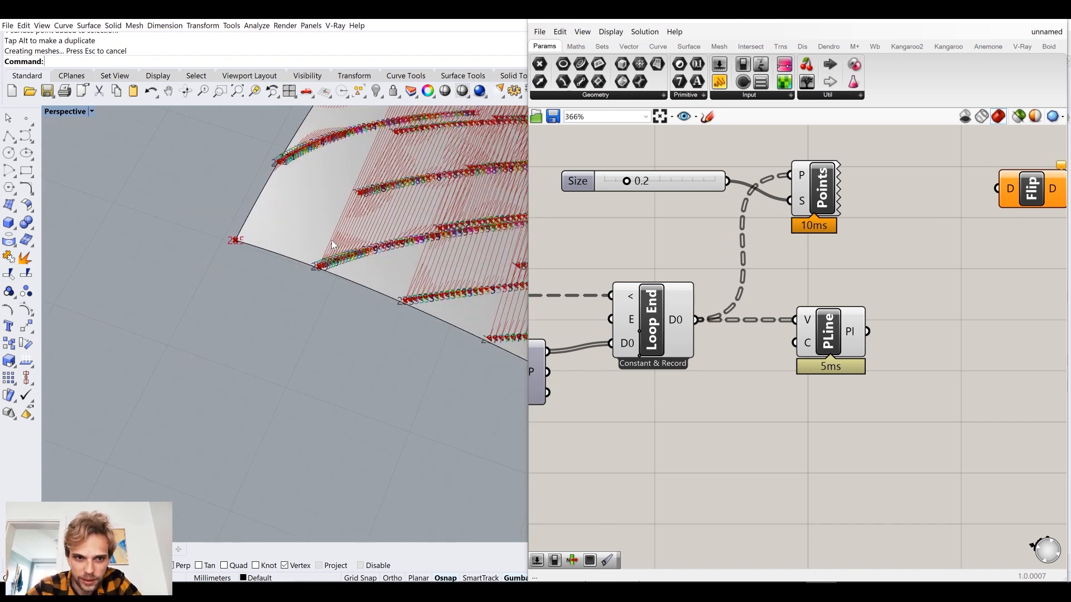
{"action": "scroll", "coordinate": [326, 290], "scroll_direction": "up", "scroll_amount": 3}
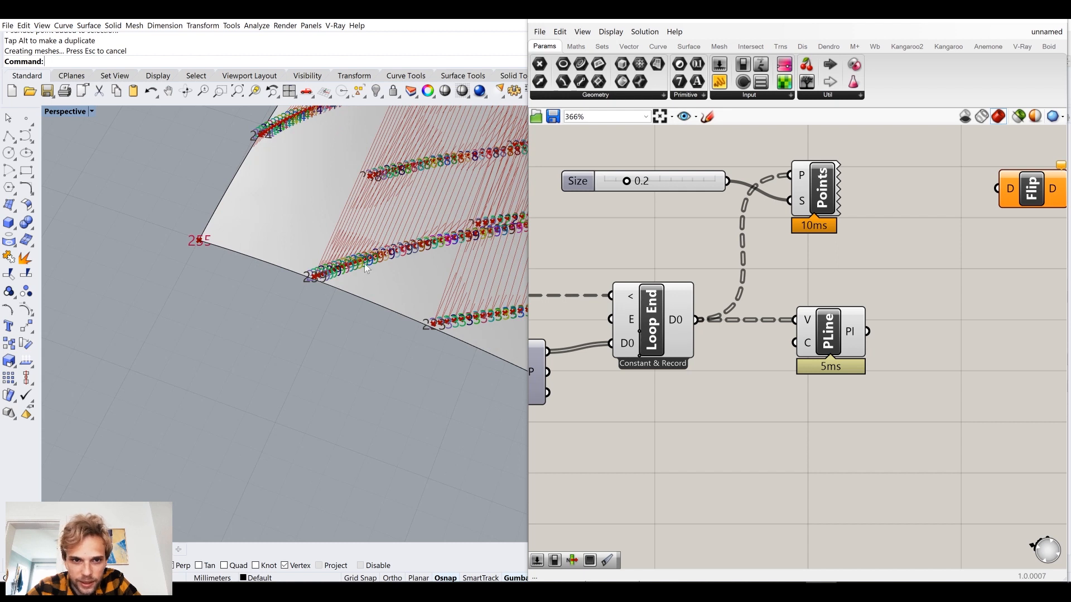
{"action": "scroll", "coordinate": [367, 269], "scroll_direction": "up", "scroll_amount": 3}
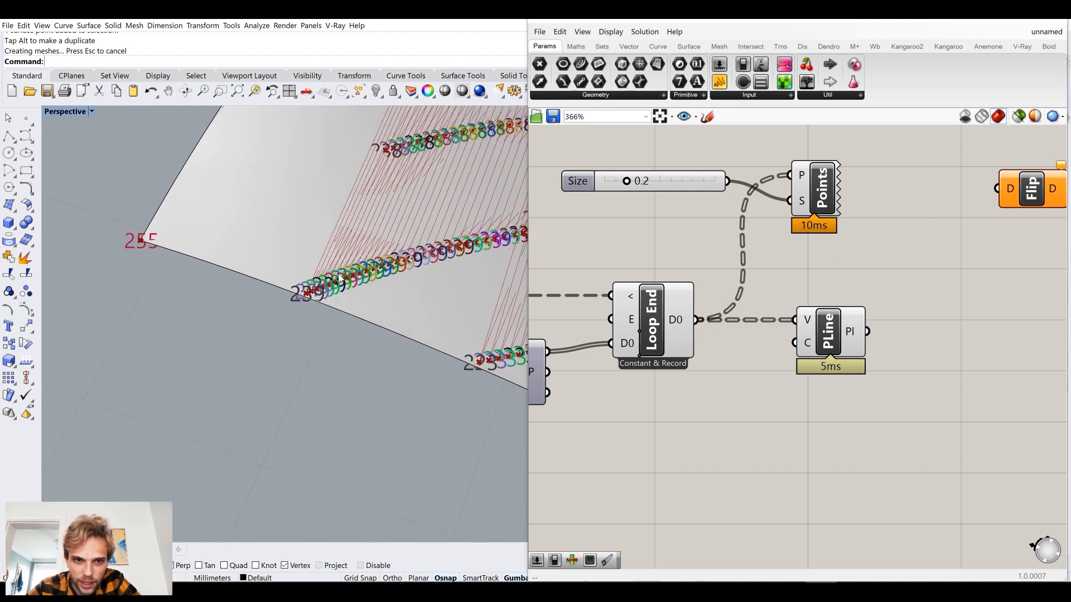
{"action": "left_click_drag", "start_coordinate": [896, 254], "coordinate": [664, 161]}
{"action": "key", "text": "Delete"}
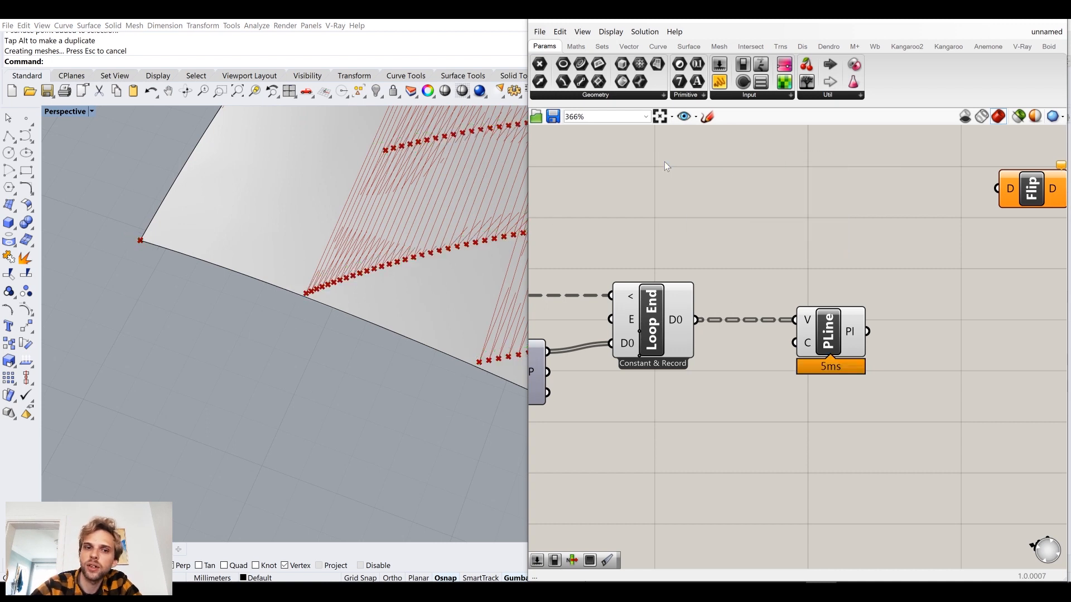
Wire the Flip component between Loop End's D0 output and the PolyLine's V input.
{"action": "left_click_drag", "start_coordinate": [1031, 189], "coordinate": [781, 254]}
{"action": "mouse_move", "coordinate": [697, 319]}
{"action": "left_mouse_down"}
{"action": "mouse_move", "coordinate": [764, 257]}
{"action": "mouse_move", "coordinate": [739, 251]}
{"action": "mouse_move", "coordinate": [794, 254]}
{"action": "mouse_move", "coordinate": [801, 294]}
{"action": "mouse_move", "coordinate": [858, 239]}
{"action": "mouse_move", "coordinate": [754, 255]}
{"action": "mouse_move", "coordinate": [801, 294]}
{"action": "mouse_move", "coordinate": [795, 319]}
{"action": "mouse_move", "coordinate": [912, 321]}
{"action": "left_mouse_up"}
{"action": "scroll", "coordinate": [423, 229], "scroll_direction": "down", "scroll_amount": 10}
{"action": "right_click_drag", "start_coordinate": [401, 237], "coordinate": [437, 232], "text": "shift"}
Turn off Loop End's preview and hide the surface in Rhino.
{"action": "left_click", "coordinate": [670, 306]}
{"action": "middle_click", "coordinate": [670, 306]}
{"action": "left_click", "coordinate": [695, 228]}
{"action": "left_click", "coordinate": [400, 251]}
{"action": "key", "text": "ctrl+h"}
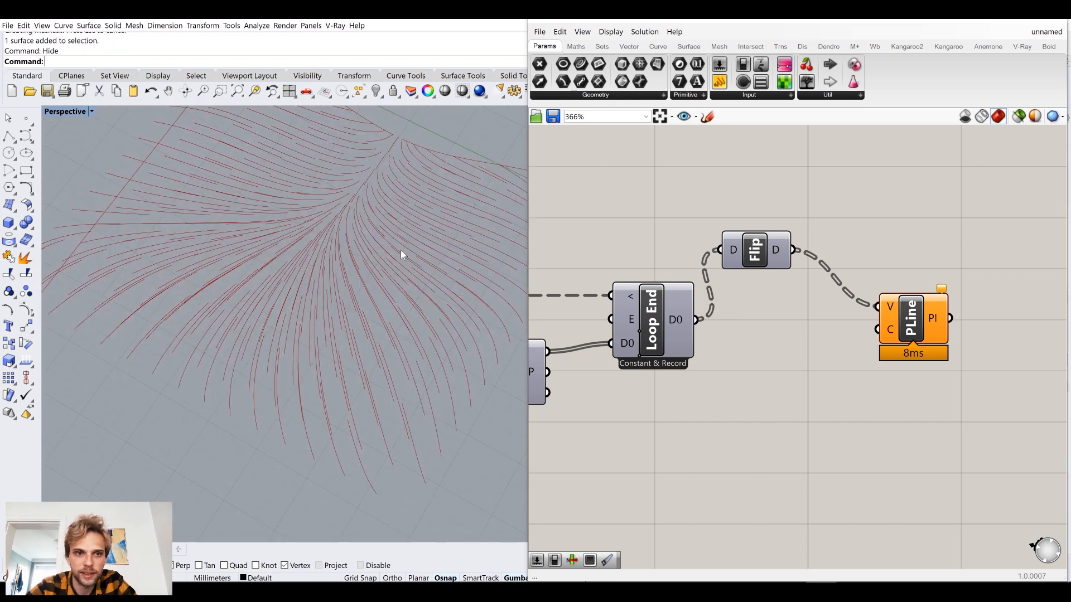
Examine the flow polylines from several angles and read the PolyLine component's warning.
{"action": "right_click_drag", "start_coordinate": [315, 304], "coordinate": [406, 311]}
{"action": "scroll", "coordinate": [406, 311], "scroll_direction": "down", "scroll_amount": 4}
{"action": "right_click_drag", "start_coordinate": [368, 267], "coordinate": [395, 274]}
{"action": "right_click_drag", "start_coordinate": [761, 251], "coordinate": [811, 233]}
{"action": "scroll", "coordinate": [813, 232], "scroll_direction": "down", "scroll_amount": 6}
{"action": "scroll", "coordinate": [824, 249], "scroll_direction": "up", "scroll_amount": 6}
{"action": "right_click_drag", "start_coordinate": [973, 238], "coordinate": [818, 248]}
{"action": "mouse_move", "coordinate": [818, 249]}
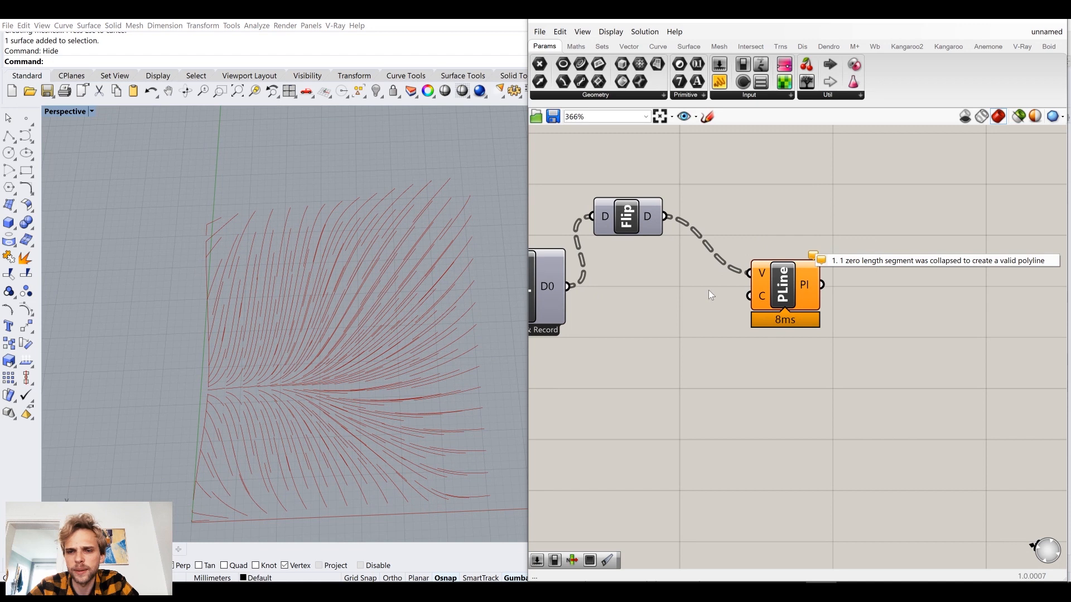
Move the PolyLine component in line with the Flip component and deselect it.
{"action": "left_click_drag", "start_coordinate": [787, 304], "coordinate": [755, 275]}
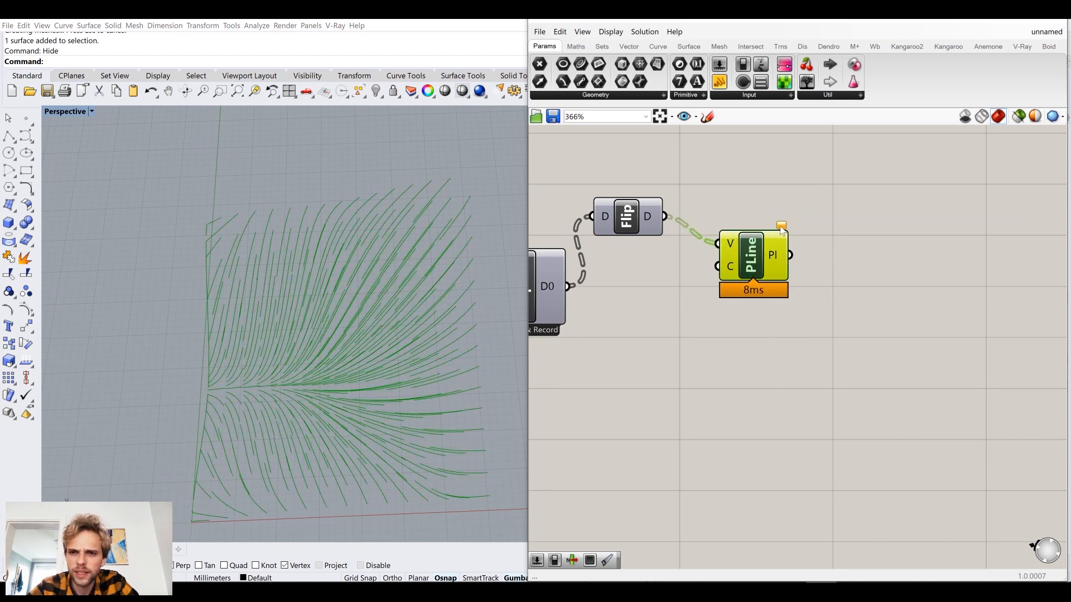
{"action": "left_click_drag", "start_coordinate": [745, 277], "coordinate": [762, 218]}
{"action": "left_click", "coordinate": [742, 304]}
{"action": "left_click", "coordinate": [774, 319]}
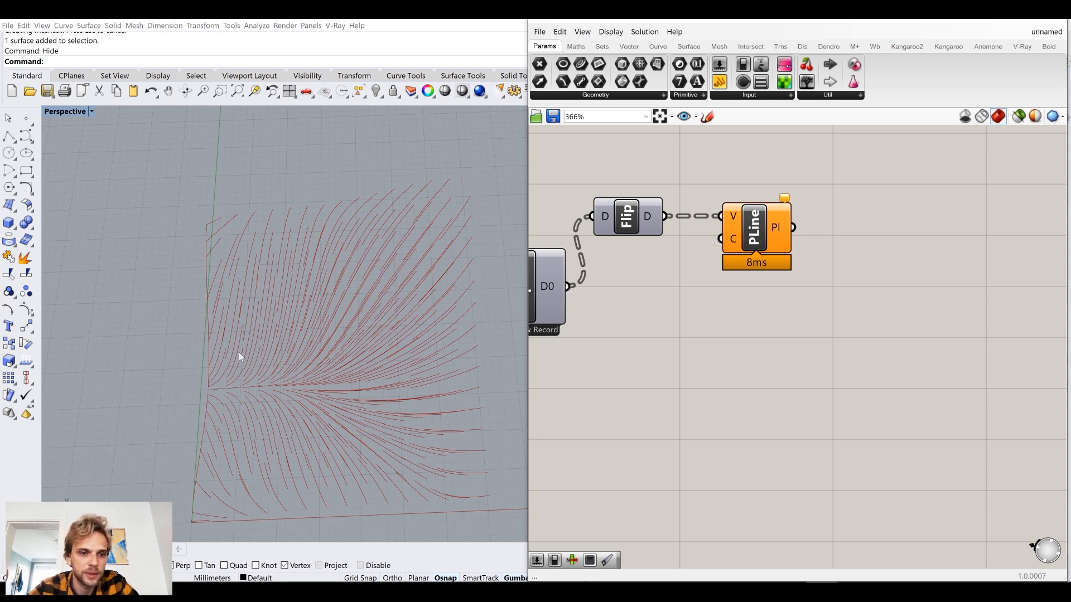
Raise the Repeat slider to 137 and further to 196, examining where the polylines merge.
{"action": "scroll", "coordinate": [827, 307], "scroll_direction": "down", "scroll_amount": 5}
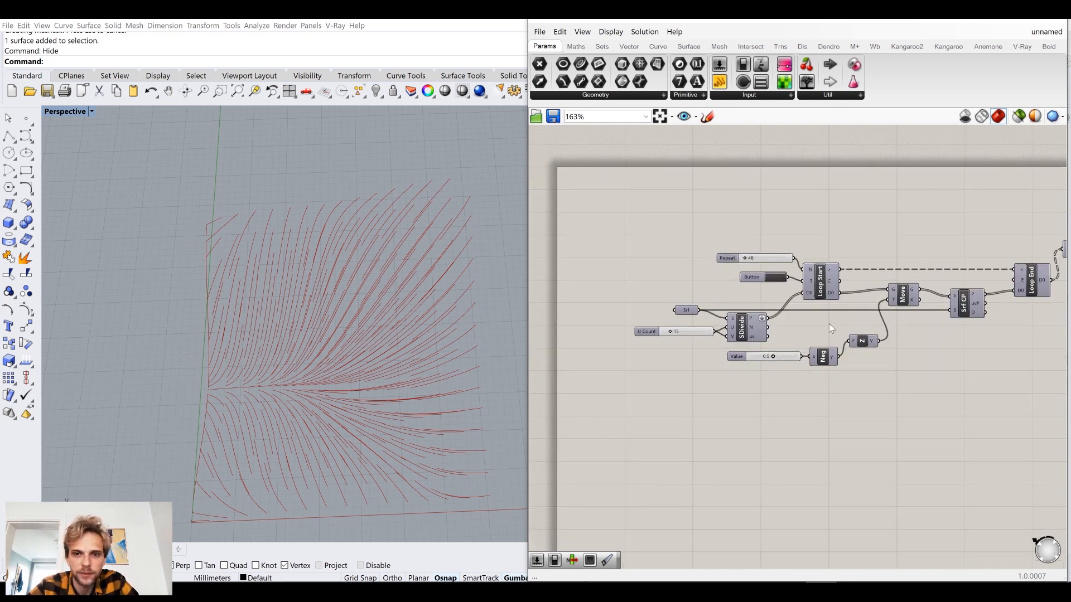
{"action": "scroll", "coordinate": [720, 247], "scroll_direction": "up", "scroll_amount": 7}
{"action": "left_click_drag", "start_coordinate": [585, 282], "coordinate": [669, 285]}
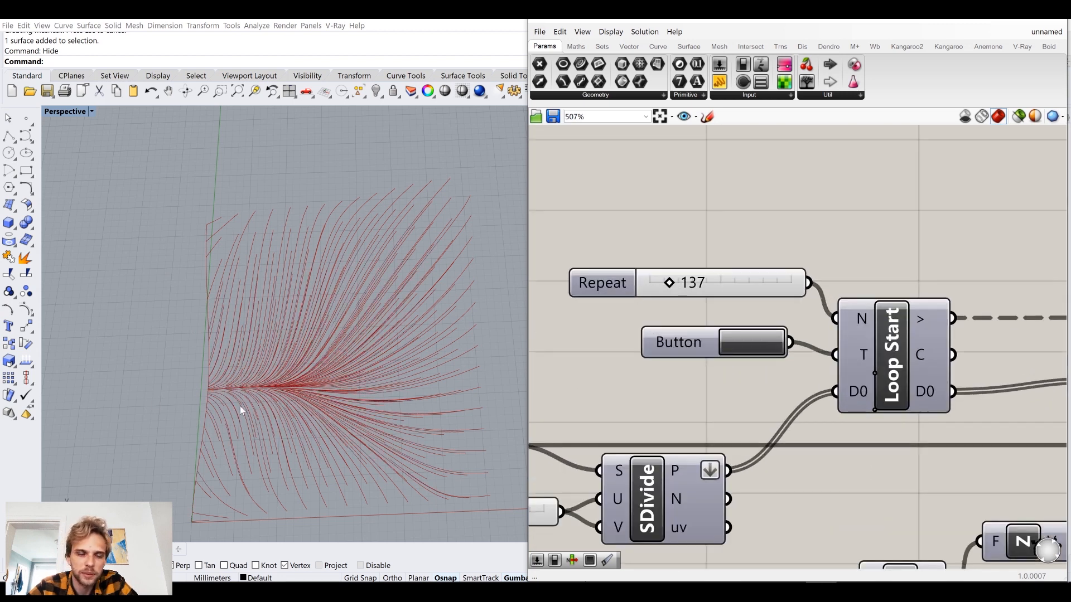
{"action": "scroll", "coordinate": [230, 398], "scroll_direction": "up", "scroll_amount": 6}
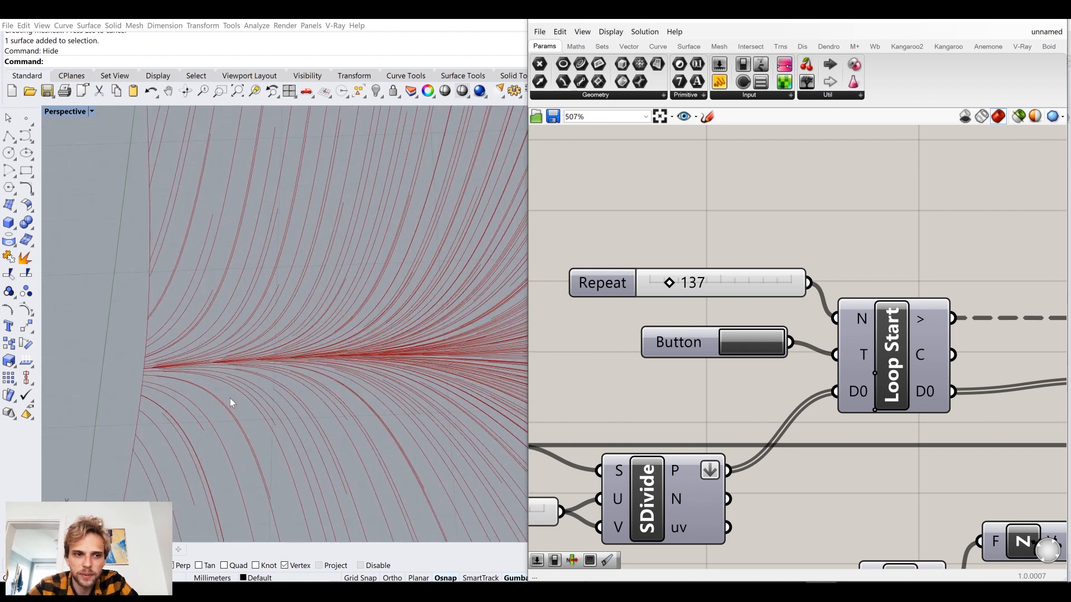
{"action": "left_click_drag", "start_coordinate": [673, 283], "coordinate": [681, 284]}
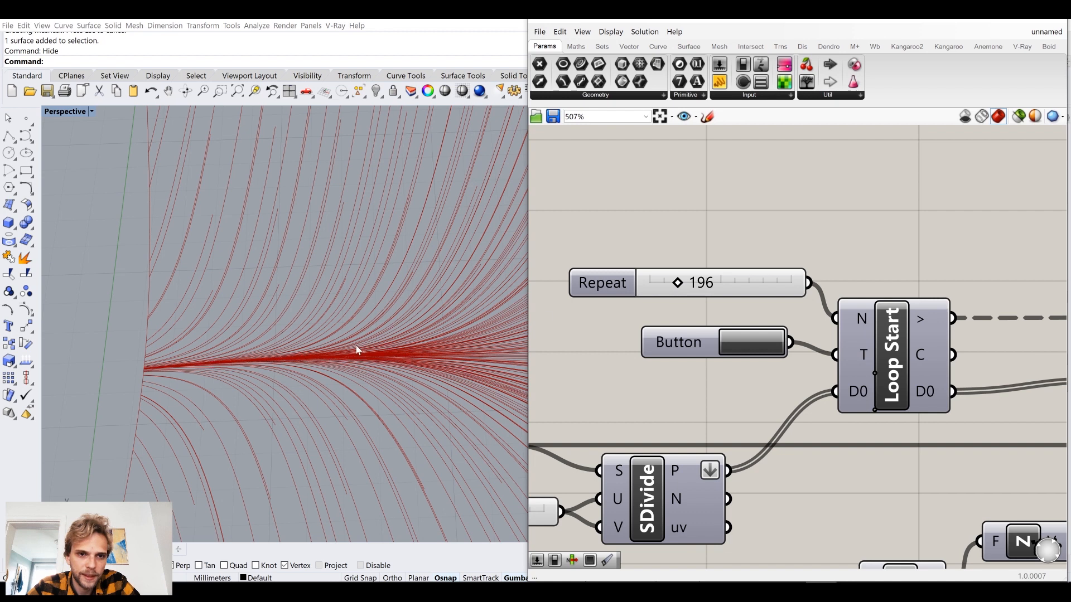
{"action": "right_click_drag", "start_coordinate": [358, 351], "coordinate": [482, 333], "text": "shift"}
Set the Repeat slider to 150 and trigger the loop again with the Button.
{"action": "double_click", "coordinate": [752, 280]}
{"action": "type", "text": "1"}
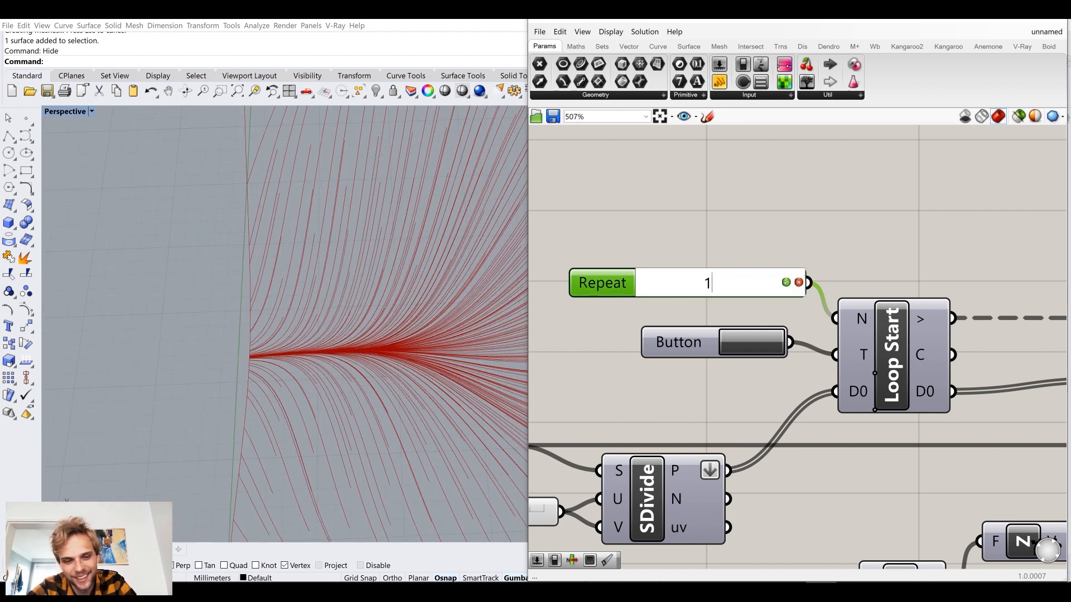
{"action": "type", "text": "50"}
{"action": "key", "text": "Return"}
{"action": "left_click", "coordinate": [733, 353]}
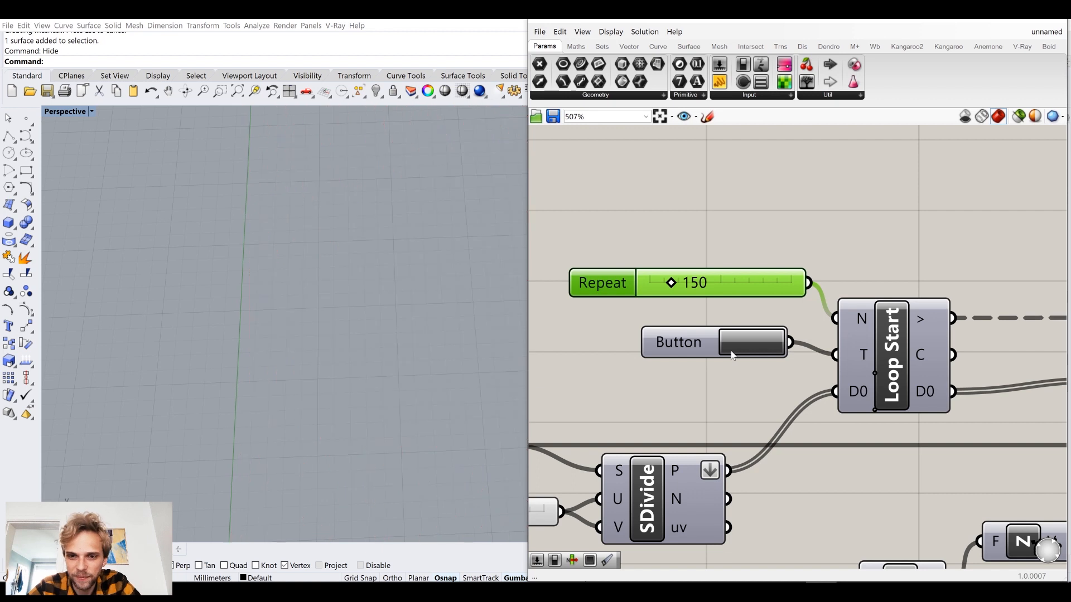
{"action": "scroll", "coordinate": [332, 351], "scroll_direction": "down", "scroll_amount": 8}
{"action": "right_click_drag", "start_coordinate": [434, 317], "coordinate": [285, 312], "text": "shift"}
{"action": "right_click_drag", "start_coordinate": [931, 217], "coordinate": [844, 219]}
{"action": "left_click", "coordinate": [842, 217]}
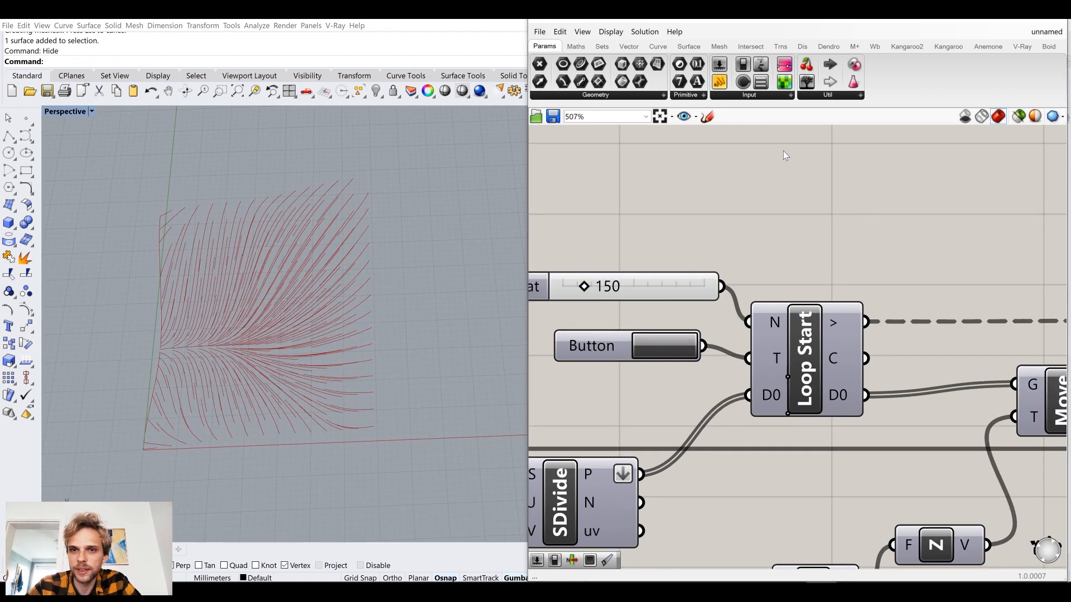
Add a panel for Loop Start's counter output C and shrink it to a small box above the component.
{"action": "left_click_drag", "start_coordinate": [720, 84], "coordinate": [914, 205]}
{"action": "left_click_drag", "start_coordinate": [866, 359], "coordinate": [800, 203]}
{"action": "right_click_drag", "start_coordinate": [915, 242], "coordinate": [839, 263]}
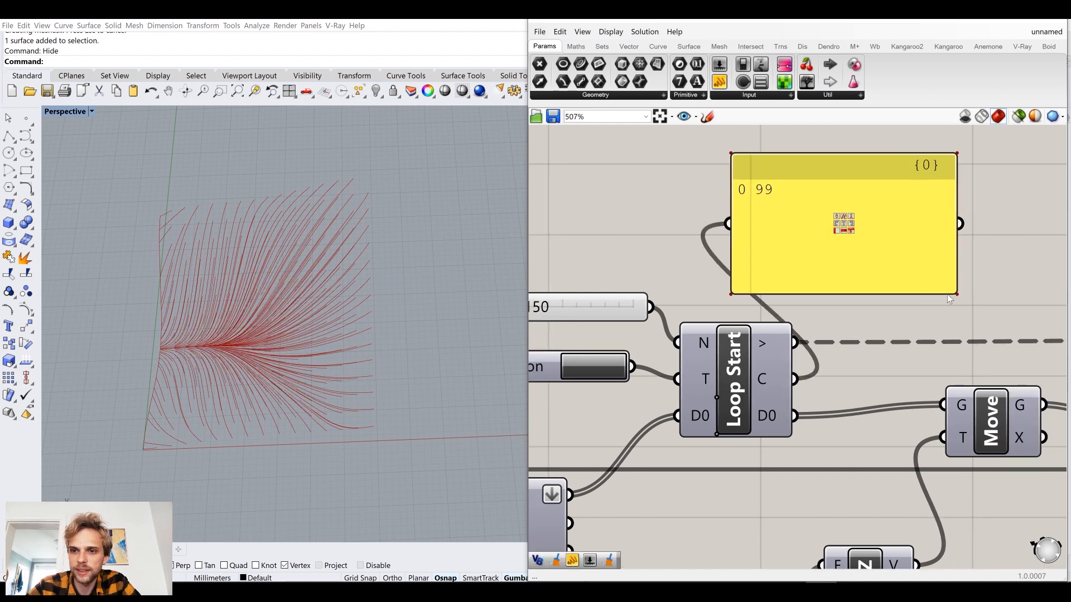
{"action": "left_click_drag", "start_coordinate": [951, 291], "coordinate": [901, 276]}
{"action": "left_click", "coordinate": [977, 215]}
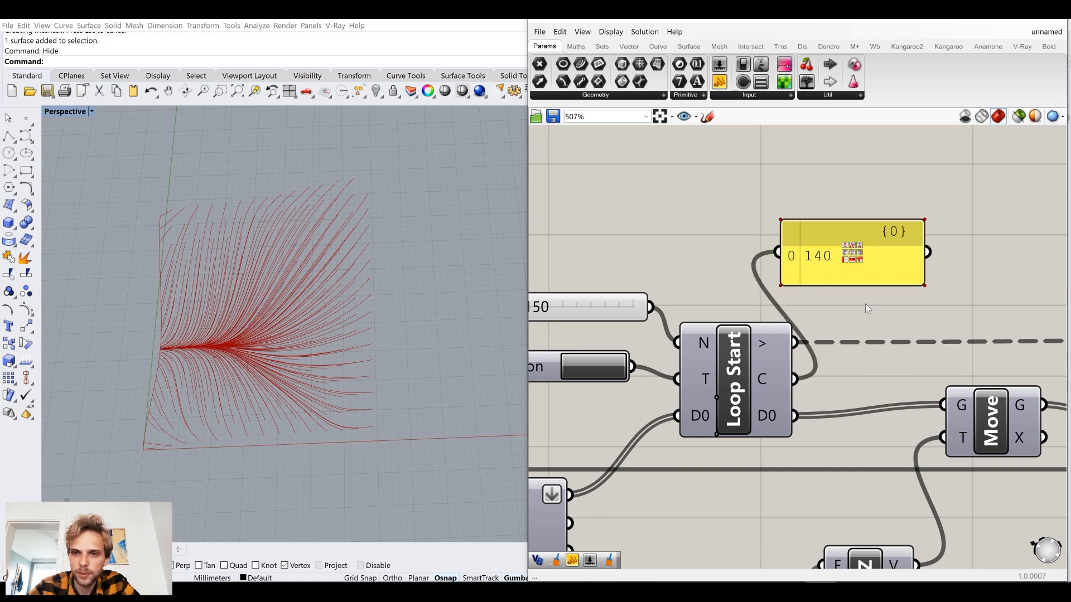
{"action": "scroll", "coordinate": [962, 247], "scroll_direction": "down", "scroll_amount": 4}
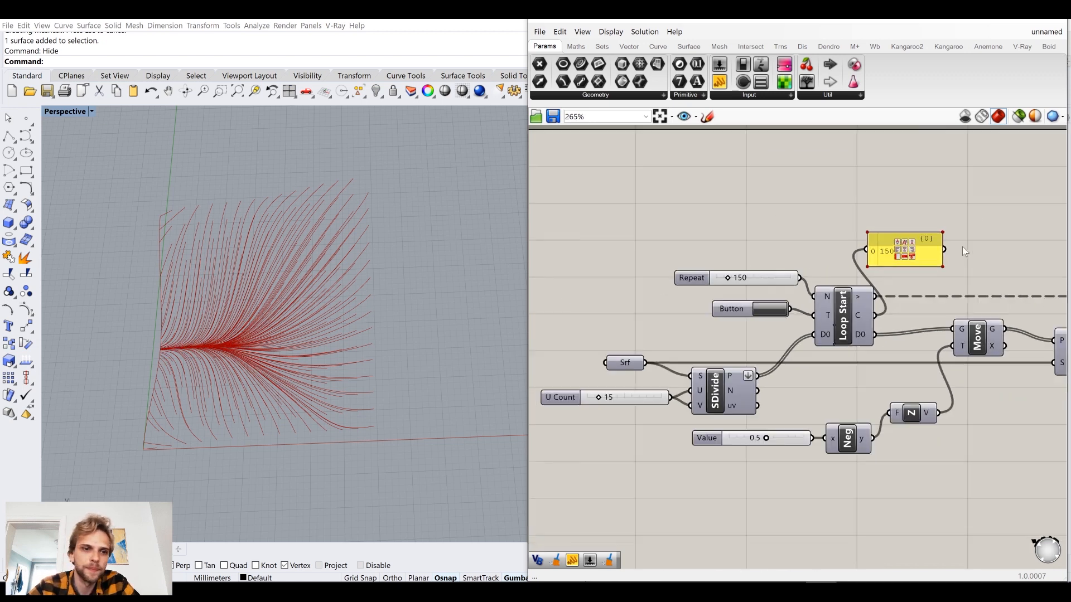
Check the PolyLine component's output and move the component away from Flip, leaving a gap between them.
{"action": "right_click_drag", "start_coordinate": [293, 310], "coordinate": [516, 303]}
{"action": "scroll", "coordinate": [906, 317], "scroll_direction": "down", "scroll_amount": 5}
{"action": "scroll", "coordinate": [809, 321], "scroll_direction": "up", "scroll_amount": 5}
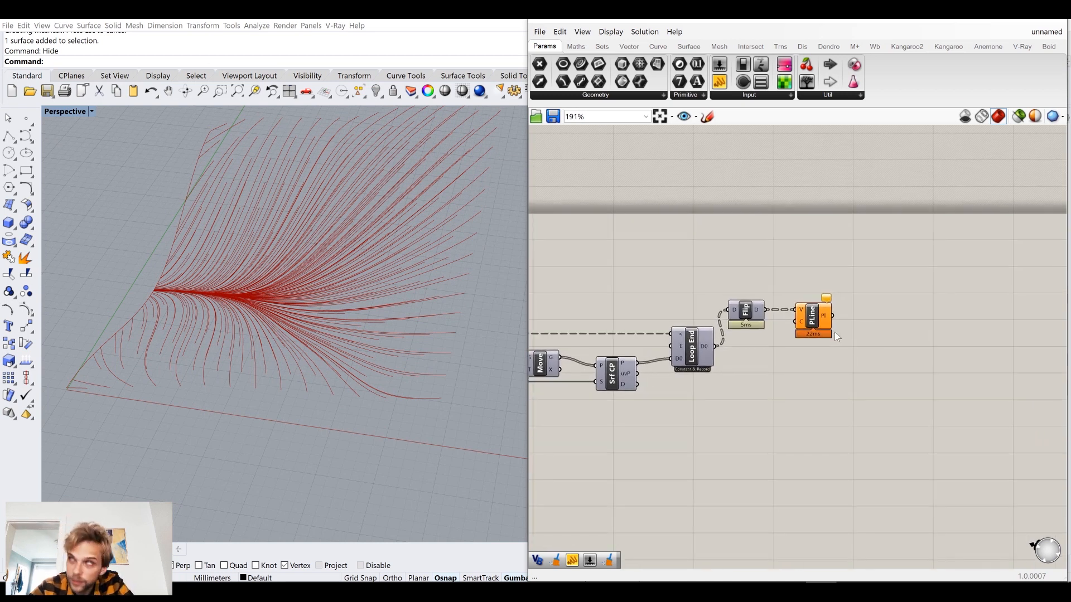
{"action": "left_click", "coordinate": [813, 323]}
{"action": "left_click", "coordinate": [918, 351]}
{"action": "right_click_drag", "start_coordinate": [917, 351], "coordinate": [835, 383]}
{"action": "scroll", "coordinate": [753, 347], "scroll_direction": "up", "scroll_amount": 3}
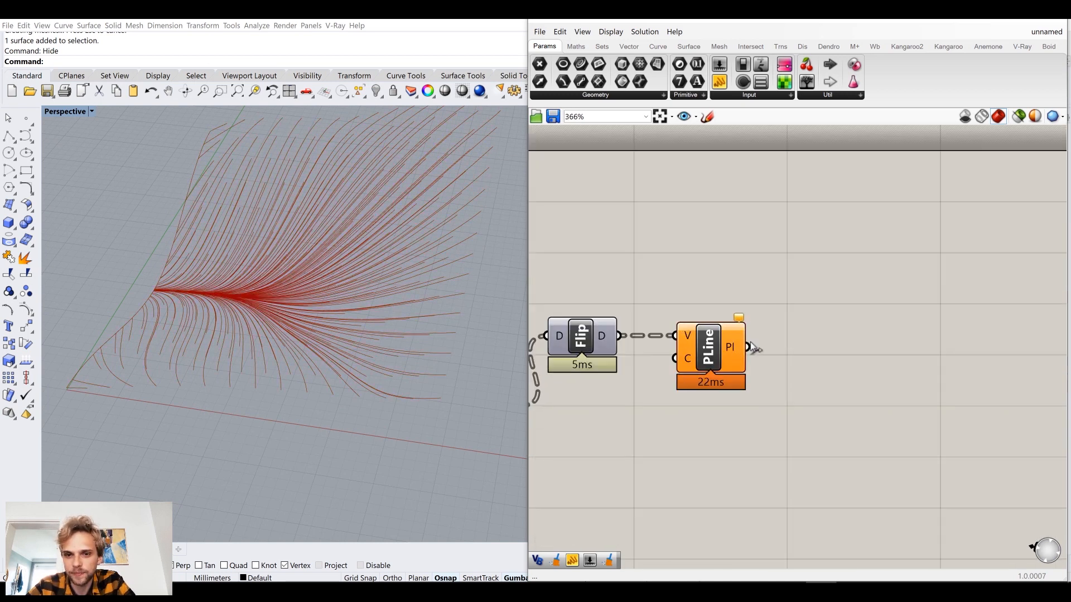
{"action": "mouse_move", "coordinate": [732, 355]}
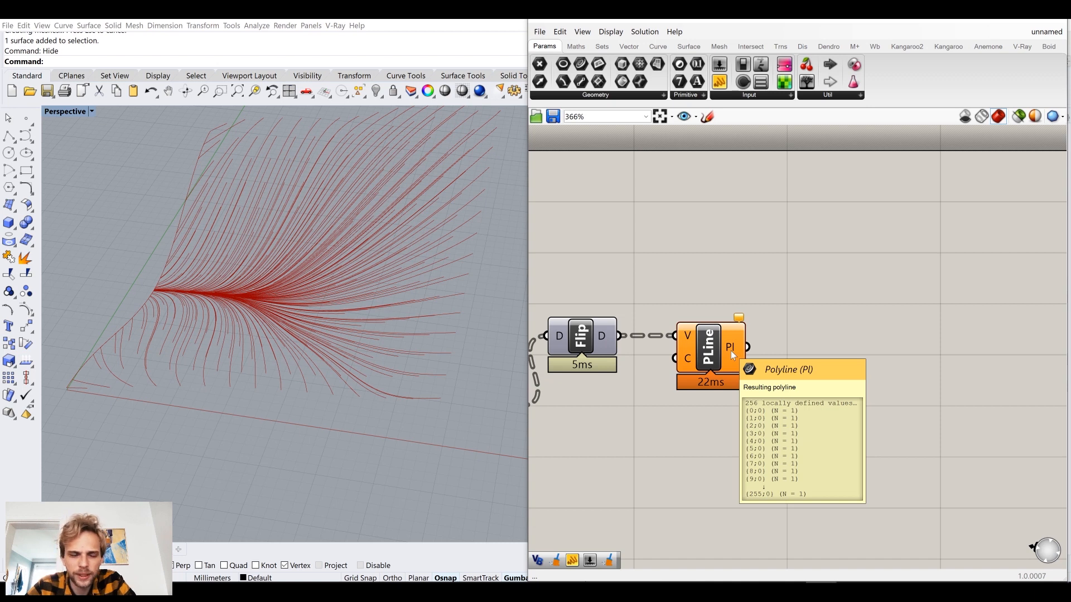
{"action": "mouse_move", "coordinate": [734, 334]}
{"action": "left_mouse_down"}
{"action": "mouse_move", "coordinate": [735, 322]}
{"action": "mouse_move", "coordinate": [738, 333]}
{"action": "left_mouse_up"}
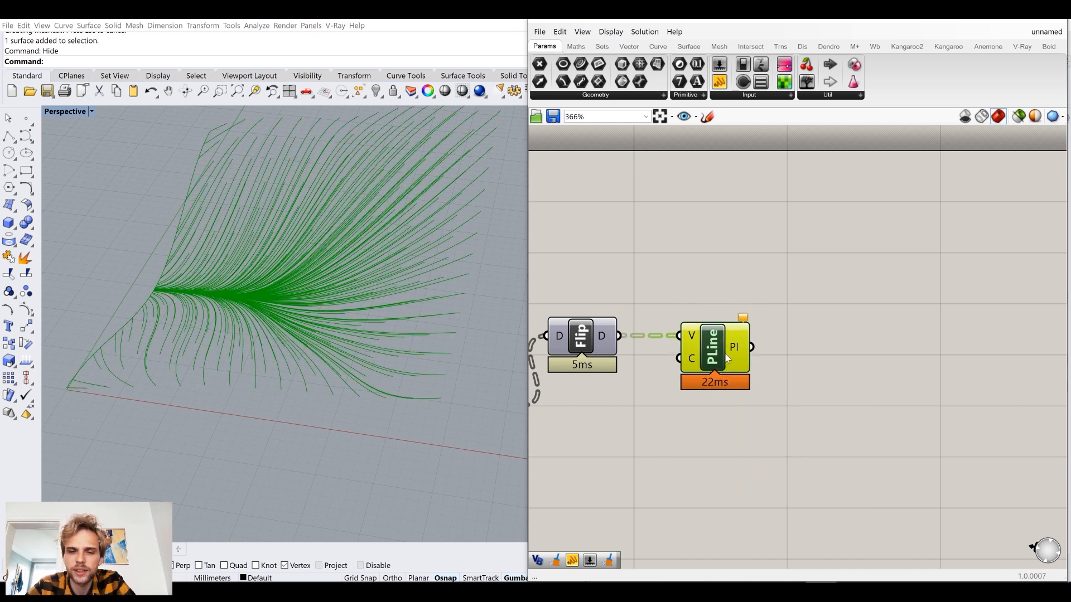
{"action": "mouse_move", "coordinate": [736, 349]}
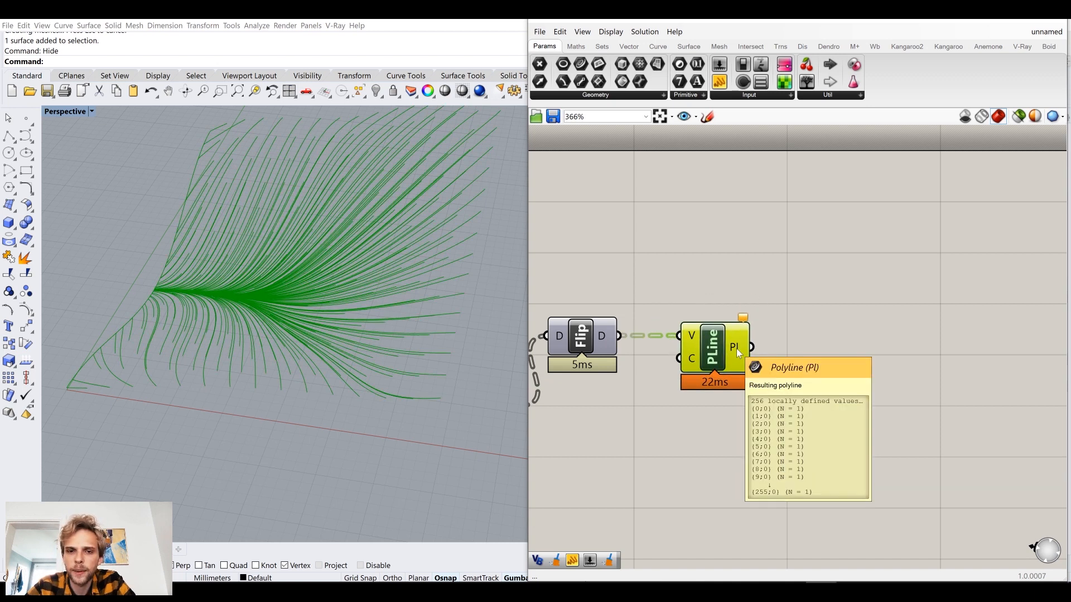
{"action": "left_click_drag", "start_coordinate": [736, 349], "coordinate": [928, 347]}
{"action": "double_click", "coordinate": [758, 399]}
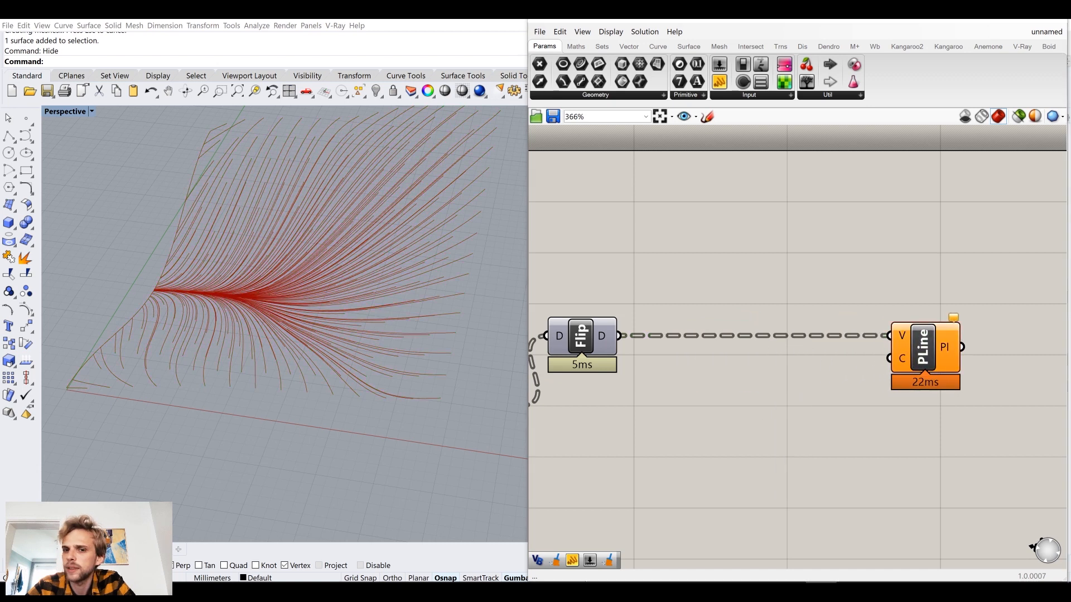
Add removeDuplicatePts between Flip and PolyLine, wiring Flip's output to P and output Q to PolyLine's V input.
{"action": "left_click", "coordinate": [745, 276]}
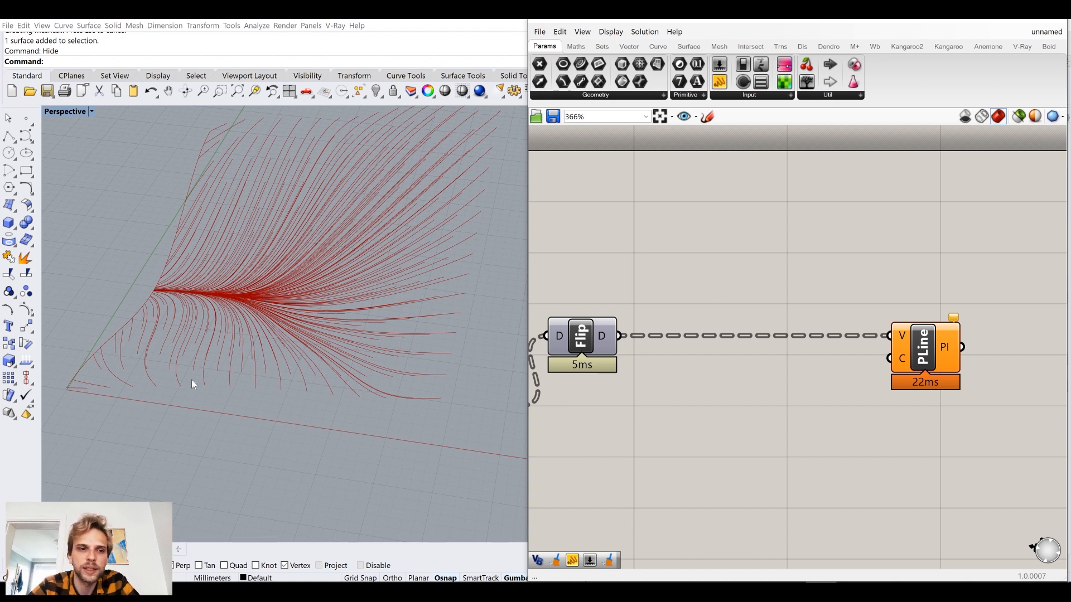
{"action": "double_click", "coordinate": [731, 255]}
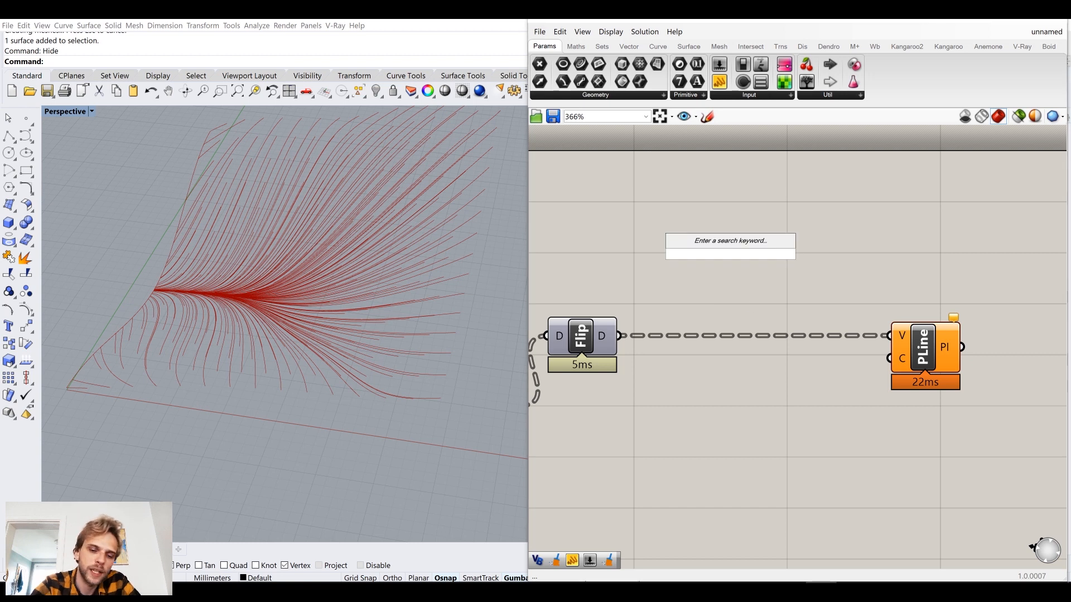
{"action": "type", "text": "dup"}
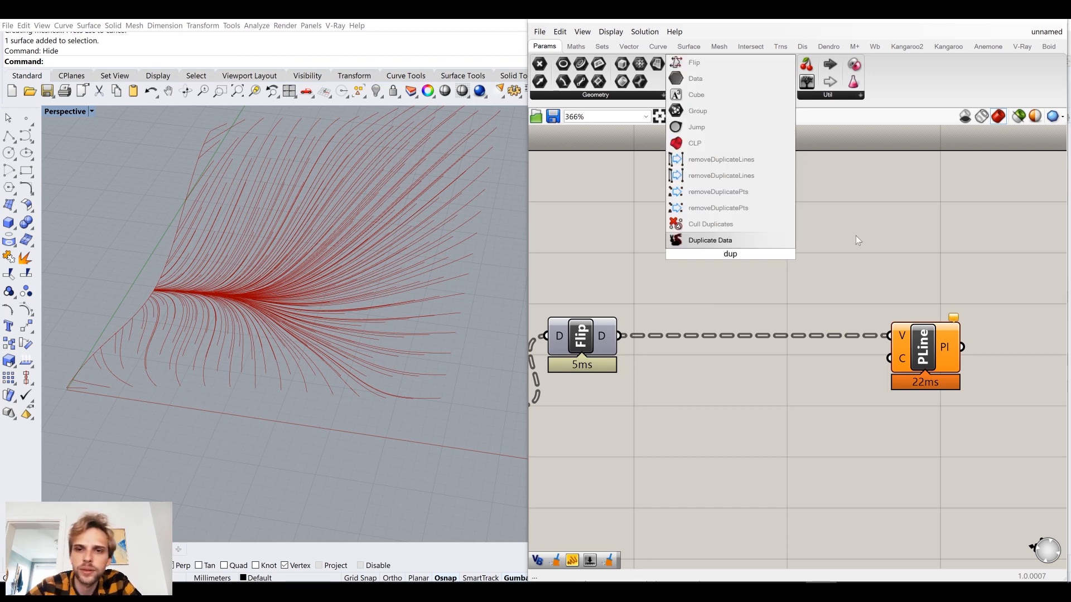
{"action": "left_click", "coordinate": [718, 208]}
{"action": "left_click_drag", "start_coordinate": [618, 336], "coordinate": [888, 339]}
{"action": "left_click_drag", "start_coordinate": [683, 356], "coordinate": [687, 343]}
{"action": "left_click_drag", "start_coordinate": [955, 317], "coordinate": [896, 329]}
Turn off the removeDuplicatePts preview and move PolyLine close beside it.
{"action": "left_click", "coordinate": [711, 347]}
{"action": "middle_click", "coordinate": [713, 346]}
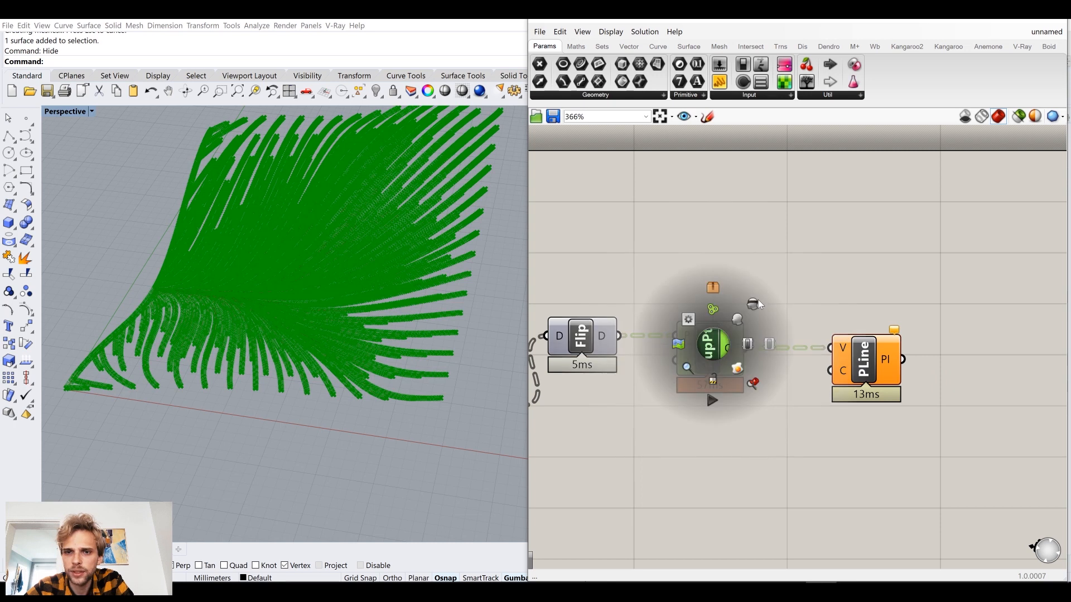
{"action": "left_click", "coordinate": [754, 303]}
{"action": "left_click_drag", "start_coordinate": [867, 379], "coordinate": [814, 379]}
{"action": "left_click", "coordinate": [923, 326]}
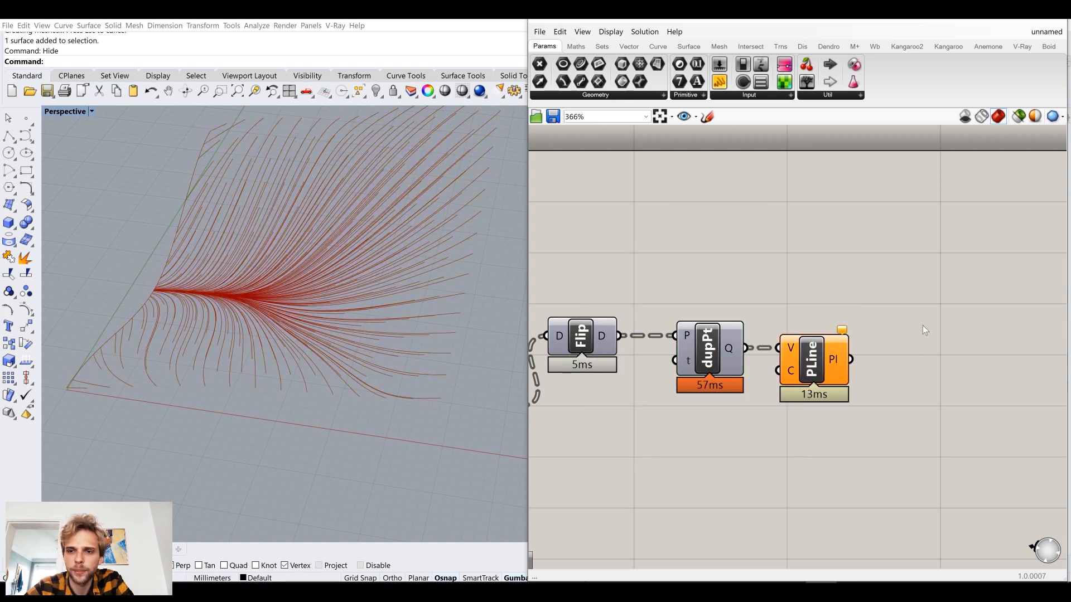
Flatten the PolyLine component's Pl output and inspect its list of curves.
{"action": "right_click_drag", "start_coordinate": [922, 326], "coordinate": [803, 328]}
{"action": "mouse_move", "coordinate": [714, 362]}
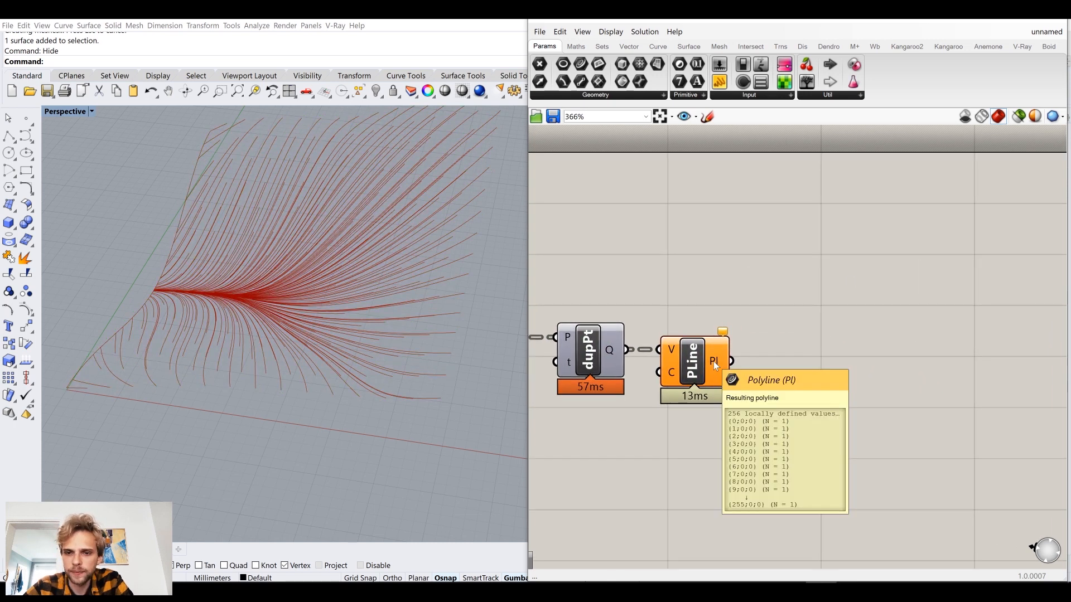
{"action": "right_click", "coordinate": [713, 361]}
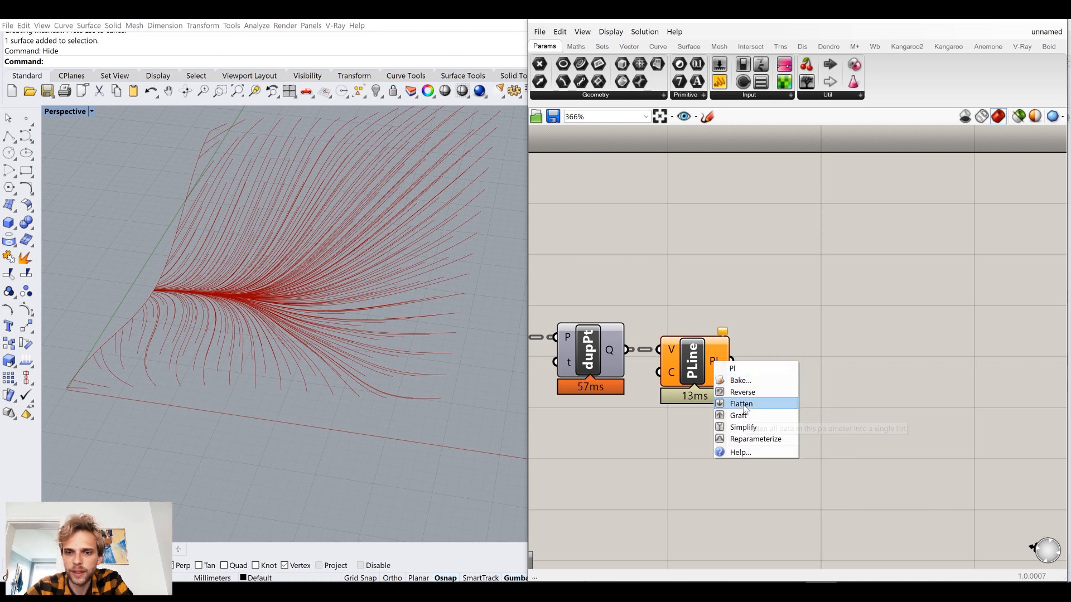
{"action": "left_click", "coordinate": [744, 402]}
{"action": "mouse_move", "coordinate": [718, 363]}
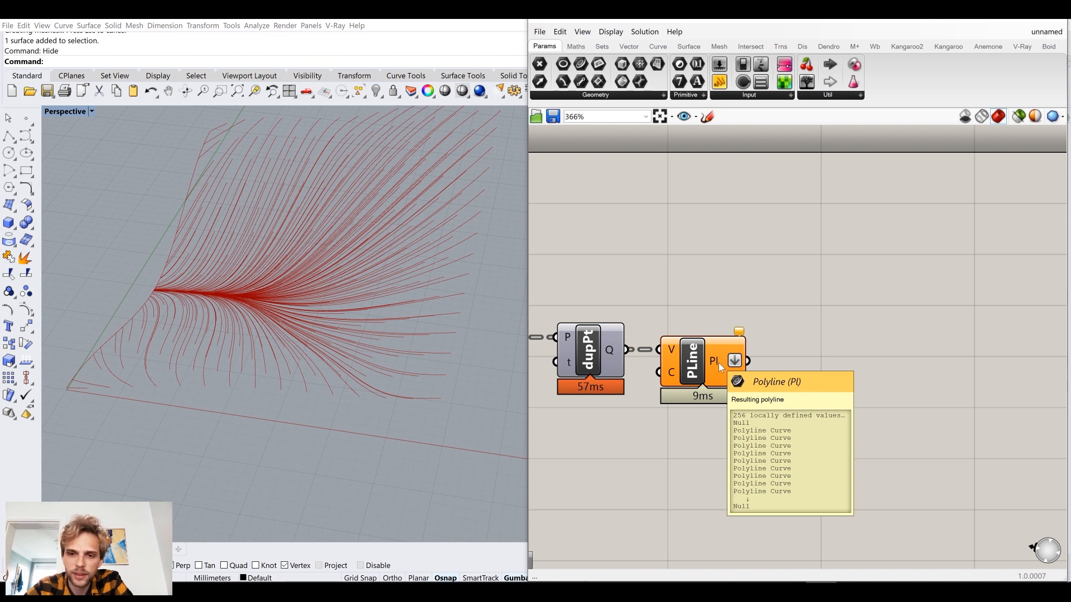
Add a Clean Tree component beside PolyLine and connect the flattened polyline output to its T input.
{"action": "right_click_drag", "start_coordinate": [851, 304], "coordinate": [812, 308]}
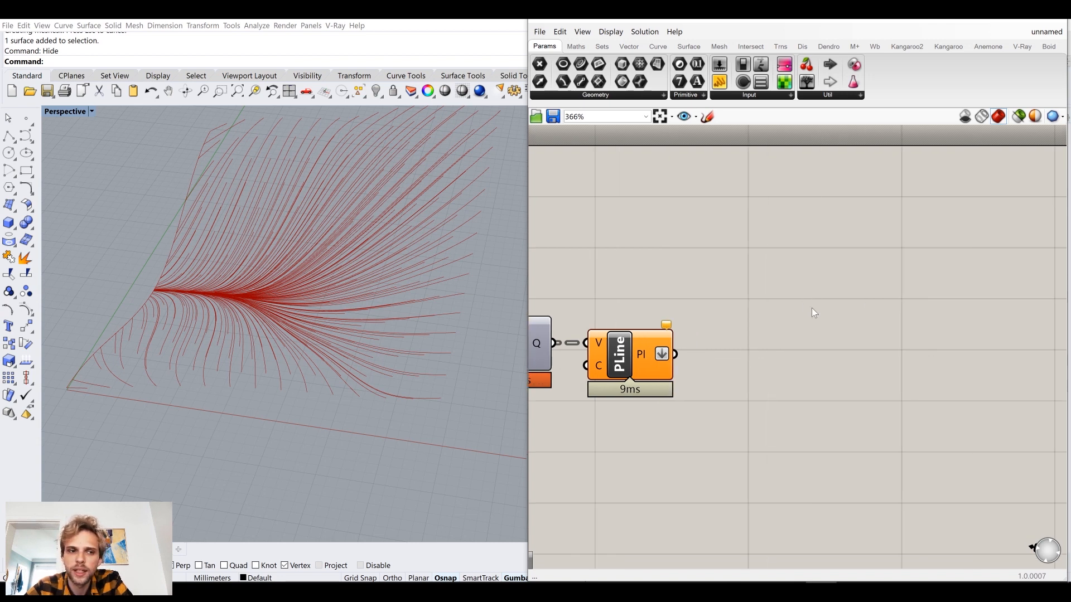
{"action": "double_click", "coordinate": [812, 308]}
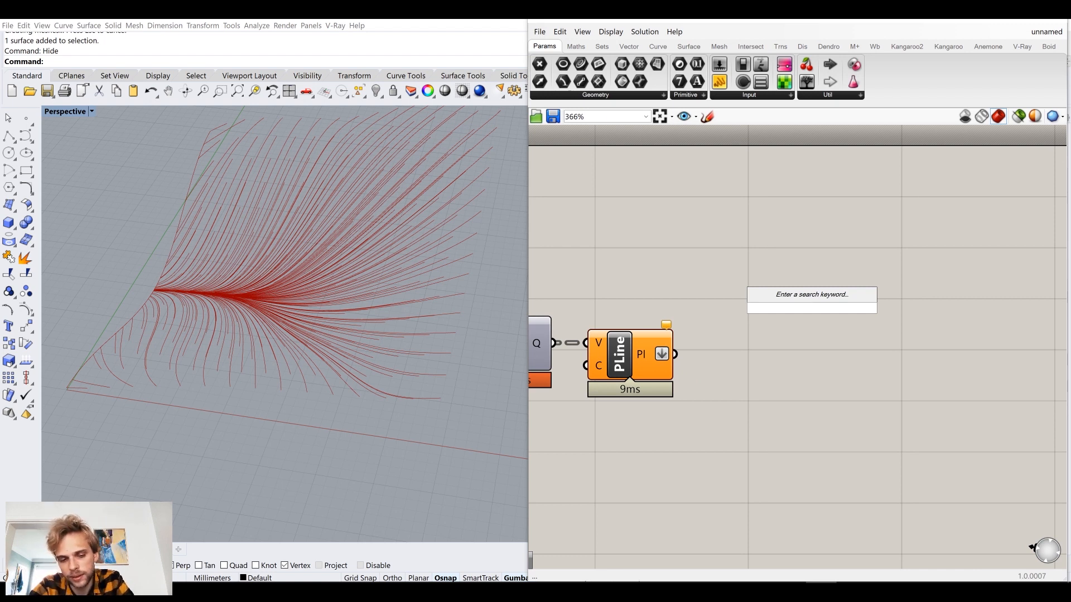
{"action": "type", "text": "clean"}
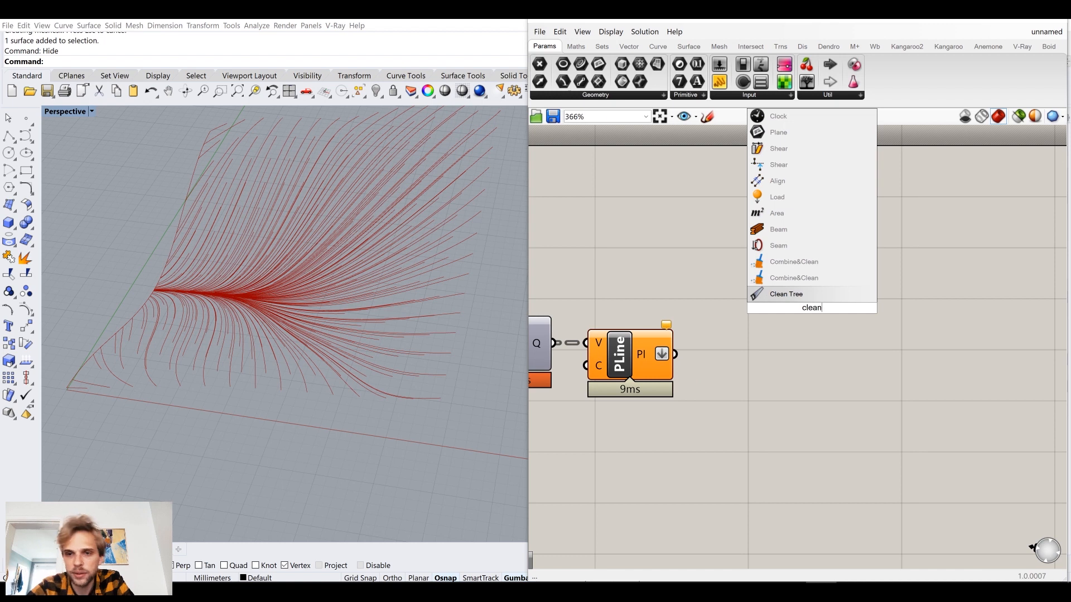
{"action": "key", "text": "Return"}
{"action": "left_click_drag", "start_coordinate": [806, 318], "coordinate": [750, 318]}
{"action": "left_click_drag", "start_coordinate": [674, 354], "coordinate": [745, 332]}
{"action": "left_click", "coordinate": [798, 288]}
Inspect Clean Tree's output in a temporary panel and delete the panel.
{"action": "left_click_drag", "start_coordinate": [719, 82], "coordinate": [803, 182]}
{"action": "left_click_drag", "start_coordinate": [762, 324], "coordinate": [816, 221]}
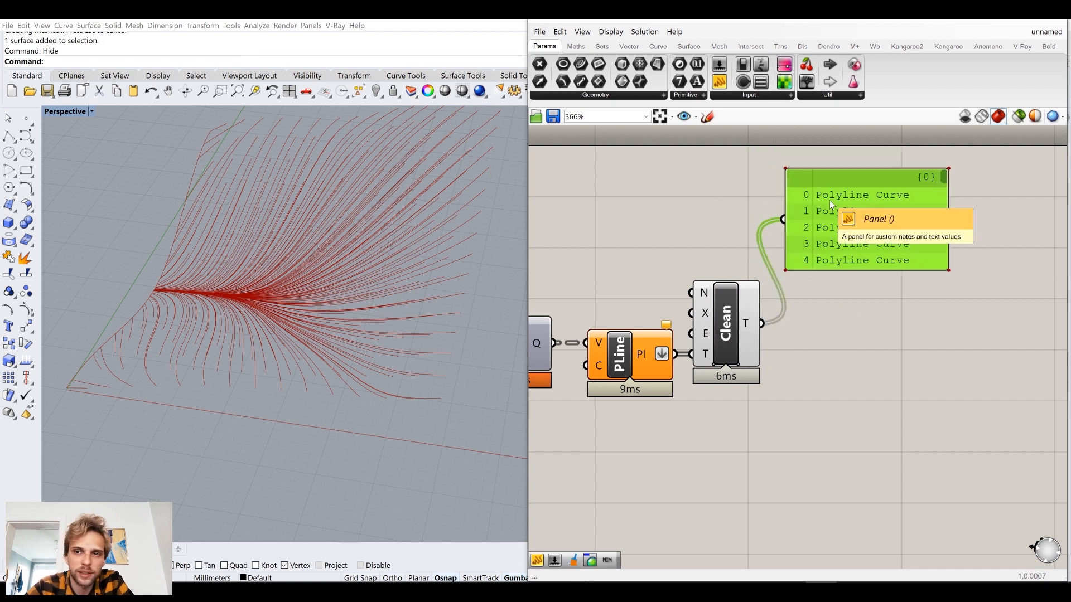
{"action": "key", "text": "Delete"}
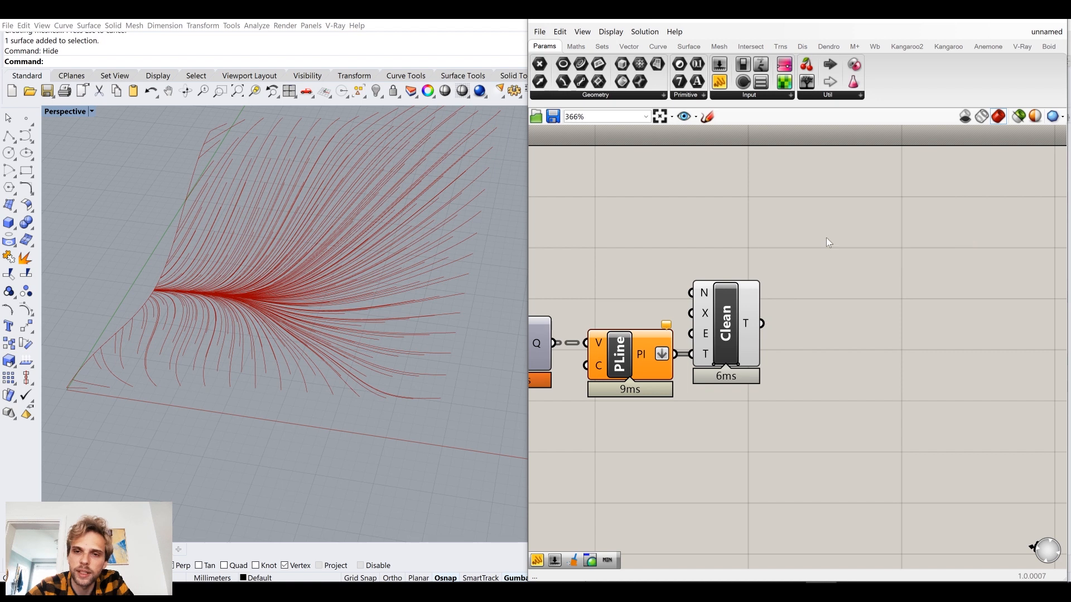
Turn off the PolyLine component's preview and deselect it.
{"action": "left_click", "coordinate": [623, 357]}
{"action": "middle_click", "coordinate": [629, 359]}
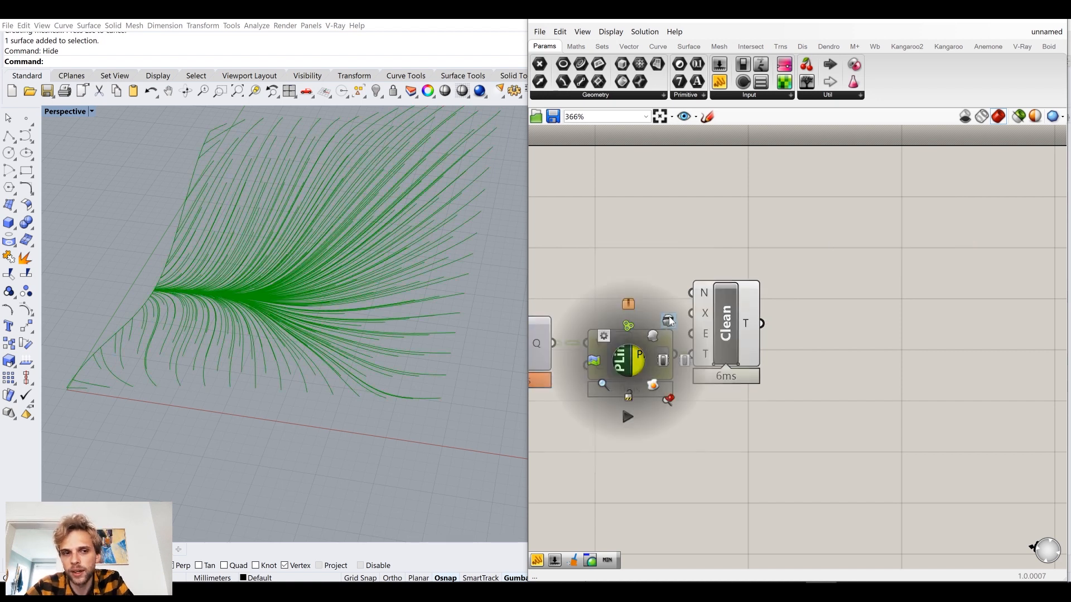
{"action": "left_click", "coordinate": [667, 321]}
{"action": "left_click", "coordinate": [650, 253]}
Examine the whole definition and the cleaned flow polylines from several angles.
{"action": "scroll", "coordinate": [650, 253], "scroll_direction": "down", "scroll_amount": 4}
{"action": "right_click_drag", "start_coordinate": [605, 295], "coordinate": [859, 275]}
{"action": "scroll", "coordinate": [836, 285], "scroll_direction": "down", "scroll_amount": 5}
{"action": "scroll", "coordinate": [731, 287], "scroll_direction": "up", "scroll_amount": 4}
{"action": "right_click_drag", "start_coordinate": [384, 341], "coordinate": [423, 323]}
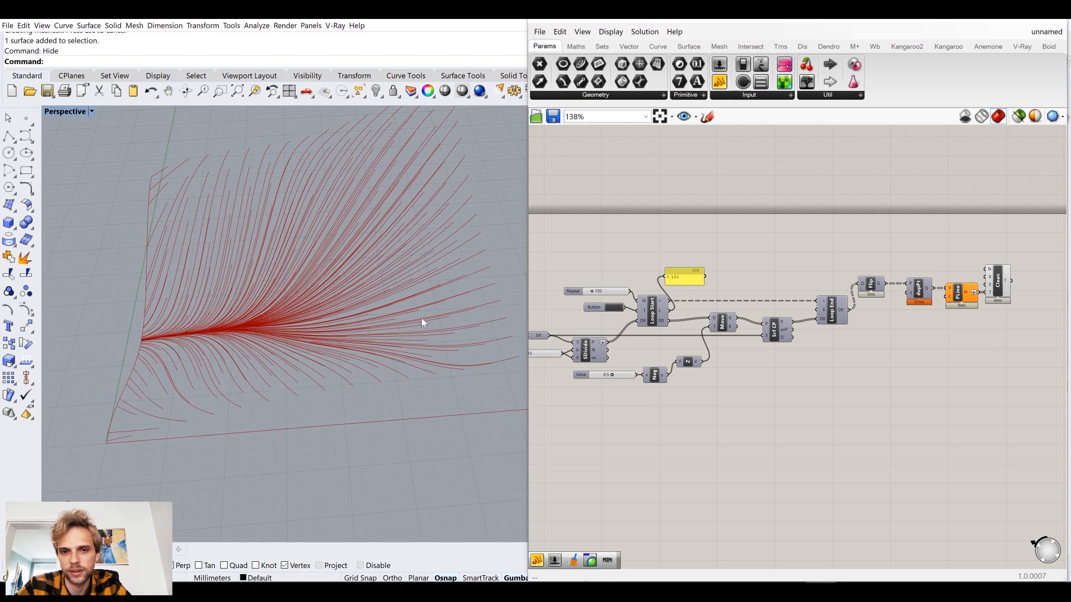
{"action": "right_click_drag", "start_coordinate": [638, 278], "coordinate": [765, 259]}
{"action": "scroll", "coordinate": [765, 259], "scroll_direction": "down", "scroll_amount": 3}
{"action": "scroll", "coordinate": [841, 262], "scroll_direction": "up", "scroll_amount": 5}
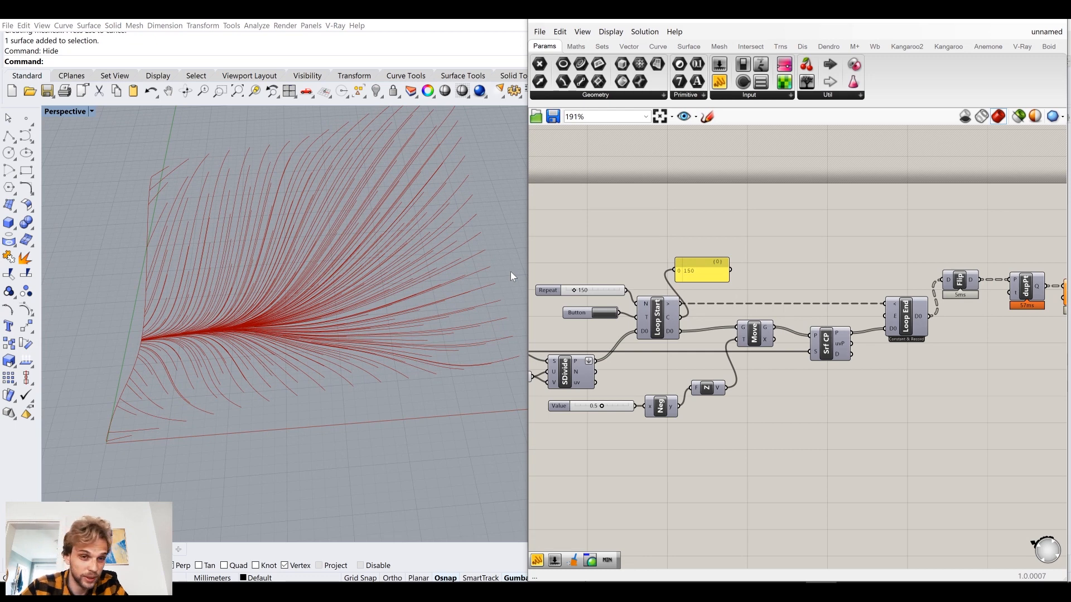
{"action": "right_click_drag", "start_coordinate": [294, 375], "coordinate": [360, 349]}
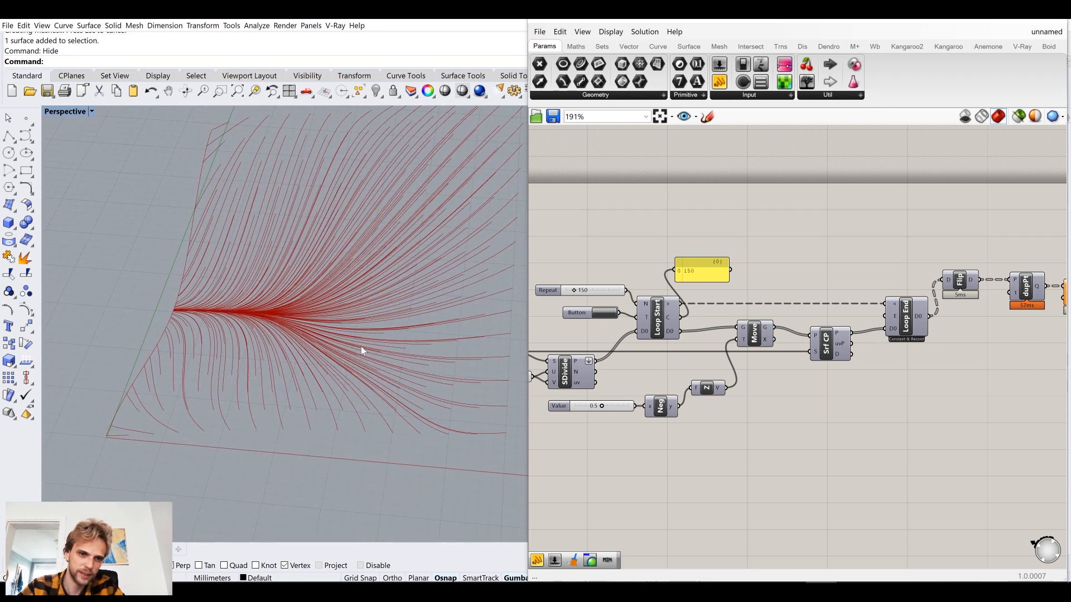
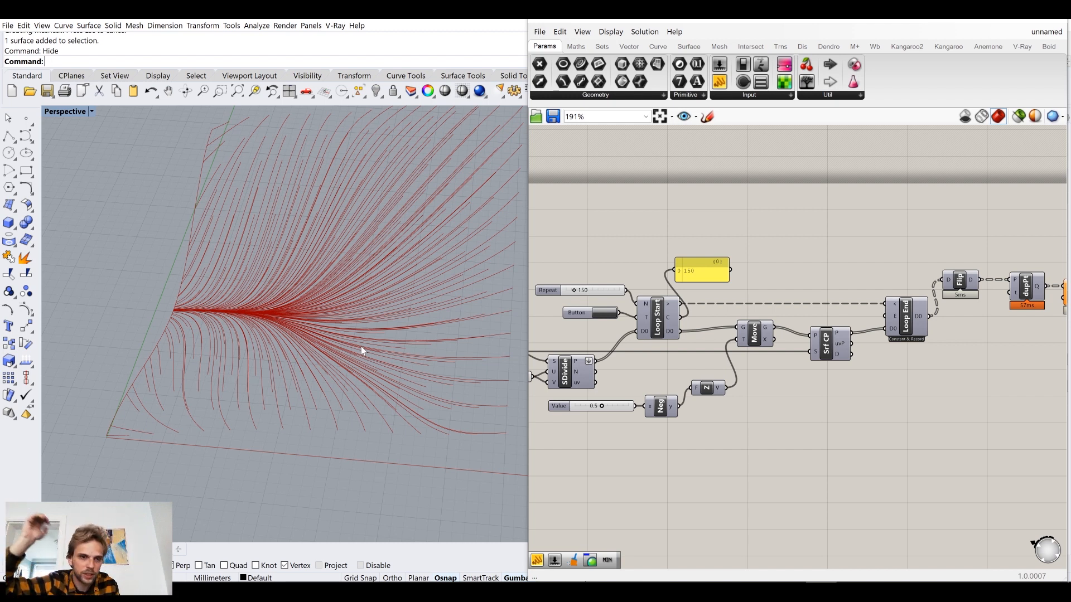
{"action": "right_click_drag", "start_coordinate": [967, 300], "coordinate": [722, 314]}
{"action": "scroll", "coordinate": [885, 298], "scroll_direction": "up", "scroll_amount": 3}
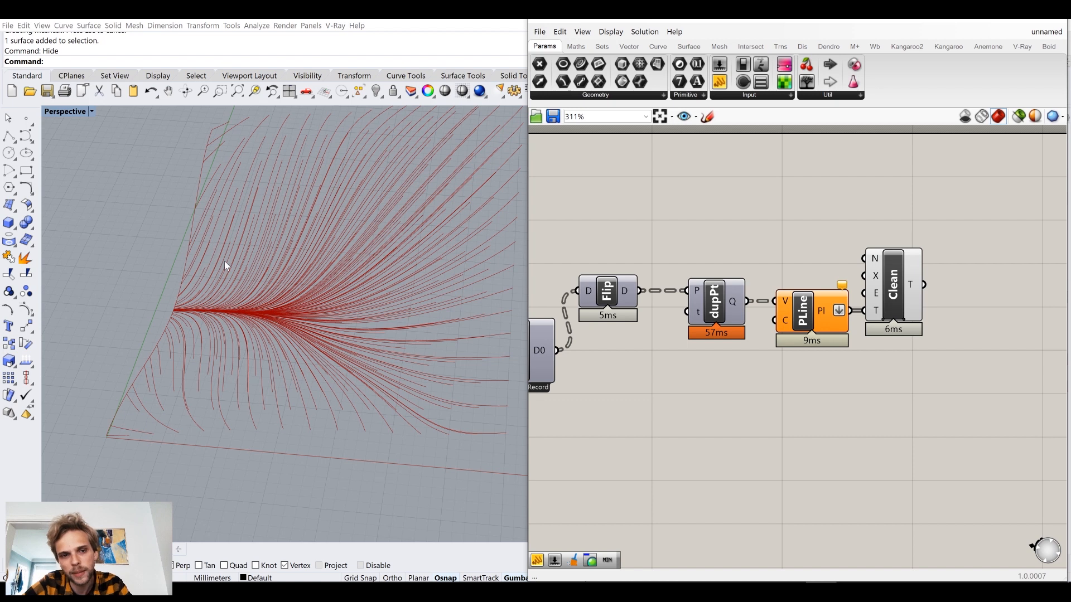
{"action": "right_click_drag", "start_coordinate": [224, 261], "coordinate": [243, 238]}
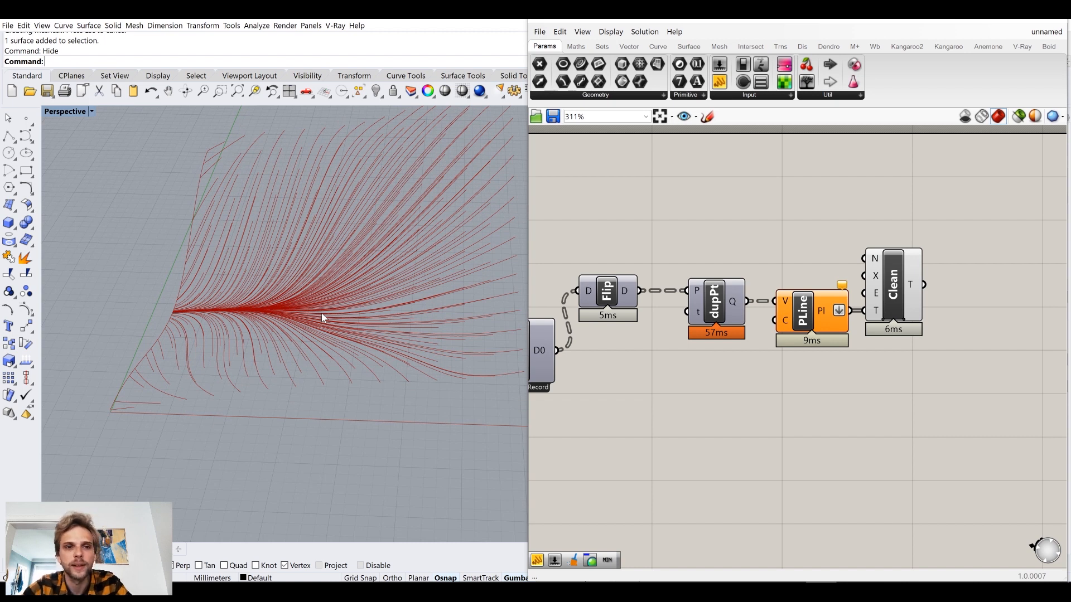
{"action": "right_click_drag", "start_coordinate": [258, 296], "coordinate": [250, 324]}
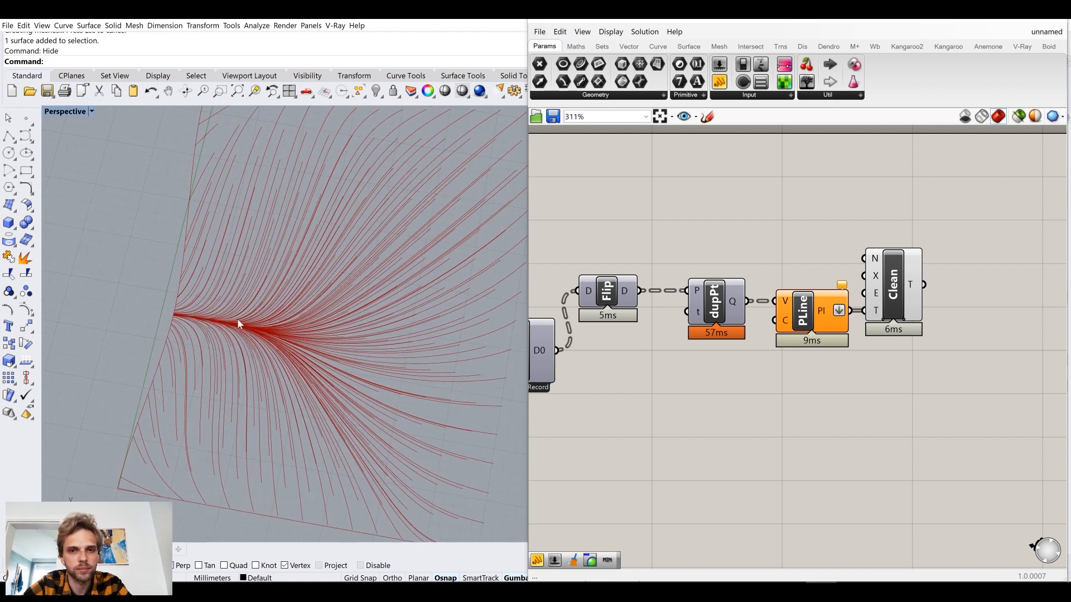
Add a Data Dam component beside Clean Tree and connect Clean Tree's T output to its A input.
{"action": "right_click_drag", "start_coordinate": [872, 356], "coordinate": [751, 364]}
{"action": "right_click_drag", "start_coordinate": [359, 352], "coordinate": [364, 347]}
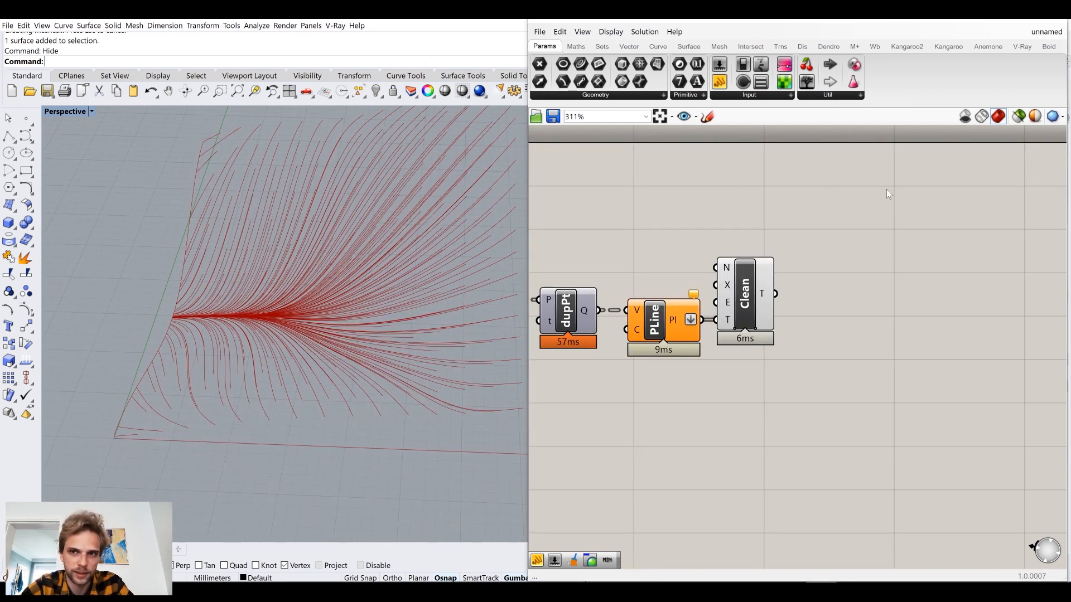
{"action": "right_click_drag", "start_coordinate": [879, 238], "coordinate": [798, 263]}
{"action": "double_click", "coordinate": [808, 292]}
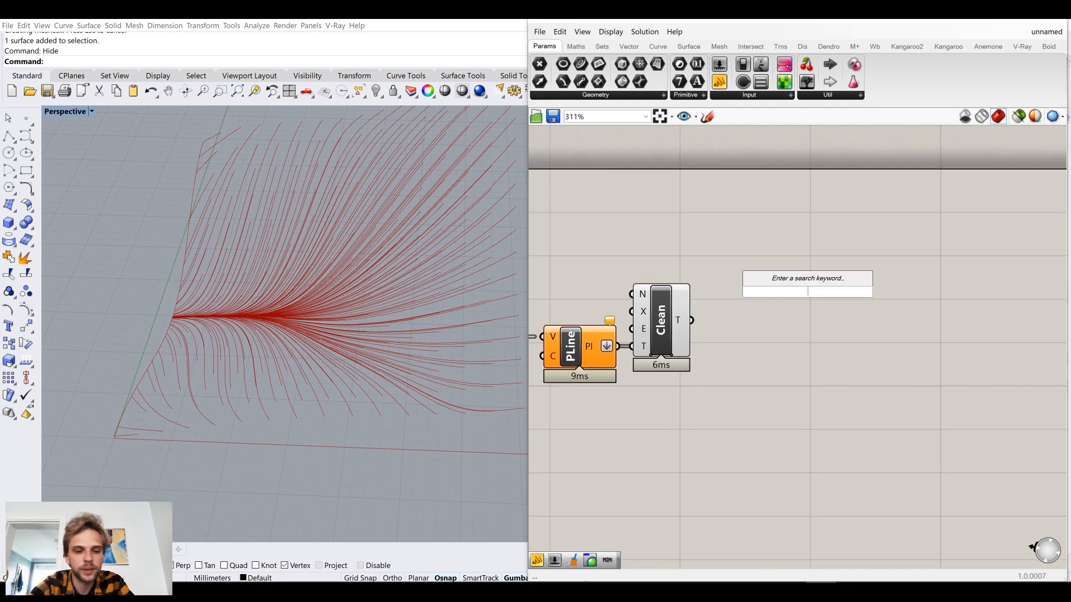
{"action": "type", "text": "data"}
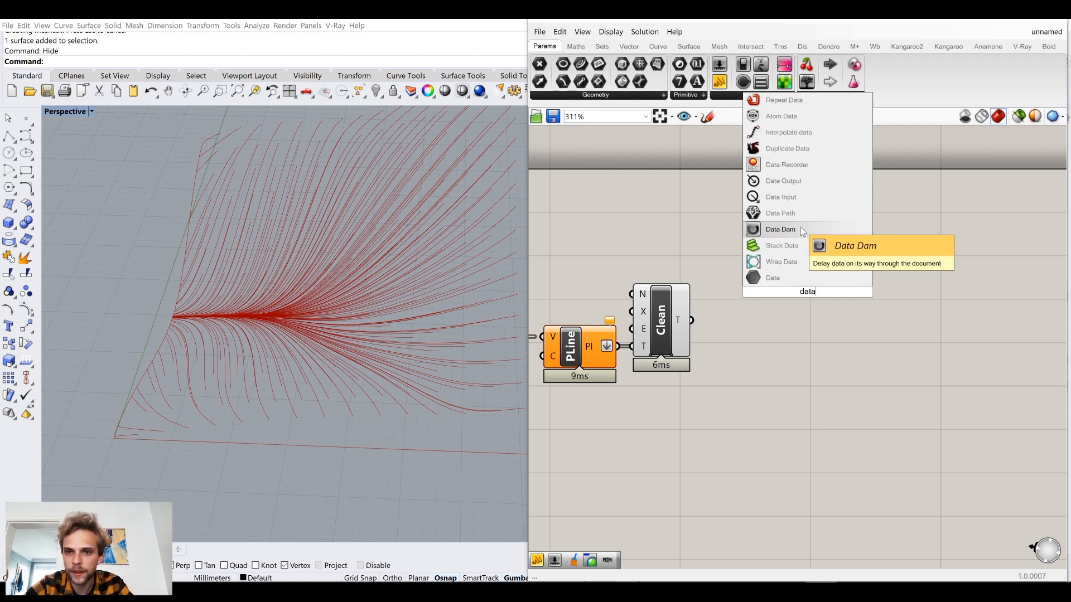
{"action": "left_click", "coordinate": [780, 229]}
{"action": "left_click_drag", "start_coordinate": [691, 321], "coordinate": [795, 305]}
{"action": "left_click", "coordinate": [908, 251]}
{"action": "right_click_drag", "start_coordinate": [914, 218], "coordinate": [841, 212]}
{"action": "left_click", "coordinate": [731, 302]}
{"action": "left_click", "coordinate": [918, 226]}
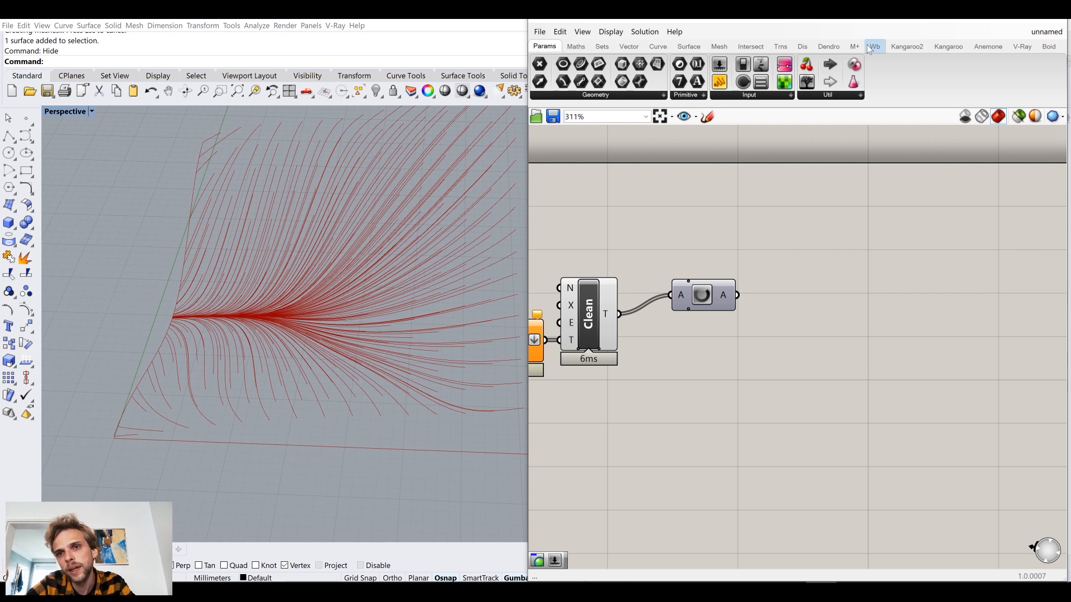
{"action": "left_click", "coordinate": [828, 48]}
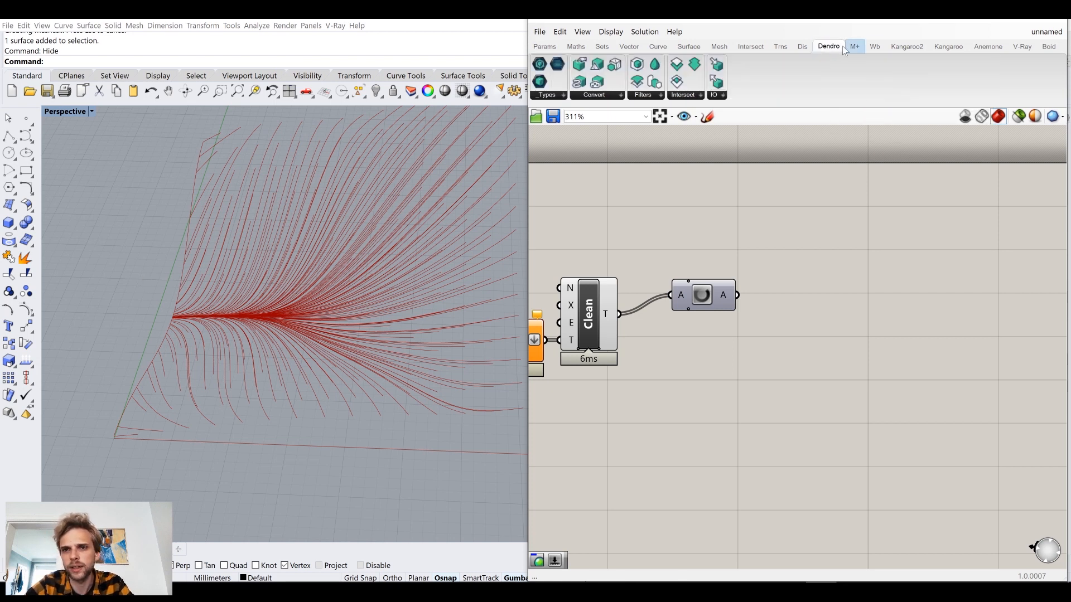
{"action": "left_click", "coordinate": [719, 47]}
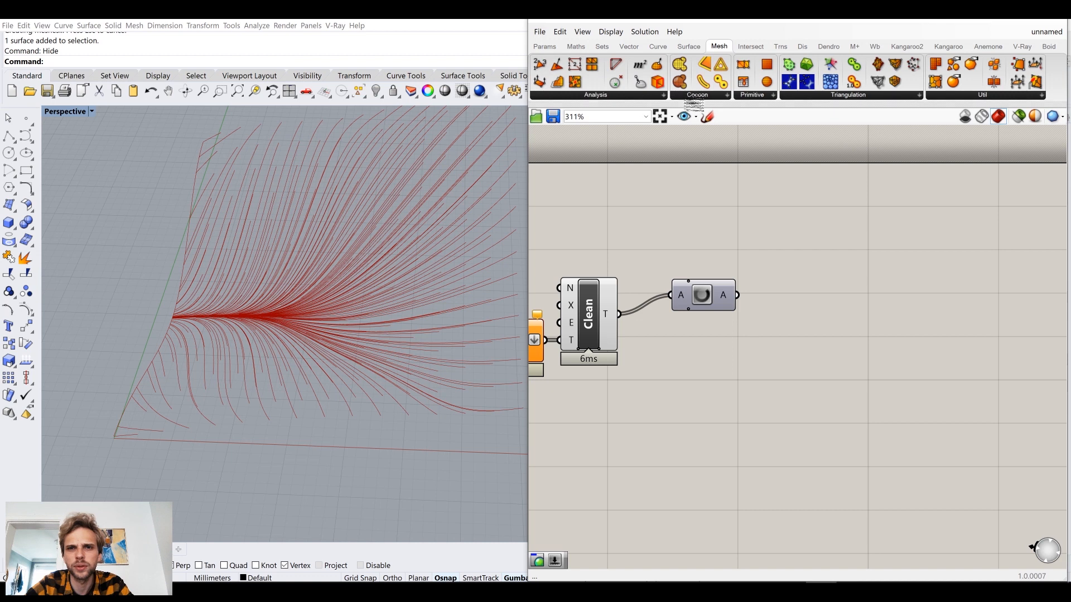
{"action": "left_click", "coordinate": [830, 47]}
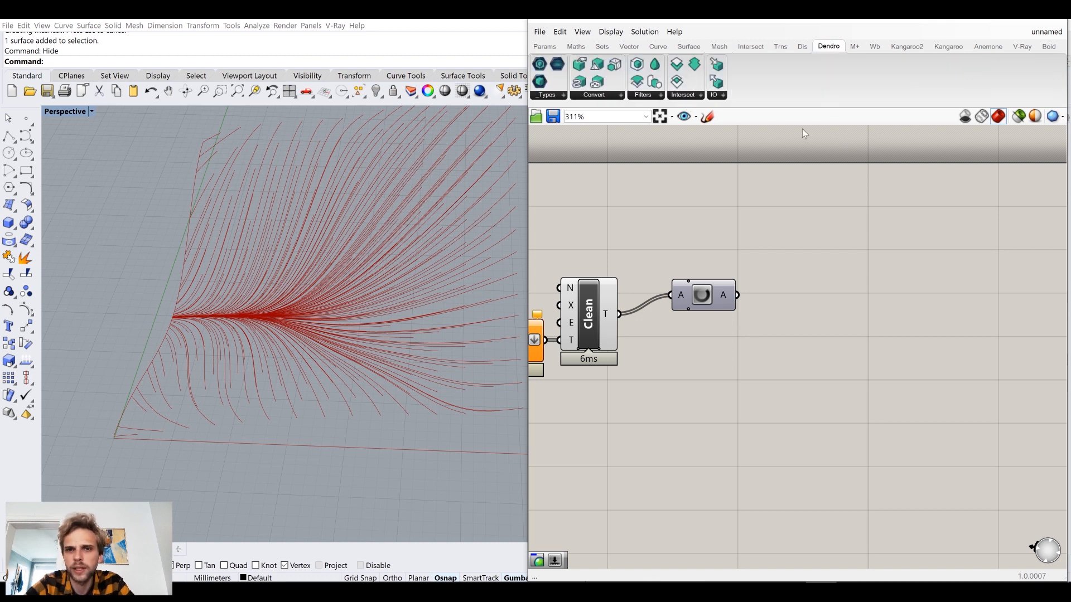
{"action": "left_click", "coordinate": [608, 96]}
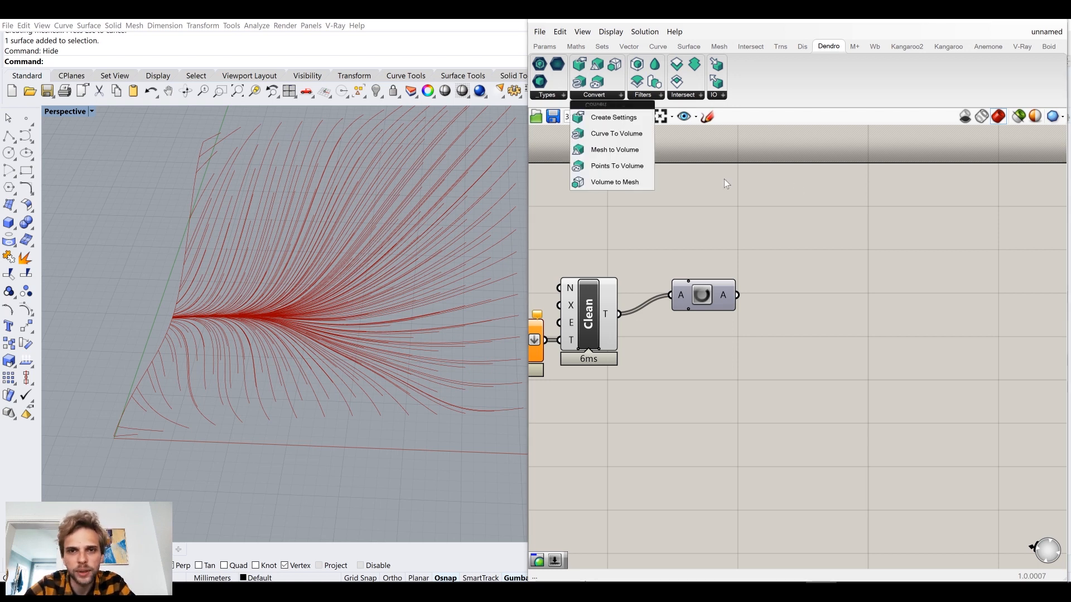
{"action": "left_click", "coordinate": [824, 206]}
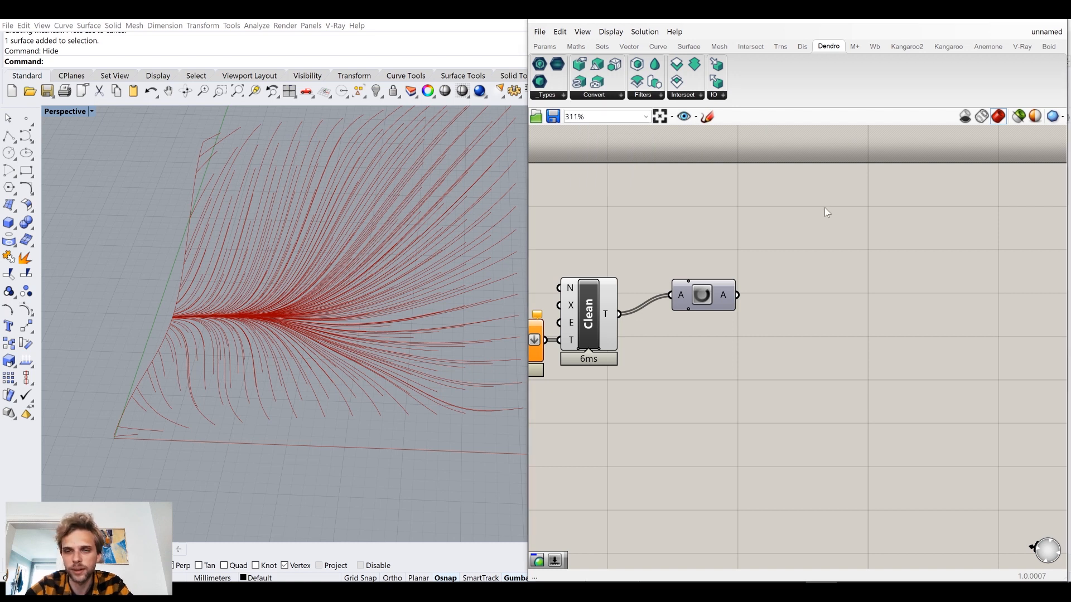
Align the Data Dam with Clean Tree's output, add a Dendro Curve To Volume component and connect the dam's output to its C input.
{"action": "left_click_drag", "start_coordinate": [712, 293], "coordinate": [696, 314]}
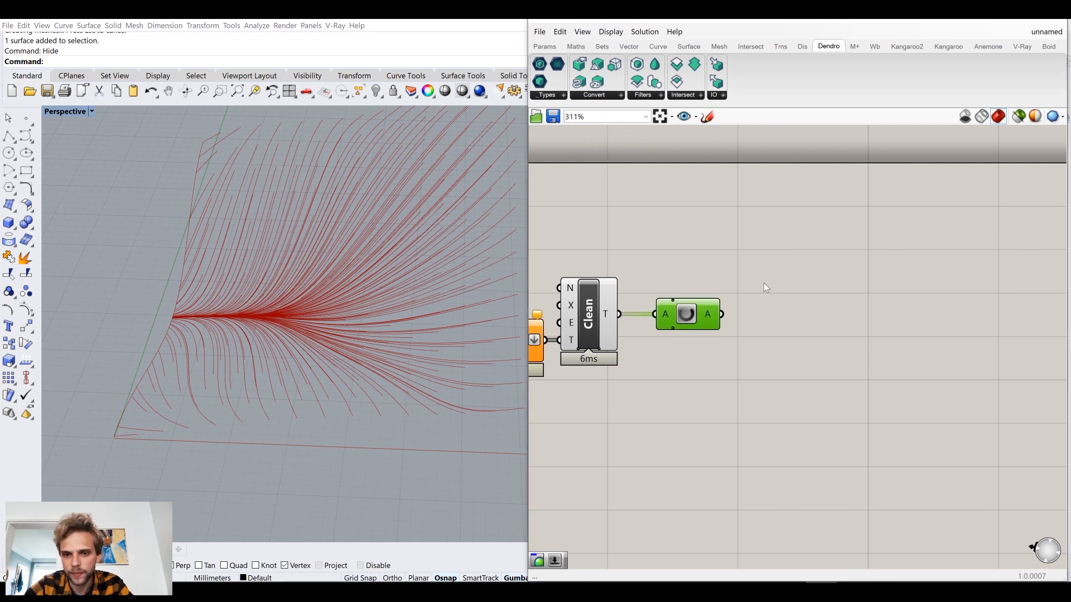
{"action": "left_click", "coordinate": [781, 285]}
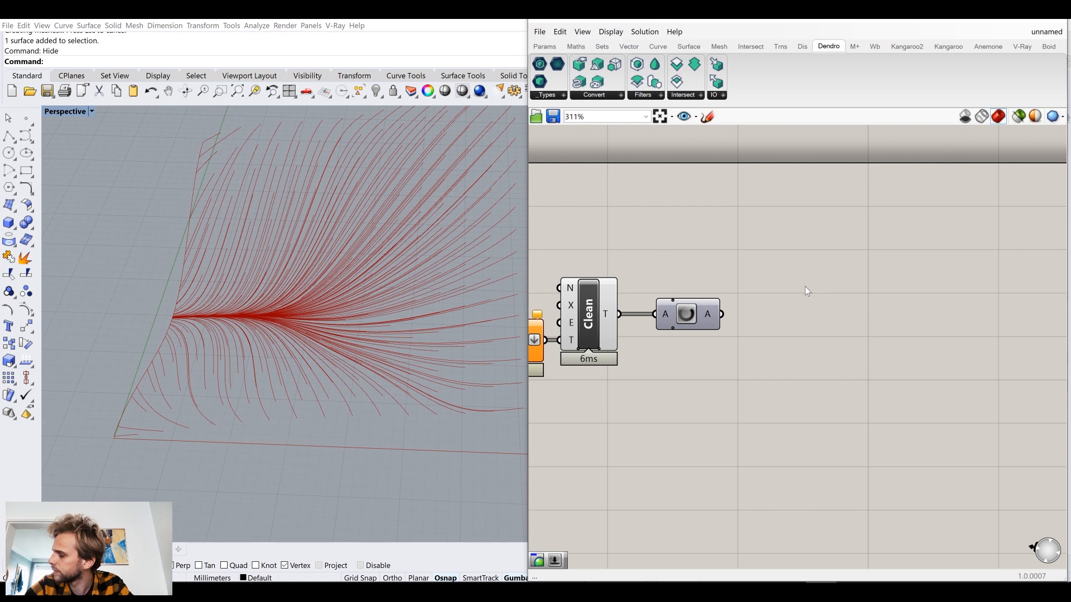
{"action": "left_click", "coordinate": [595, 96]}
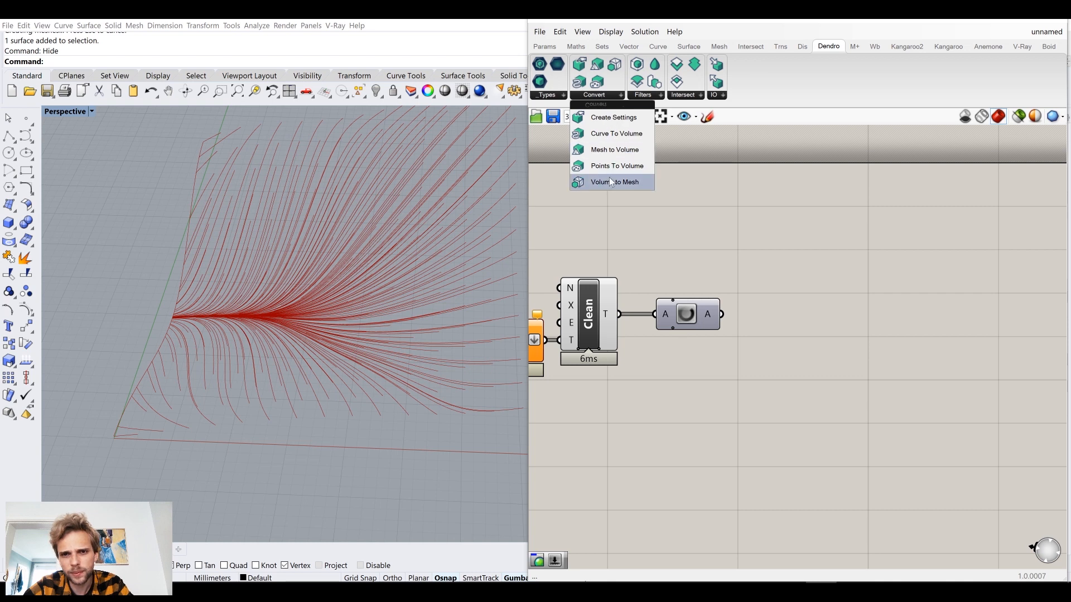
{"action": "left_click", "coordinate": [602, 135]}
{"action": "left_click", "coordinate": [821, 329]}
{"action": "left_click_drag", "start_coordinate": [723, 314], "coordinate": [847, 332]}
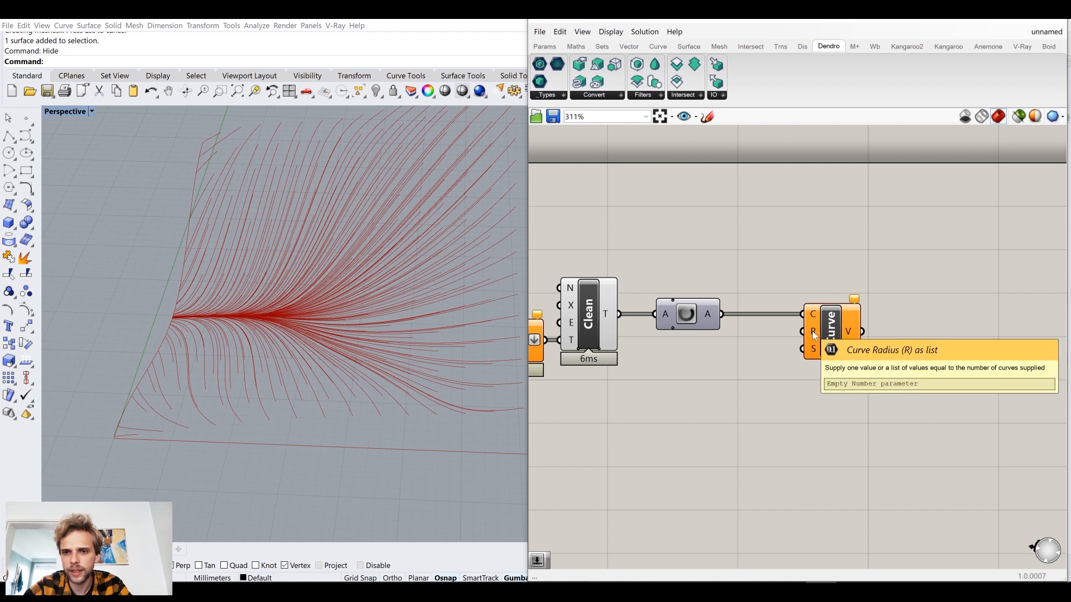
{"action": "left_click_drag", "start_coordinate": [813, 353], "coordinate": [833, 353]}
{"action": "left_click", "coordinate": [735, 408]}
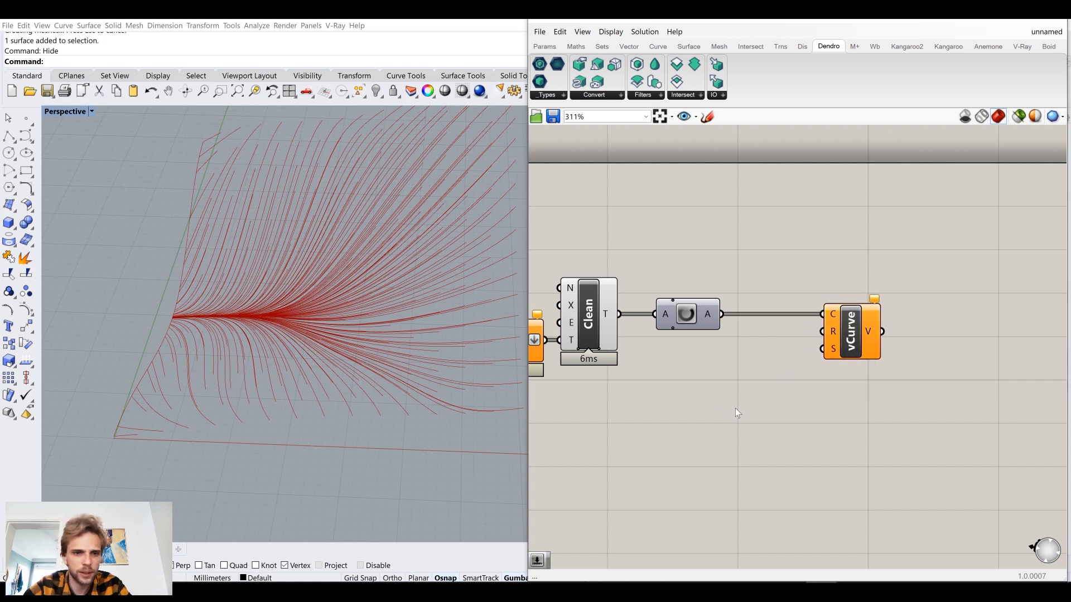
Add a number slider set to 0.5 and connect it to Curve To Volume's R (curve radius) input.
{"action": "double_click", "coordinate": [728, 393]}
{"action": "type", "text": "0"}
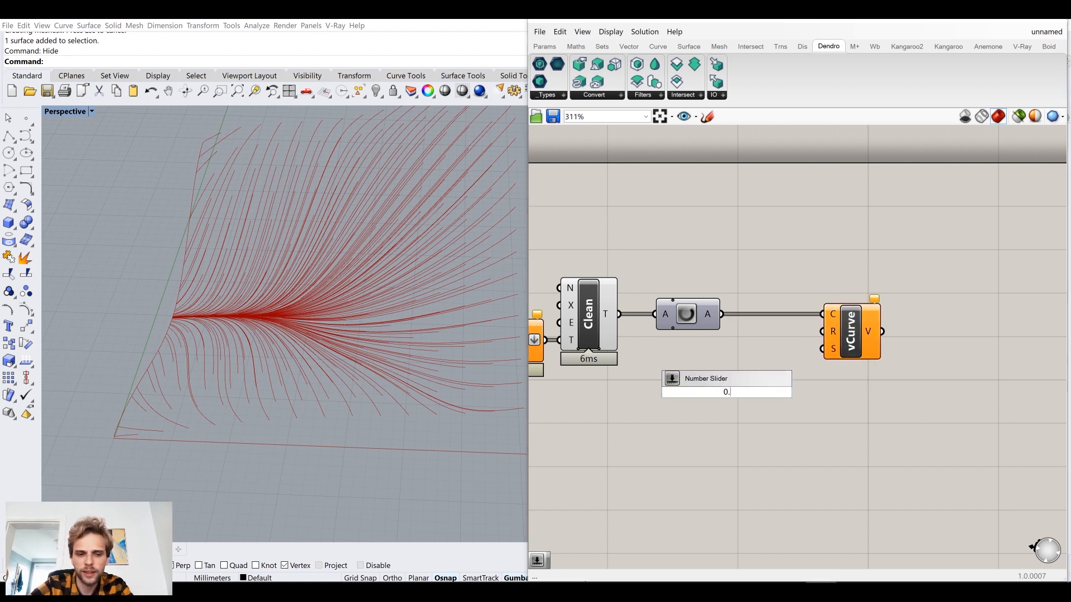
{"action": "type", "text": ".5"}
{"action": "key", "text": "Return"}
{"action": "left_click_drag", "start_coordinate": [798, 392], "coordinate": [824, 323]}
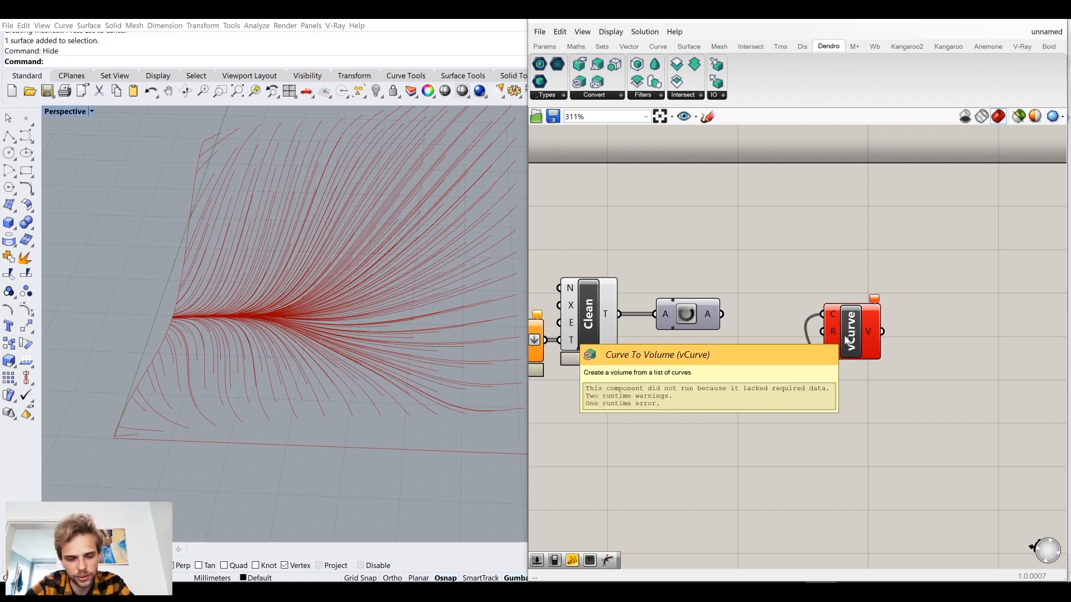
{"action": "key", "text": "ctrl+z"}
{"action": "left_click_drag", "start_coordinate": [794, 385], "coordinate": [886, 327]}
{"action": "left_click", "coordinate": [891, 367]}
{"action": "right_click_drag", "start_coordinate": [890, 369], "coordinate": [806, 370]}
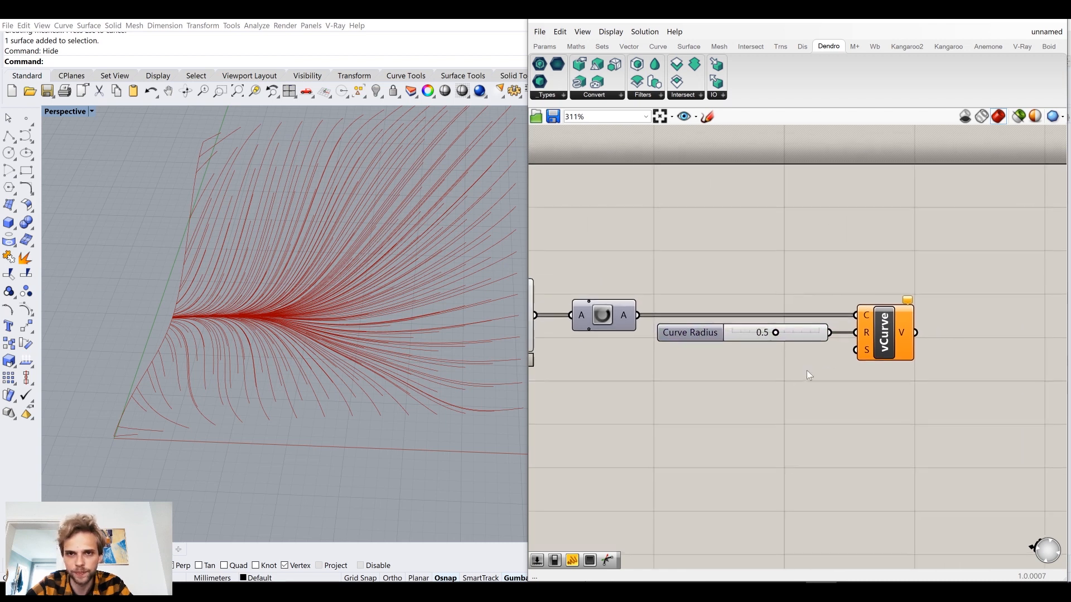
Place a Dendro Create Settings component below the Curve Radius slider and connect its output to Curve To Volume's S input.
{"action": "left_click", "coordinate": [594, 95]}
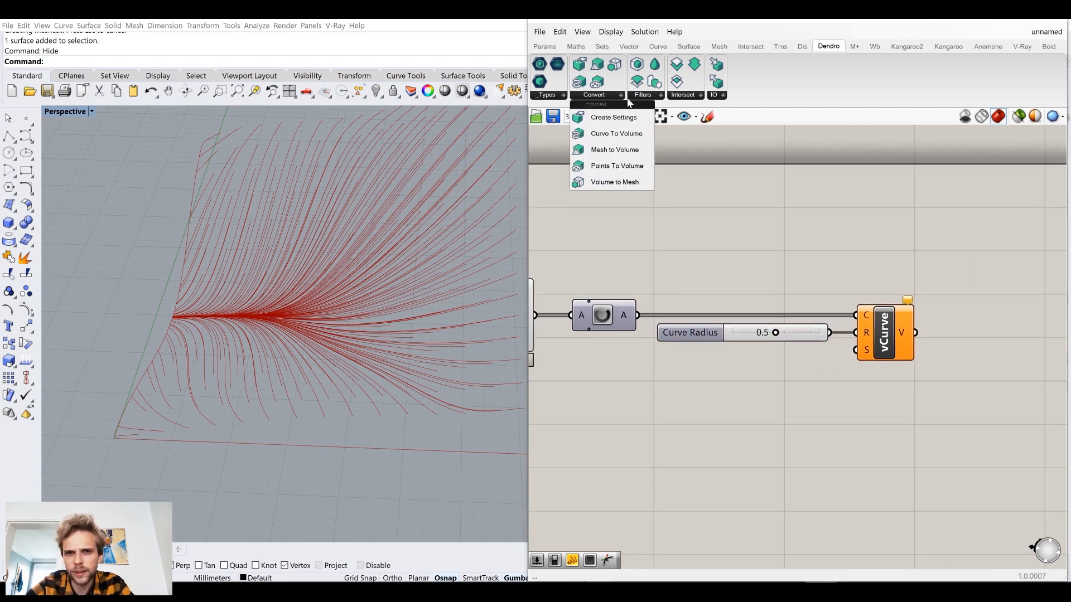
{"action": "left_click", "coordinate": [609, 119]}
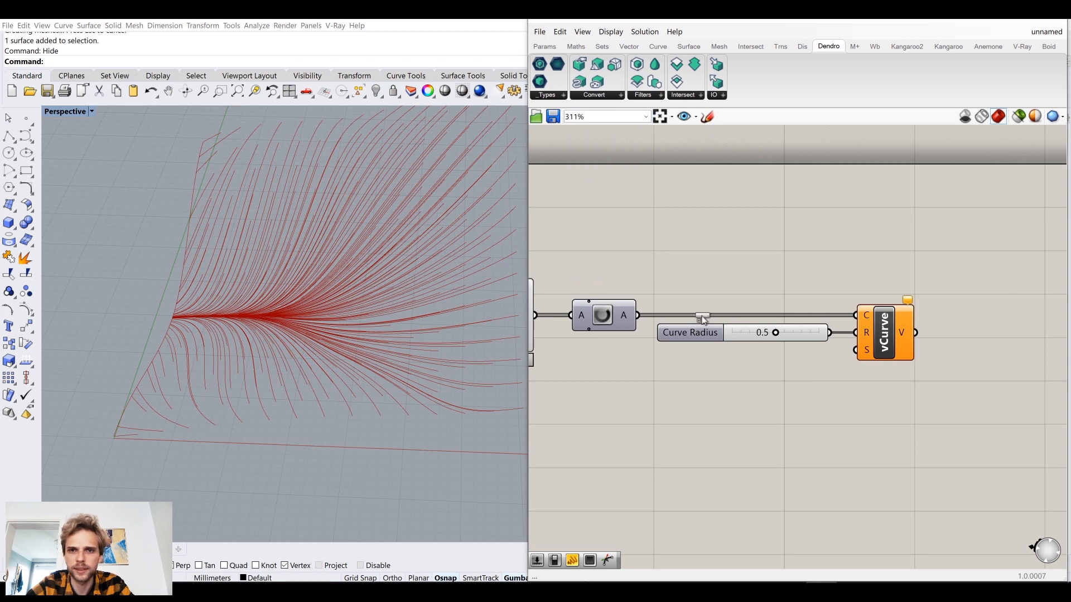
{"action": "left_click", "coordinate": [795, 404]}
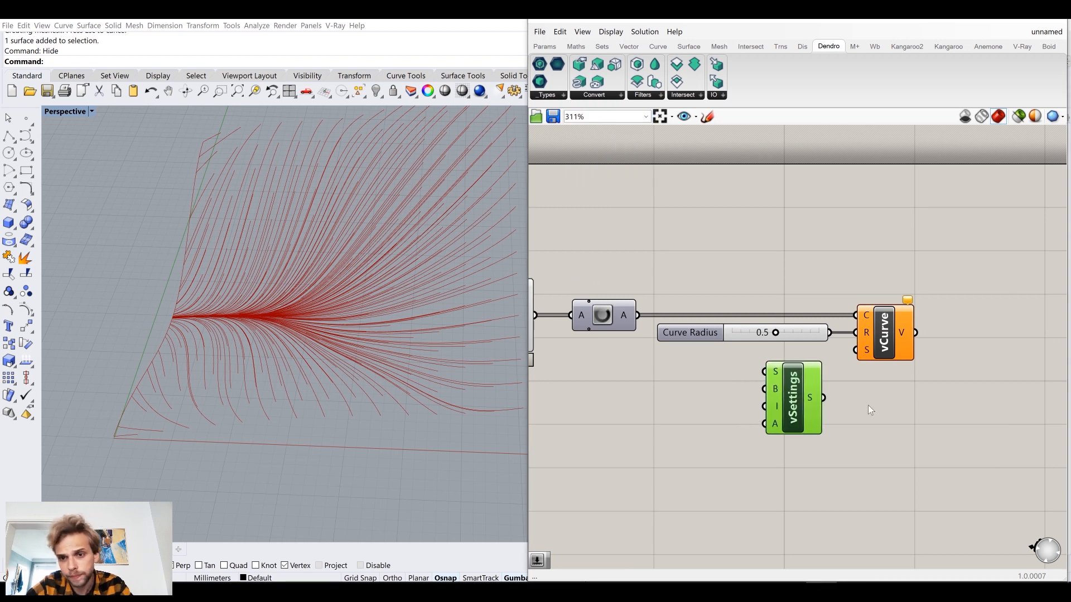
{"action": "left_click_drag", "start_coordinate": [824, 397], "coordinate": [855, 350]}
{"action": "left_click", "coordinate": [885, 413]}
{"action": "left_click_drag", "start_coordinate": [811, 398], "coordinate": [818, 392]}
{"action": "left_click", "coordinate": [915, 281]}
{"action": "mouse_move", "coordinate": [906, 301]}
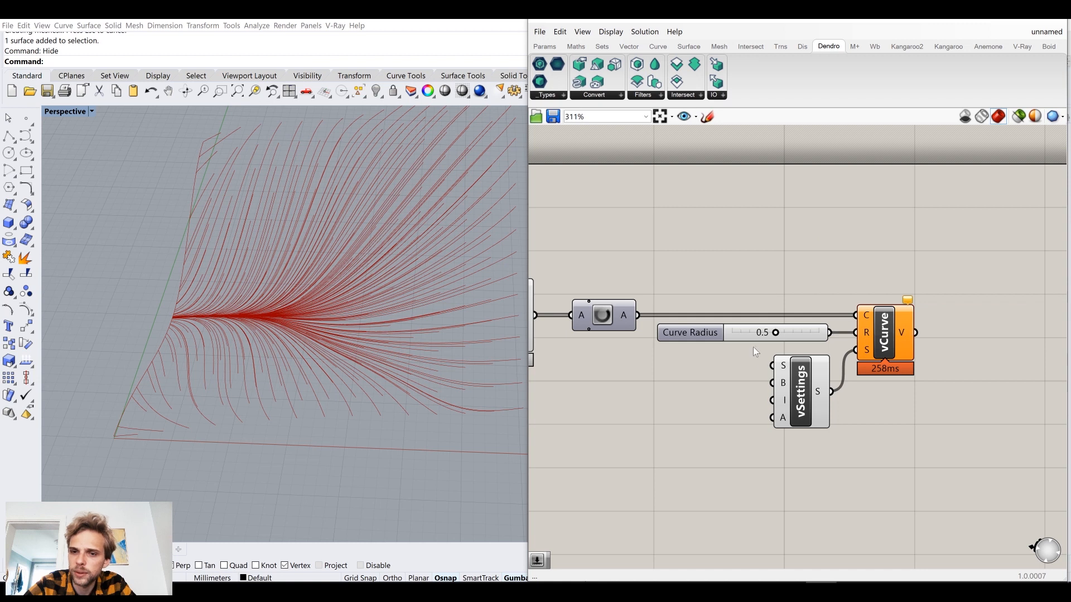
Add a number slider set to 0.3, connect it to Create Settings' S (voxel size) input and align it with that input.
{"action": "mouse_move", "coordinate": [788, 370]}
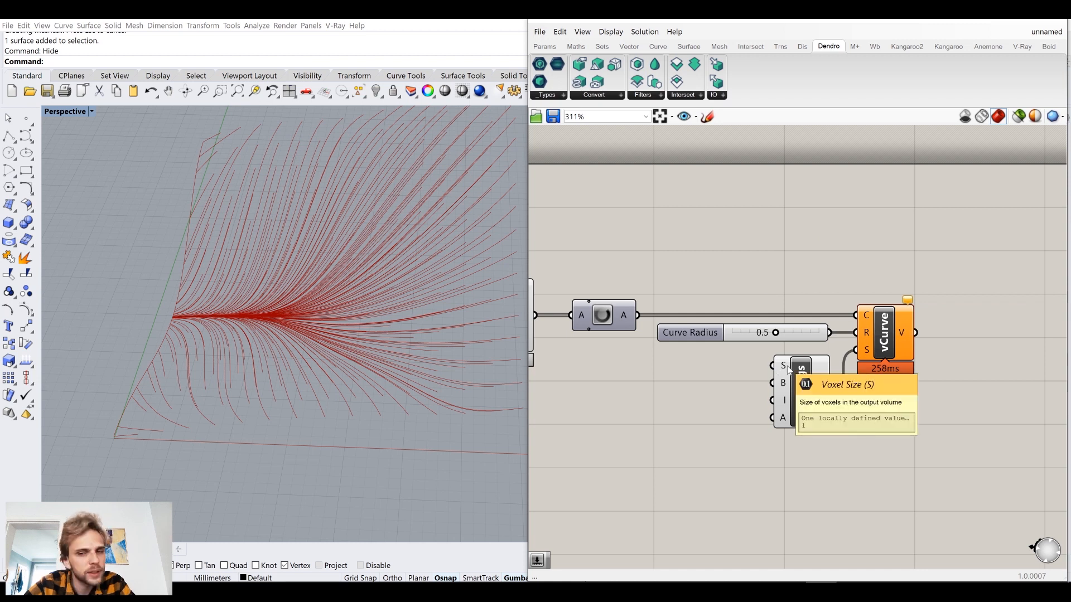
{"action": "left_click_drag", "start_coordinate": [705, 332], "coordinate": [714, 332]}
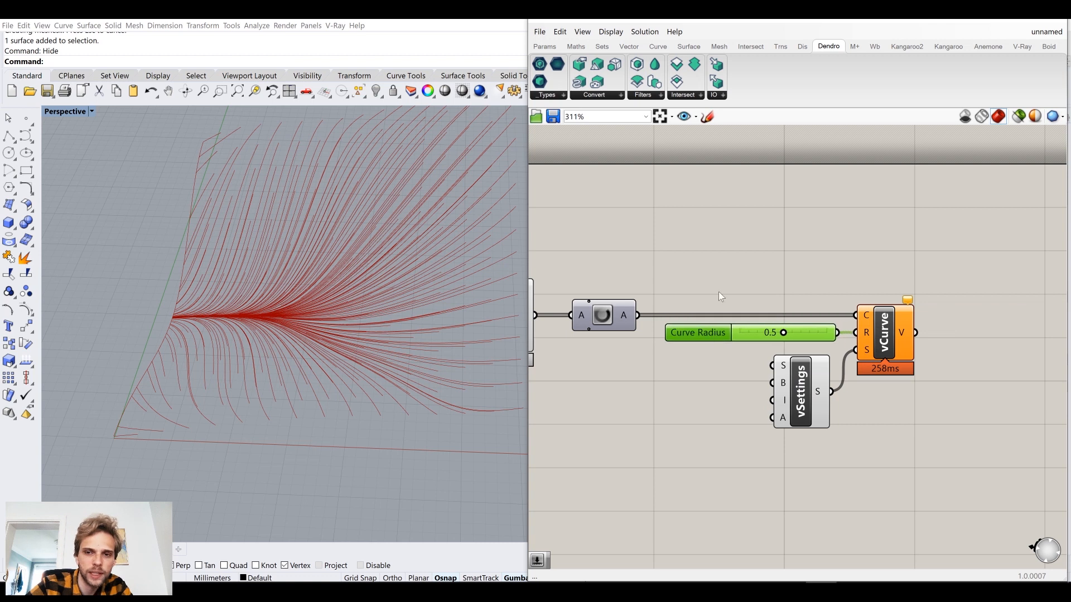
{"action": "left_click", "coordinate": [719, 291]}
{"action": "double_click", "coordinate": [674, 391]}
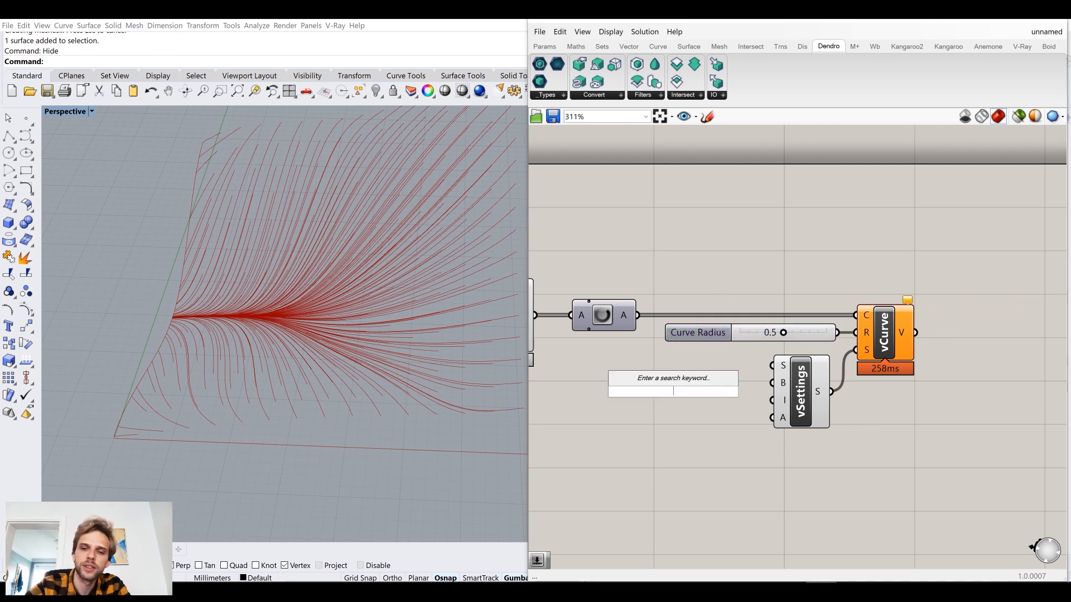
{"action": "type", "text": "0.3"}
{"action": "key", "text": "Return"}
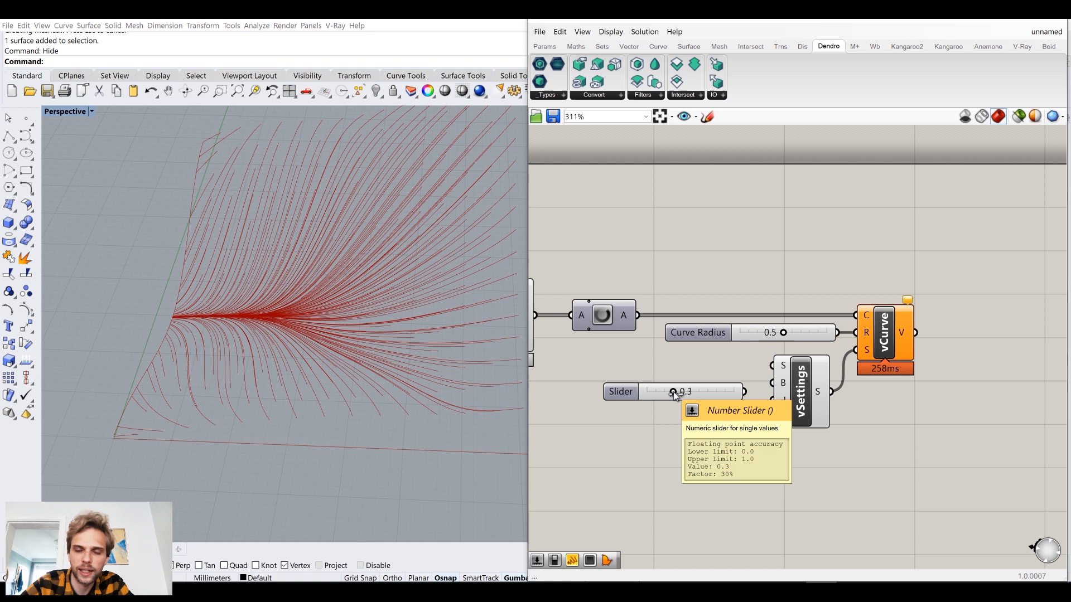
{"action": "left_click_drag", "start_coordinate": [745, 392], "coordinate": [773, 366]}
{"action": "left_click_drag", "start_coordinate": [721, 401], "coordinate": [714, 366]}
{"action": "left_click", "coordinate": [732, 282]}
Set the Curve Radius slider to 0.3.
{"action": "right_click_drag", "start_coordinate": [381, 288], "coordinate": [388, 316]}
{"action": "right_click_drag", "start_coordinate": [311, 327], "coordinate": [296, 230]}
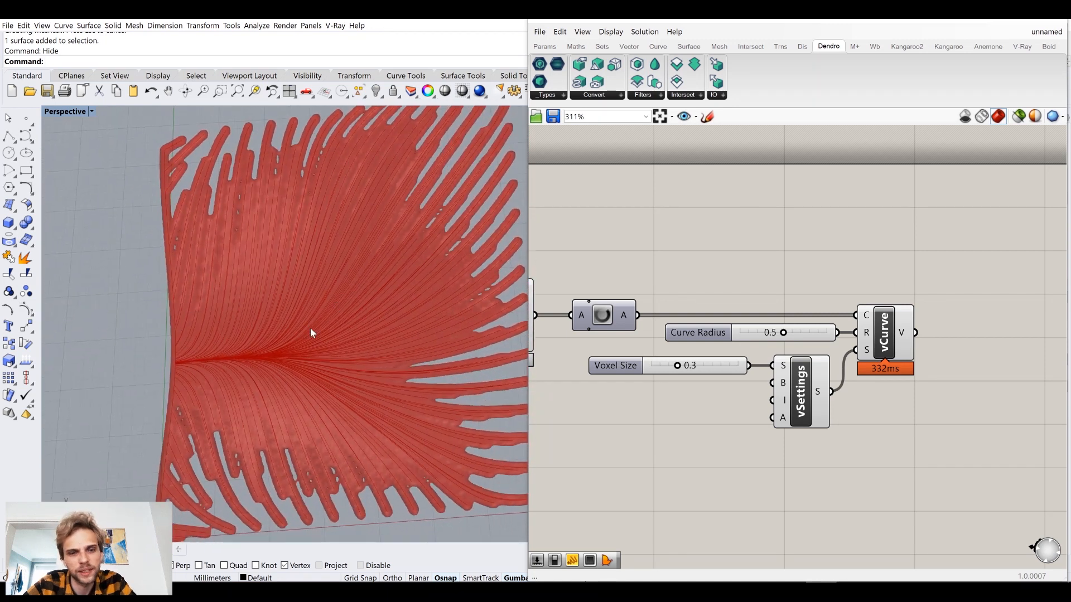
{"action": "right_click_drag", "start_coordinate": [269, 357], "coordinate": [332, 325]}
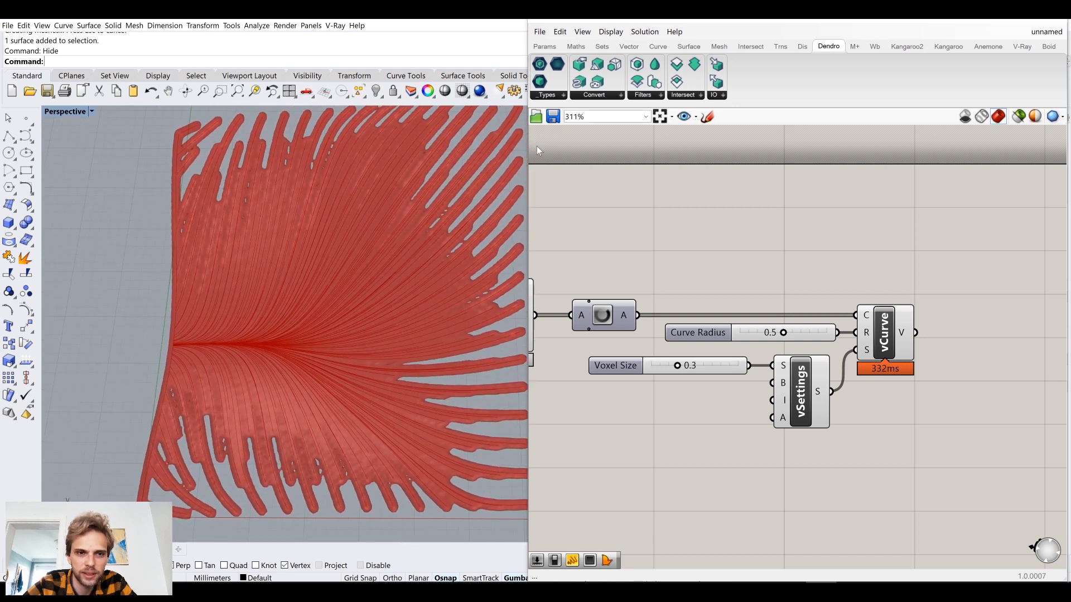
{"action": "double_click", "coordinate": [752, 333]}
{"action": "type", "text": "0.3"}
{"action": "key", "text": "Return"}
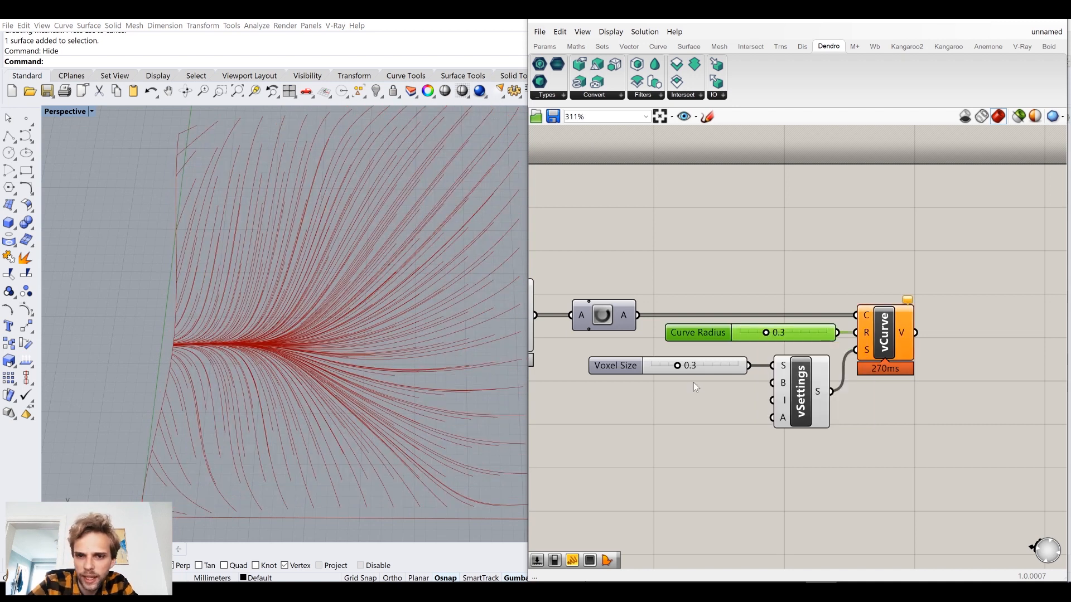
Set the Voxel Size slider to 0.2.
{"action": "left_click", "coordinate": [697, 364]}
{"action": "double_click", "coordinate": [697, 365]}
{"action": "type", "text": "0.2"}
{"action": "key", "text": "Return"}
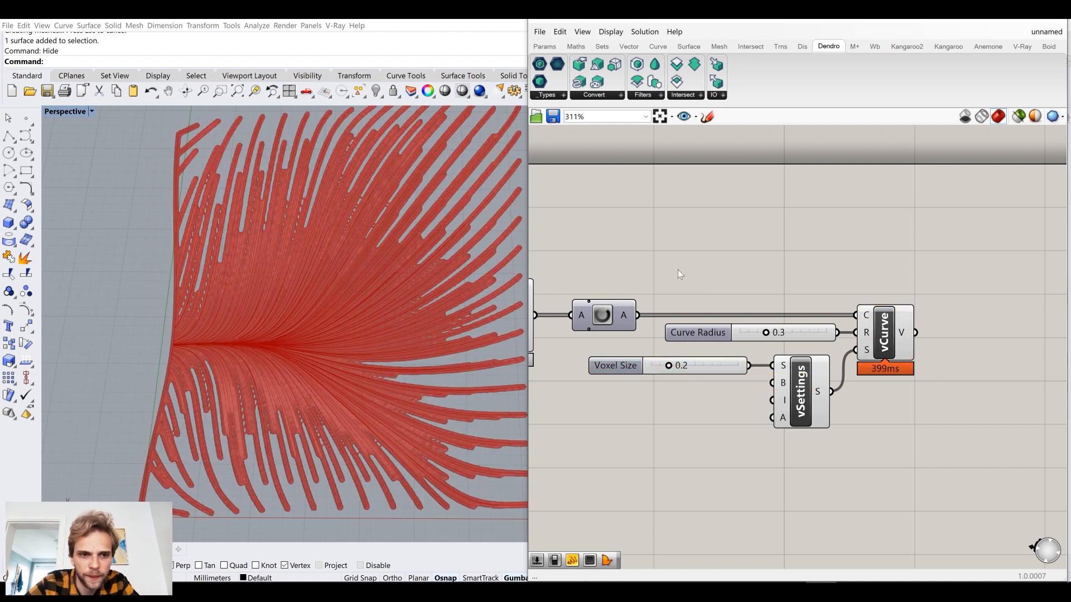
Refine the volume by setting the Voxel Size slider to 0.1.
{"action": "right_click_drag", "start_coordinate": [402, 286], "coordinate": [400, 282]}
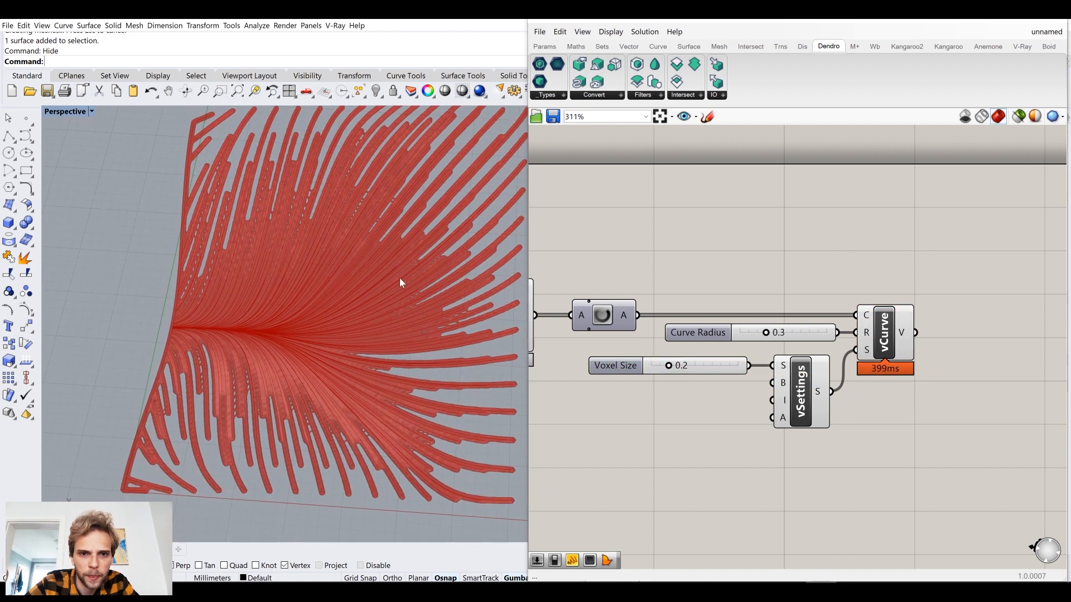
{"action": "double_click", "coordinate": [707, 370]}
{"action": "type", "text": "0"}
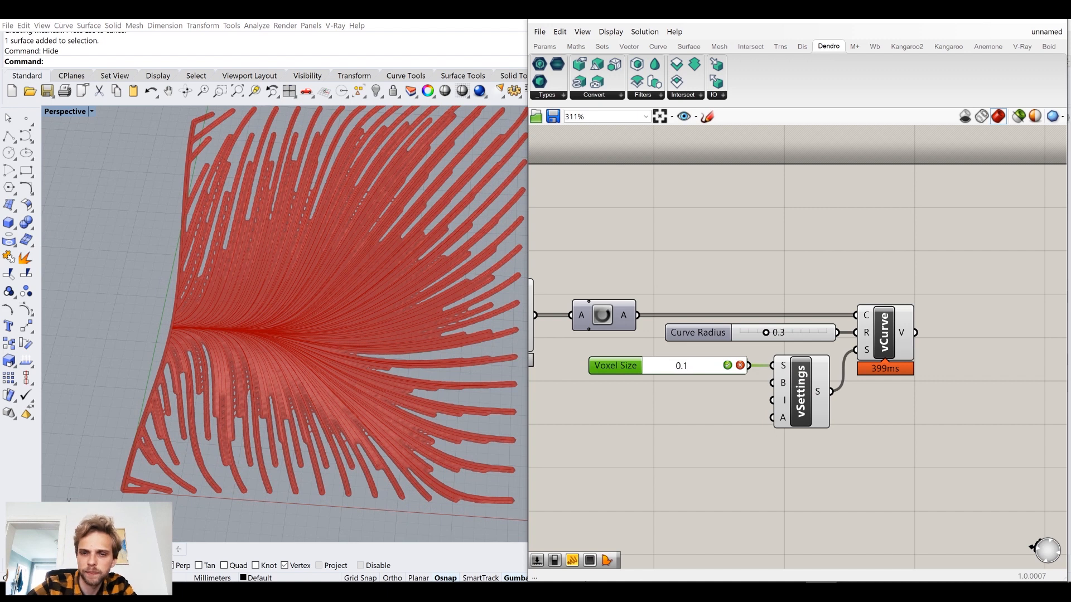
{"action": "key", "text": "Return"}
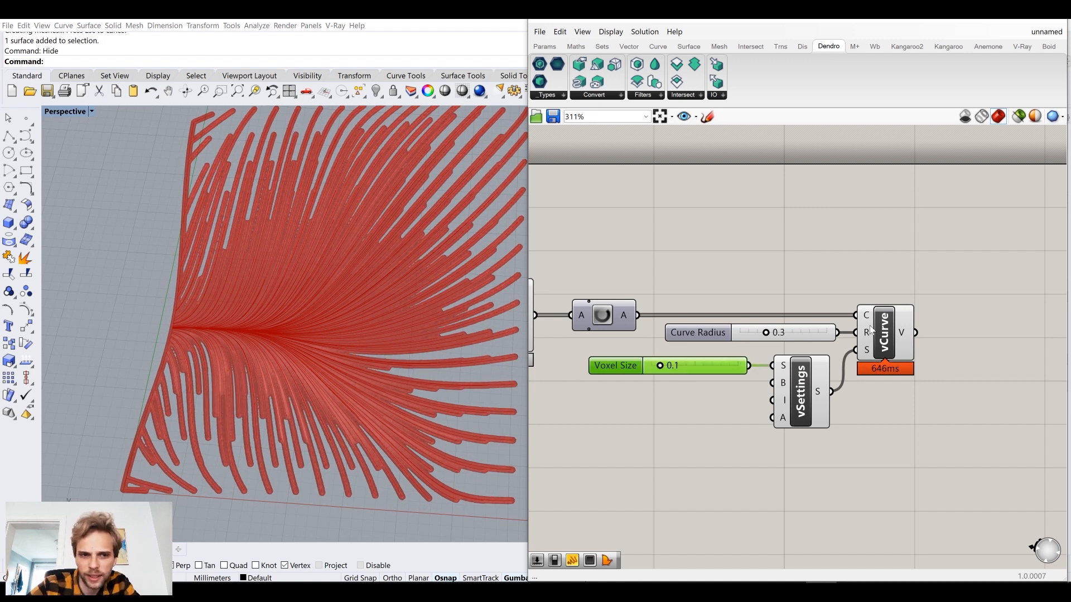
Set the Curve Radius slider to 0.2 to thin the curve volumes.
{"action": "scroll", "coordinate": [400, 288], "scroll_direction": "up", "scroll_amount": 2}
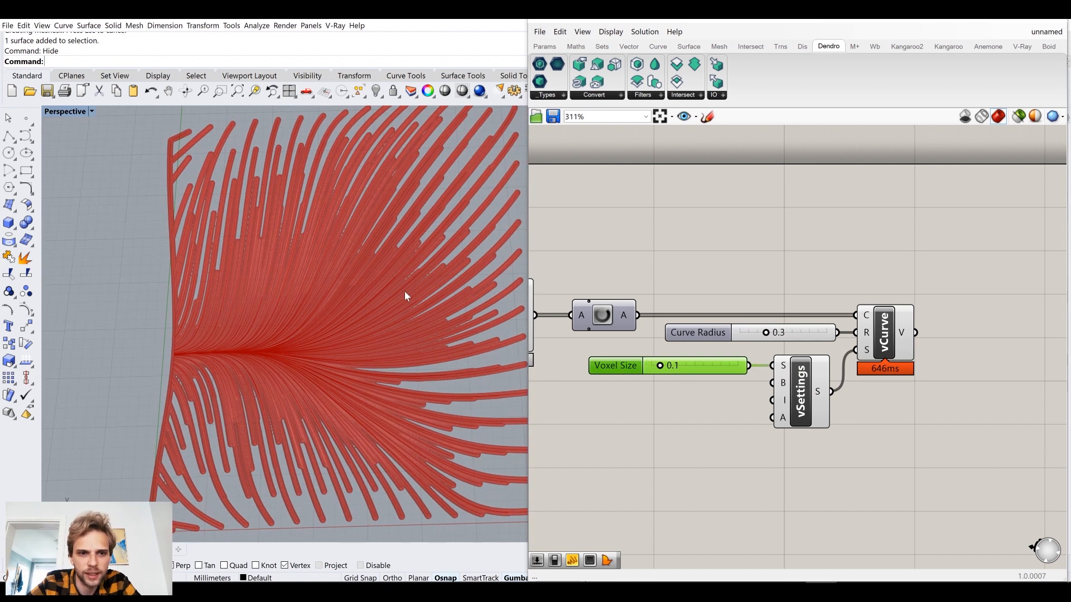
{"action": "double_click", "coordinate": [805, 346]}
{"action": "type", "text": "0.2"}
{"action": "key", "text": "Return"}
{"action": "right_click_drag", "start_coordinate": [445, 294], "coordinate": [422, 283]}
{"action": "right_click_drag", "start_coordinate": [303, 258], "coordinate": [321, 272]}
{"action": "scroll", "coordinate": [294, 265], "scroll_direction": "up", "scroll_amount": 8}
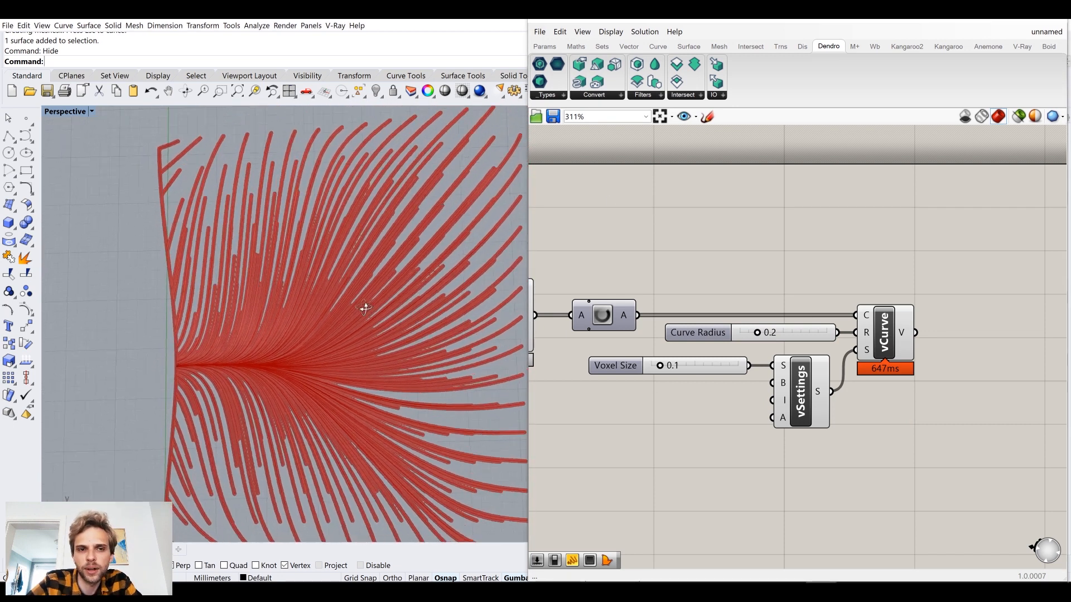
{"action": "right_click_drag", "start_coordinate": [280, 229], "coordinate": [314, 291]}
Add a panel above the Curve To Volume component and connect its V output to the panel.
{"action": "right_click_drag", "start_coordinate": [857, 283], "coordinate": [670, 262]}
{"action": "left_click", "coordinate": [544, 46]}
{"action": "left_click_drag", "start_coordinate": [723, 89], "coordinate": [811, 273]}
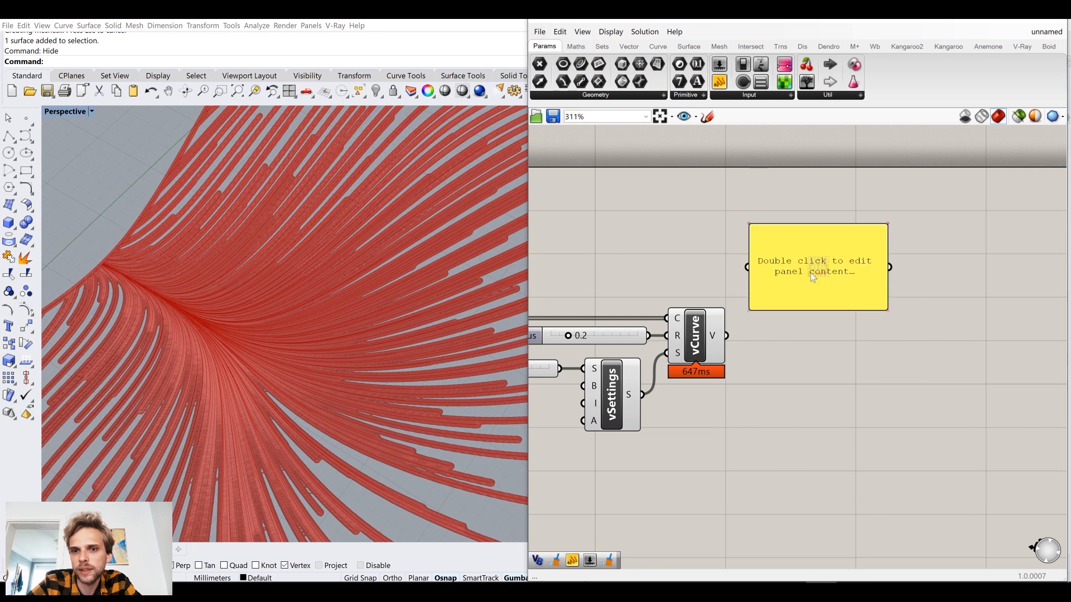
{"action": "left_click_drag", "start_coordinate": [727, 336], "coordinate": [793, 221]}
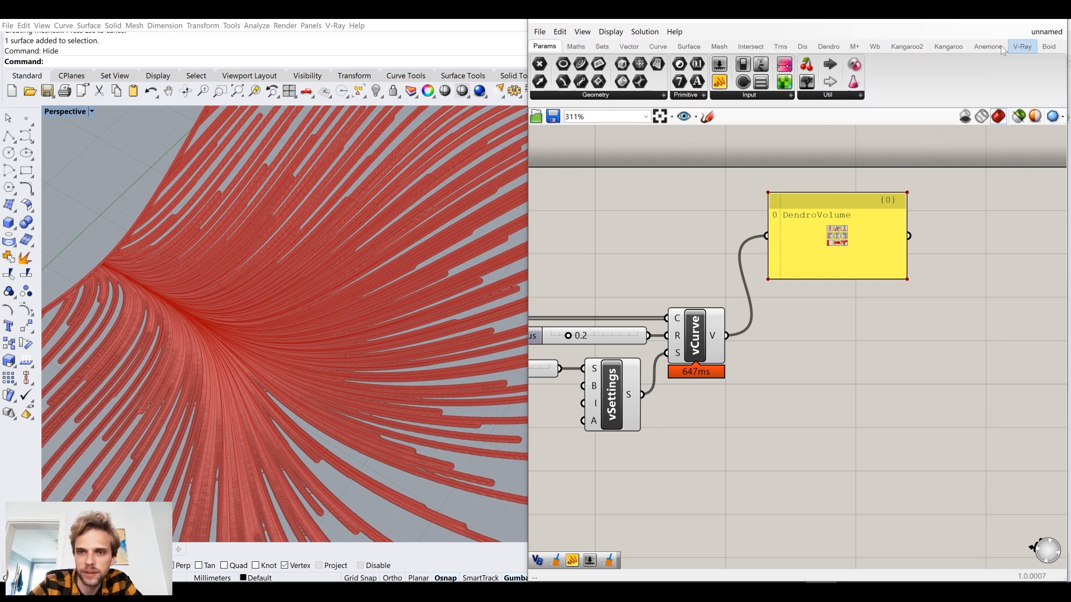
Add a Volume to Mesh component, feeding V from Curve To Volume and S from Create Settings.
{"action": "left_click", "coordinate": [829, 46]}
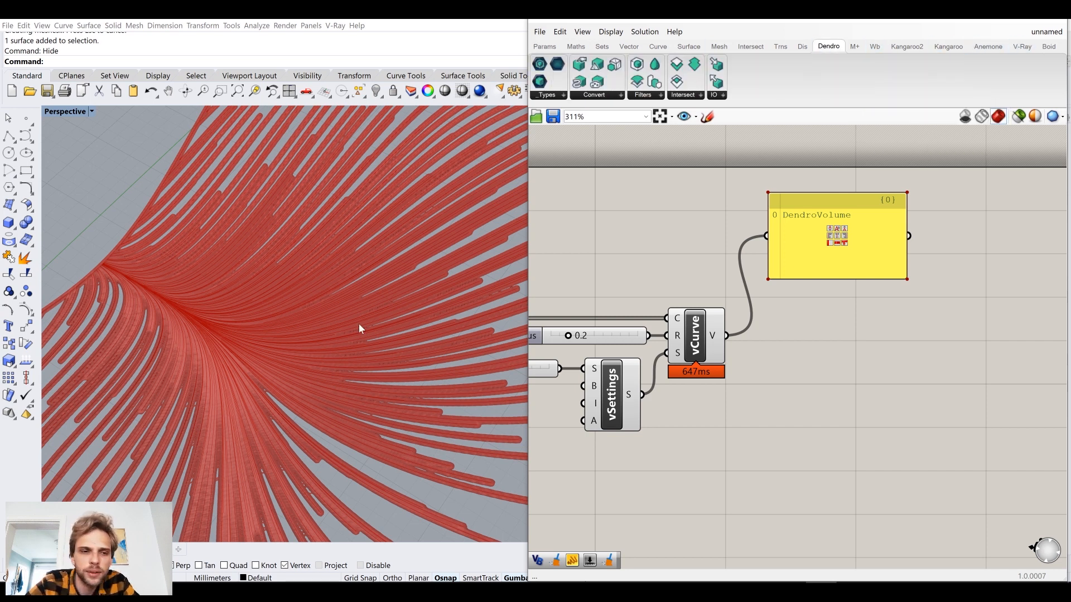
{"action": "left_click", "coordinate": [588, 96]}
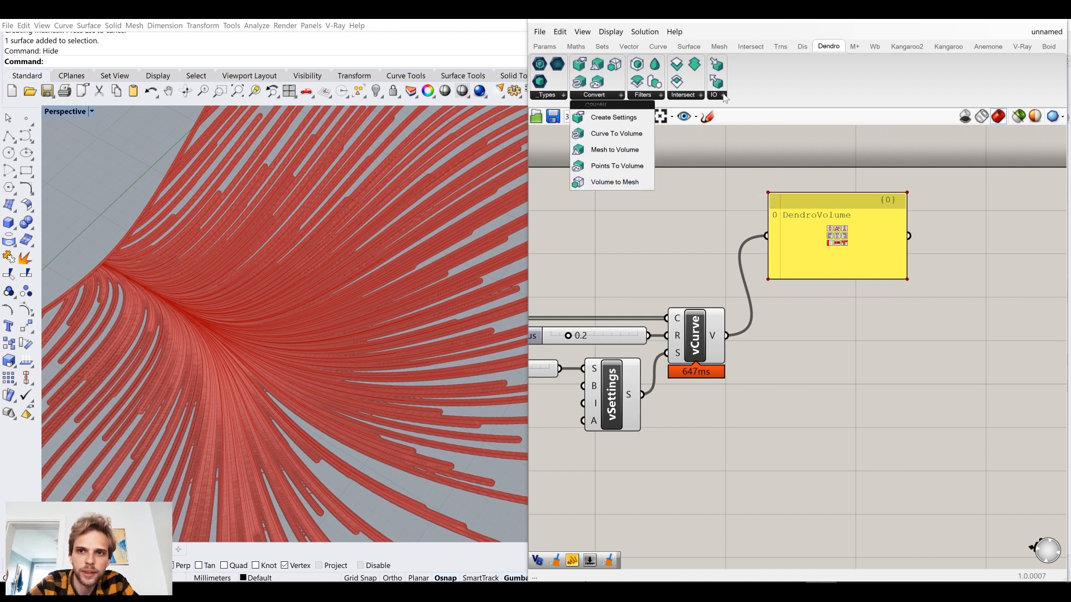
{"action": "left_click_drag", "start_coordinate": [604, 182], "coordinate": [816, 348]}
{"action": "left_click_drag", "start_coordinate": [727, 335], "coordinate": [836, 397]}
{"action": "right_click_drag", "start_coordinate": [703, 391], "coordinate": [747, 369]}
{"action": "left_click_drag", "start_coordinate": [686, 374], "coordinate": [857, 373]}
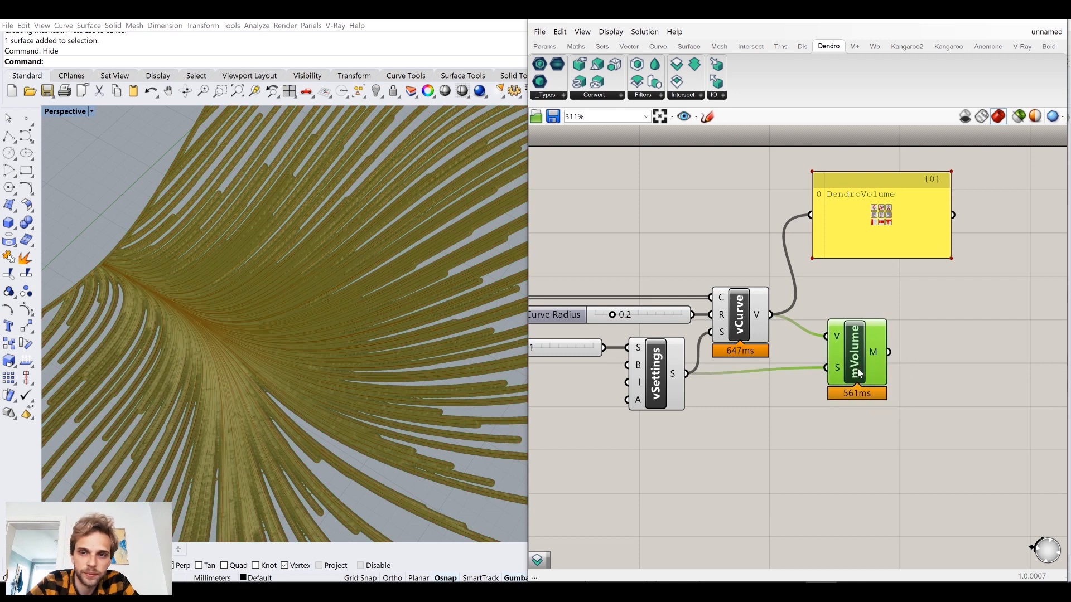
Turn off the preview of the Curve To Volume and Create Settings components.
{"action": "middle_click", "coordinate": [857, 370]}
{"action": "left_click_drag", "start_coordinate": [713, 455], "coordinate": [676, 290]}
{"action": "middle_click", "coordinate": [700, 265]}
{"action": "left_click", "coordinate": [740, 225]}
{"action": "left_click", "coordinate": [750, 250]}
{"action": "right_click_drag", "start_coordinate": [867, 346], "coordinate": [793, 356]}
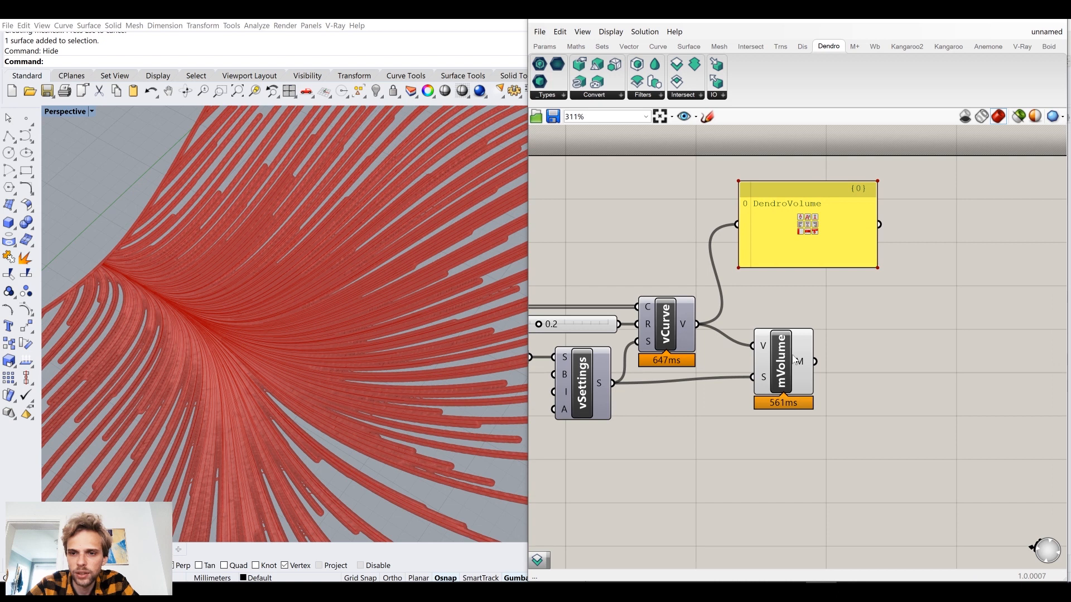
Disconnect the panel from Curve To Volume, connect it to Volume to Mesh's M output and place it beside that component.
{"action": "left_click_drag", "start_coordinate": [815, 362], "coordinate": [727, 235]}
{"action": "left_click_drag", "start_coordinate": [812, 357], "coordinate": [949, 348]}
{"action": "left_click_drag", "start_coordinate": [786, 388], "coordinate": [872, 388]}
{"action": "right_click_drag", "start_coordinate": [859, 374], "coordinate": [773, 363]}
{"action": "left_click_drag", "start_coordinate": [873, 337], "coordinate": [966, 352]}
{"action": "left_click_drag", "start_coordinate": [792, 361], "coordinate": [831, 372]}
Insert a Smooth Volume component between the V output of Curve To Volume and the V input of Volume to Mesh.
{"action": "left_click", "coordinate": [698, 240]}
{"action": "left_click", "coordinate": [644, 96]}
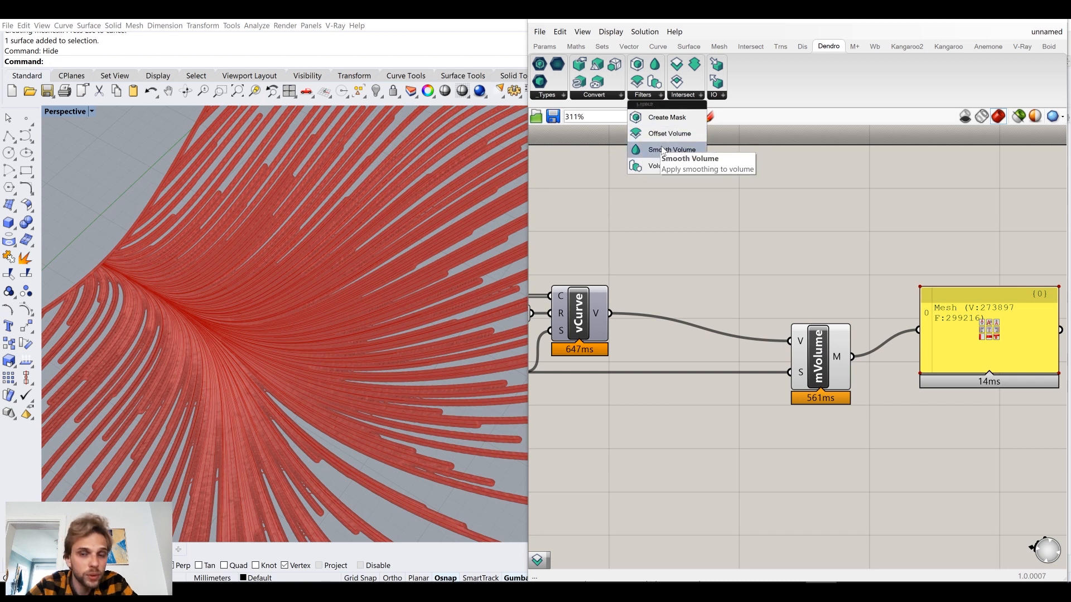
{"action": "left_click_drag", "start_coordinate": [663, 150], "coordinate": [694, 270]}
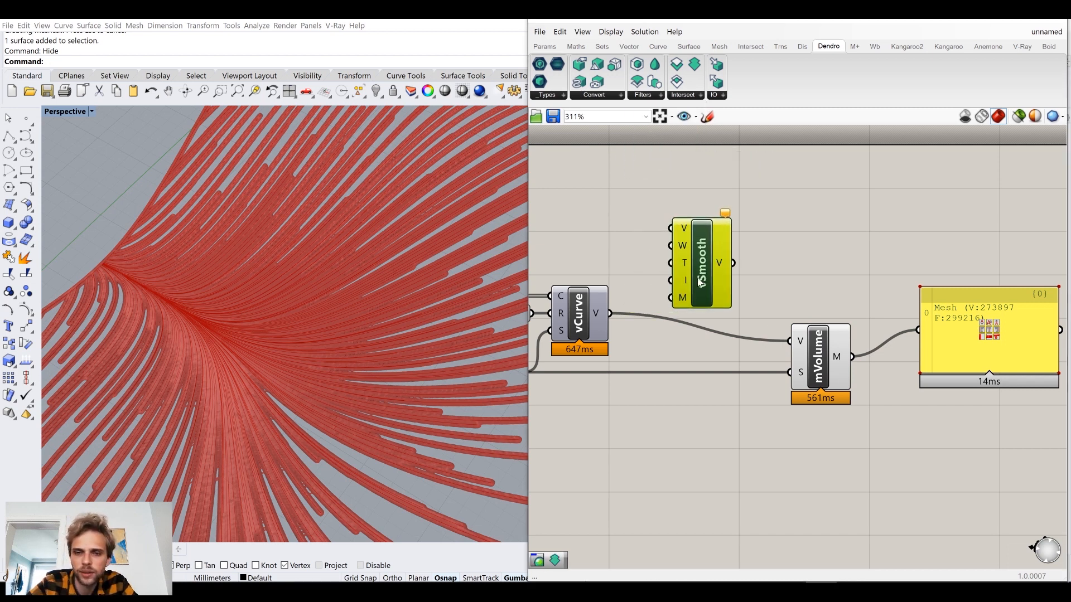
{"action": "left_click_drag", "start_coordinate": [609, 313], "coordinate": [669, 228]}
{"action": "left_click_drag", "start_coordinate": [733, 266], "coordinate": [790, 341], "text": "shift"}
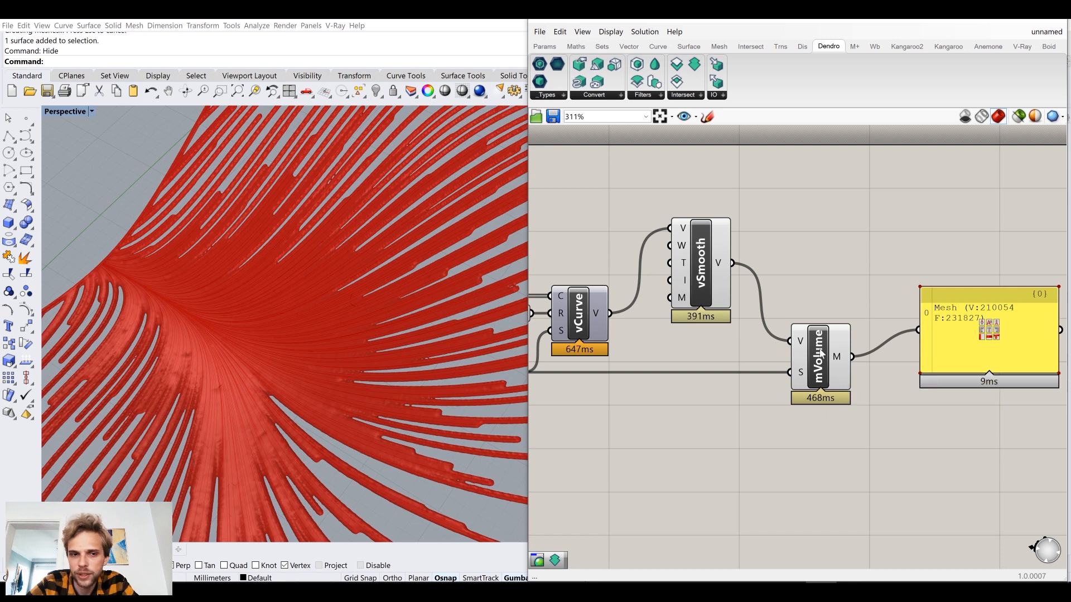
{"action": "left_click_drag", "start_coordinate": [701, 289], "coordinate": [705, 290]}
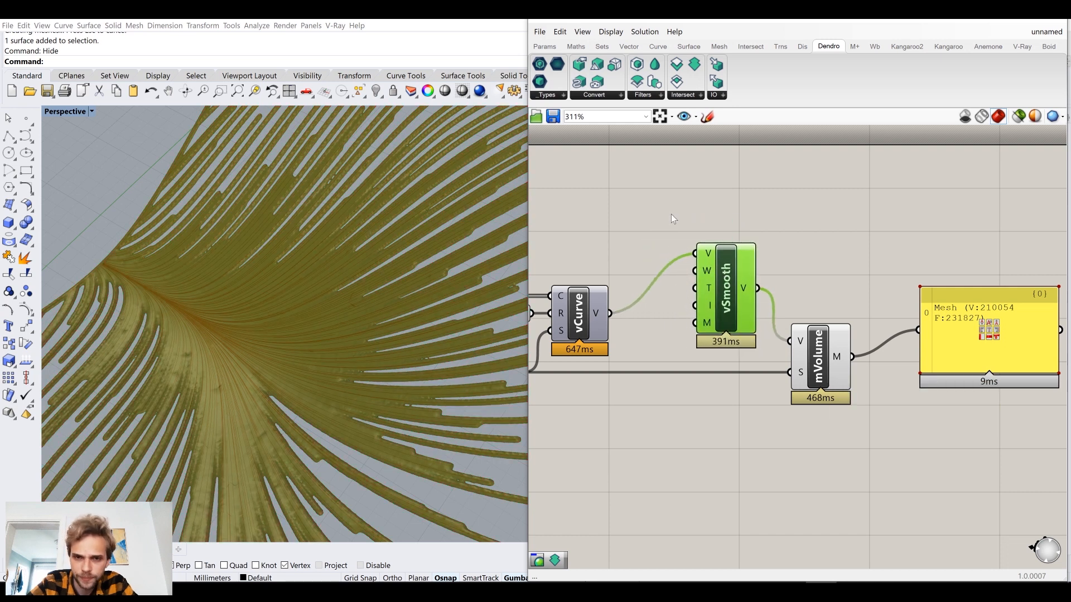
{"action": "left_click", "coordinate": [674, 219]}
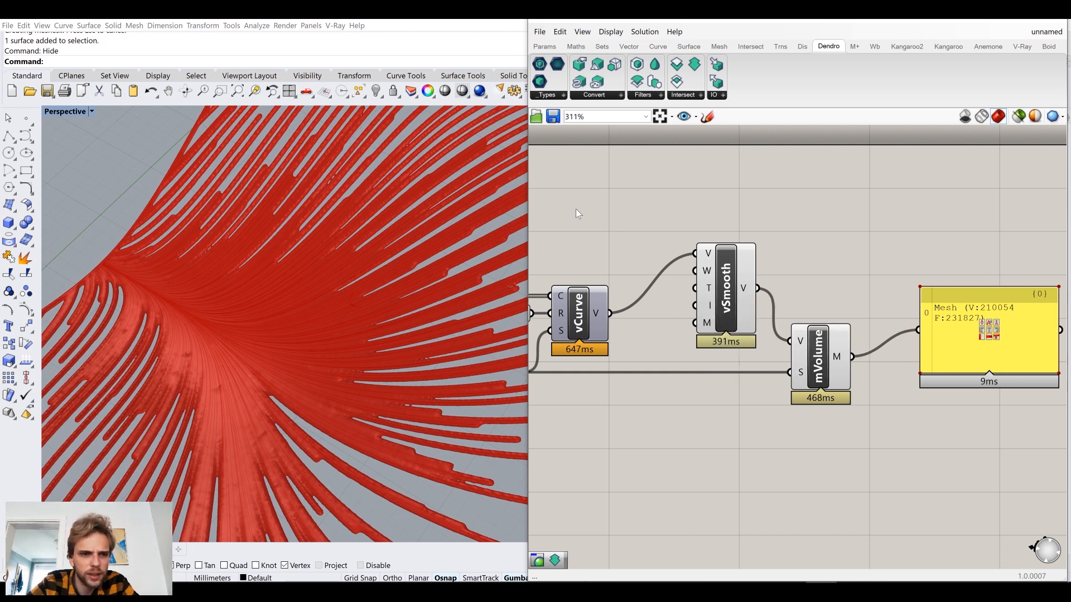
Turn off the Smooth Volume component's preview and delete the panel attached to Volume to Mesh.
{"action": "left_click", "coordinate": [720, 279]}
{"action": "middle_click", "coordinate": [718, 279]}
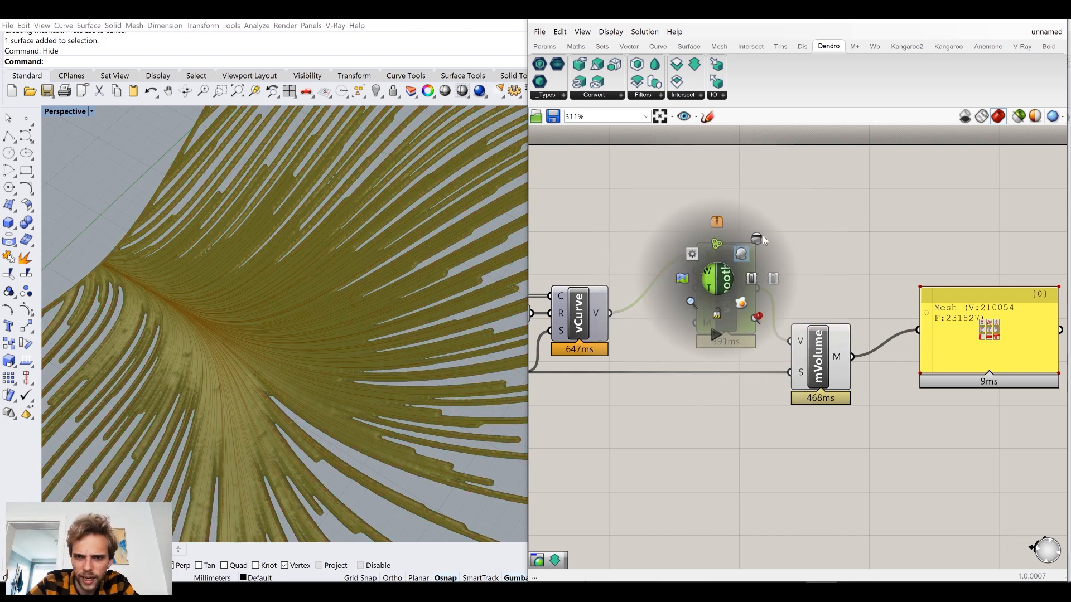
{"action": "right_click_drag", "start_coordinate": [359, 279], "coordinate": [319, 230]}
{"action": "right_click_drag", "start_coordinate": [780, 213], "coordinate": [623, 191]}
{"action": "left_click", "coordinate": [825, 330]}
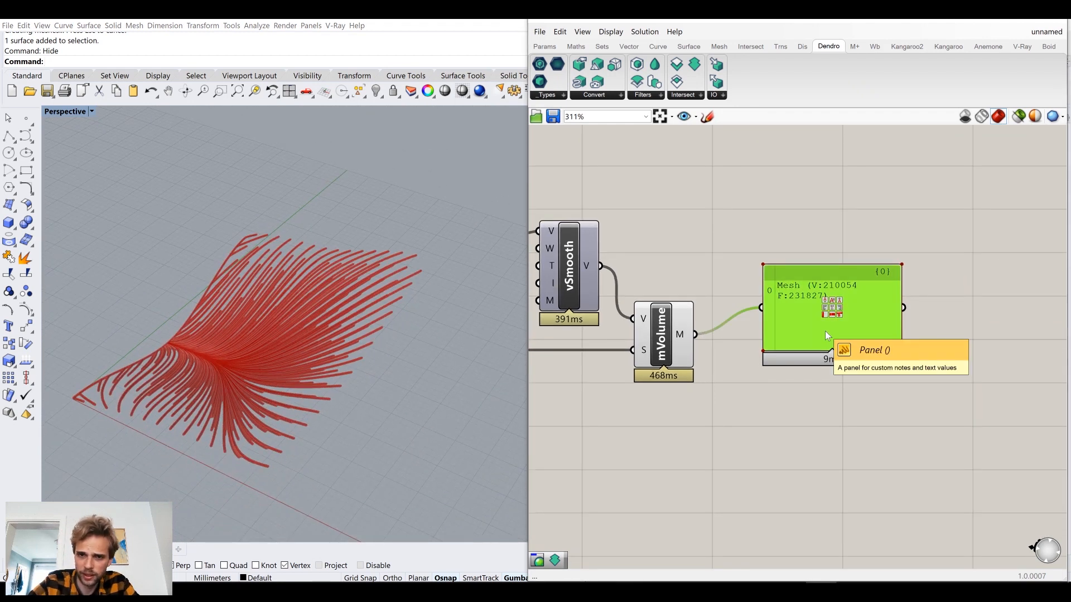
{"action": "key", "text": "Delete"}
Bake the Volume to Mesh output onto the Default layer.
{"action": "right_click_drag", "start_coordinate": [744, 362], "coordinate": [758, 323]}
{"action": "left_click", "coordinate": [683, 301]}
{"action": "left_click", "coordinate": [708, 342]}
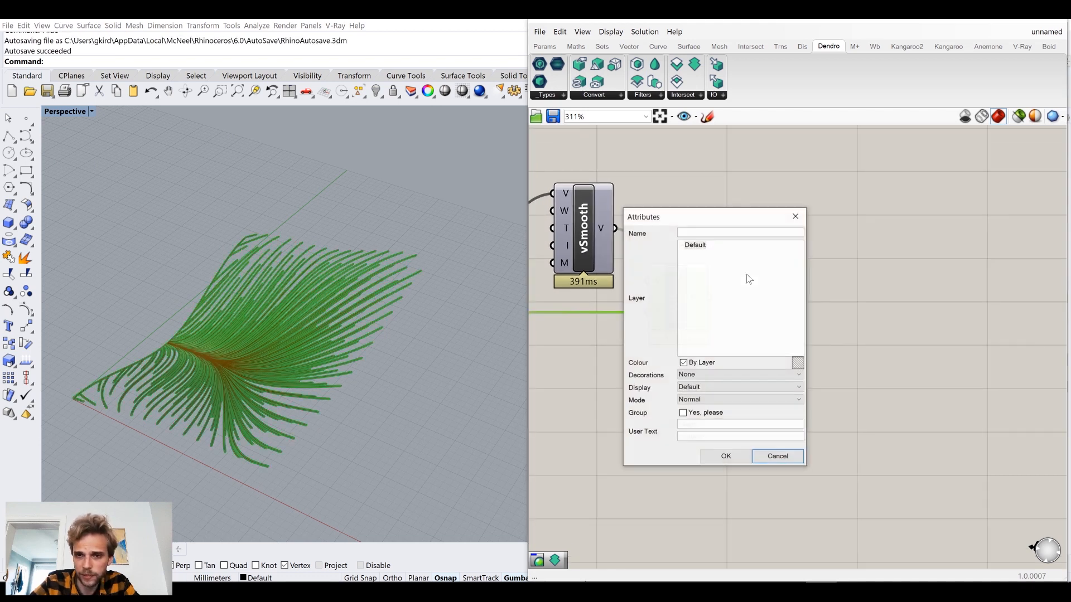
{"action": "left_click", "coordinate": [734, 460]}
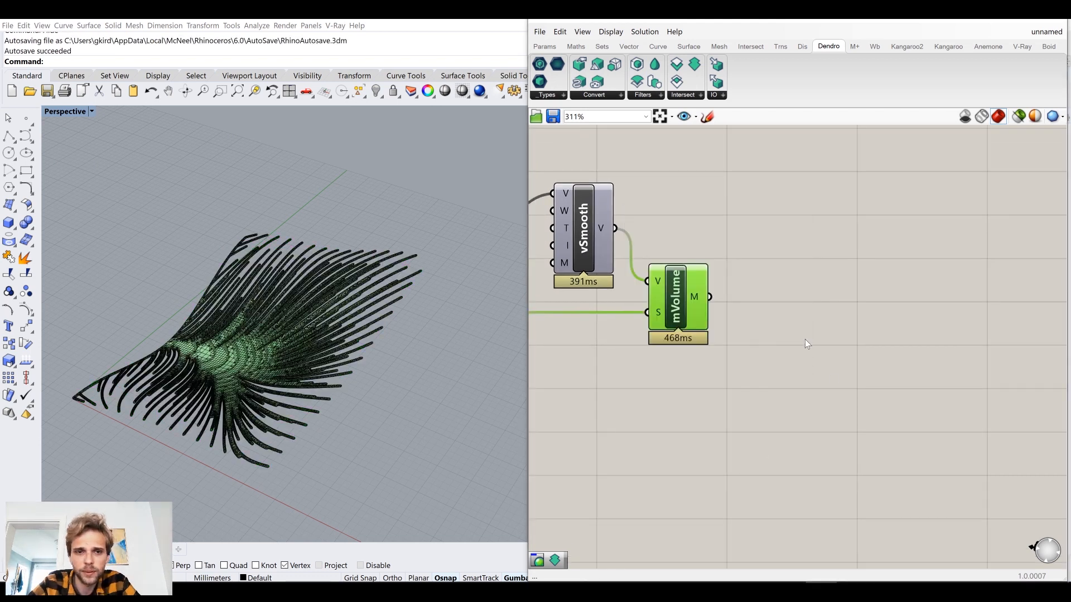
Move the baked mesh along the X axis, clear of the Grasshopper preview.
{"action": "left_click", "coordinate": [259, 316]}
{"action": "scroll", "coordinate": [259, 316], "scroll_direction": "down", "scroll_amount": 7}
{"action": "right_click_drag", "start_coordinate": [259, 316], "coordinate": [392, 374]}
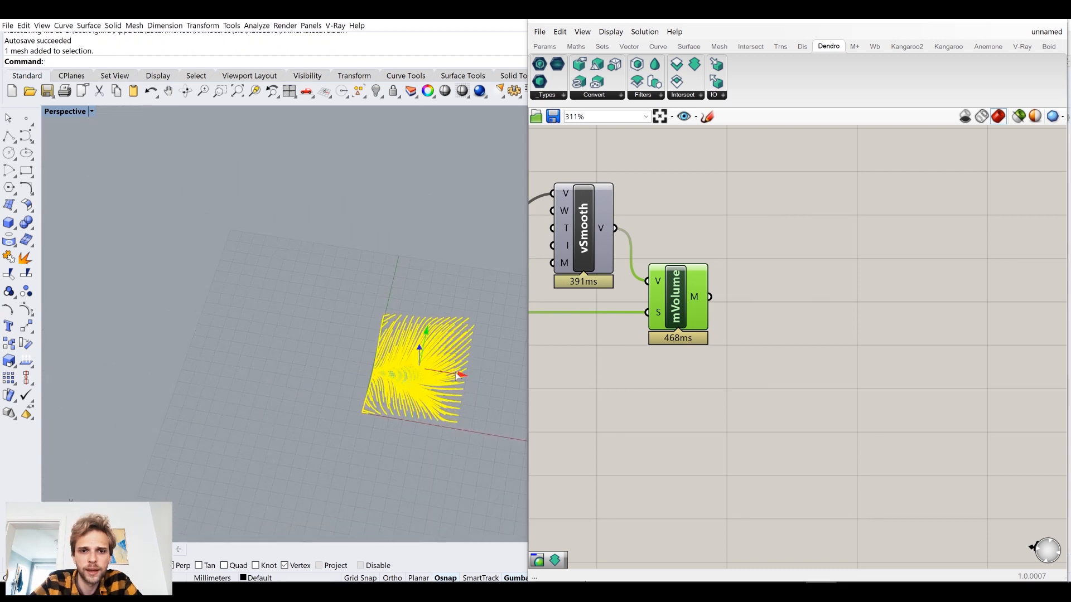
{"action": "left_click", "coordinate": [319, 430]}
{"action": "scroll", "coordinate": [260, 365], "scroll_direction": "up", "scroll_amount": 8}
Set the Perspective viewport to Arctic display mode and inspect the baked mesh.
{"action": "left_click", "coordinate": [68, 111]}
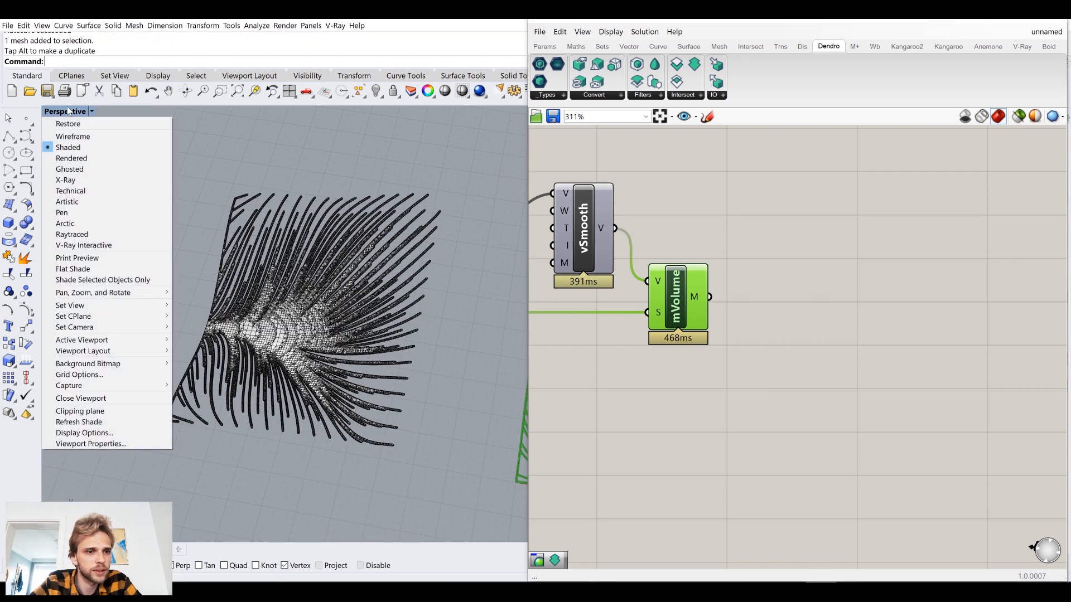
{"action": "left_click", "coordinate": [106, 222]}
{"action": "scroll", "coordinate": [296, 339], "scroll_direction": "up", "scroll_amount": 3}
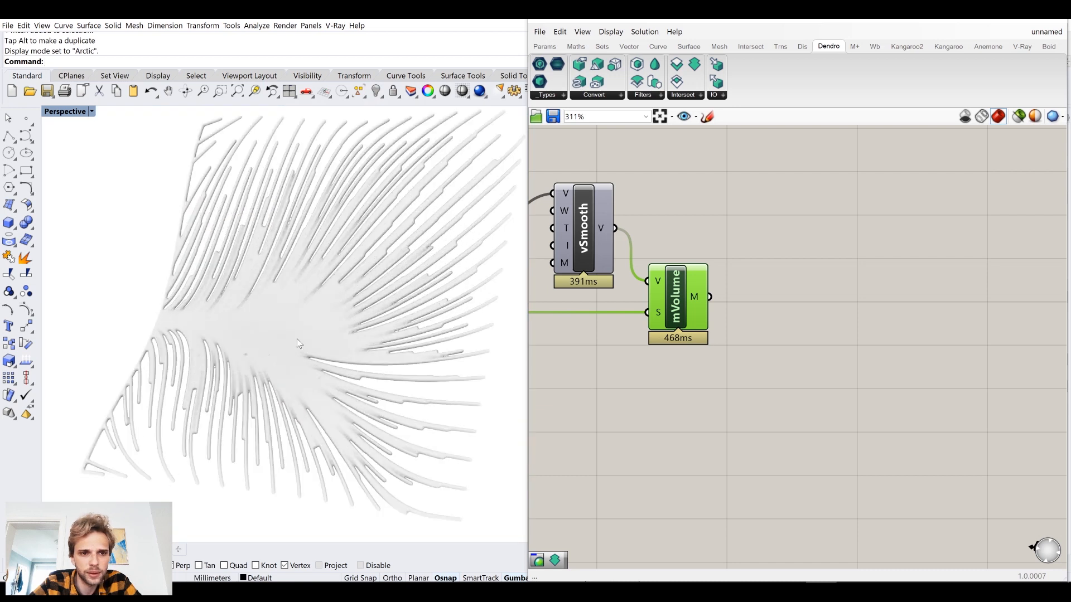
{"action": "right_click_drag", "start_coordinate": [312, 319], "coordinate": [304, 372]}
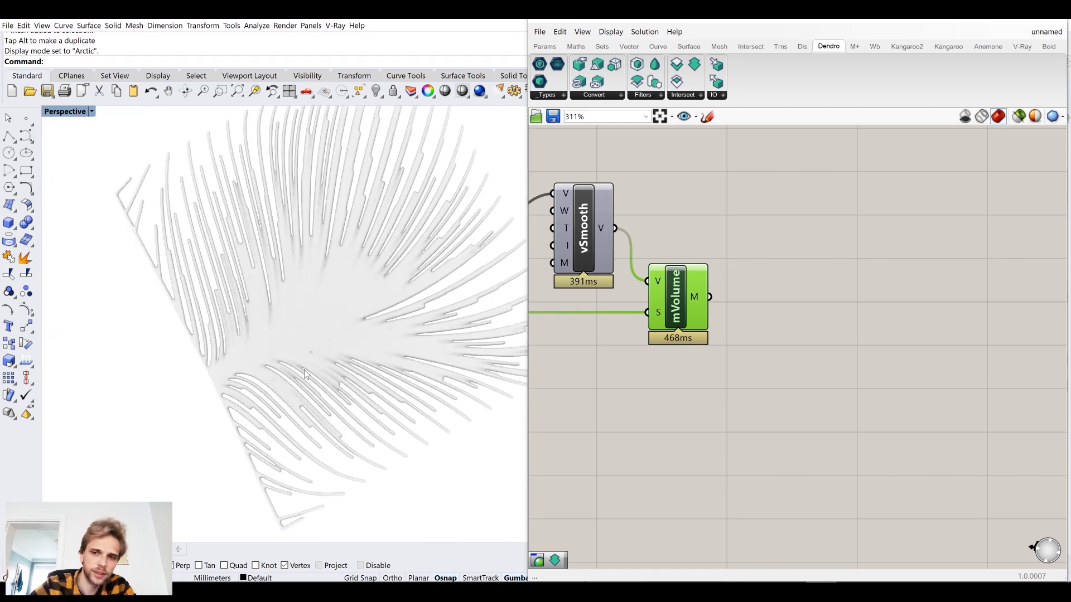
Delete the baked mesh and set the Perspective viewport to Shaded display mode.
{"action": "left_click", "coordinate": [303, 370]}
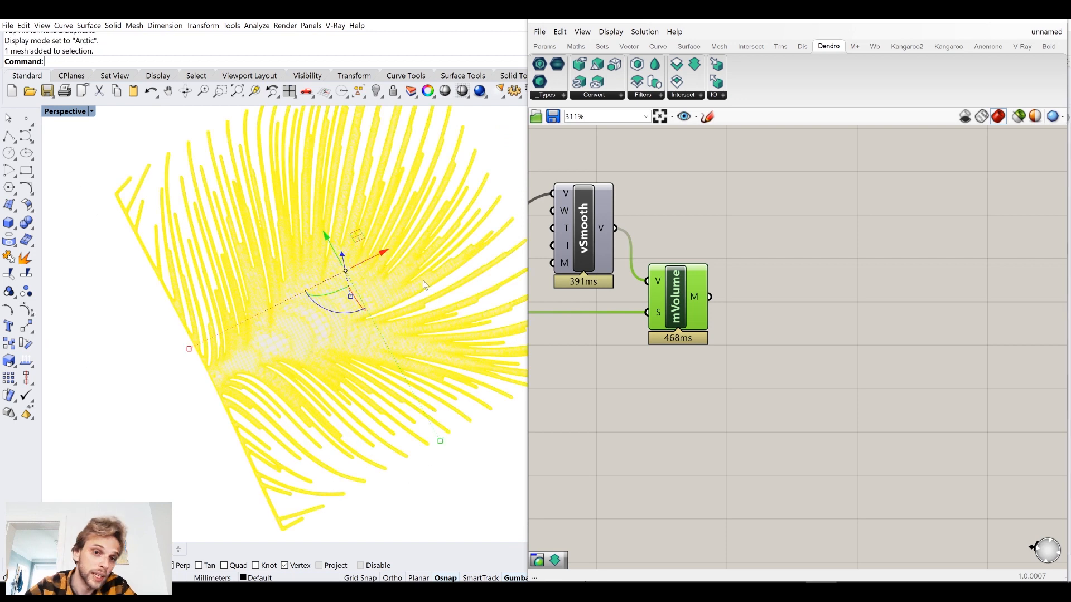
{"action": "left_click", "coordinate": [100, 407]}
{"action": "right_click_drag", "start_coordinate": [344, 330], "coordinate": [323, 305]}
{"action": "key", "text": "Delete"}
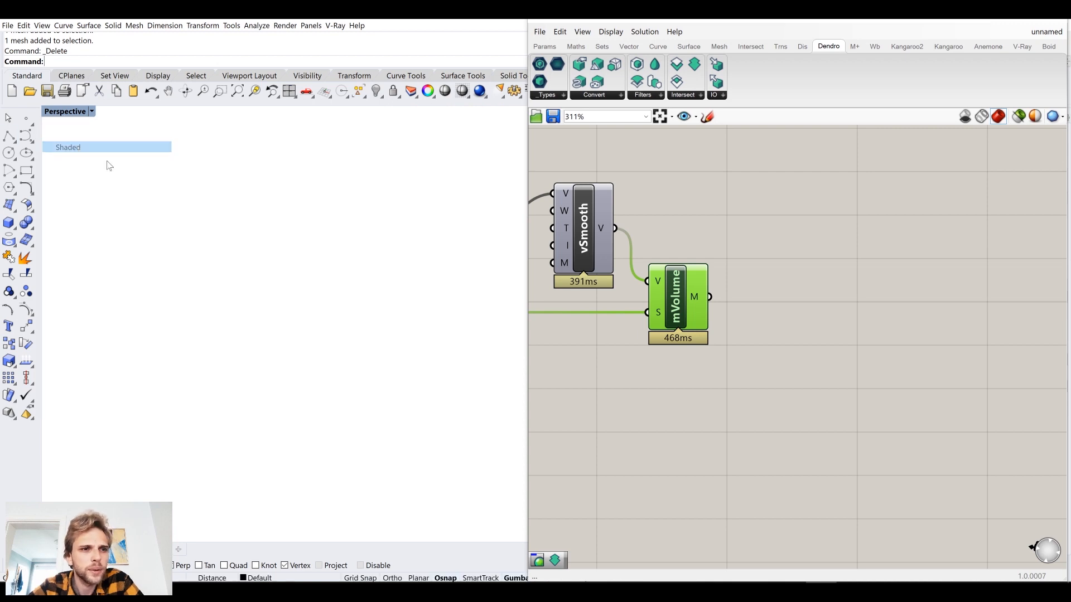
{"action": "left_click", "coordinate": [106, 147]}
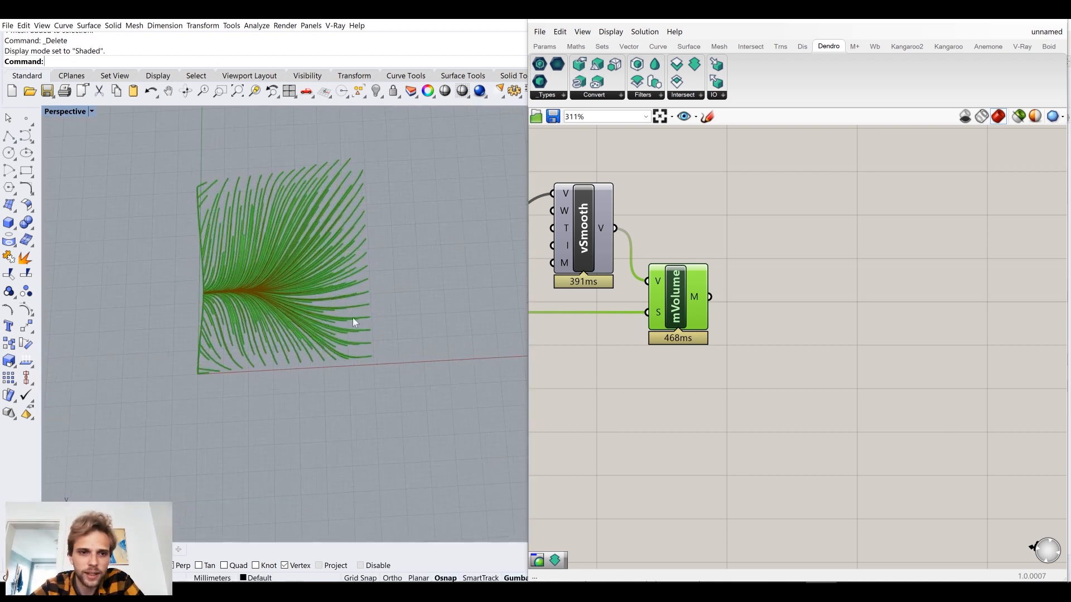
Move the Volume to Mesh component slightly farther away from Smooth Volume.
{"action": "left_click", "coordinate": [747, 313]}
{"action": "left_click", "coordinate": [700, 318]}
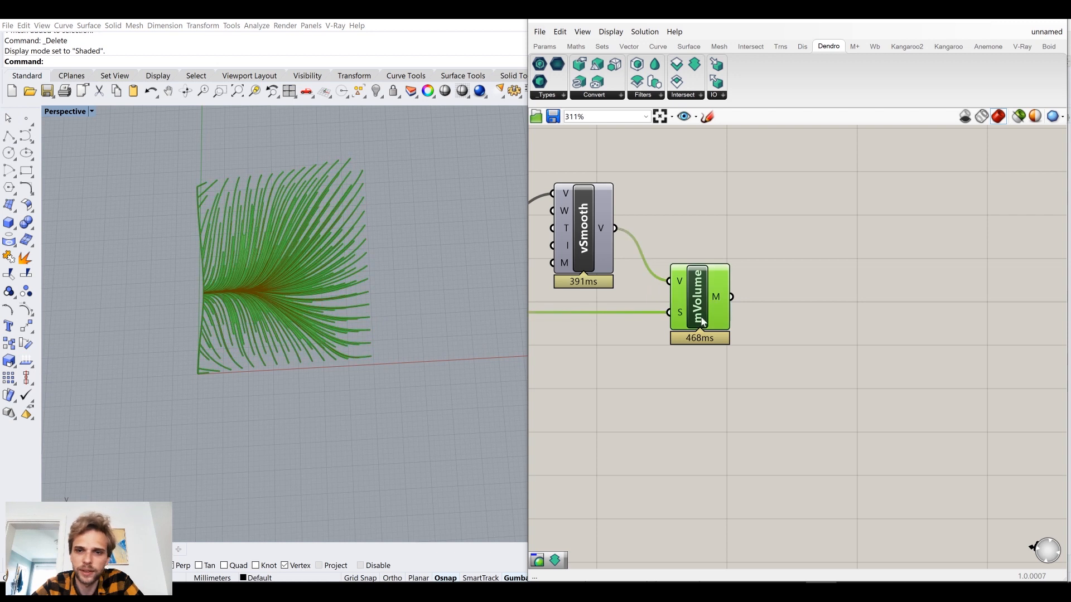
{"action": "scroll", "coordinate": [701, 318], "scroll_direction": "up", "scroll_amount": 1}
{"action": "middle_click", "coordinate": [700, 317]}
{"action": "scroll", "coordinate": [702, 357], "scroll_direction": "down", "scroll_amount": 6}
{"action": "right_click_drag", "start_coordinate": [652, 354], "coordinate": [785, 333]}
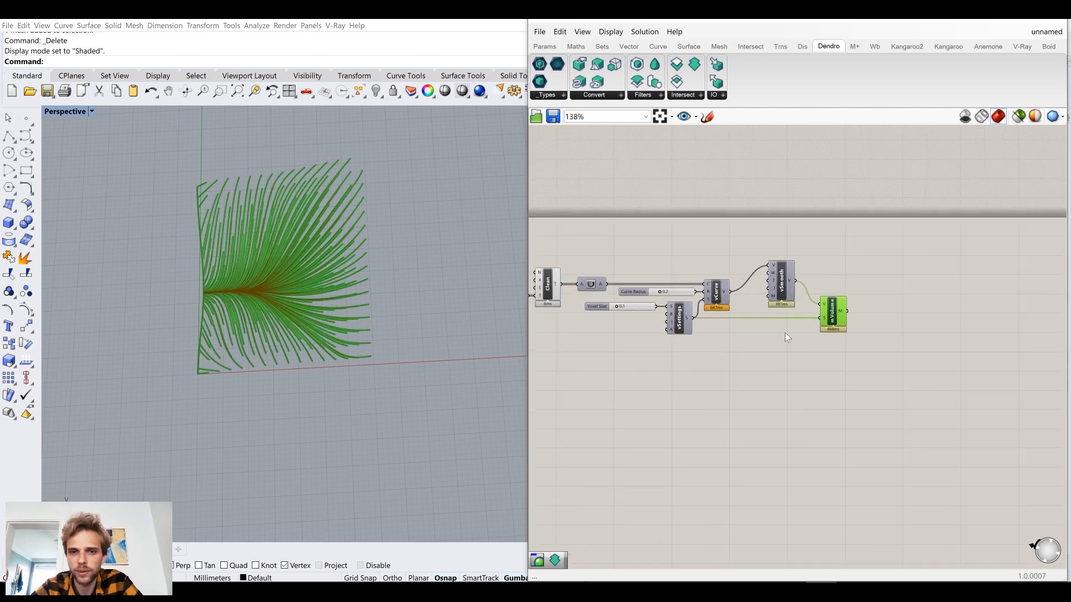
{"action": "left_click", "coordinate": [858, 413]}
{"action": "right_click_drag", "start_coordinate": [859, 414], "coordinate": [727, 402]}
Add a Custom Preview component and connect Volume to Mesh's M output to its G input.
{"action": "scroll", "coordinate": [720, 343], "scroll_direction": "up", "scroll_amount": 7}
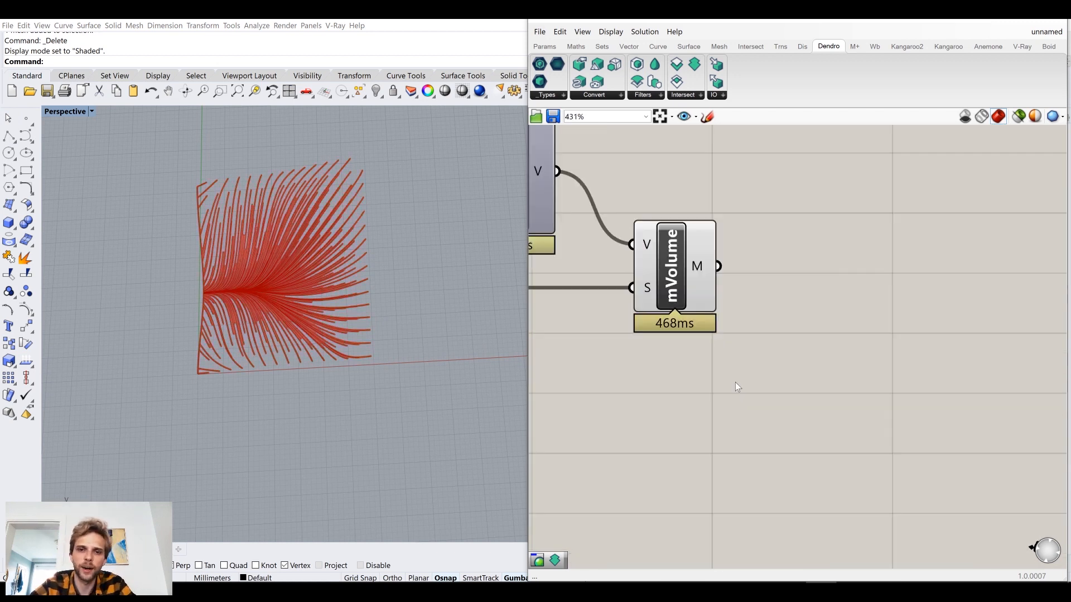
{"action": "double_click", "coordinate": [735, 382]}
{"action": "type", "text": "pre"}
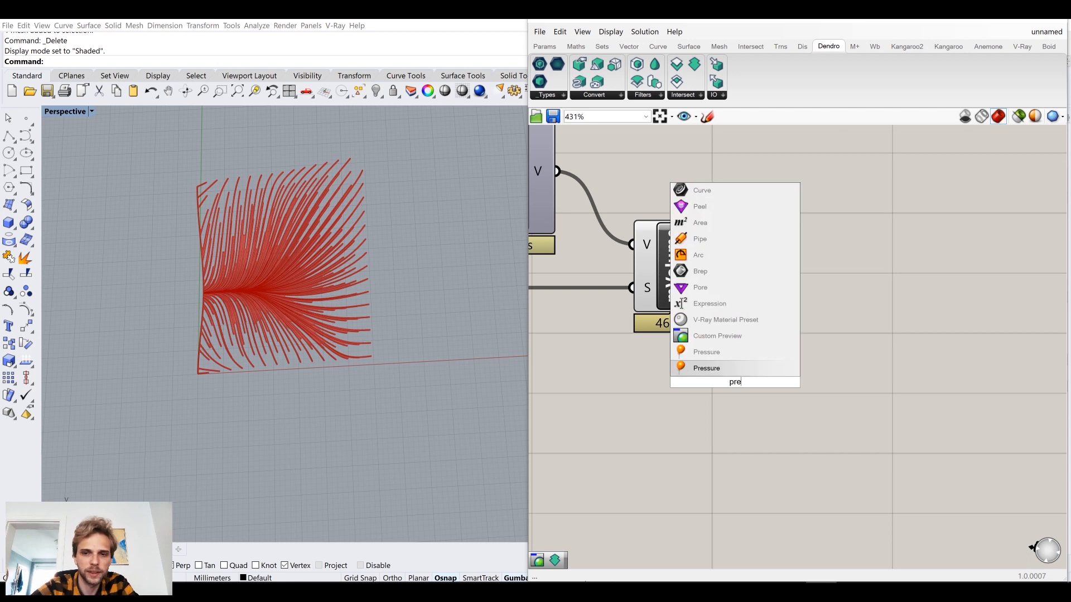
{"action": "left_click", "coordinate": [729, 335]}
{"action": "left_click_drag", "start_coordinate": [724, 351], "coordinate": [719, 364]}
{"action": "left_click_drag", "start_coordinate": [725, 381], "coordinate": [828, 322]}
Add a Colour Swatch component near the Custom Preview component.
{"action": "left_click", "coordinate": [723, 412]}
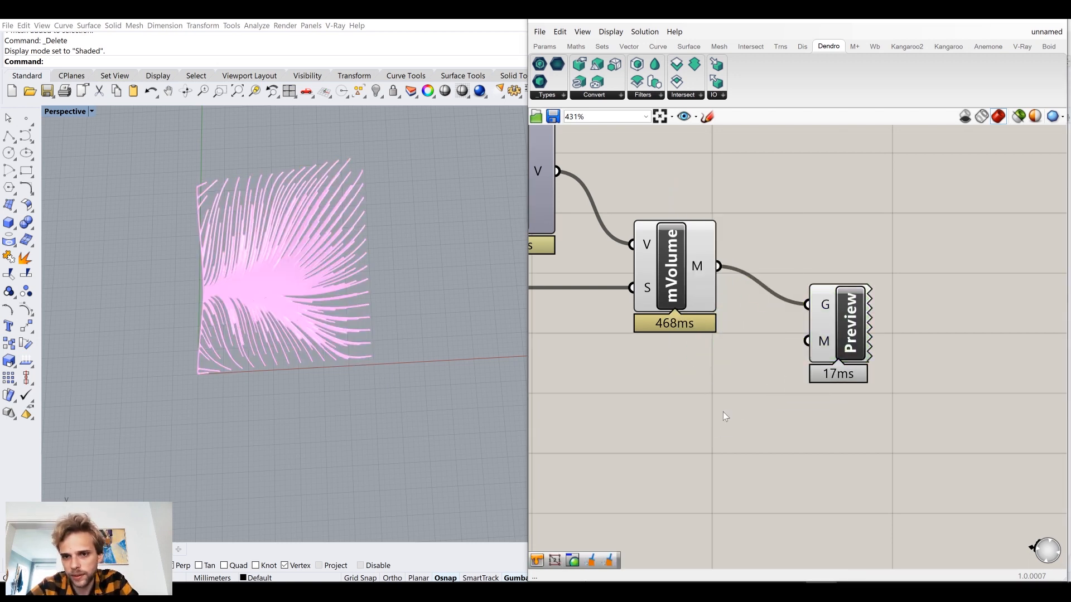
{"action": "type", "text": "swa"}
{"action": "left_click", "coordinate": [737, 343]}
{"action": "left_click", "coordinate": [776, 384]}
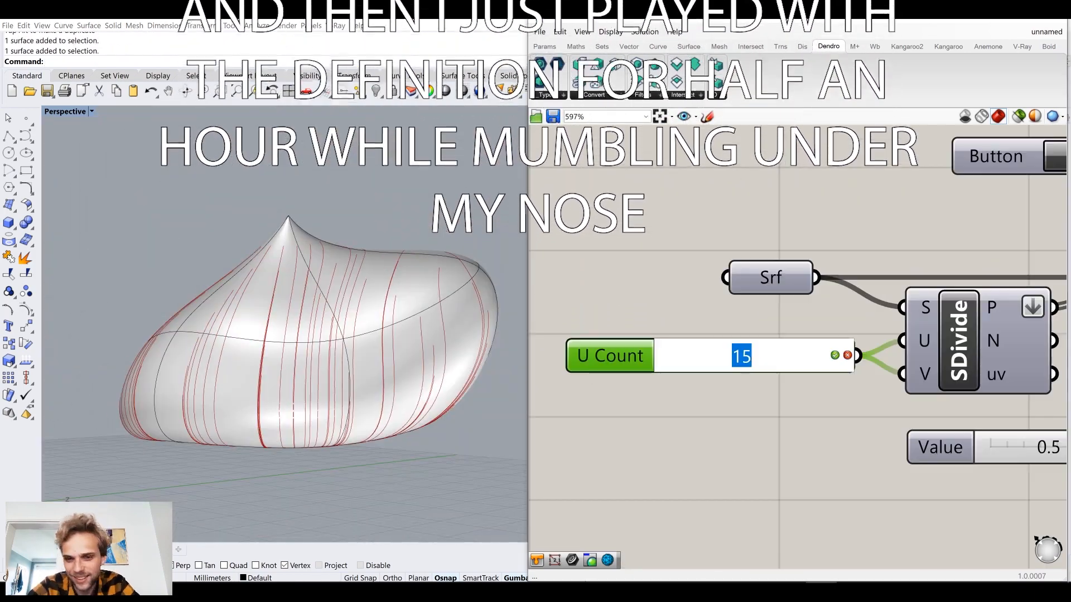
Set the U Count slider of the surface division to 25.
{"action": "type", "text": "25"}
{"action": "key", "text": "Return"}
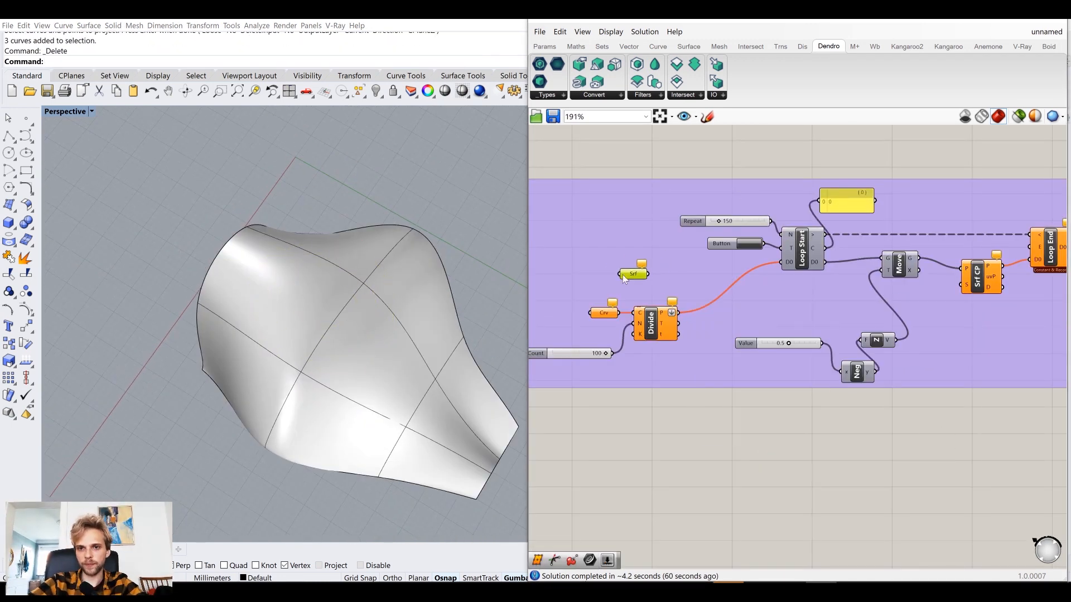
Reference the curved Rhino surface in the Surface parameter and connect it to Surface Closest Point's S input.
{"action": "right_click", "coordinate": [623, 273]}
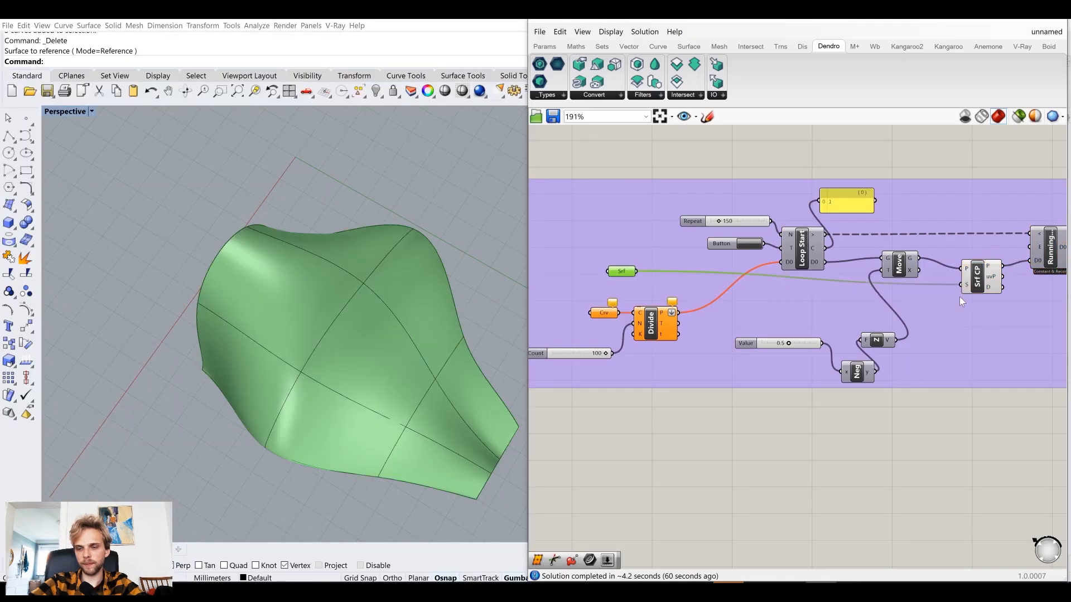
{"action": "left_click", "coordinate": [973, 287]}
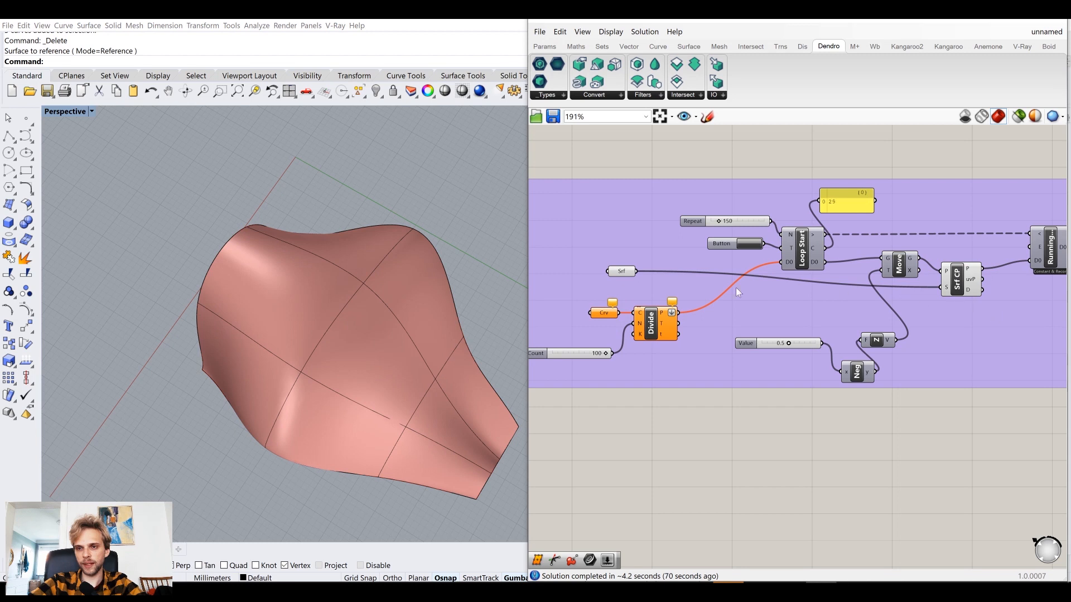
{"action": "left_click_drag", "start_coordinate": [622, 276], "coordinate": [611, 287]}
Replace the curve division with a Divide Surface component fed by the surface parameter, sending its points into Loop Start's D0 input.
{"action": "double_click", "coordinate": [676, 452]}
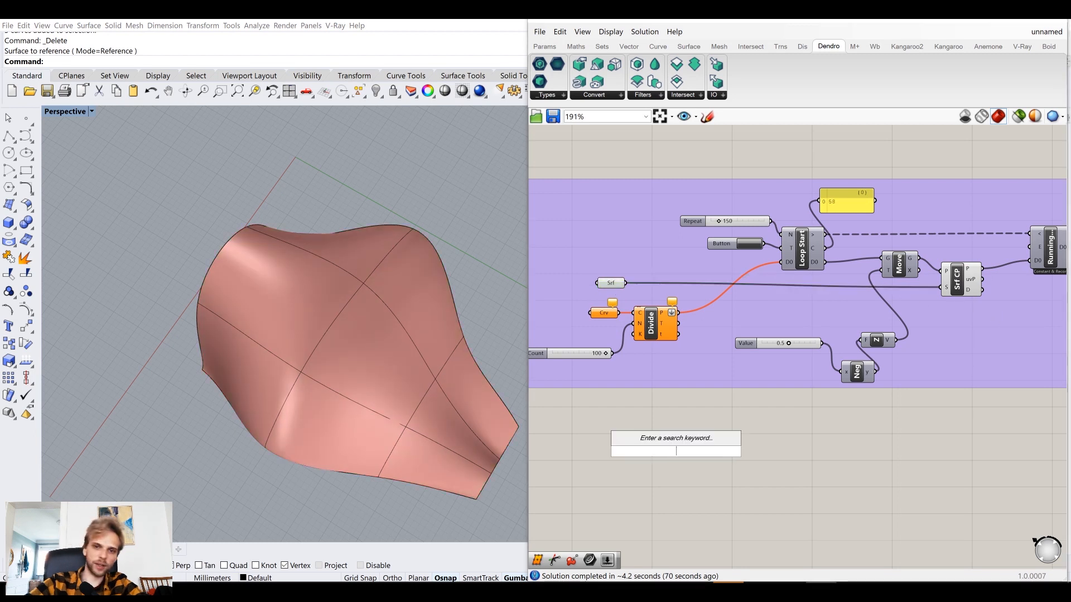
{"action": "type", "text": "di"}
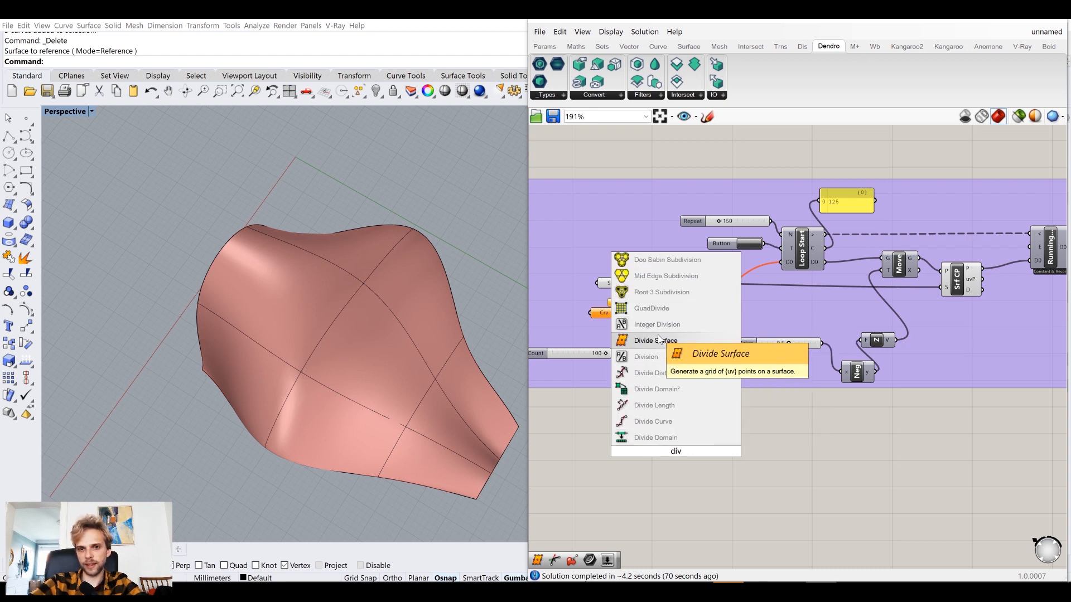
{"action": "type", "text": "v"}
{"action": "left_click", "coordinate": [655, 340]}
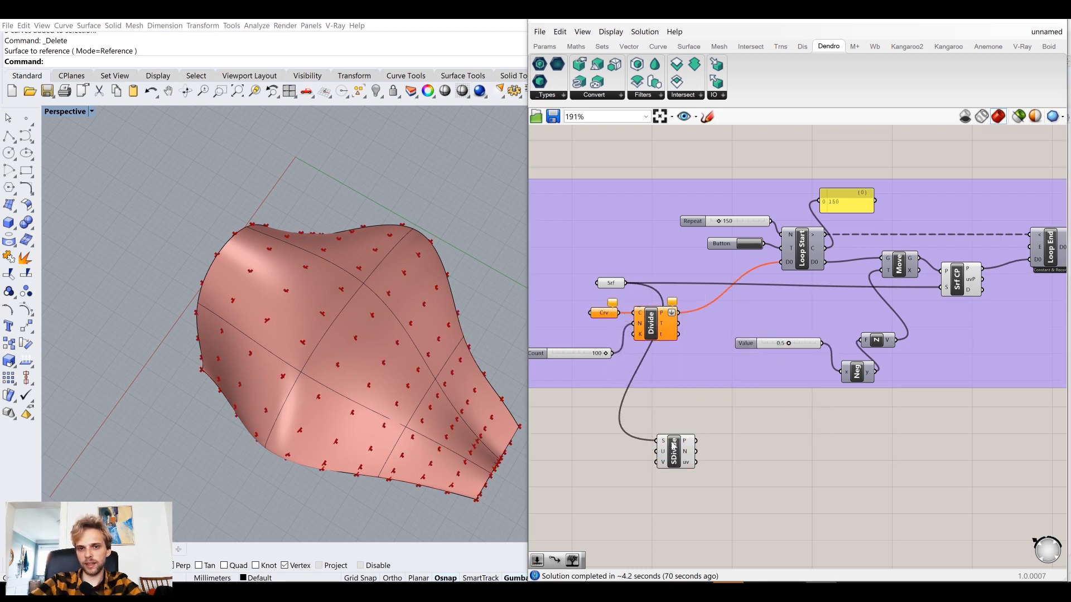
{"action": "key", "text": "Delete"}
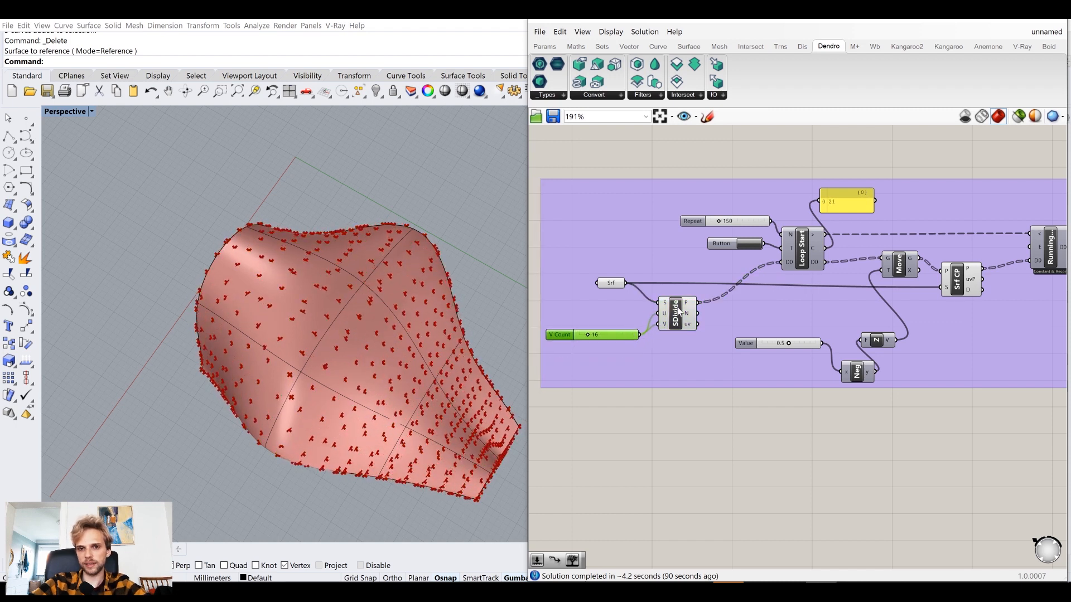
Turn off the preview of the surface parameter, Divide Surface and Surface Closest Point components.
{"action": "left_click_drag", "start_coordinate": [608, 268], "coordinate": [609, 269]}
{"action": "key", "text": "space"}
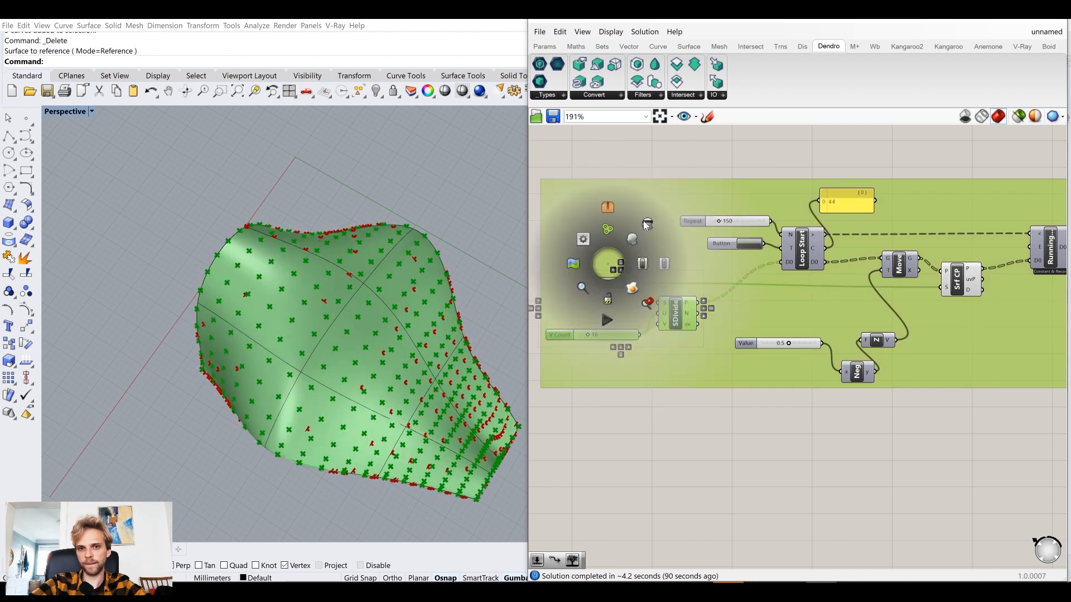
{"action": "left_click", "coordinate": [645, 223]}
{"action": "left_click", "coordinate": [756, 382]}
{"action": "left_click", "coordinate": [960, 280]}
{"action": "key", "text": "space"}
{"action": "left_click", "coordinate": [999, 237]}
Graft the P output of the Divide Surface component.
{"action": "scroll", "coordinate": [998, 411], "scroll_direction": "down", "scroll_amount": 4}
{"action": "scroll", "coordinate": [763, 290], "scroll_direction": "up", "scroll_amount": 4}
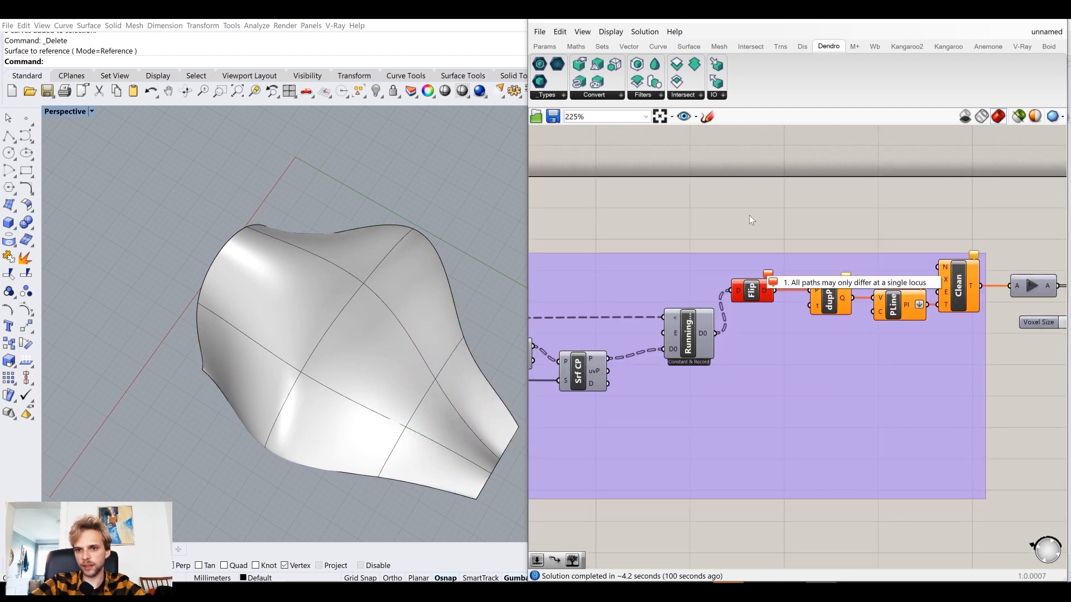
{"action": "scroll", "coordinate": [764, 345], "scroll_direction": "down", "scroll_amount": 4}
{"action": "right_click_drag", "start_coordinate": [550, 391], "coordinate": [695, 365]}
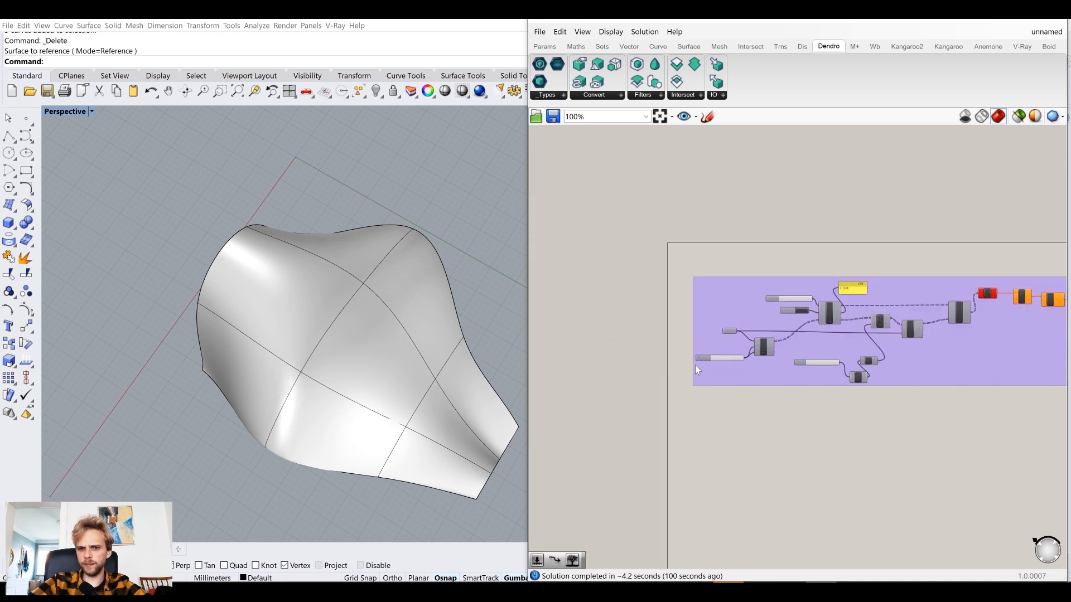
{"action": "scroll", "coordinate": [697, 362], "scroll_direction": "up", "scroll_amount": 5}
{"action": "right_click", "coordinate": [795, 324]}
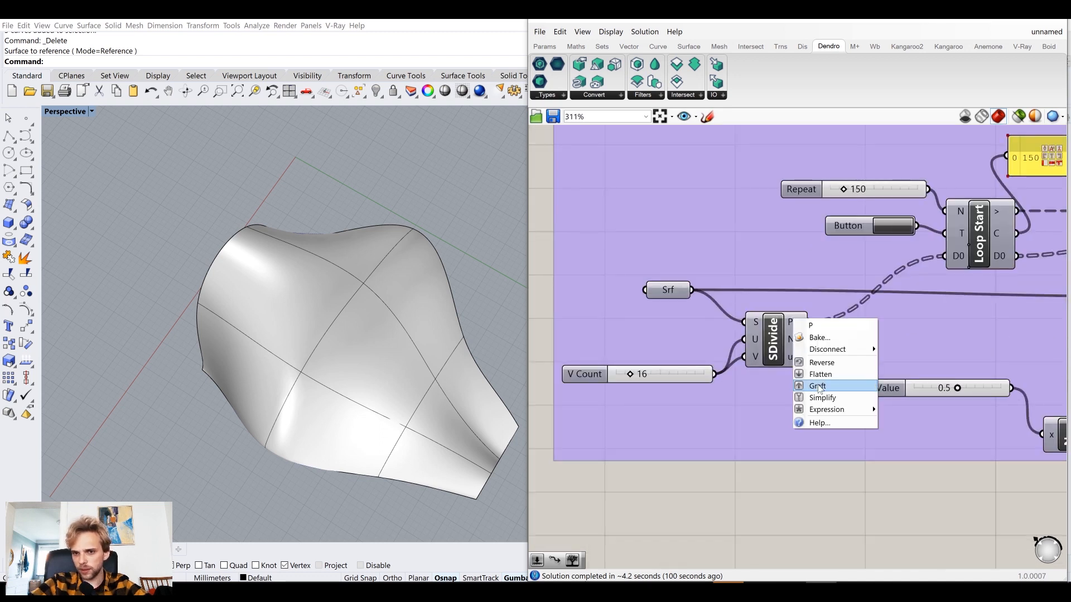
Turn on the preview of the Clean Tree component after the polylines to show the flow lines.
{"action": "scroll", "coordinate": [803, 391], "scroll_direction": "down", "scroll_amount": 5}
{"action": "right_click_drag", "start_coordinate": [932, 391], "coordinate": [757, 398]}
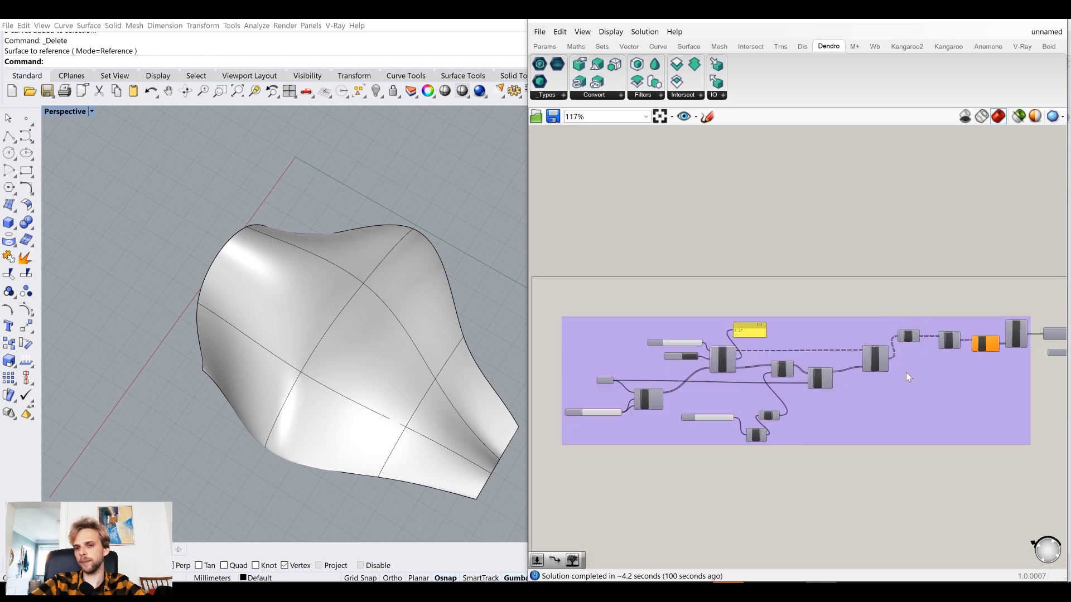
{"action": "scroll", "coordinate": [671, 357], "scroll_direction": "up", "scroll_amount": 3}
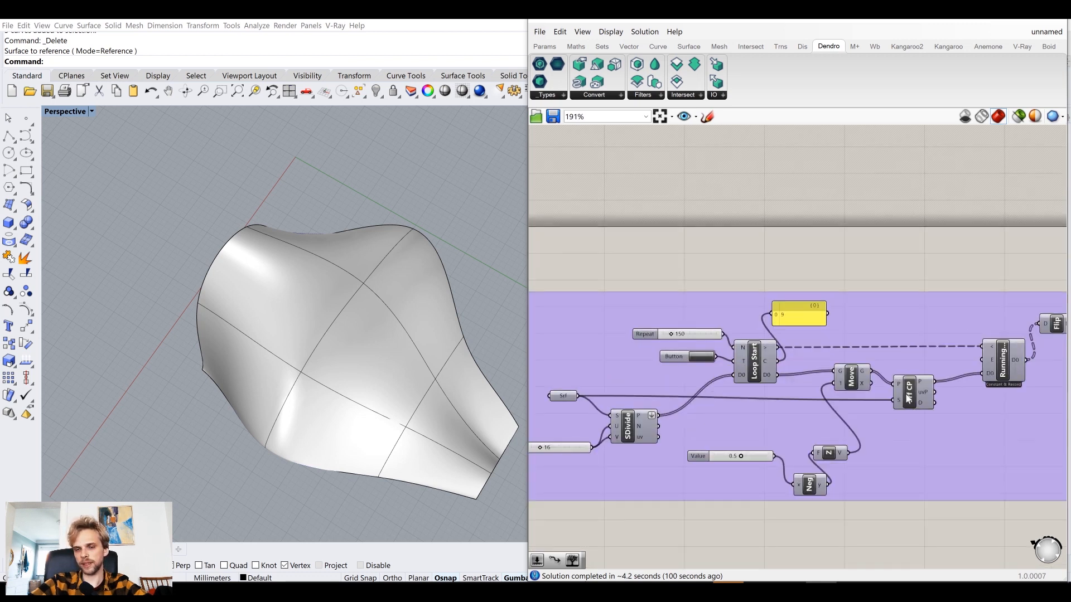
{"action": "scroll", "coordinate": [905, 395], "scroll_direction": "down", "scroll_amount": 3}
{"action": "right_click_drag", "start_coordinate": [1024, 369], "coordinate": [808, 373]}
{"action": "scroll", "coordinate": [896, 352], "scroll_direction": "up", "scroll_amount": 3}
{"action": "left_click", "coordinate": [896, 353]}
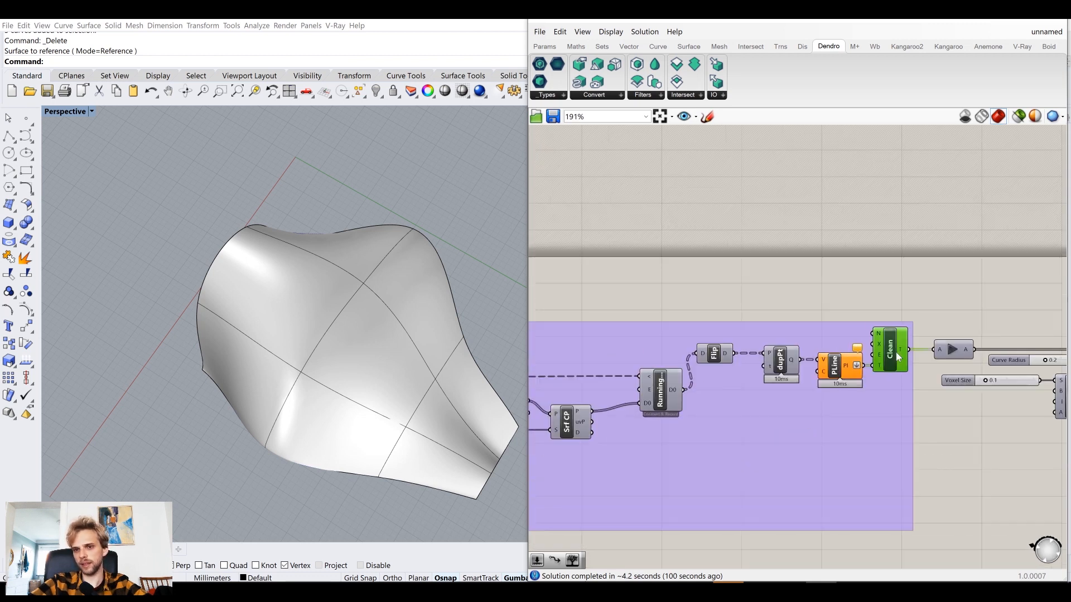
{"action": "middle_click", "coordinate": [895, 352]}
{"action": "left_click", "coordinate": [921, 328]}
{"action": "left_click", "coordinate": [776, 315]}
Set the V Count slider driving the Divide Surface component to 25.
{"action": "mouse_move", "coordinate": [340, 367]}
{"action": "right_mouse_down"}
{"action": "mouse_move", "coordinate": [348, 339]}
{"action": "mouse_move", "coordinate": [329, 381]}
{"action": "right_mouse_up"}
{"action": "right_click_drag", "start_coordinate": [669, 425], "coordinate": [873, 386]}
{"action": "right_click_drag", "start_coordinate": [617, 400], "coordinate": [884, 369]}
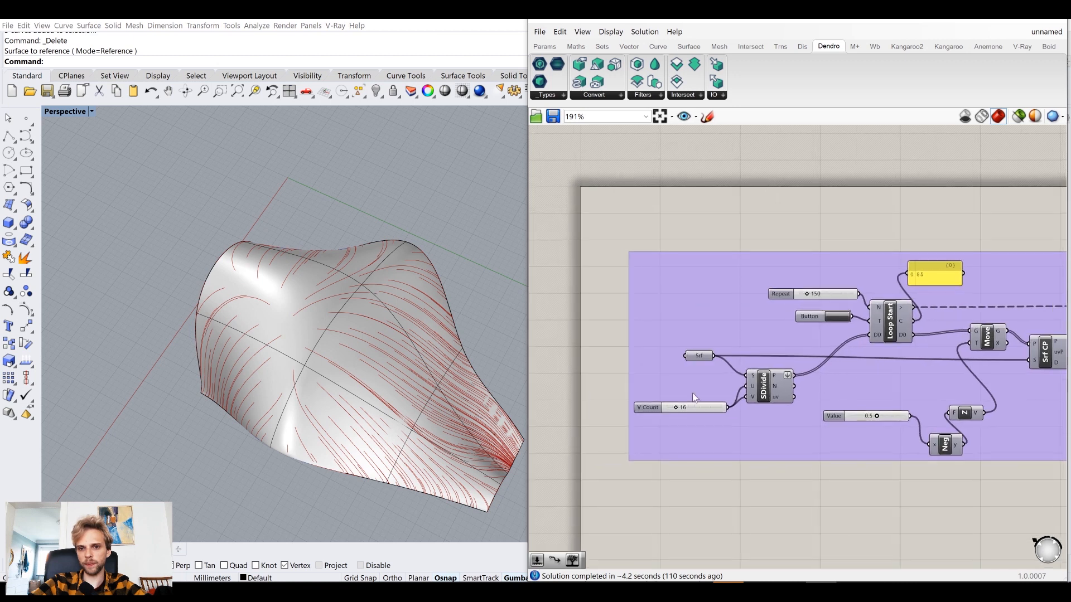
{"action": "scroll", "coordinate": [686, 410], "scroll_direction": "up", "scroll_amount": 2}
{"action": "scroll", "coordinate": [708, 412], "scroll_direction": "up", "scroll_amount": 2}
{"action": "double_click", "coordinate": [708, 413]}
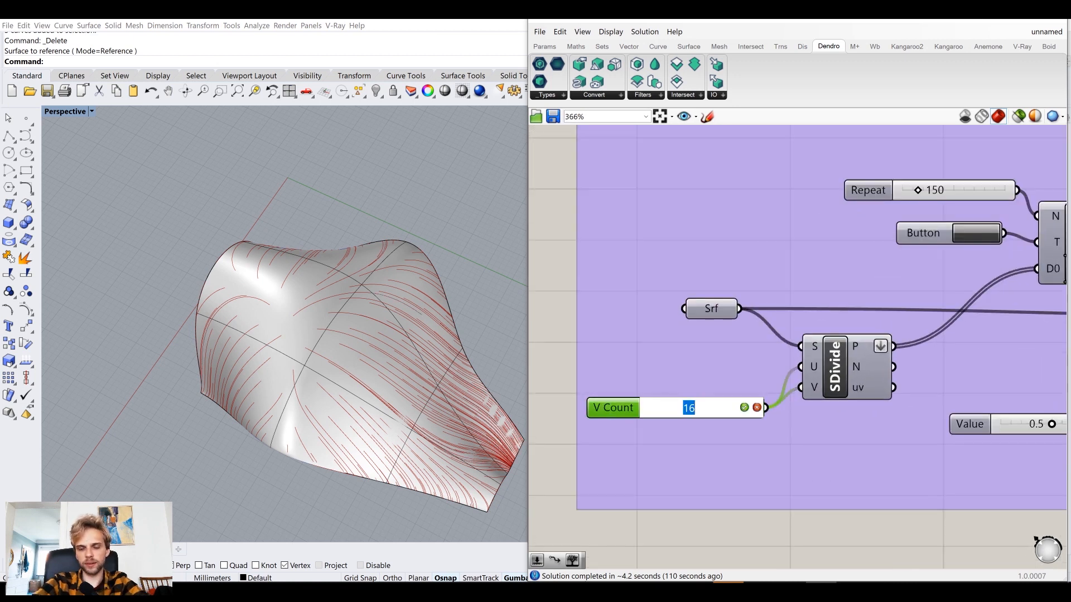
{"action": "key", "text": "Return"}
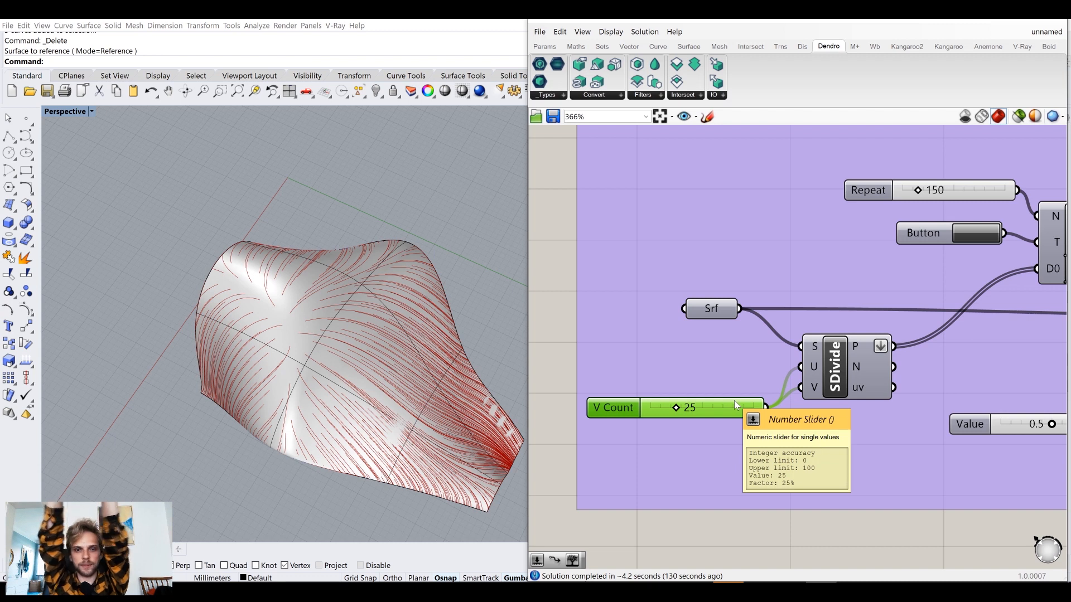
Release the new flow lines through the Data Dam into the Dendro curve-to-volume part.
{"action": "scroll", "coordinate": [812, 341], "scroll_direction": "down", "scroll_amount": 1}
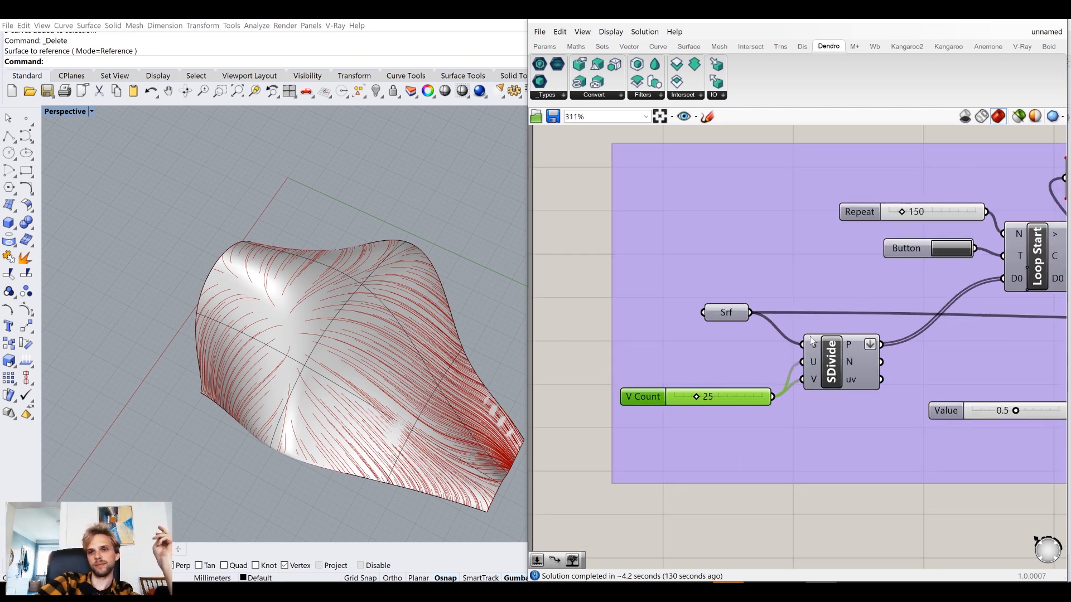
{"action": "scroll", "coordinate": [811, 341], "scroll_direction": "down", "scroll_amount": 3}
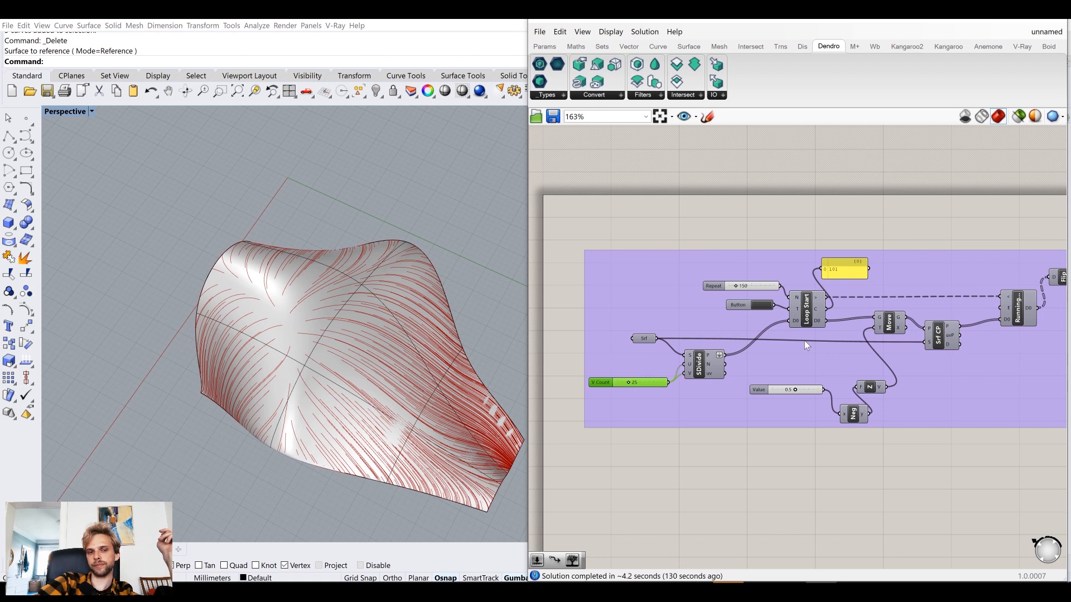
{"action": "scroll", "coordinate": [751, 282], "scroll_direction": "up", "scroll_amount": 2}
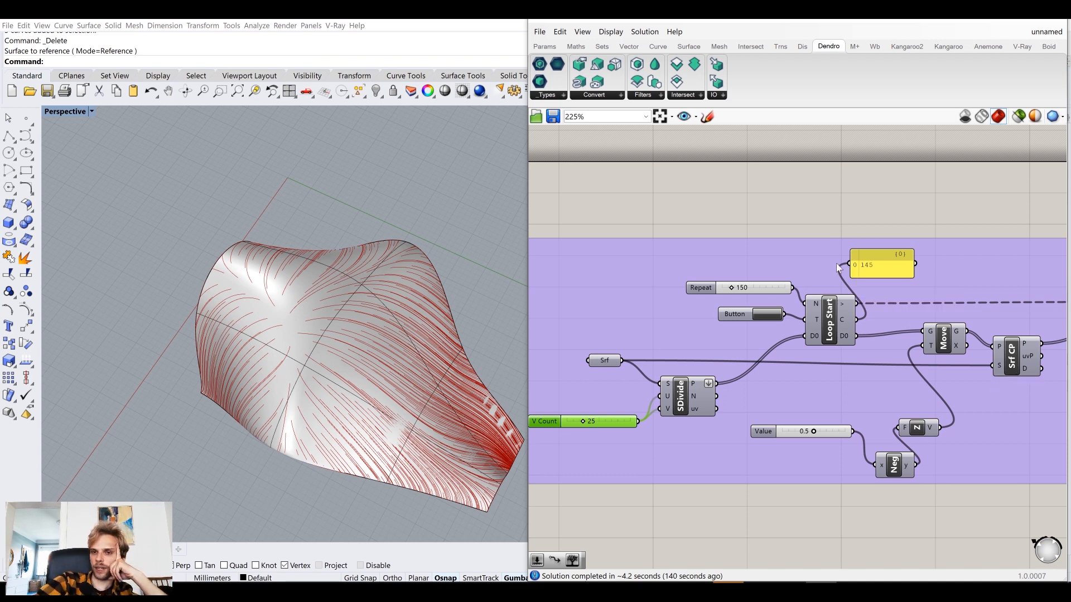
{"action": "right_click_drag", "start_coordinate": [947, 232], "coordinate": [623, 269]}
{"action": "scroll", "coordinate": [624, 271], "scroll_direction": "down", "scroll_amount": 2}
{"action": "scroll", "coordinate": [773, 295], "scroll_direction": "down", "scroll_amount": 1}
{"action": "right_click_drag", "start_coordinate": [917, 320], "coordinate": [728, 323]}
{"action": "scroll", "coordinate": [809, 318], "scroll_direction": "up", "scroll_amount": 5}
{"action": "left_click", "coordinate": [728, 279]}
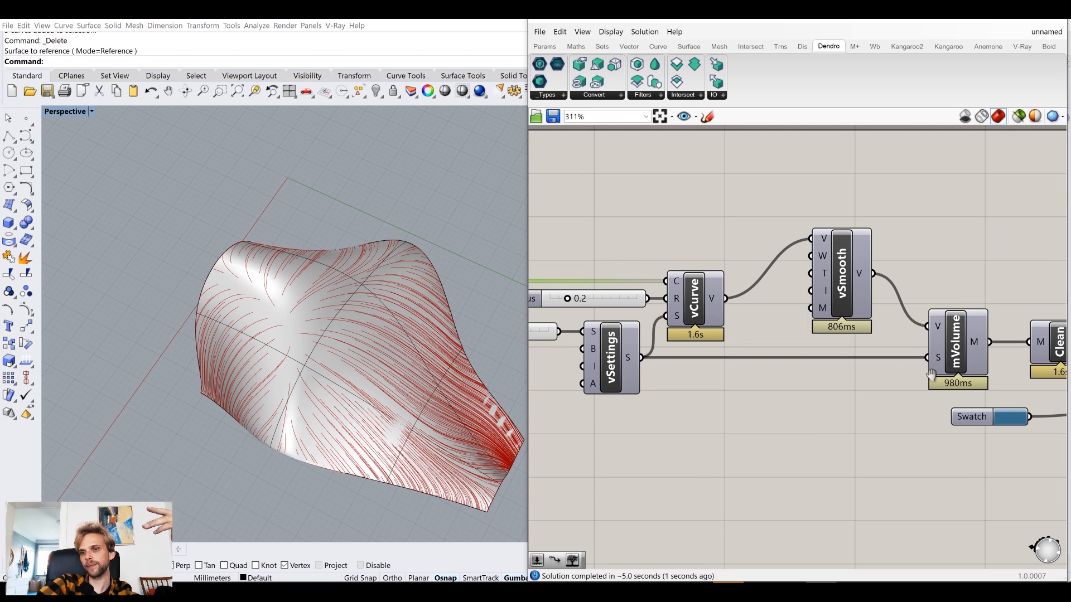
Turn on the preview of the Custom Preview component at the end of the mesh chain.
{"action": "right_click_drag", "start_coordinate": [932, 375], "coordinate": [699, 359]}
{"action": "left_click", "coordinate": [986, 369]}
{"action": "middle_click", "coordinate": [985, 370]}
{"action": "left_click", "coordinate": [1007, 352]}
{"action": "left_click", "coordinate": [921, 358]}
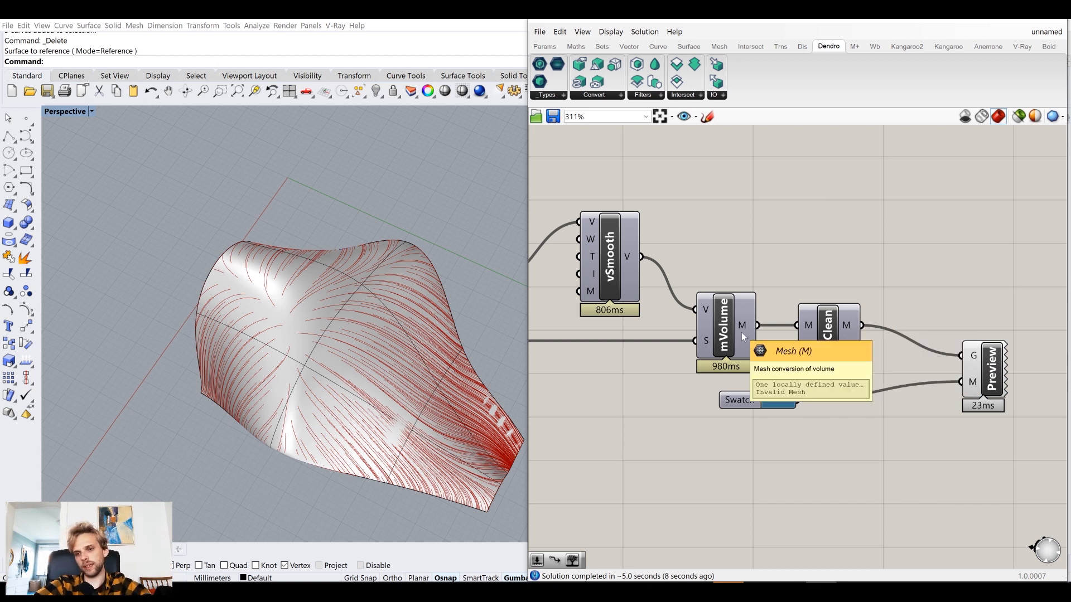
Connect the Curve to Volume output directly to Volume to Mesh's V input and delete the Smooth Volume component.
{"action": "right_click_drag", "start_coordinate": [636, 331], "coordinate": [865, 343]}
{"action": "right_click_drag", "start_coordinate": [755, 316], "coordinate": [765, 315]}
{"action": "left_click_drag", "start_coordinate": [732, 294], "coordinate": [935, 323]}
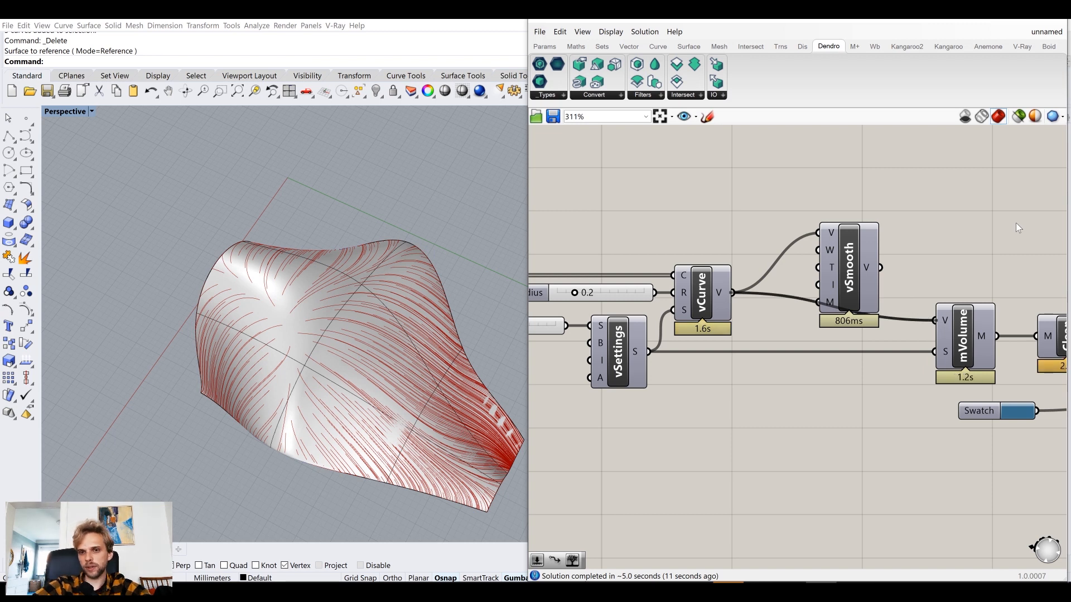
{"action": "right_click_drag", "start_coordinate": [898, 279], "coordinate": [751, 276]}
{"action": "left_click", "coordinate": [715, 277]}
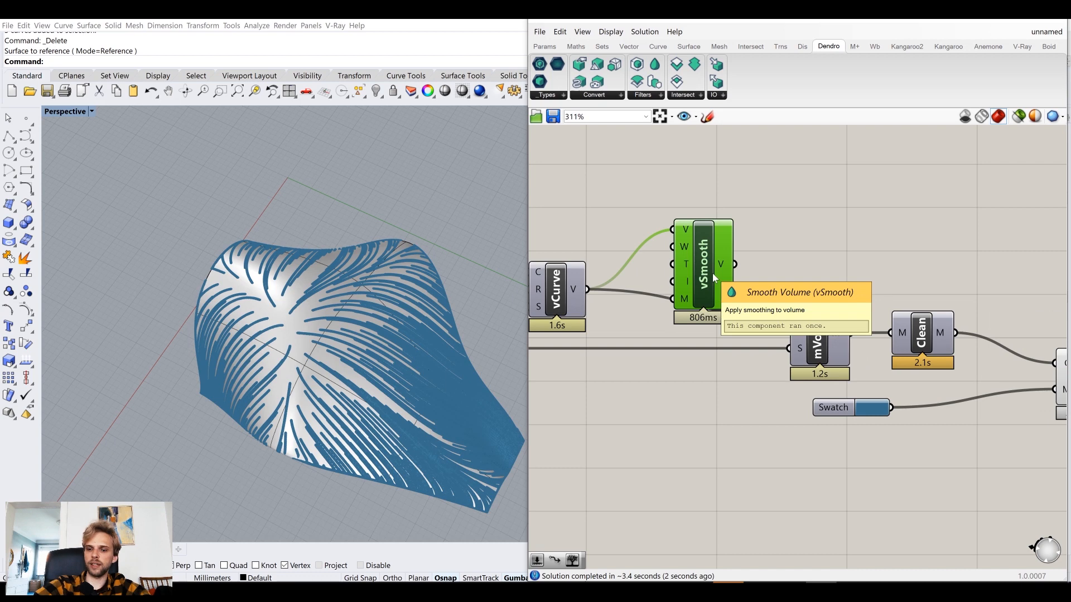
{"action": "key", "text": "Delete"}
Examine the meshed flow lines on the curved surface up close and from several angles.
{"action": "right_click_drag", "start_coordinate": [346, 390], "coordinate": [390, 400]}
{"action": "scroll", "coordinate": [391, 400], "scroll_direction": "up", "scroll_amount": 10}
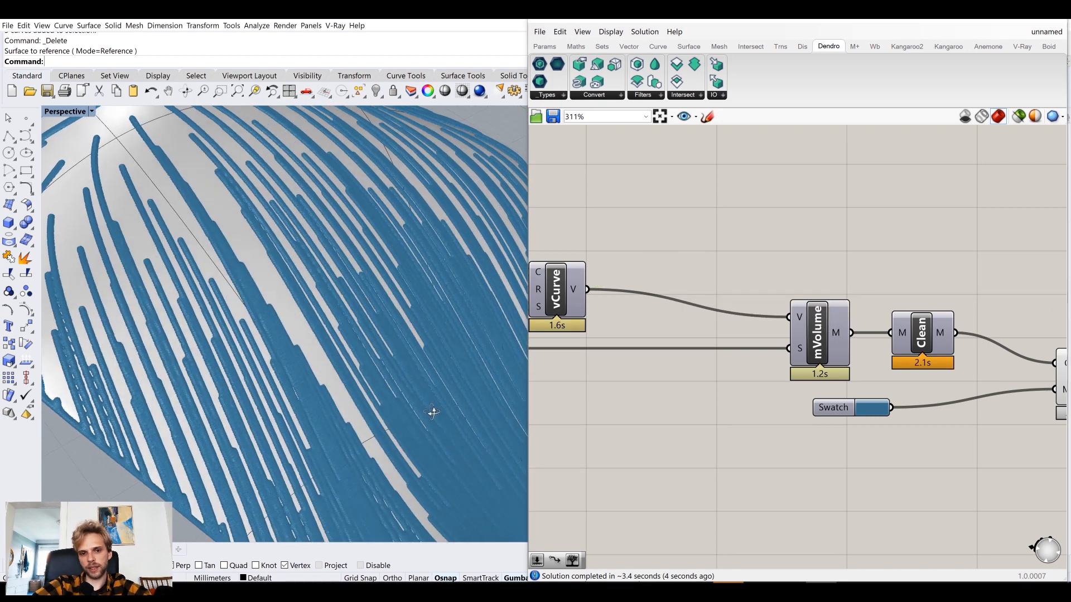
{"action": "scroll", "coordinate": [382, 381], "scroll_direction": "down", "scroll_amount": 9}
{"action": "right_click_drag", "start_coordinate": [382, 380], "coordinate": [341, 369]}
{"action": "left_click", "coordinate": [293, 247]}
{"action": "left_click", "coordinate": [150, 381]}
{"action": "right_click_drag", "start_coordinate": [235, 403], "coordinate": [263, 380]}
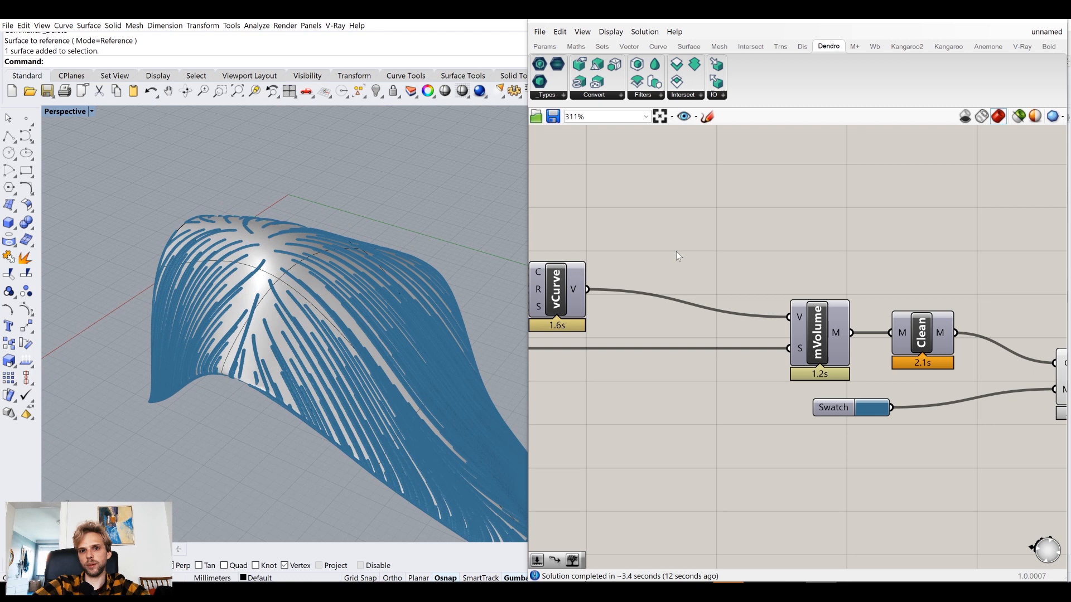
Switch the Perspective viewport to Arctic display mode and view the mesh from different angles.
{"action": "left_click", "coordinate": [60, 112]}
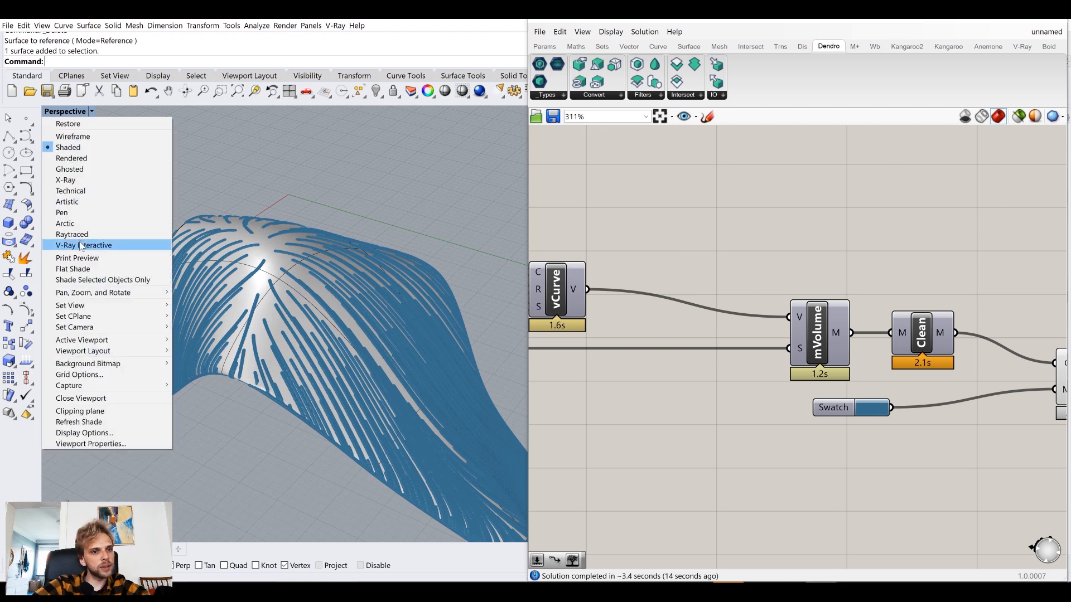
{"action": "left_click", "coordinate": [83, 224]}
{"action": "mouse_move", "coordinate": [393, 241]}
{"action": "right_mouse_down"}
{"action": "mouse_move", "coordinate": [357, 239]}
{"action": "mouse_move", "coordinate": [394, 342]}
{"action": "mouse_move", "coordinate": [378, 280]}
{"action": "mouse_move", "coordinate": [398, 295]}
{"action": "mouse_move", "coordinate": [386, 362]}
{"action": "mouse_move", "coordinate": [390, 312]}
{"action": "mouse_move", "coordinate": [346, 333]}
{"action": "right_mouse_up"}
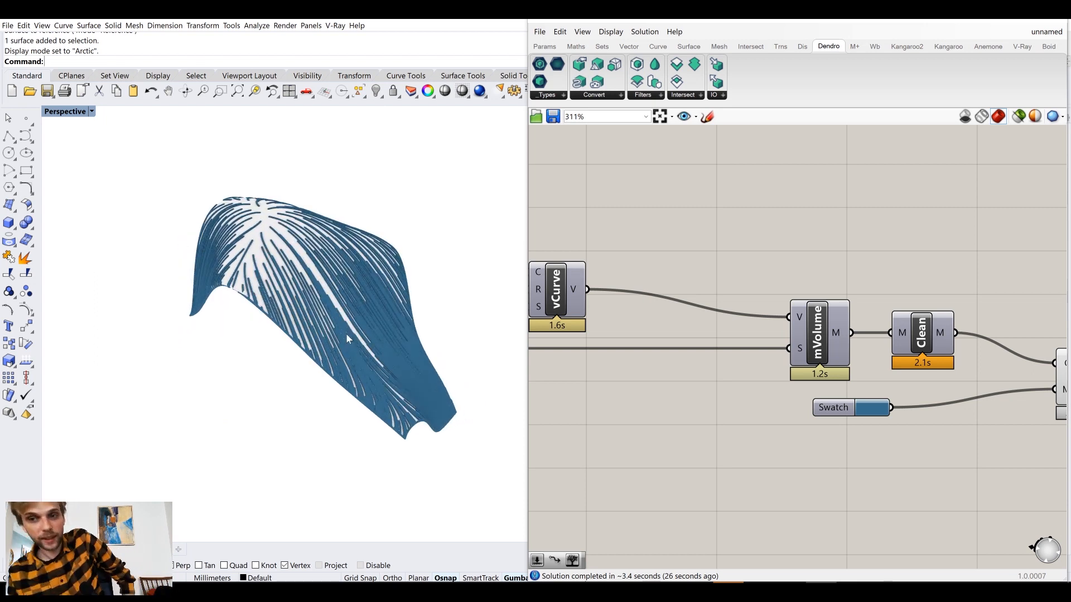
{"action": "right_click_drag", "start_coordinate": [345, 333], "coordinate": [287, 306]}
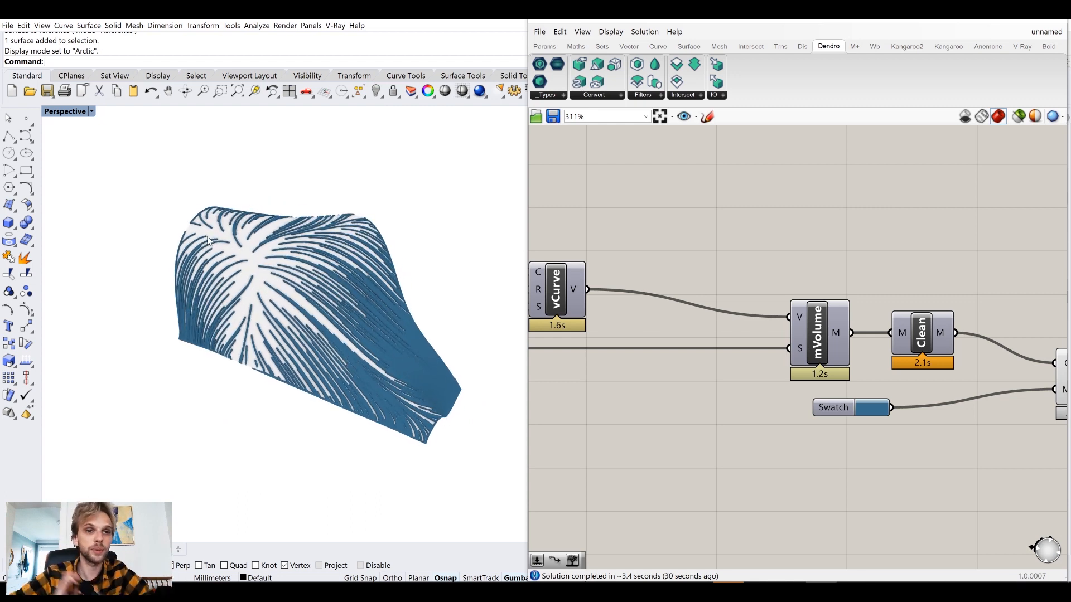